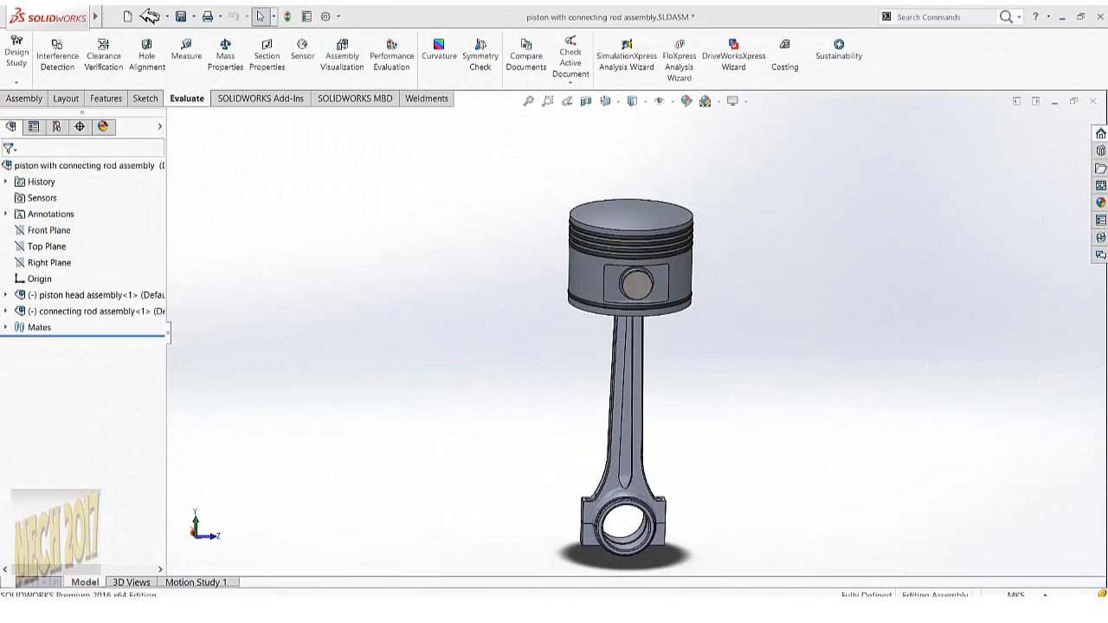
Create a drawing from the piston with connecting rod assembly using the A2 (ANSI) Landscape sheet format.
left_click(141, 17)
left_click(186, 42)
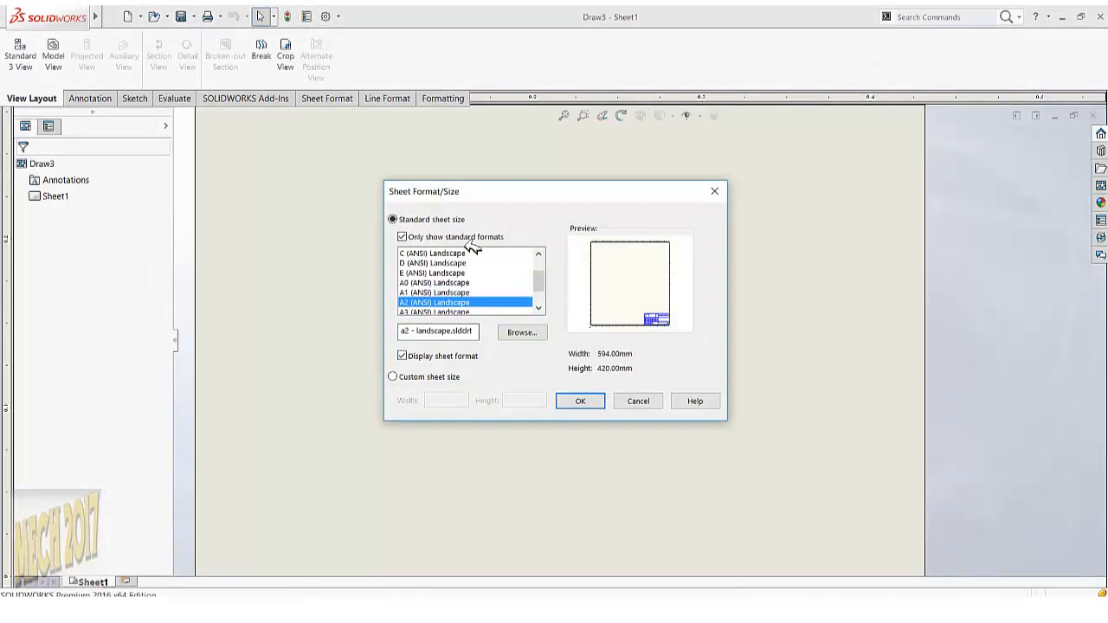
scroll(489, 277, "down", 2)
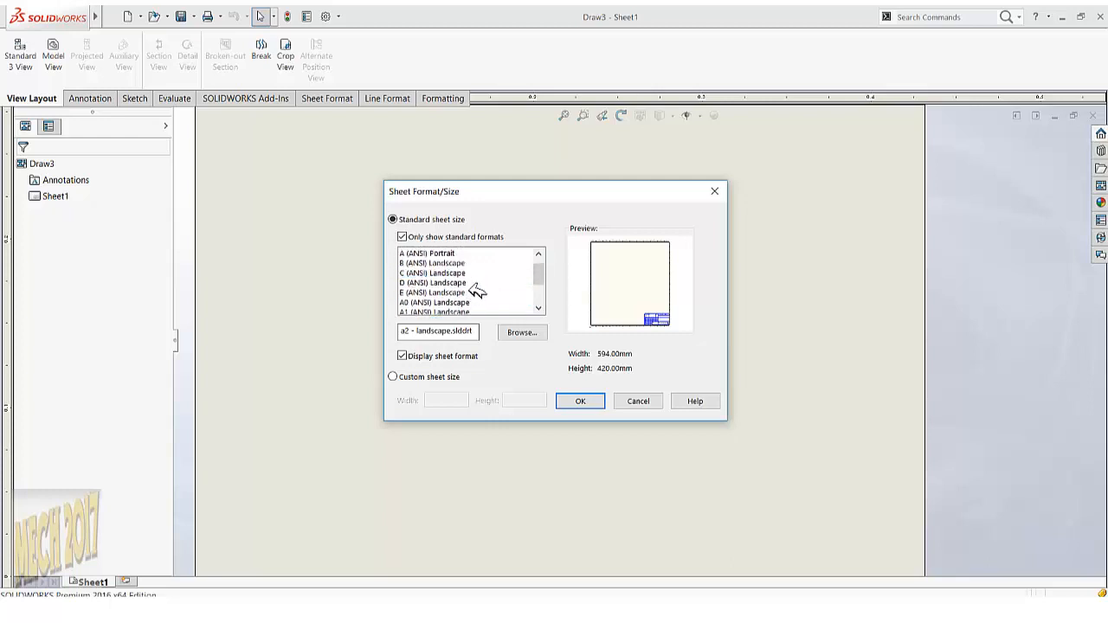
left_click(455, 263)
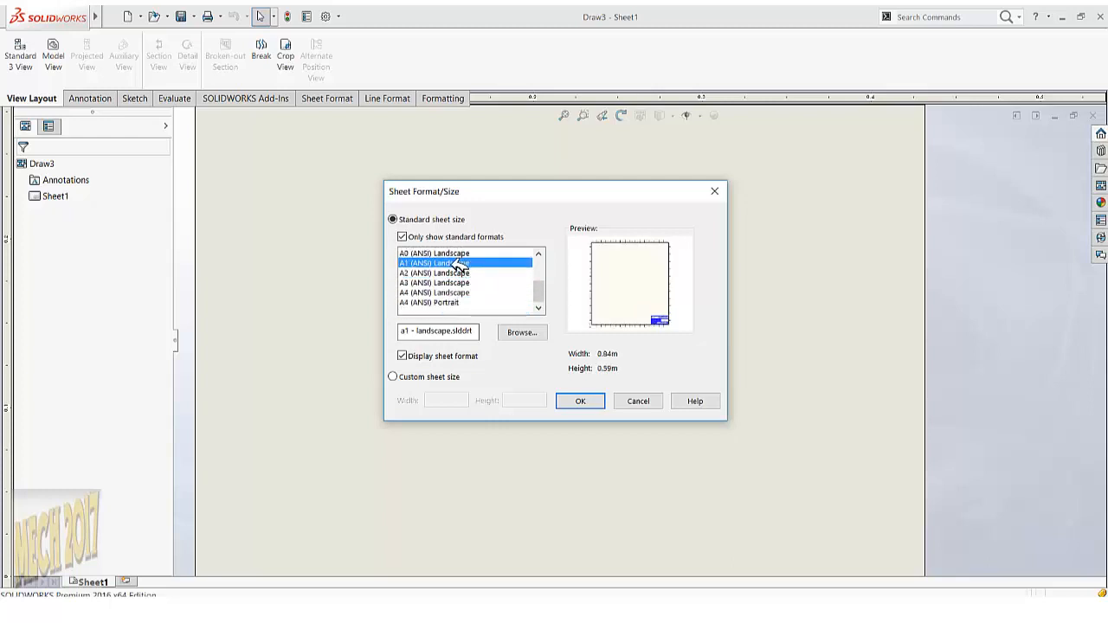
left_click(500, 272)
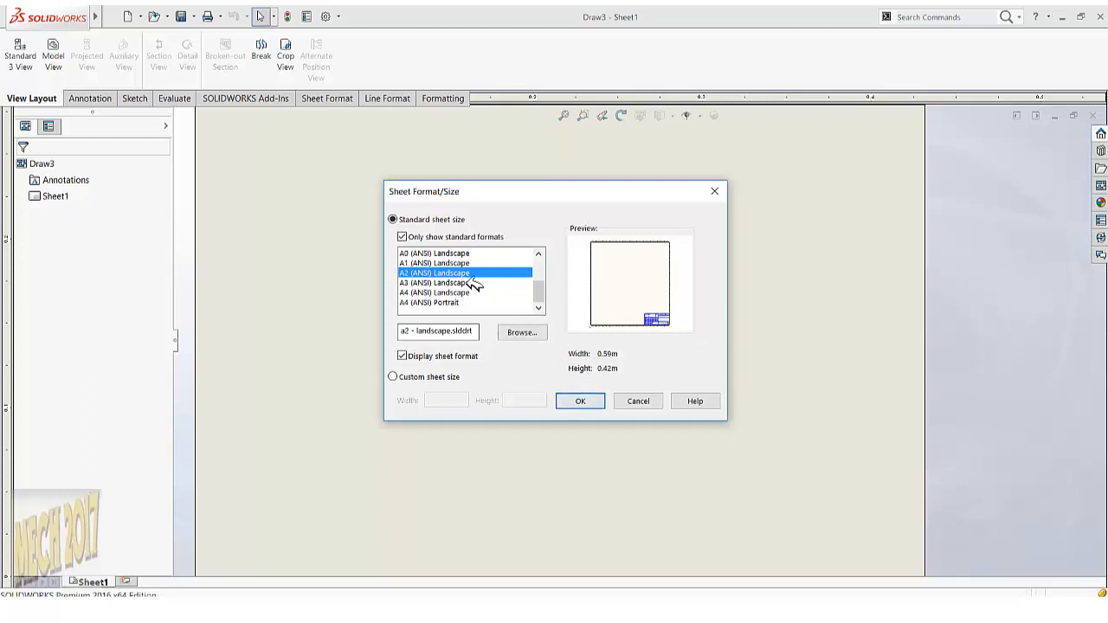
left_click(600, 400)
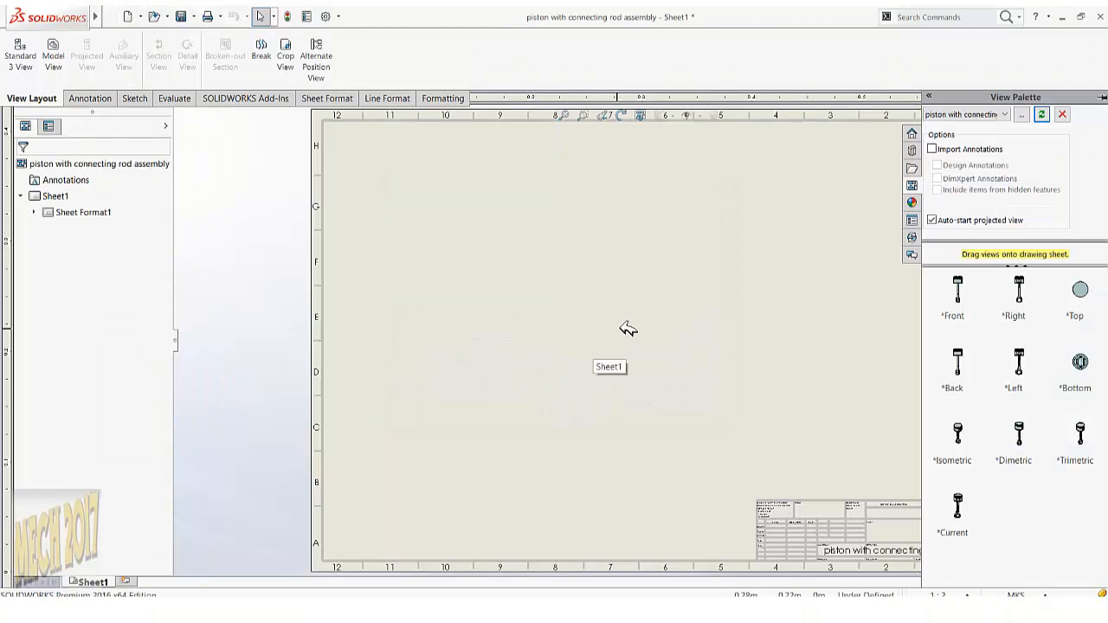
Place the assembly's Right view near the sheet's upper-left corner, with projected views to its left and below it.
scroll(576, 350, "up", 1)
scroll(749, 321, "down", 1)
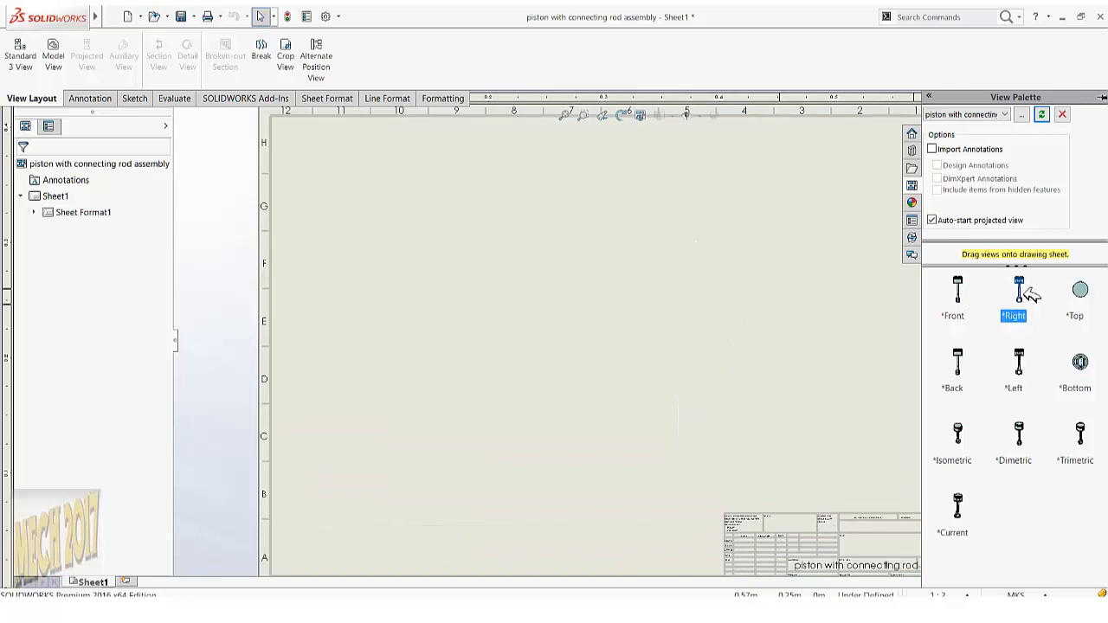
mouse_move(1030, 296)
left_mouse_down()
mouse_move(630, 261)
mouse_move(482, 274)
mouse_move(439, 247)
left_mouse_up()
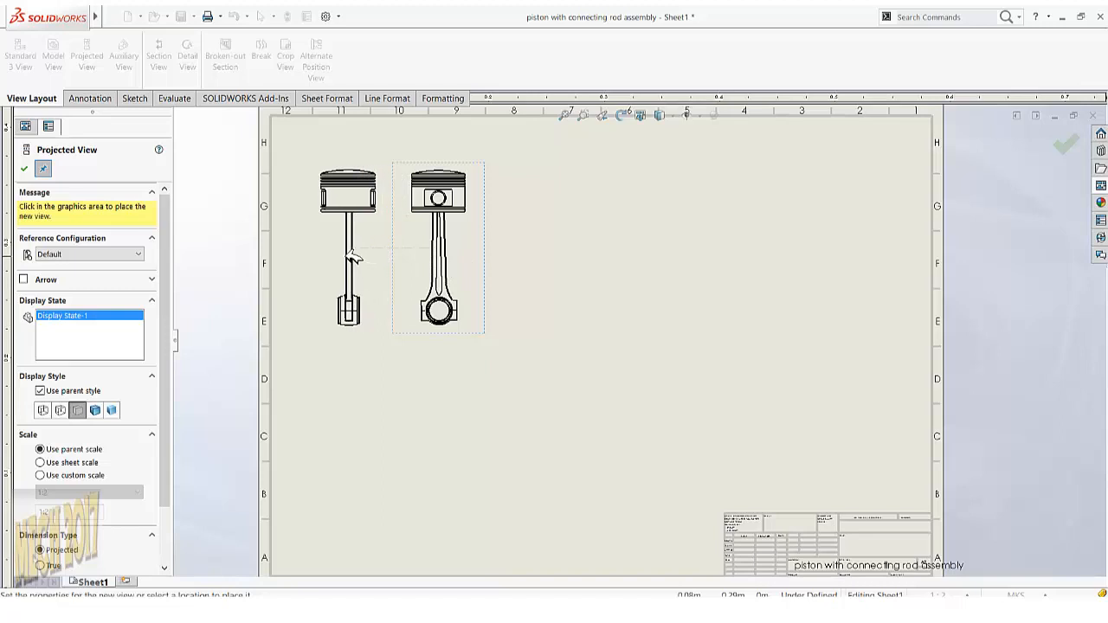
left_click(344, 257)
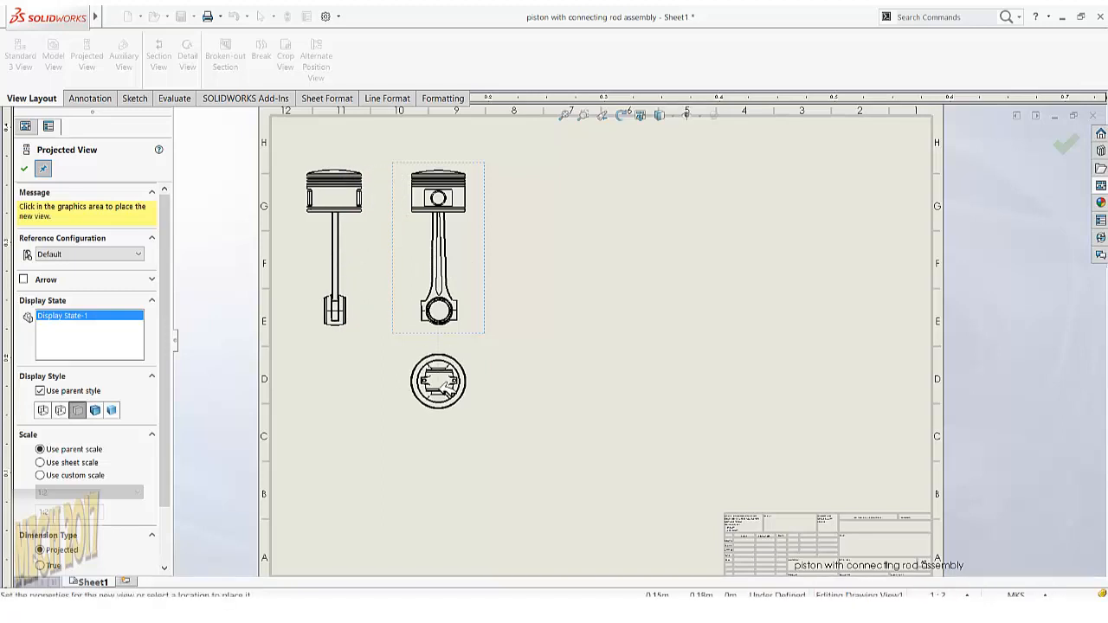
left_click(520, 391)
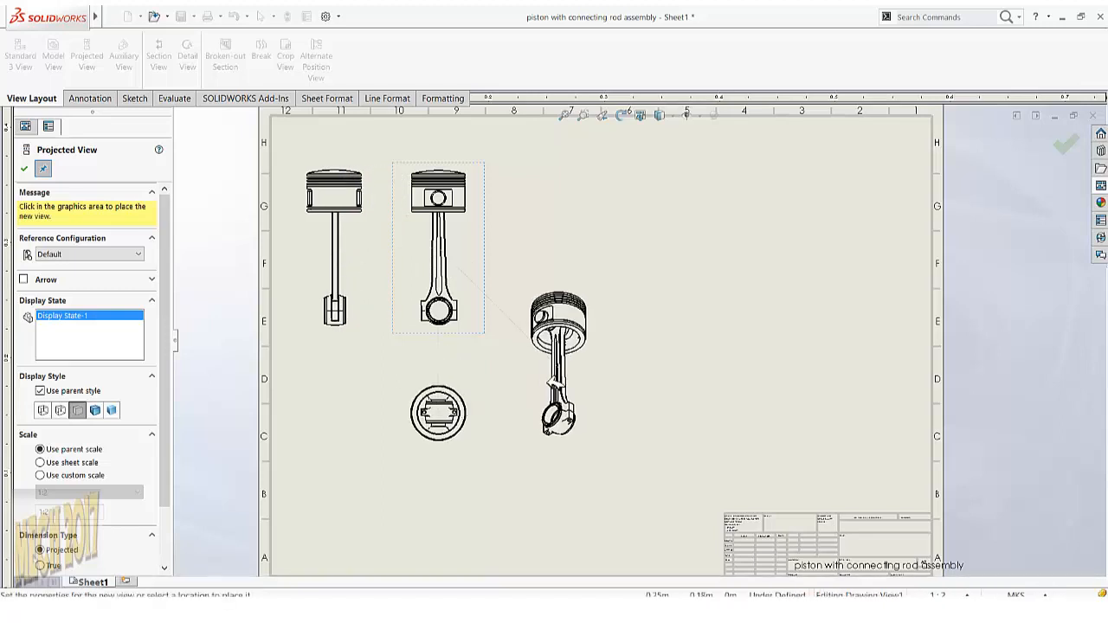
Add a projected isometric view up and to the right of the main view, overlapping the sheet's top edge, and finish projecting.
scroll(517, 319, "up", 2)
scroll(536, 242, "up", 3)
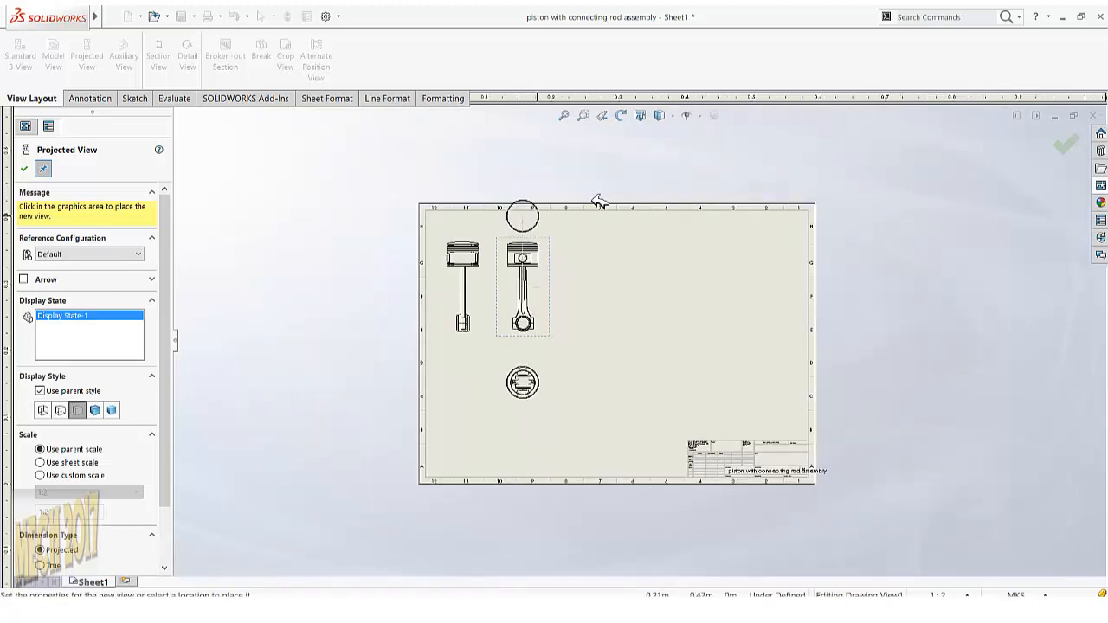
scroll(598, 200, "down", 1)
left_click(620, 206)
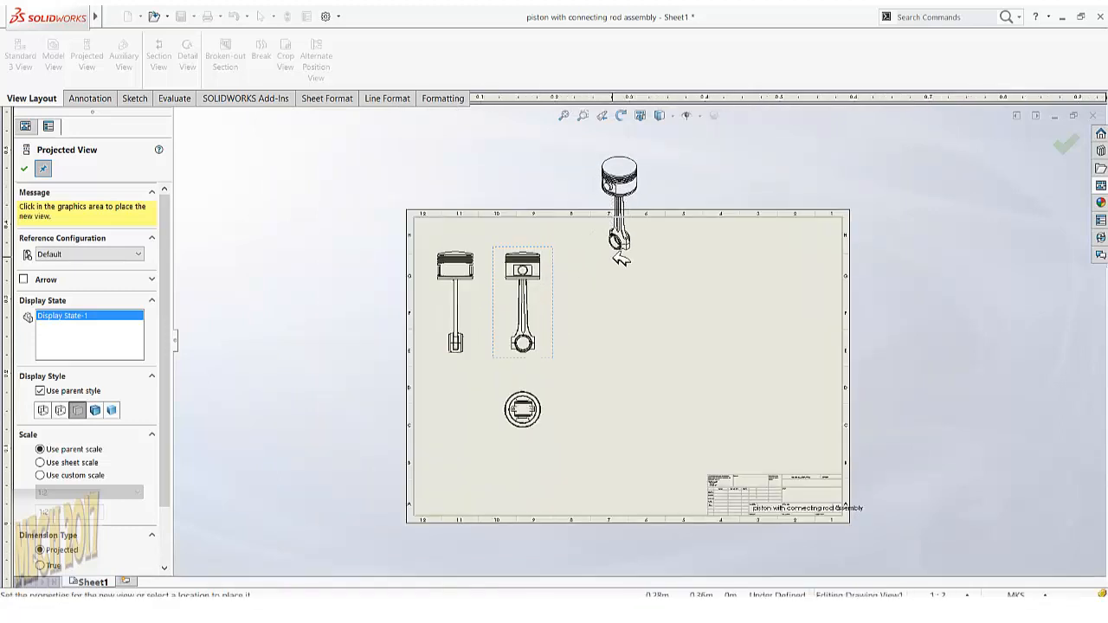
left_click(1067, 145)
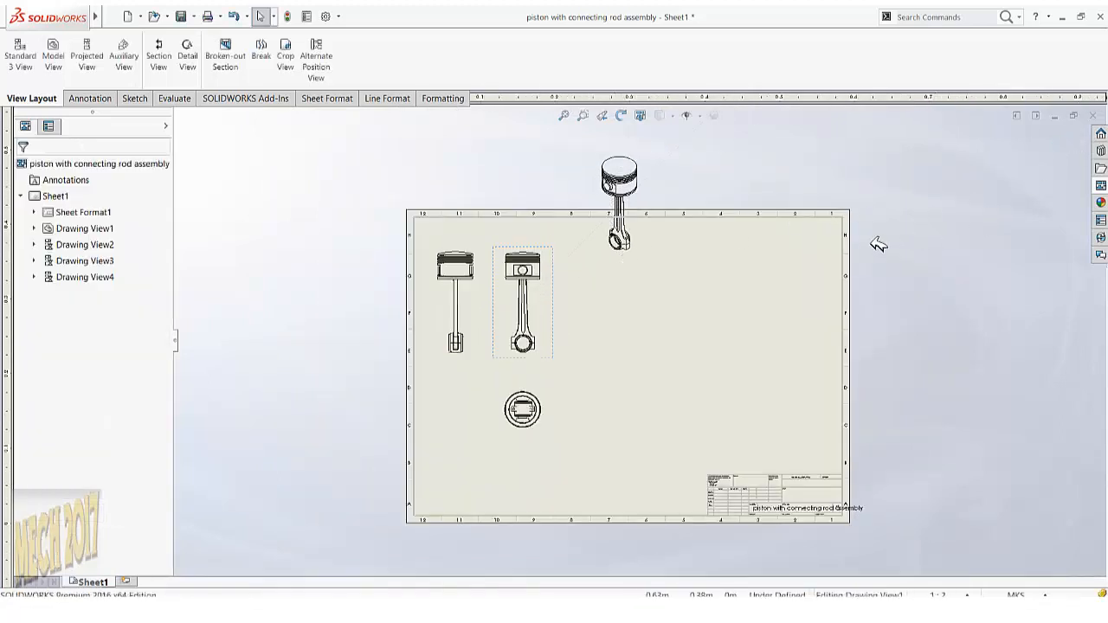
Move the isometric view down so it lies fully inside the sheet border.
scroll(459, 306, "down", 1)
scroll(744, 337, "up", 1)
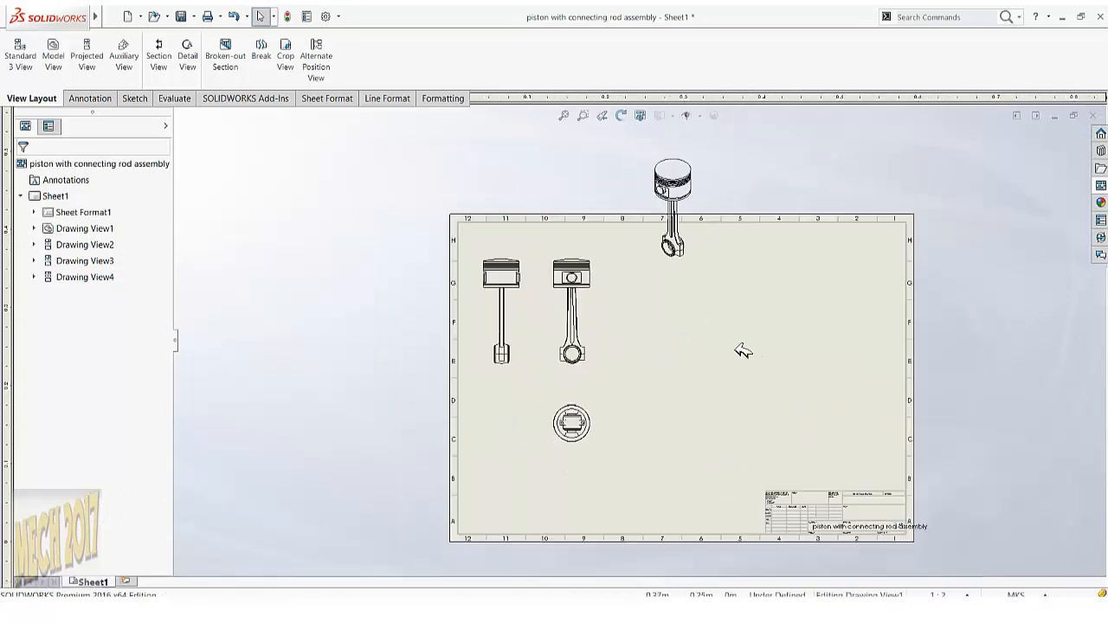
scroll(684, 294, "down", 1)
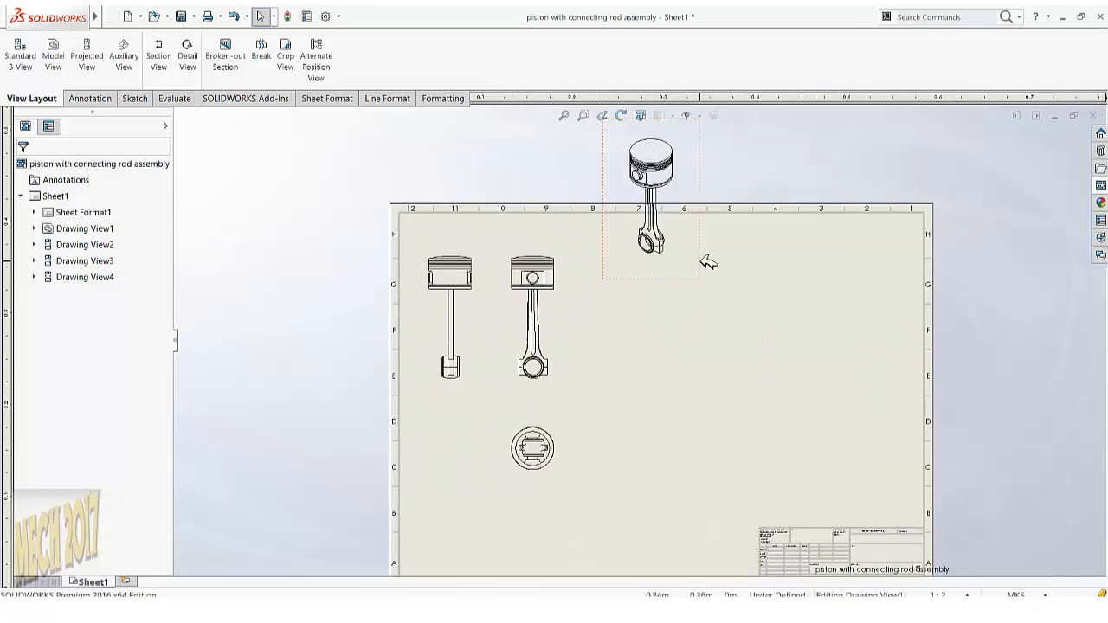
left_click_drag(708, 263, 736, 354)
scroll(684, 368, "up", 1)
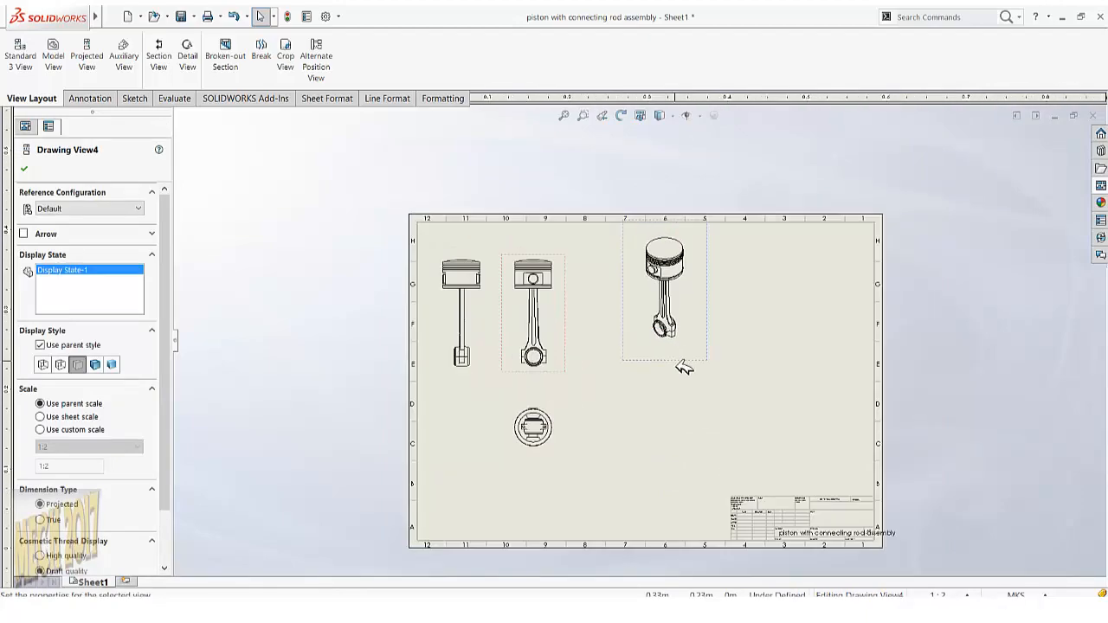
scroll(684, 367, "down", 1)
scroll(693, 391, "up", 2)
scroll(675, 403, "down", 2)
scroll(650, 341, "down", 1)
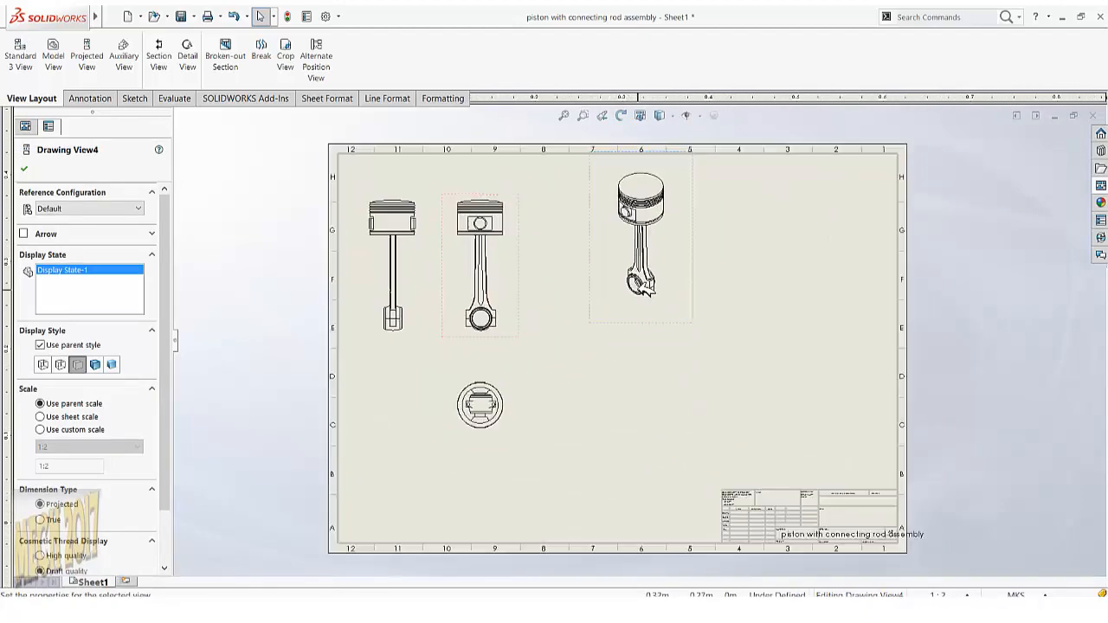
Switch to the Notepad notes, go through the list of drawing topics, and minimize them to return to the drawing.
left_click(717, 609)
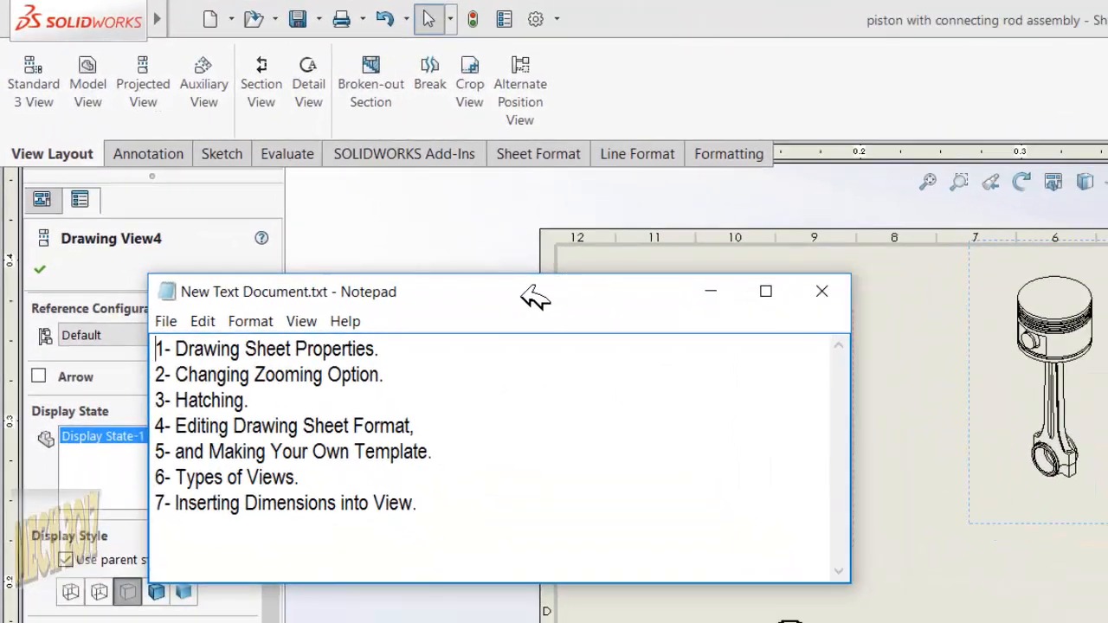
left_click_drag(321, 184, 254, 190)
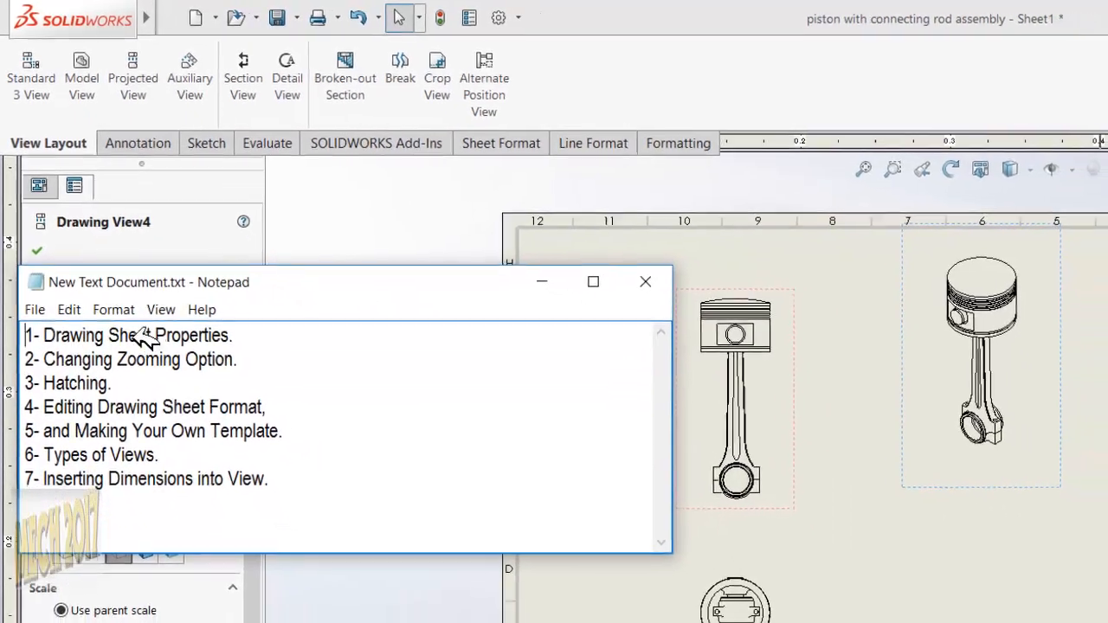
mouse_move(217, 322)
left_mouse_down()
mouse_move(45, 317)
mouse_move(235, 368)
mouse_move(231, 346)
left_mouse_up()
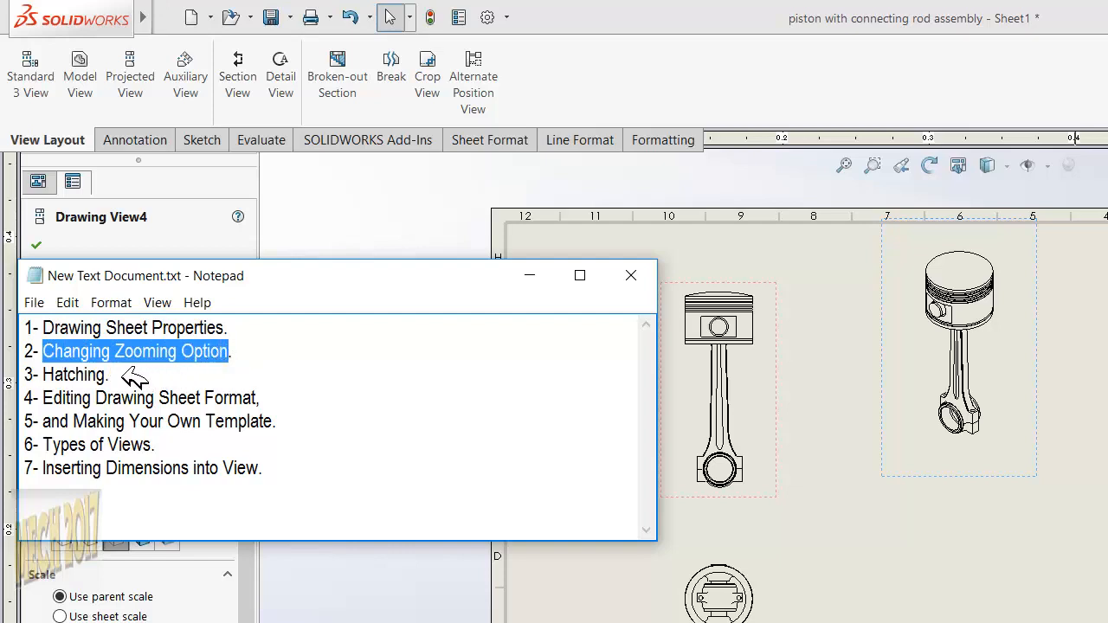
mouse_move(126, 374)
left_mouse_down()
mouse_move(71, 372)
mouse_move(70, 400)
mouse_move(264, 403)
left_mouse_up()
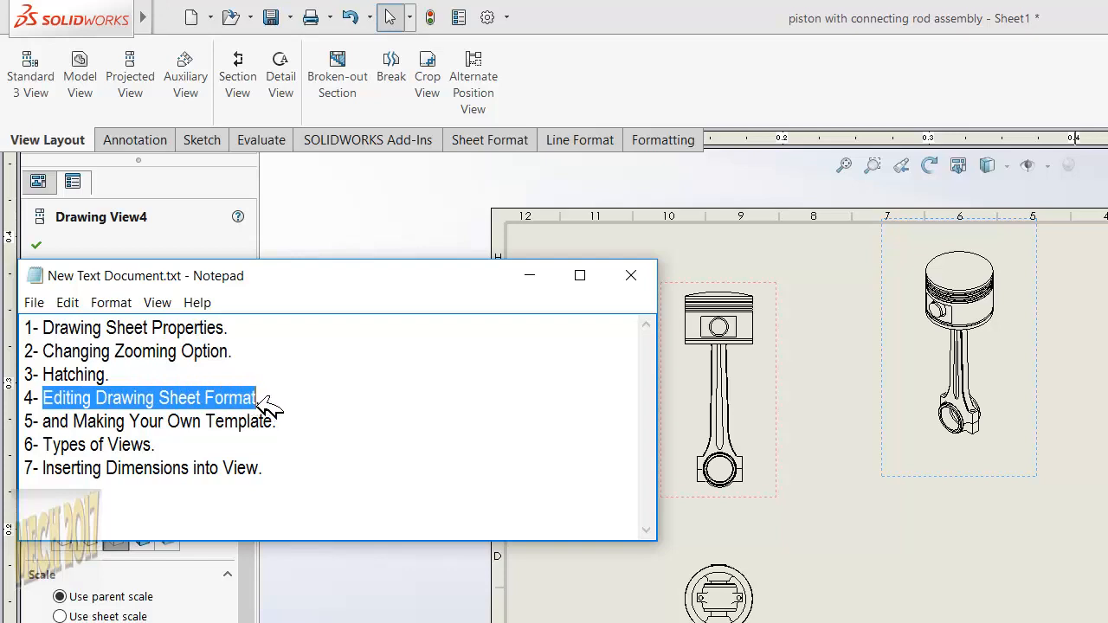
left_click_drag(129, 421, 258, 419)
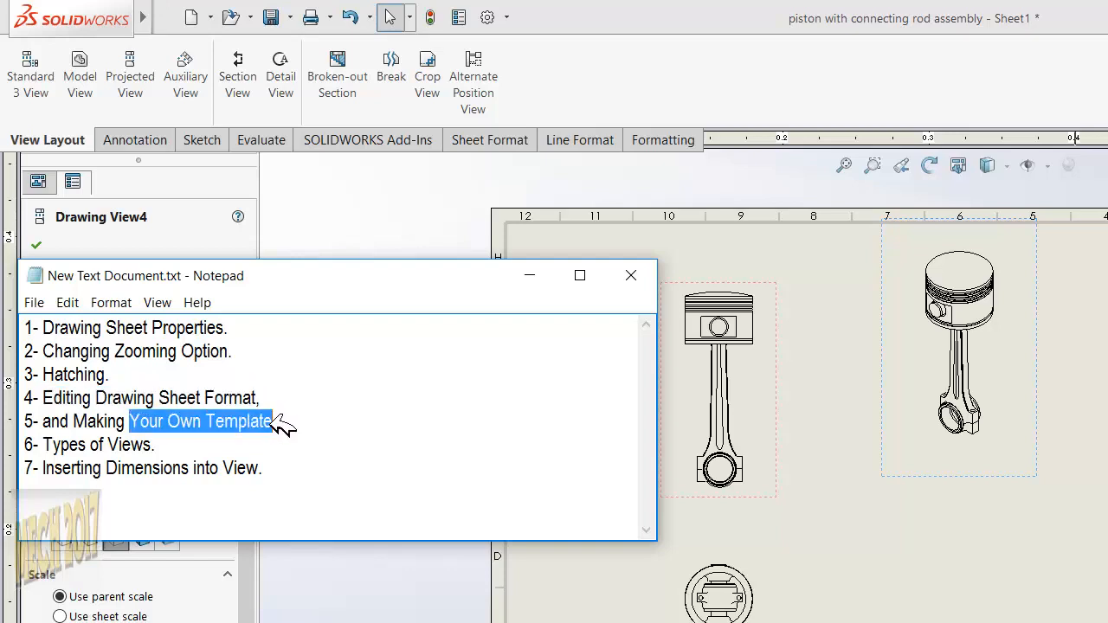
left_click_drag(154, 443, 63, 443)
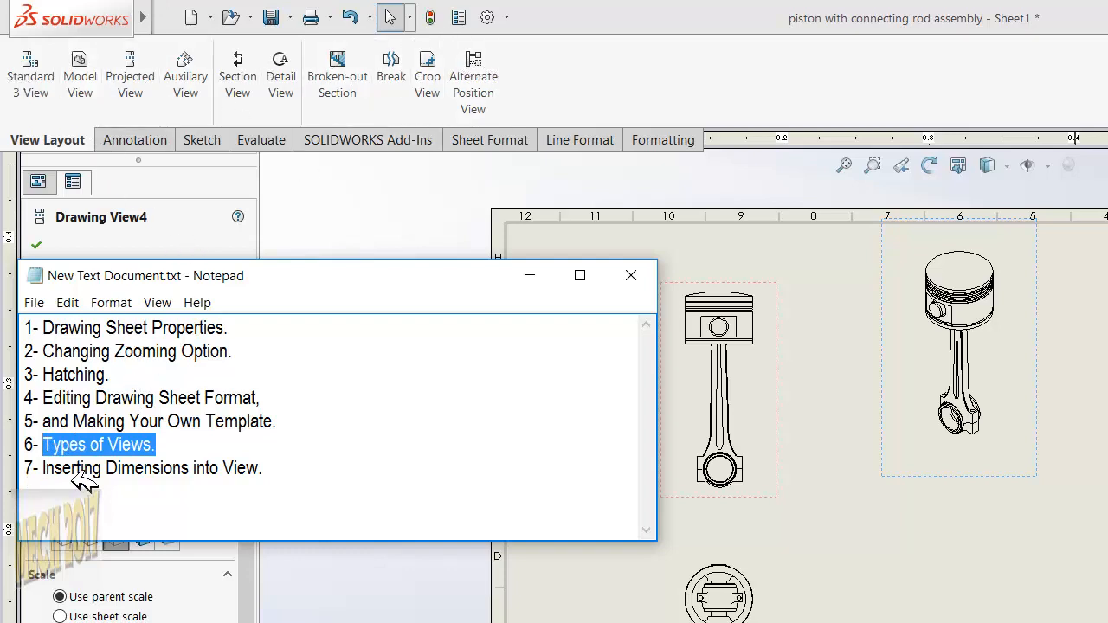
left_click(286, 481)
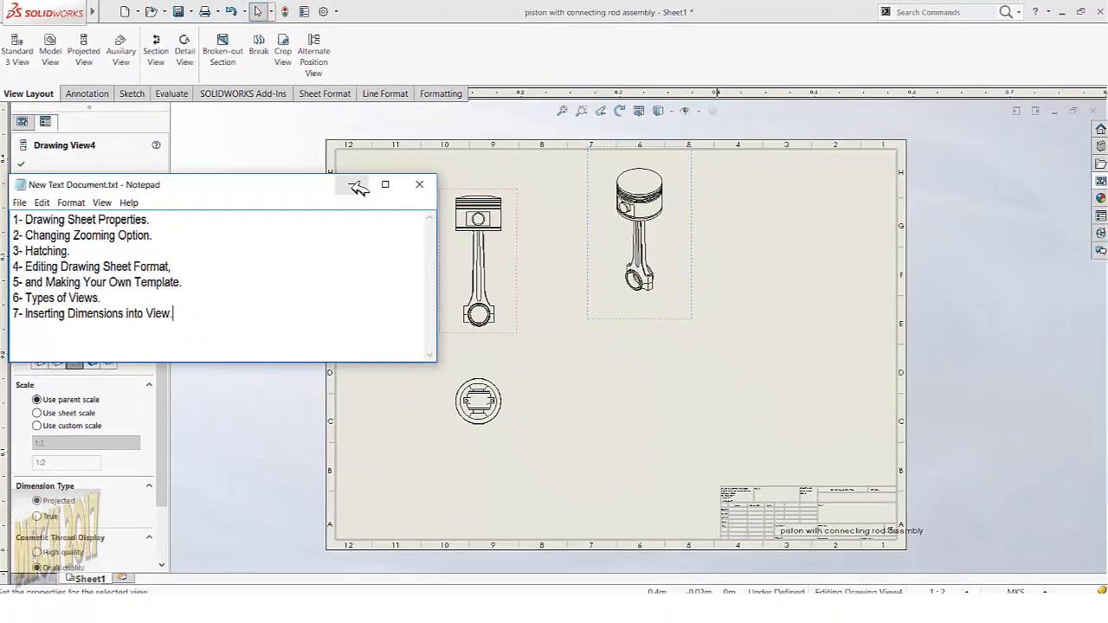
left_click(358, 187)
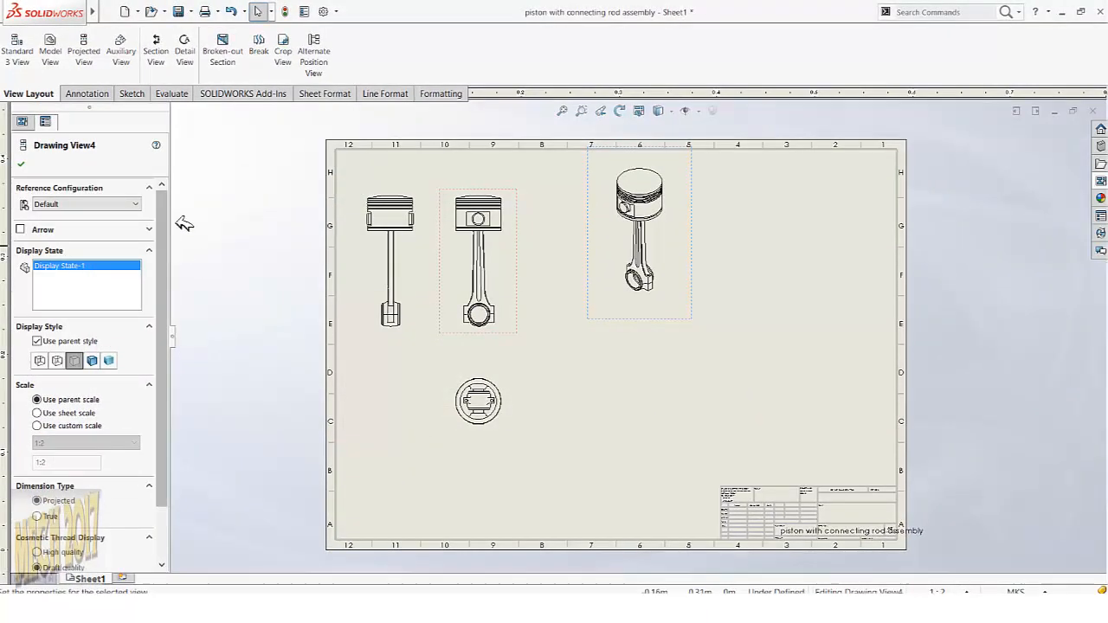
Set the type of projection to First angle in the properties of Sheet1.
left_click(264, 229)
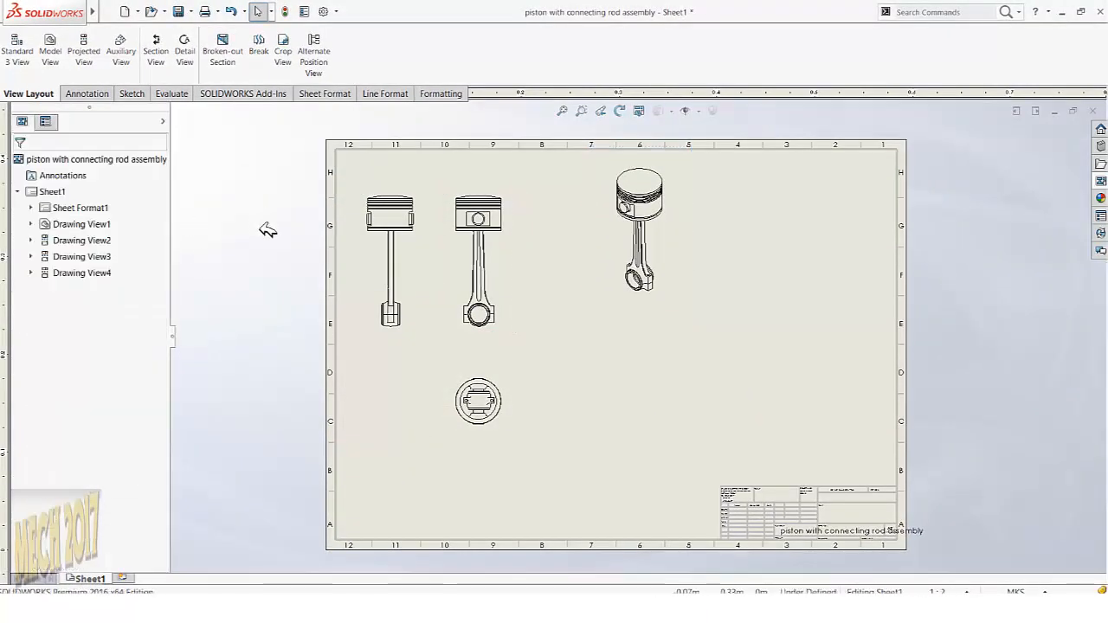
left_click(52, 191)
right_click(52, 191)
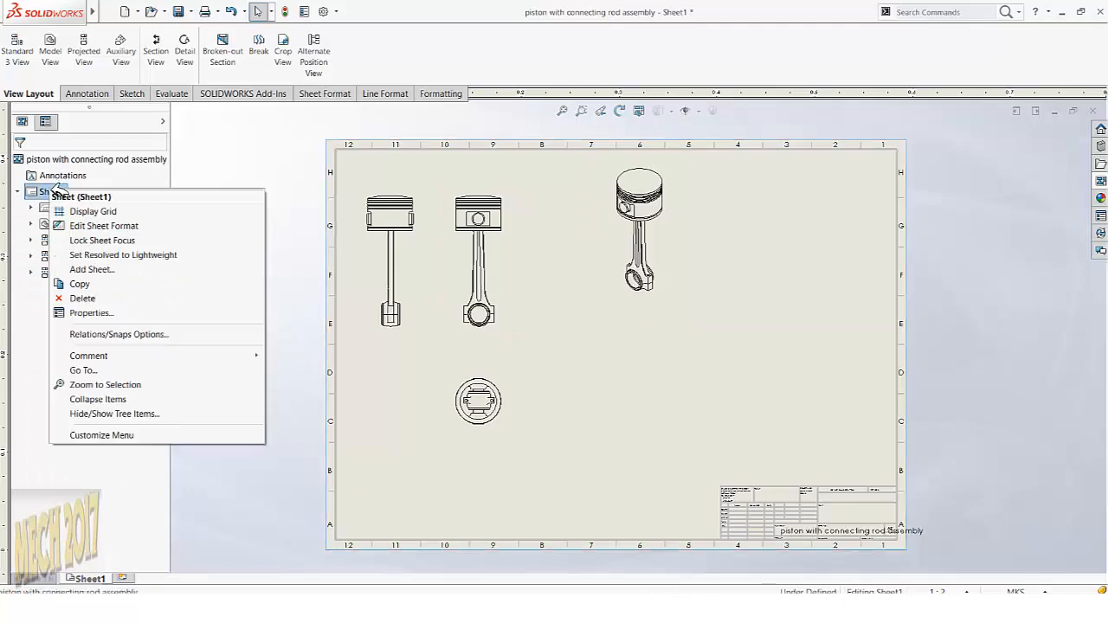
left_click(97, 309)
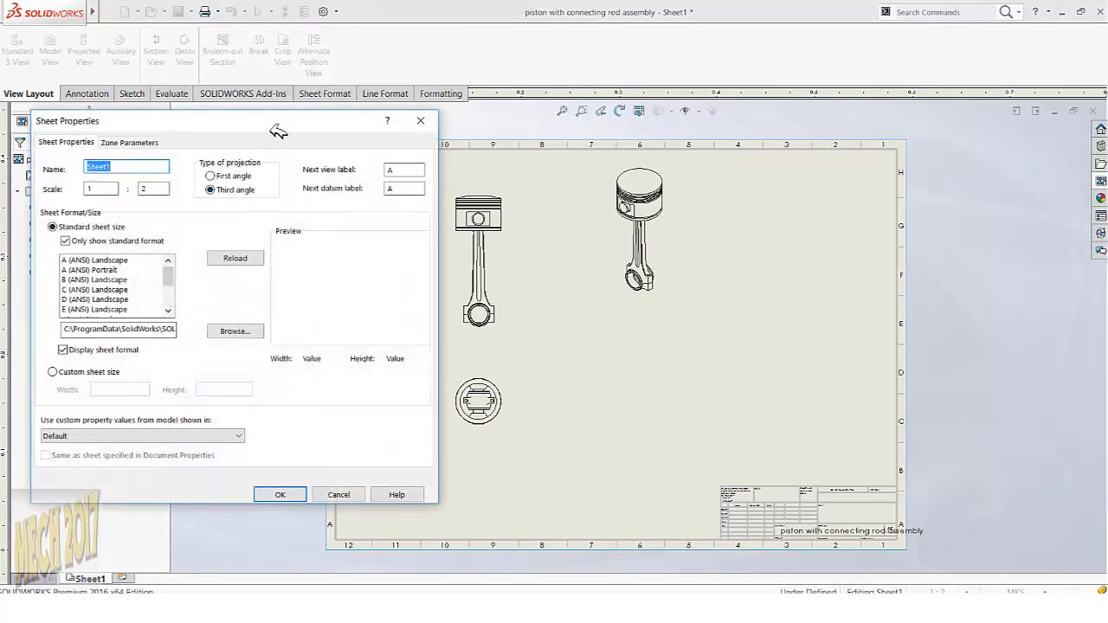
left_click_drag(277, 130, 943, 147)
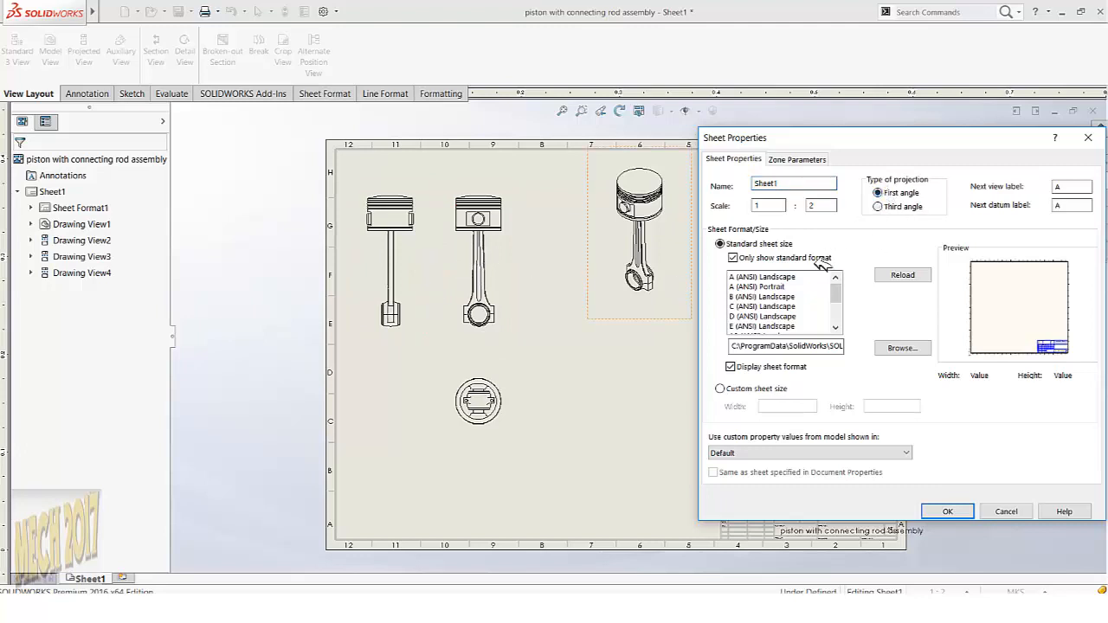
left_click(934, 511)
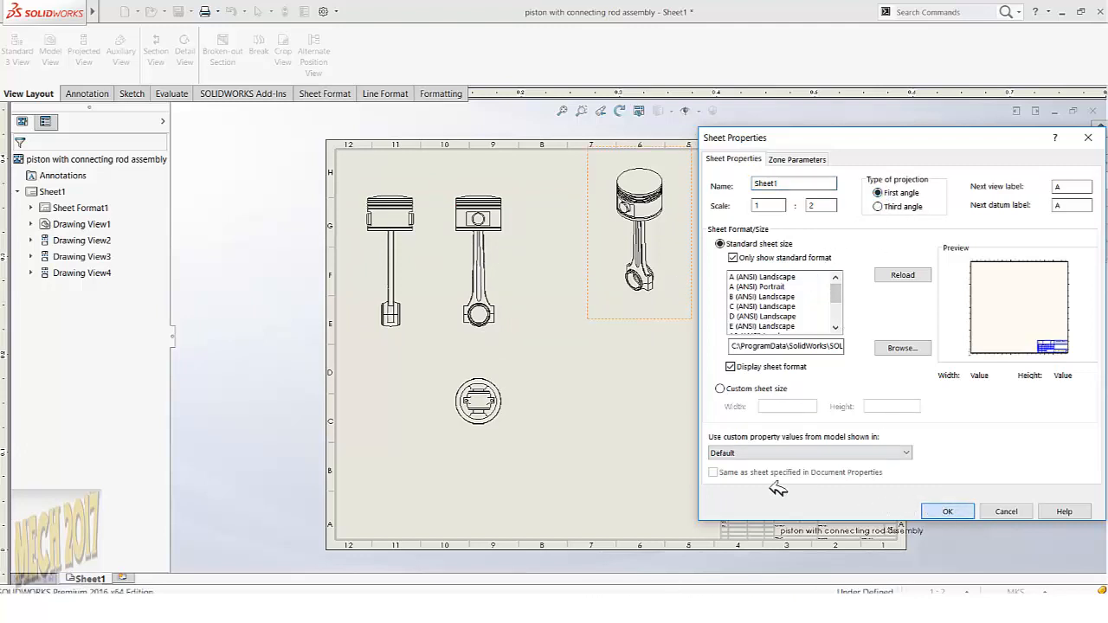
Shift the main view and its left projected view to the right, and nudge the view below slightly up.
scroll(537, 274, "up", 3)
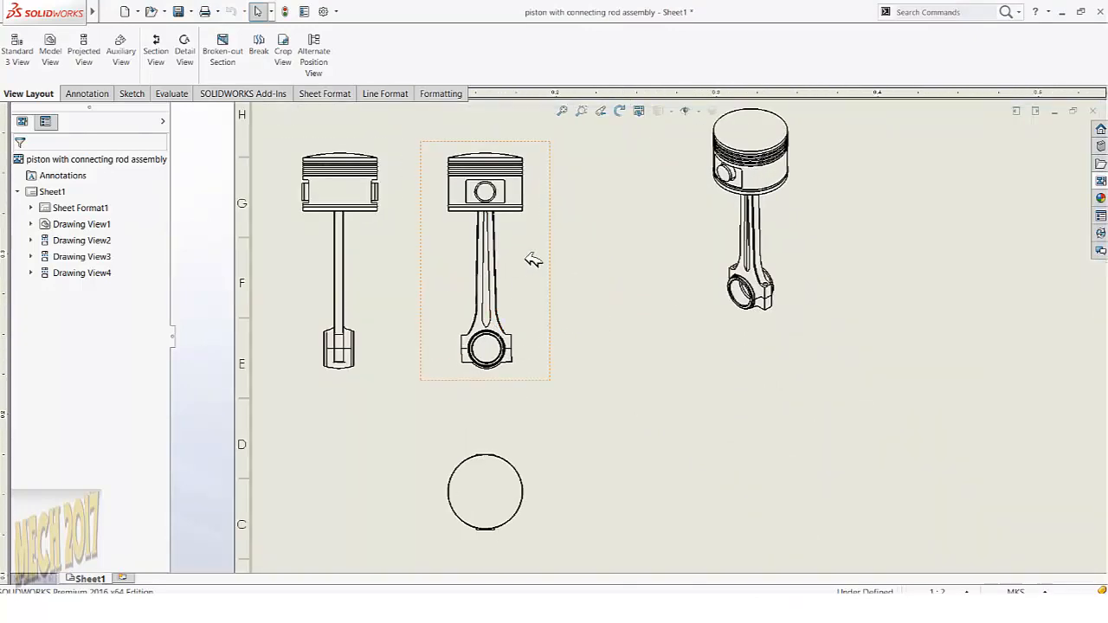
mouse_move(569, 250)
left_mouse_down()
mouse_move(633, 257)
mouse_move(618, 252)
left_mouse_up()
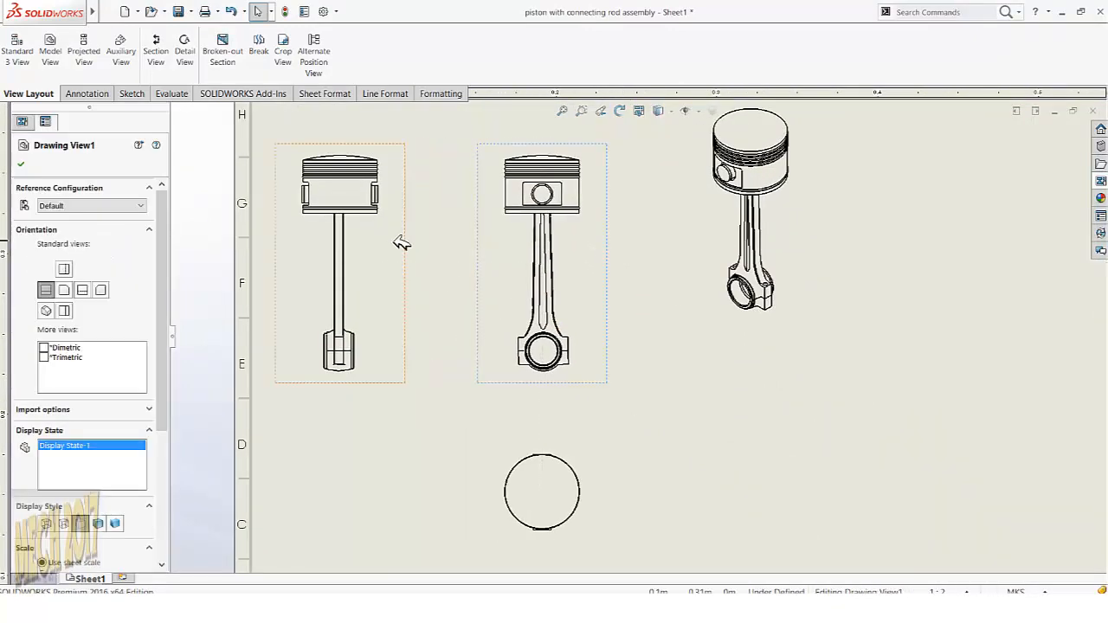
left_click_drag(413, 272, 433, 270)
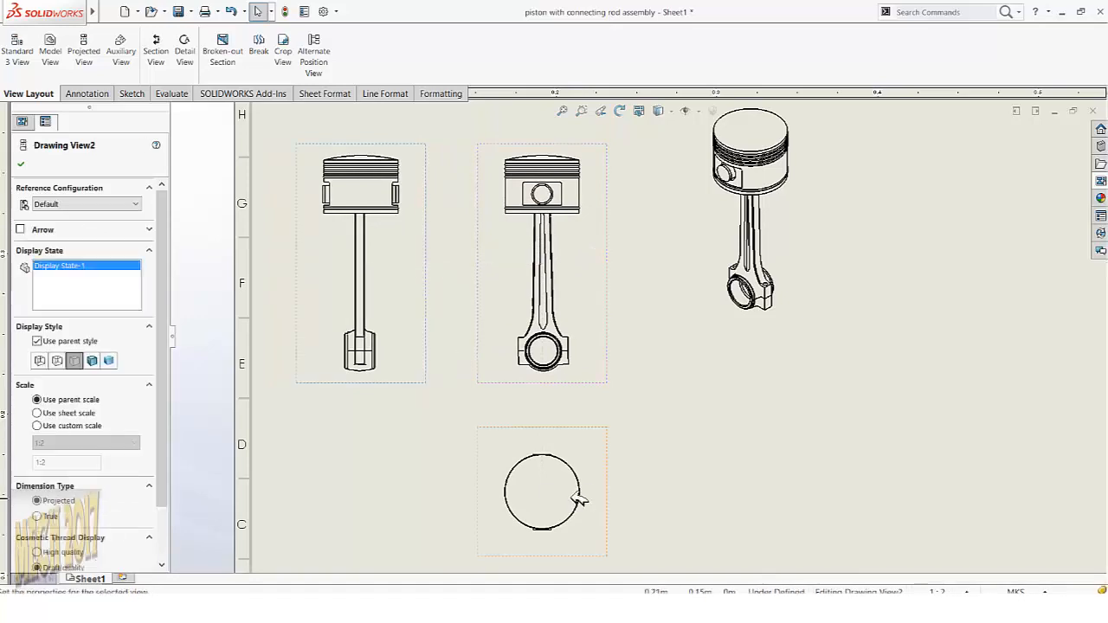
left_click(612, 487)
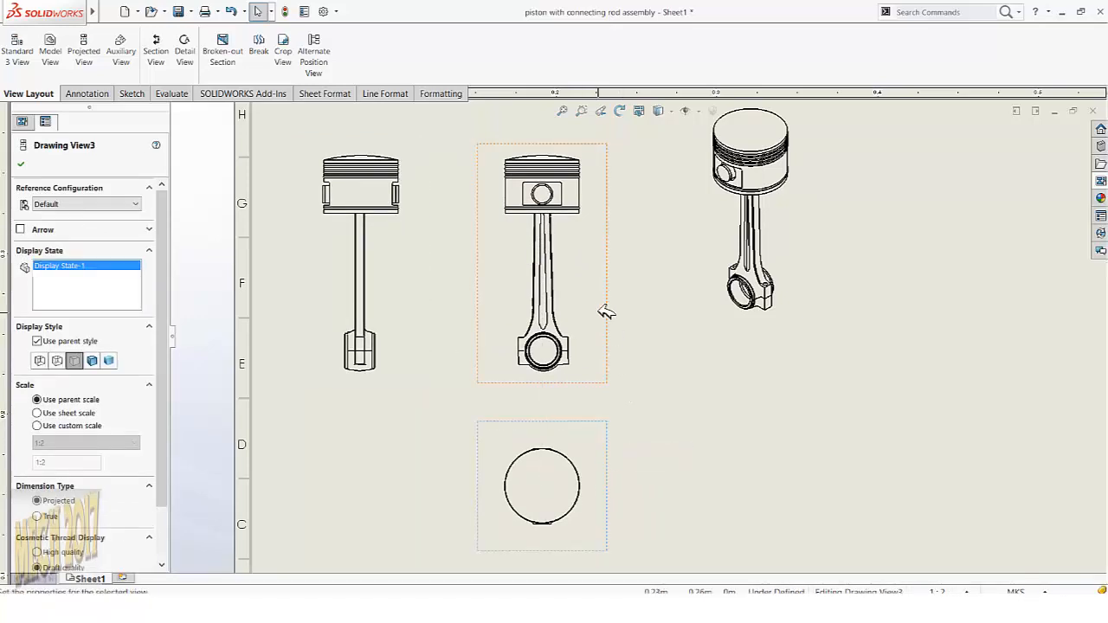
Add a projected view of the main piston view, placed directly above it beyond the sheet's upper edge.
key("f")
scroll(630, 314, "down", 2)
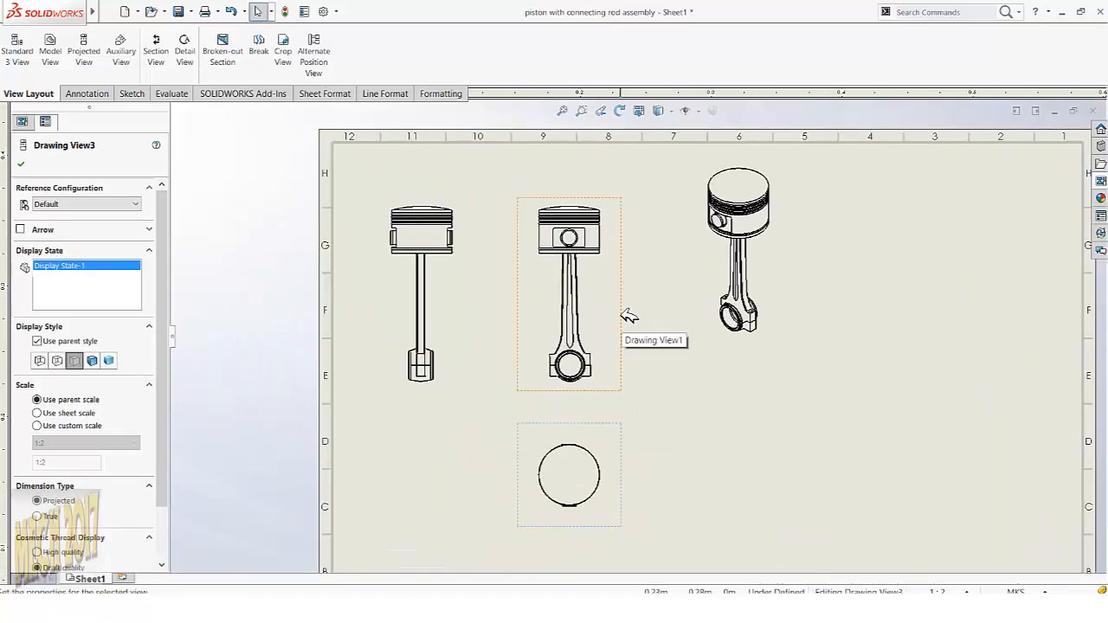
left_click(618, 299)
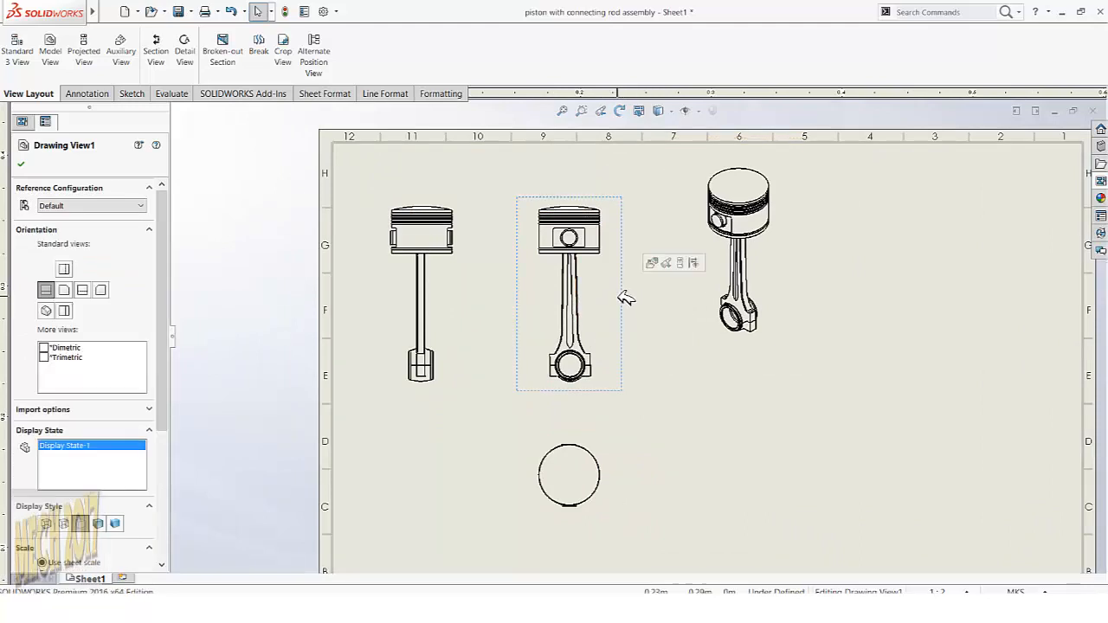
left_click(83, 50)
scroll(638, 309, "up", 2)
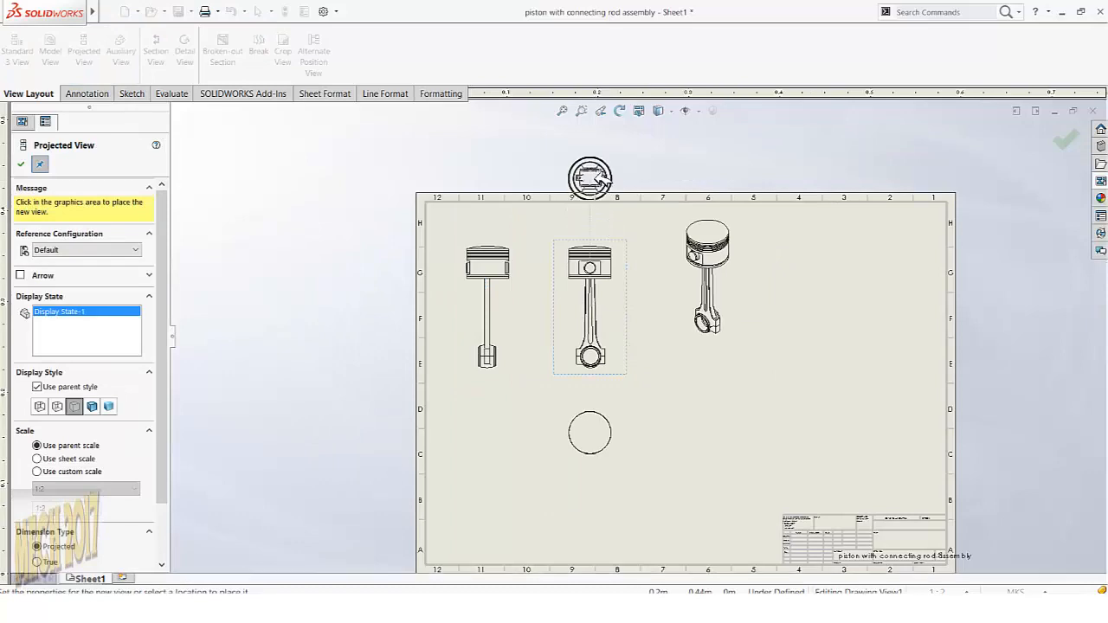
scroll(605, 225, "up", 3)
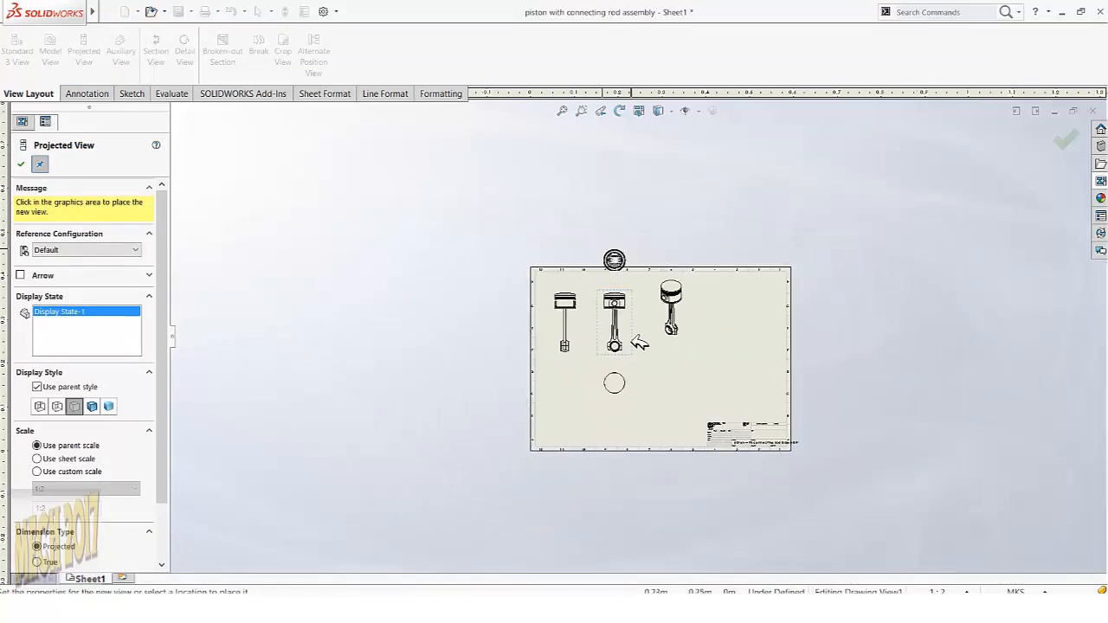
scroll(641, 338, "down", 3)
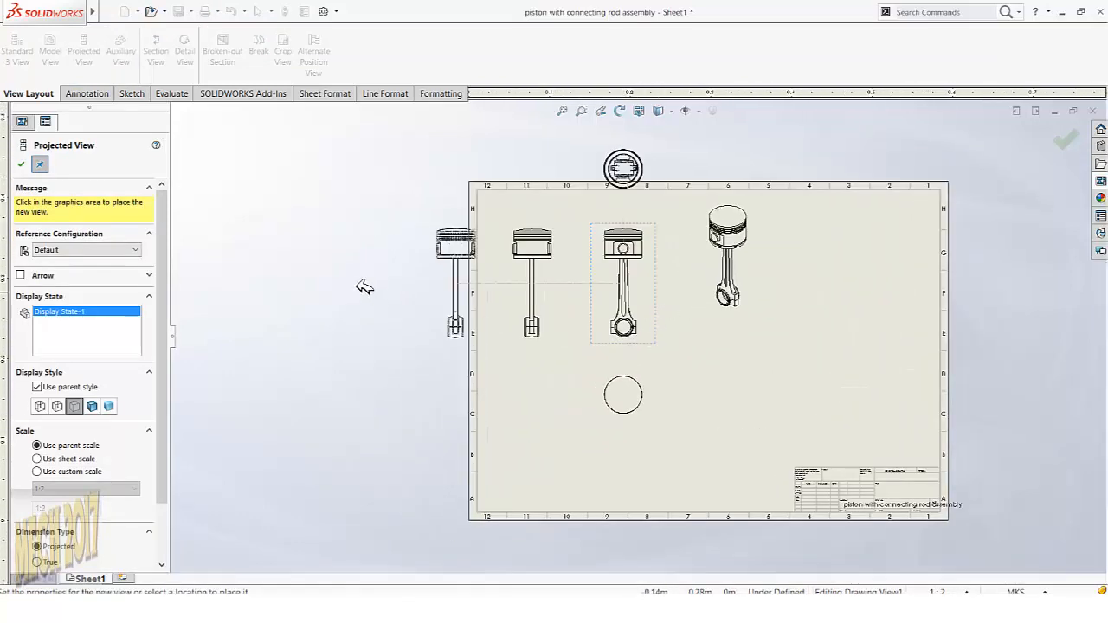
key("Escape")
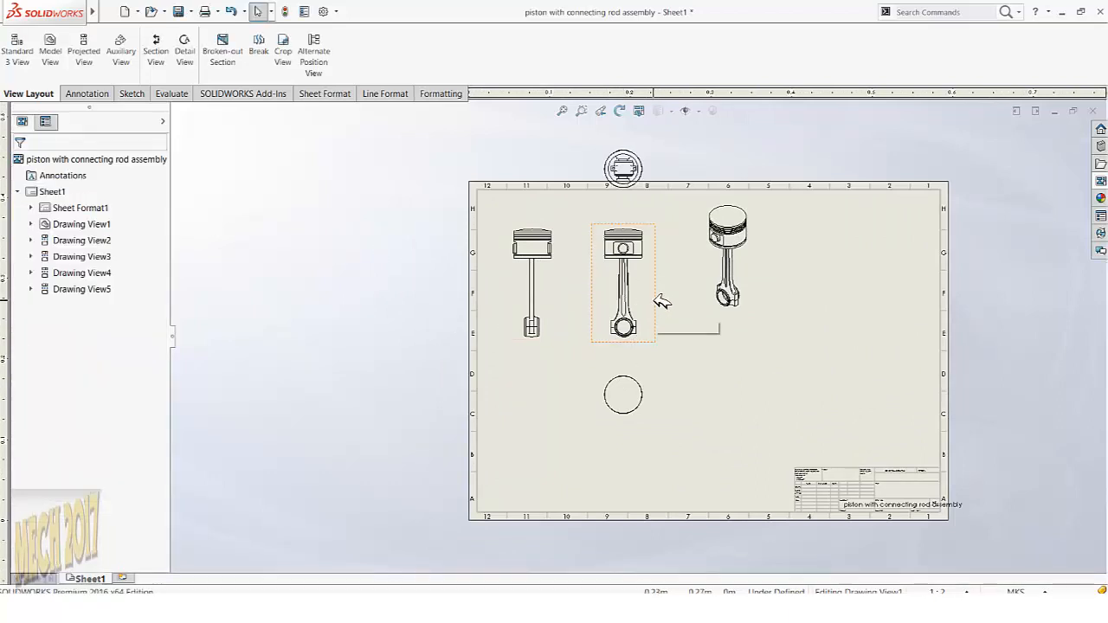
Move the main view and the view below it down, and bring the new upper projected view inside the sheet border.
left_click_drag(663, 299, 663, 331)
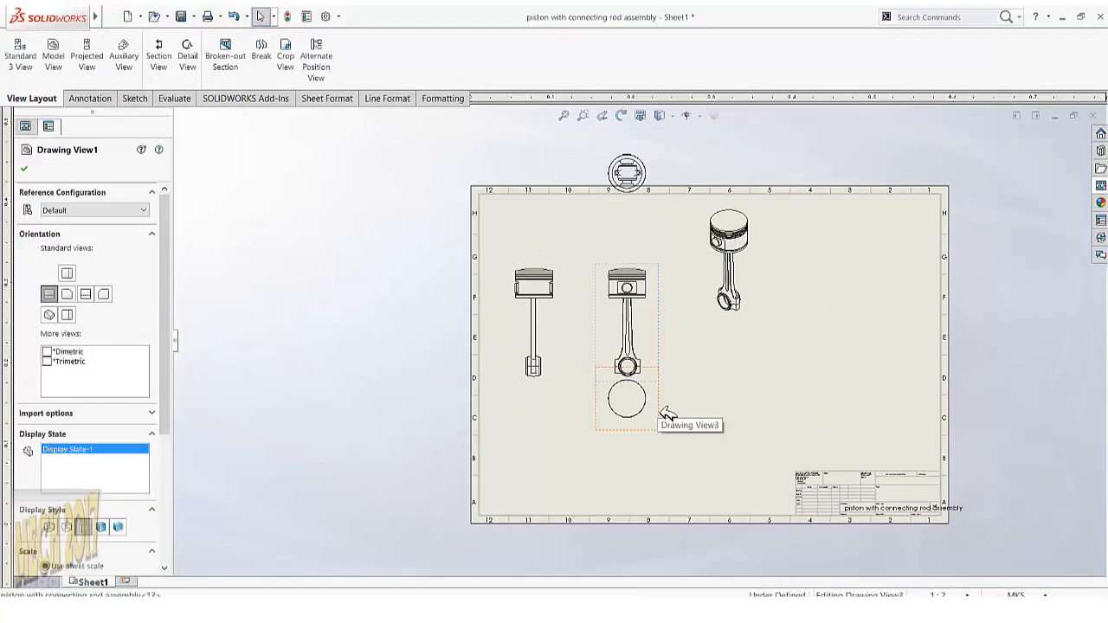
left_click_drag(666, 414, 667, 435)
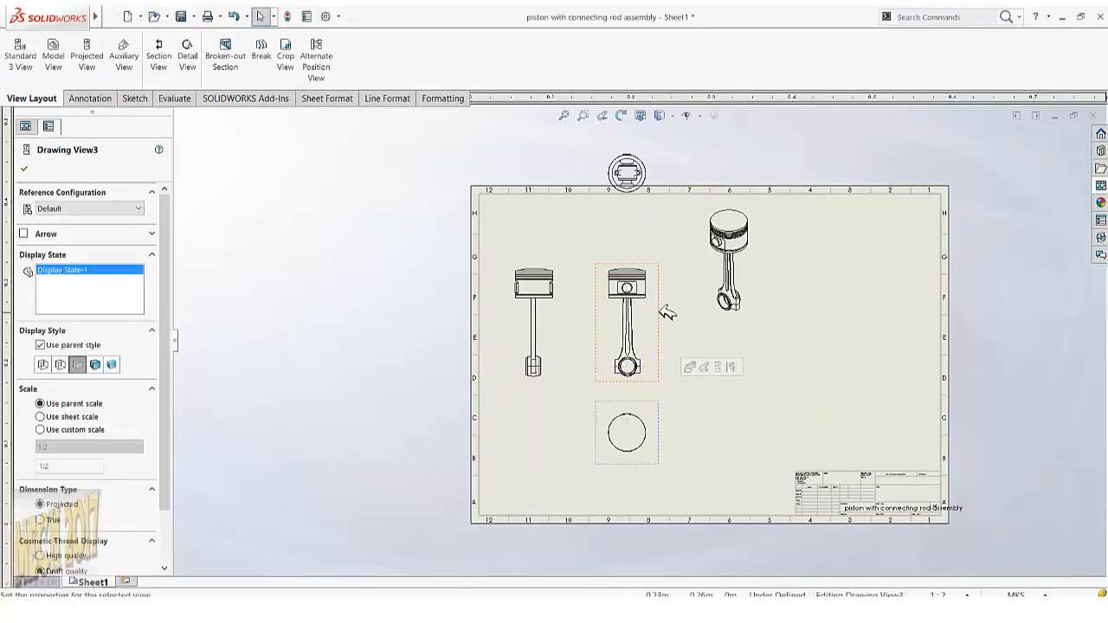
left_click_drag(658, 194, 662, 243)
scroll(661, 344, "down", 1)
scroll(791, 366, "down", 2)
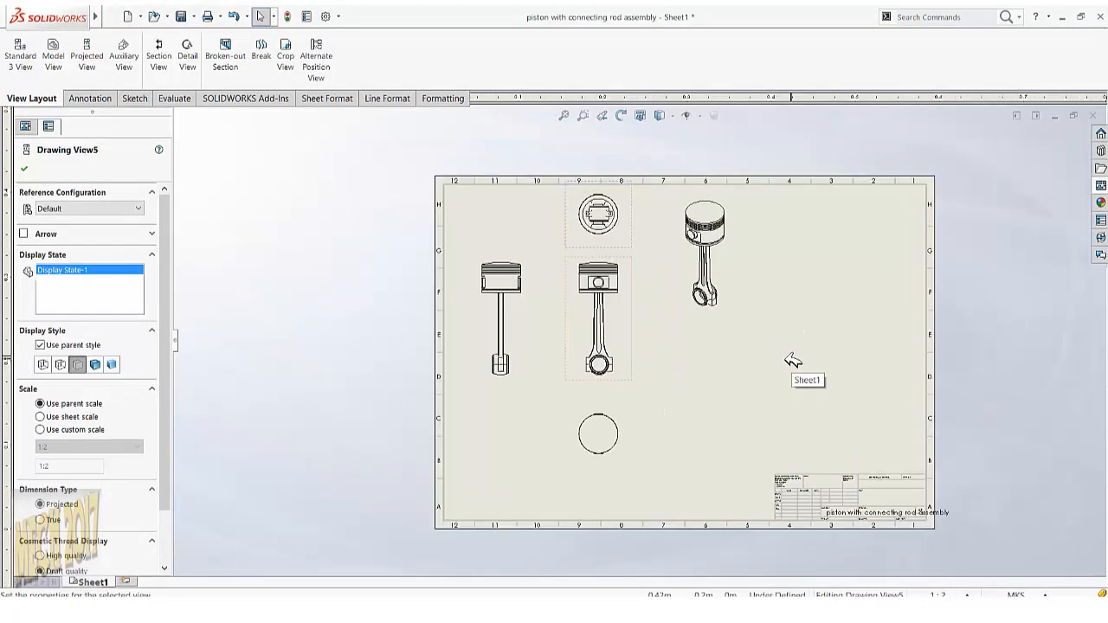
left_click(337, 294)
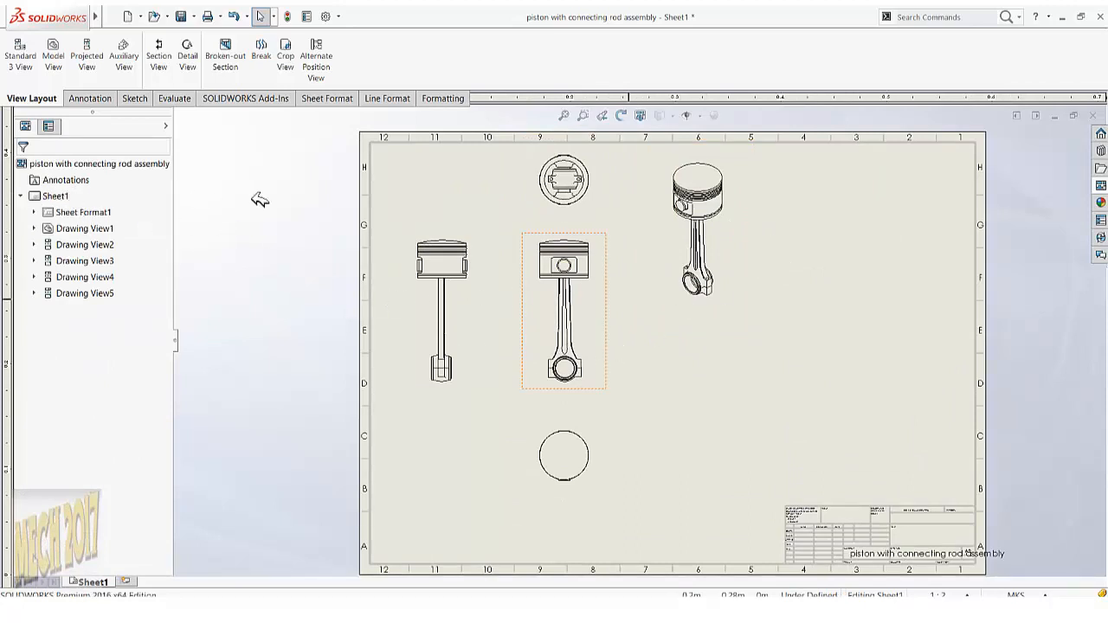
Set the scale of Sheet1 to 1:1 in its sheet properties.
right_click(55, 195)
left_click(97, 316)
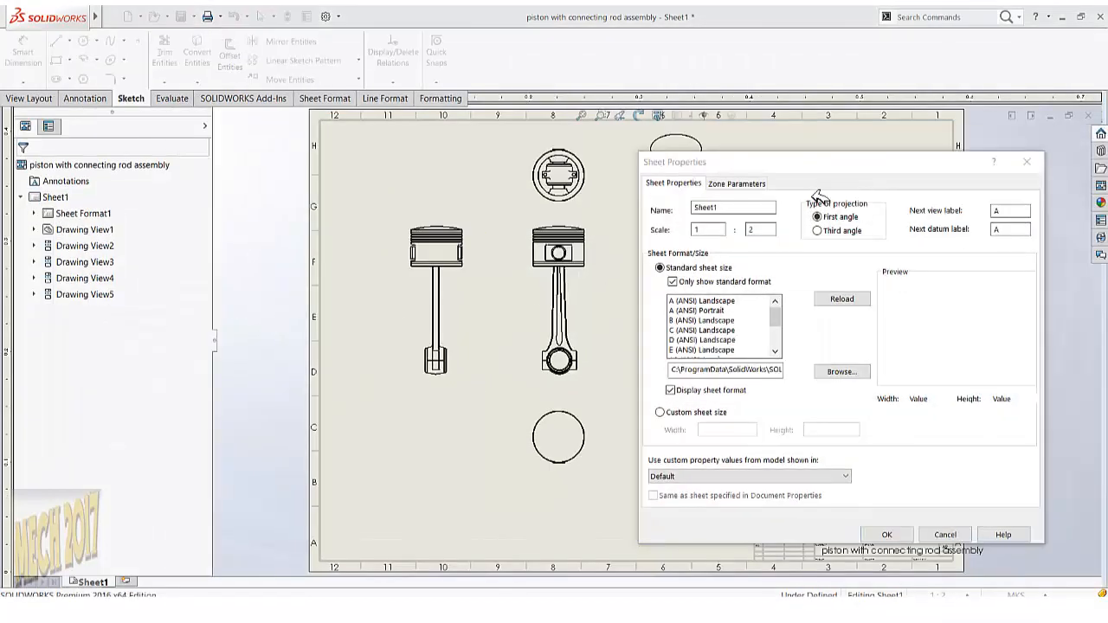
double_click(758, 230)
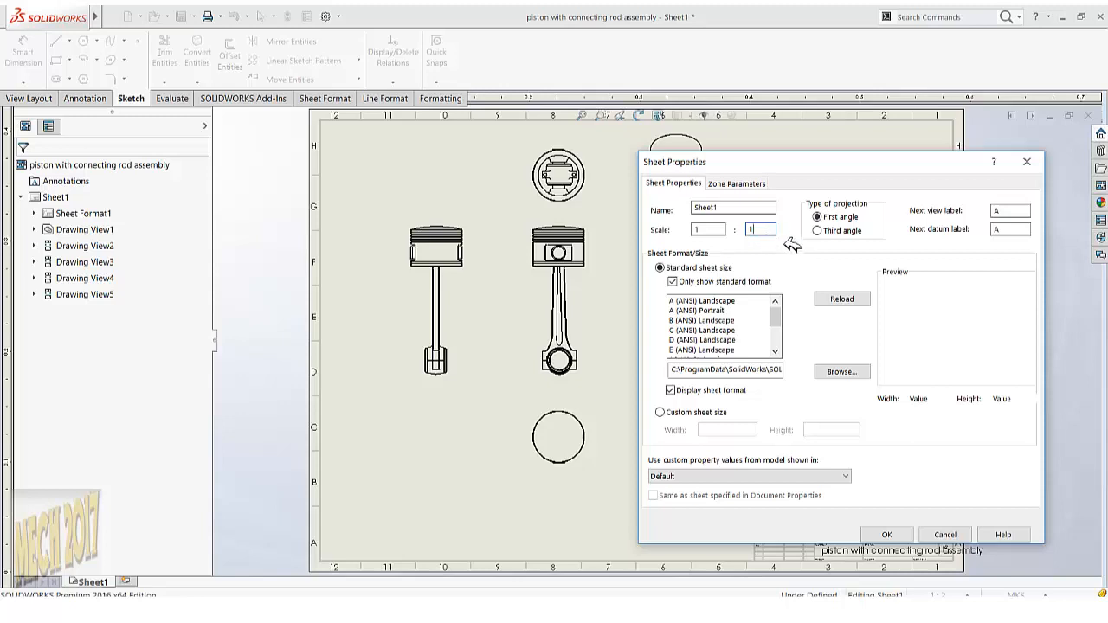
left_click(891, 534)
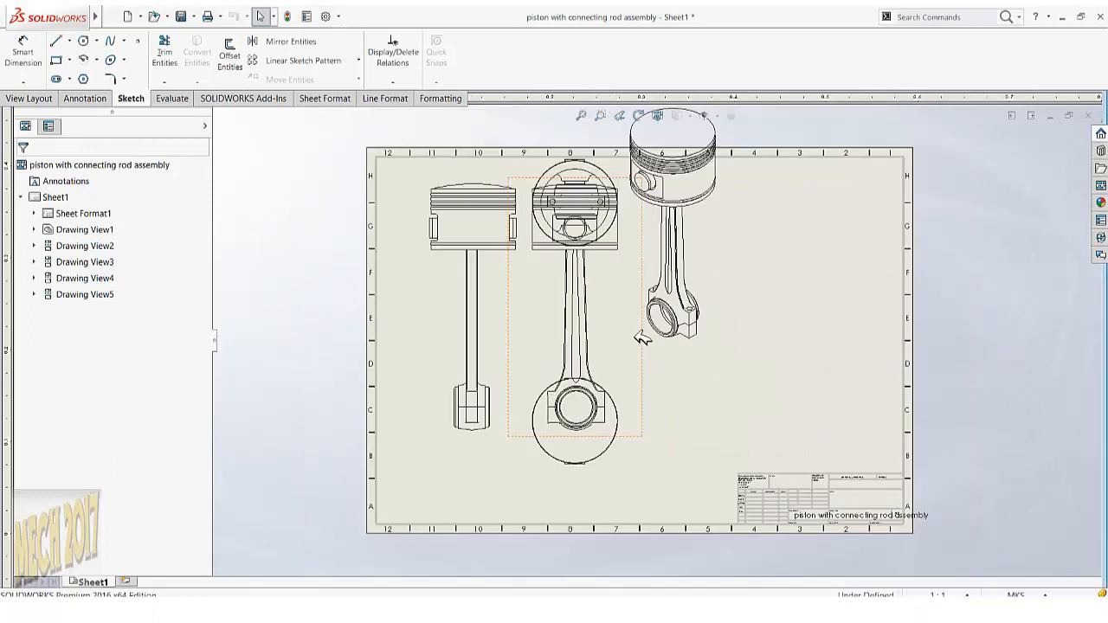
Change the sheet size of Sheet1 to A1 (ANSI) Landscape and delete the modified notes of the current sheet format.
scroll(649, 328, "up", 1)
scroll(718, 246, "down", 1)
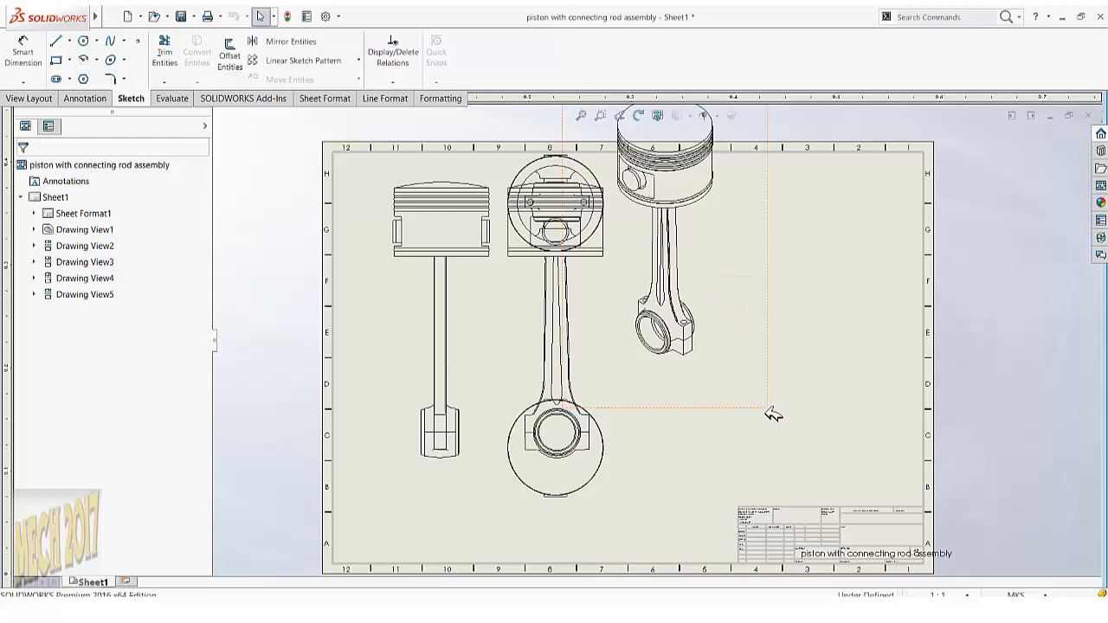
scroll(612, 367, "up", 2)
scroll(688, 408, "down", 1)
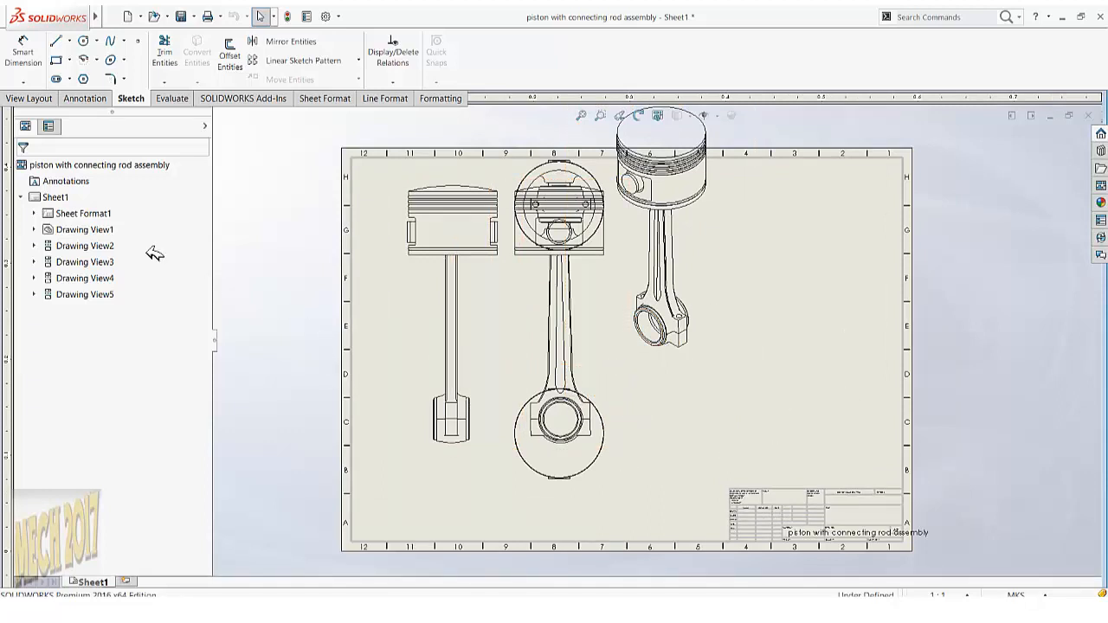
left_click(53, 197)
right_click(54, 197)
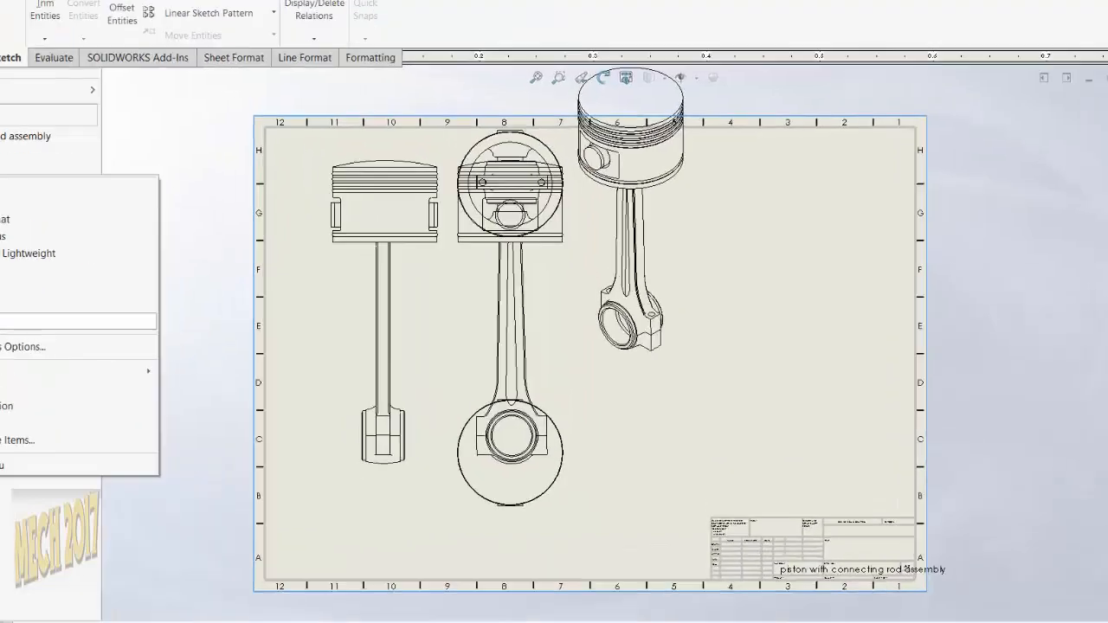
left_click(18, 321)
left_click_drag(677, 308, 680, 339)
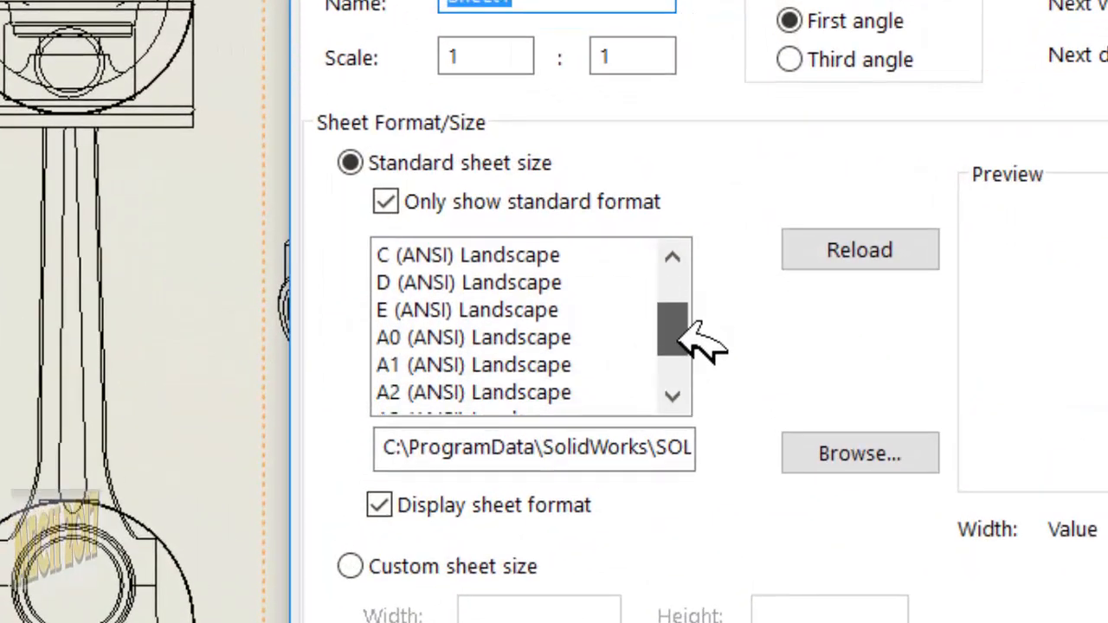
left_click(494, 338)
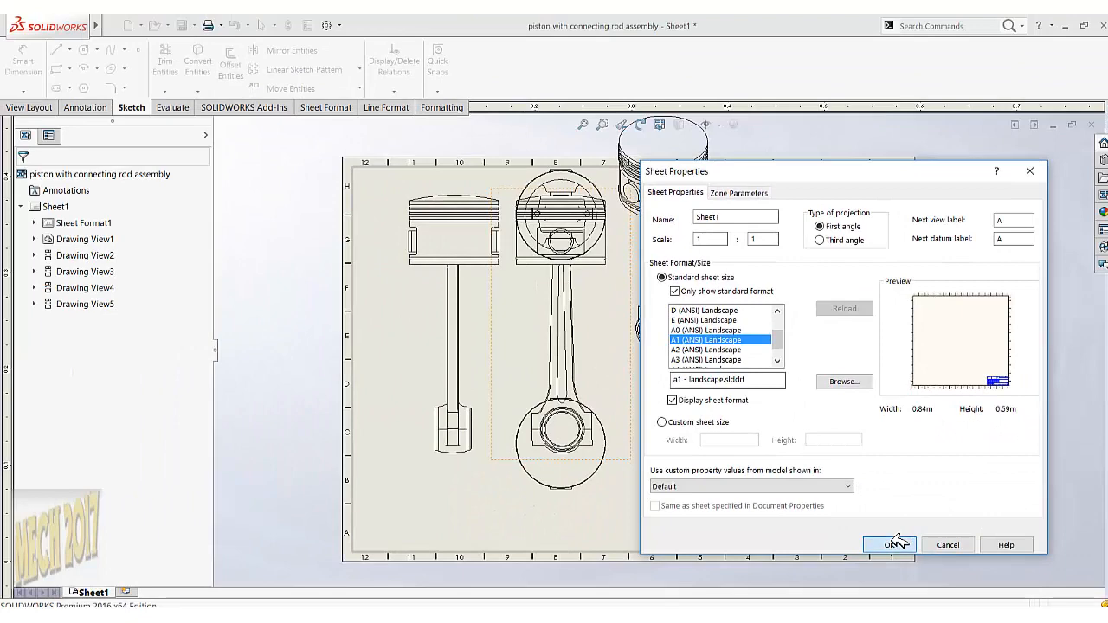
left_click(892, 544)
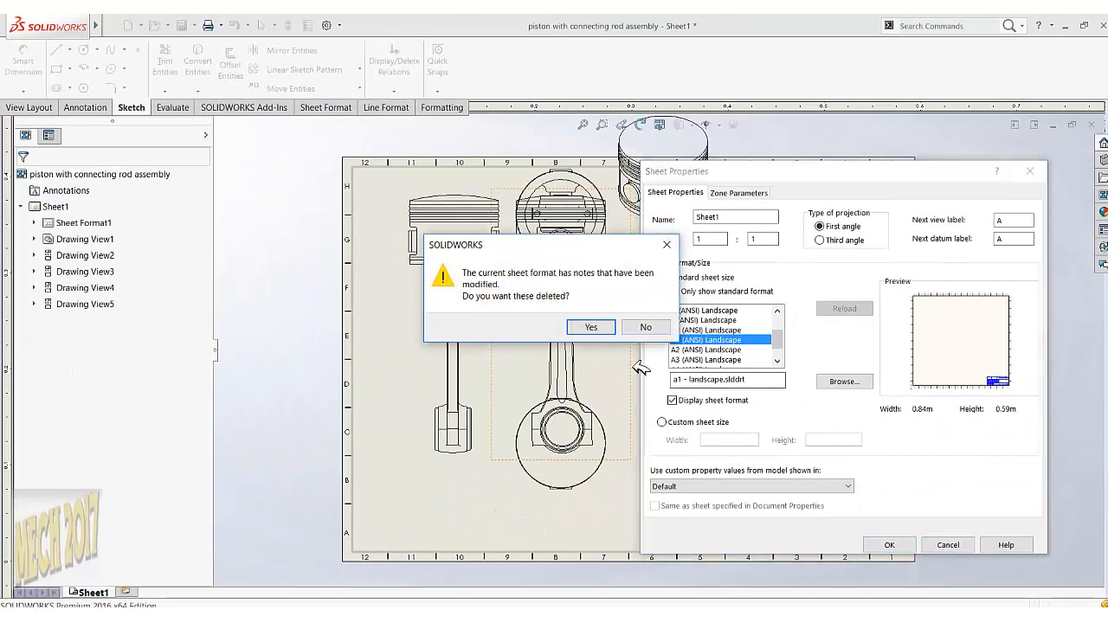
left_click(591, 327)
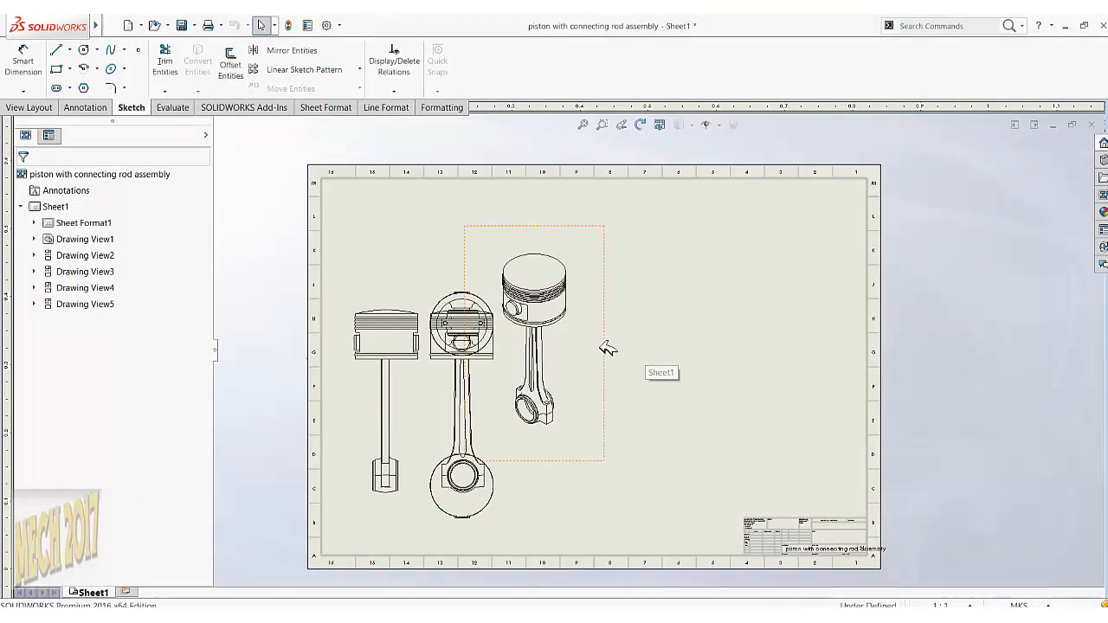
Spread the overlapping views over the sheet, moving the isometric view to the upper right and separating the main view from its neighbours.
scroll(470, 426, "down", 1)
scroll(470, 427, "down", 1)
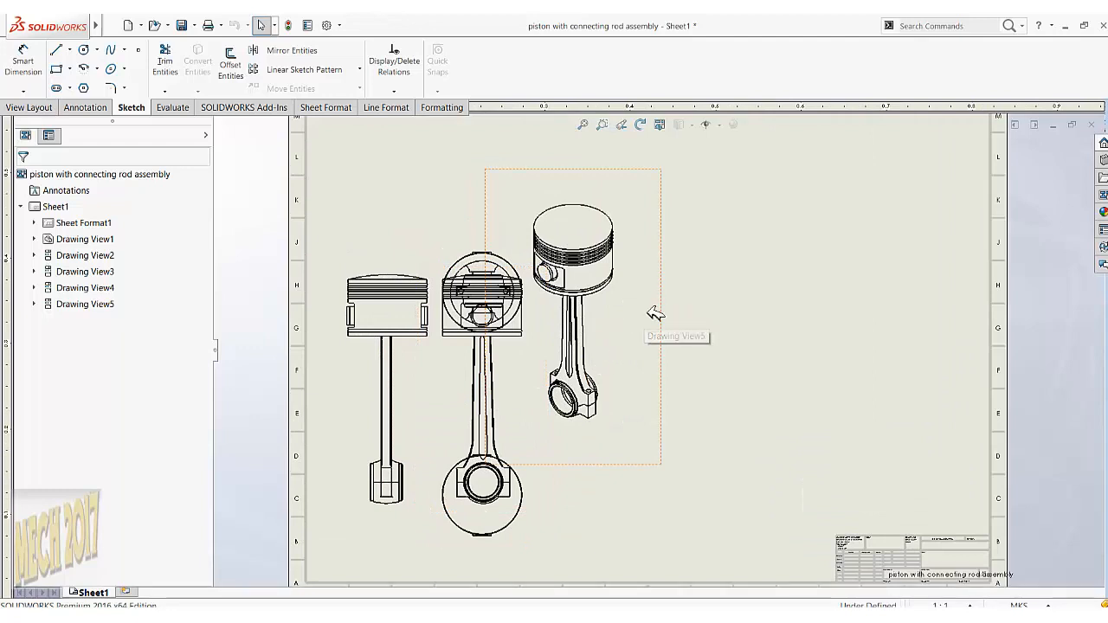
scroll(679, 299, "up", 1)
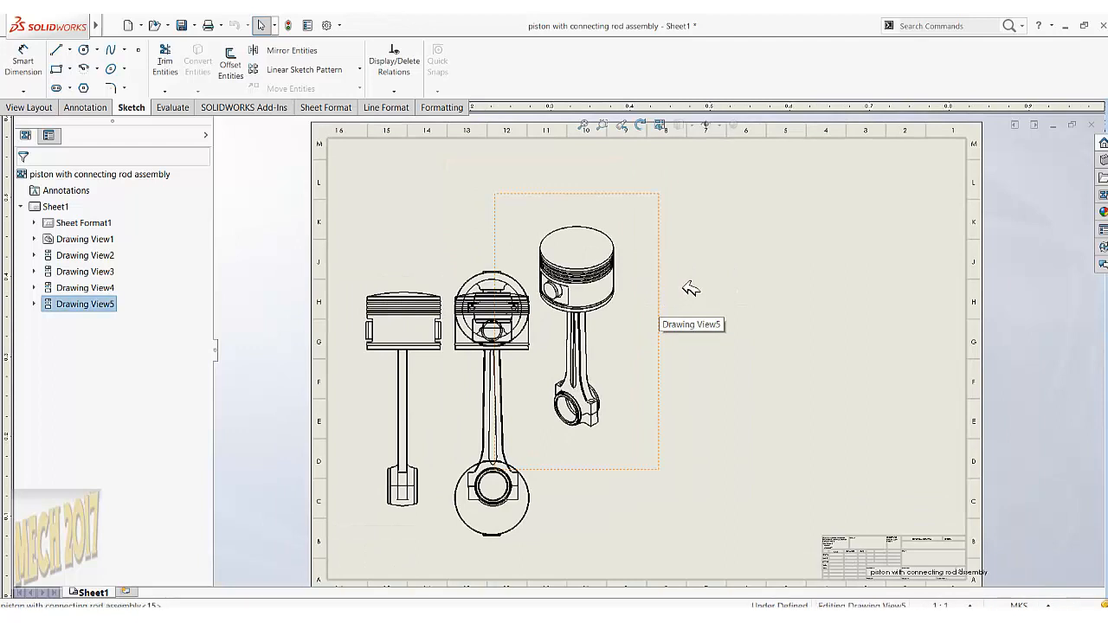
mouse_move(658, 294)
left_mouse_down()
mouse_move(756, 222)
mouse_move(796, 225)
left_mouse_up()
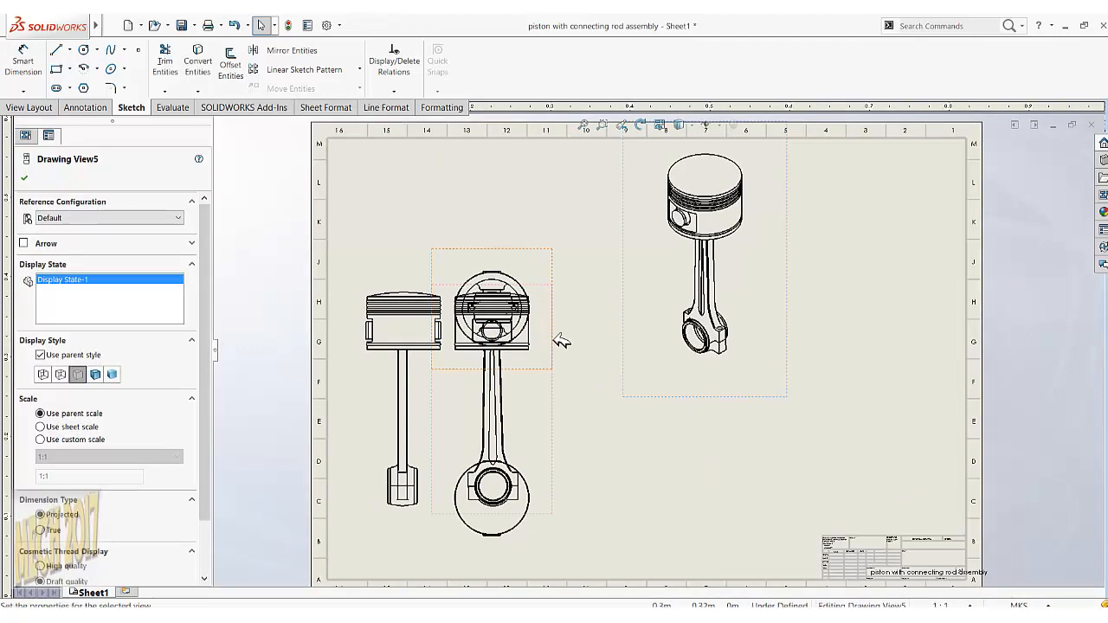
mouse_move(559, 272)
left_mouse_down()
mouse_move(593, 216)
mouse_move(597, 175)
left_mouse_up()
mouse_move(563, 378)
left_mouse_down()
mouse_move(611, 354)
mouse_move(625, 322)
mouse_move(623, 345)
left_mouse_up()
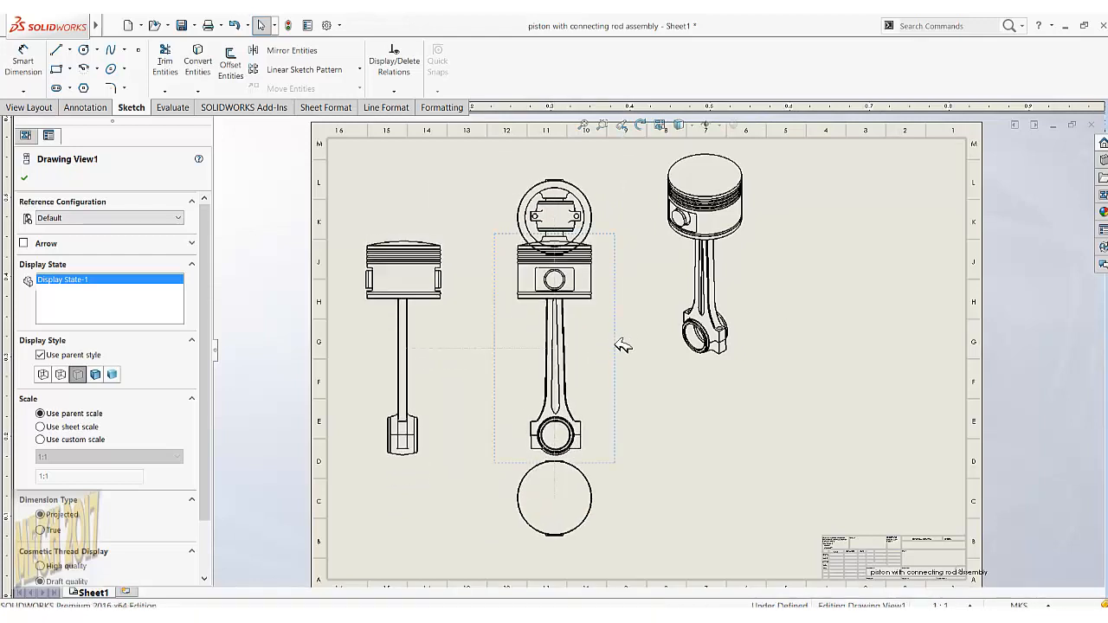
left_click(623, 495)
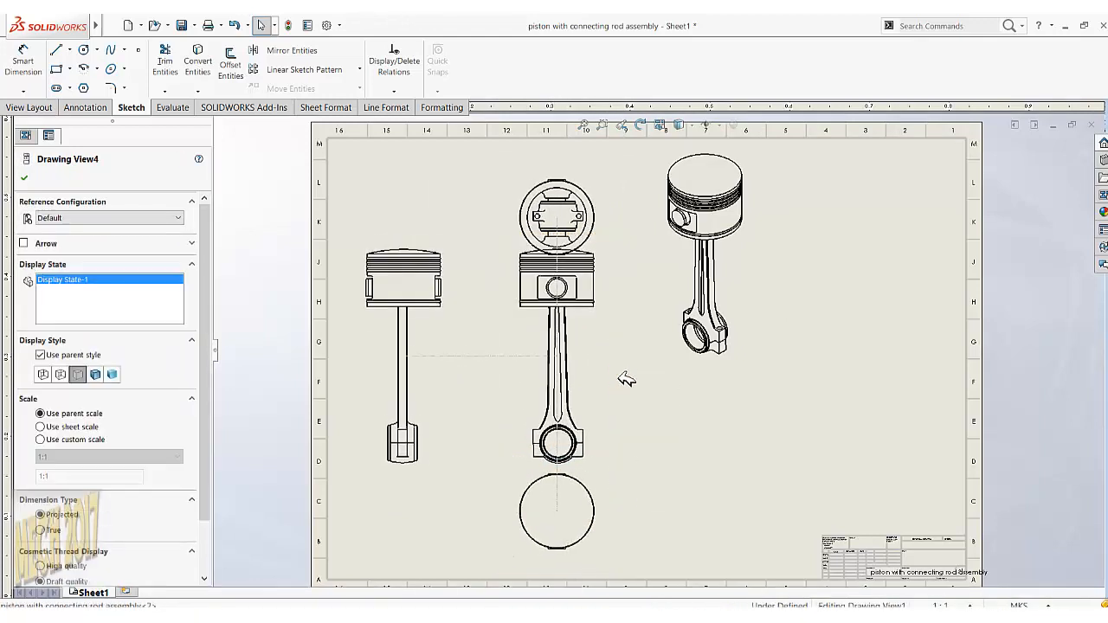
left_click(623, 371)
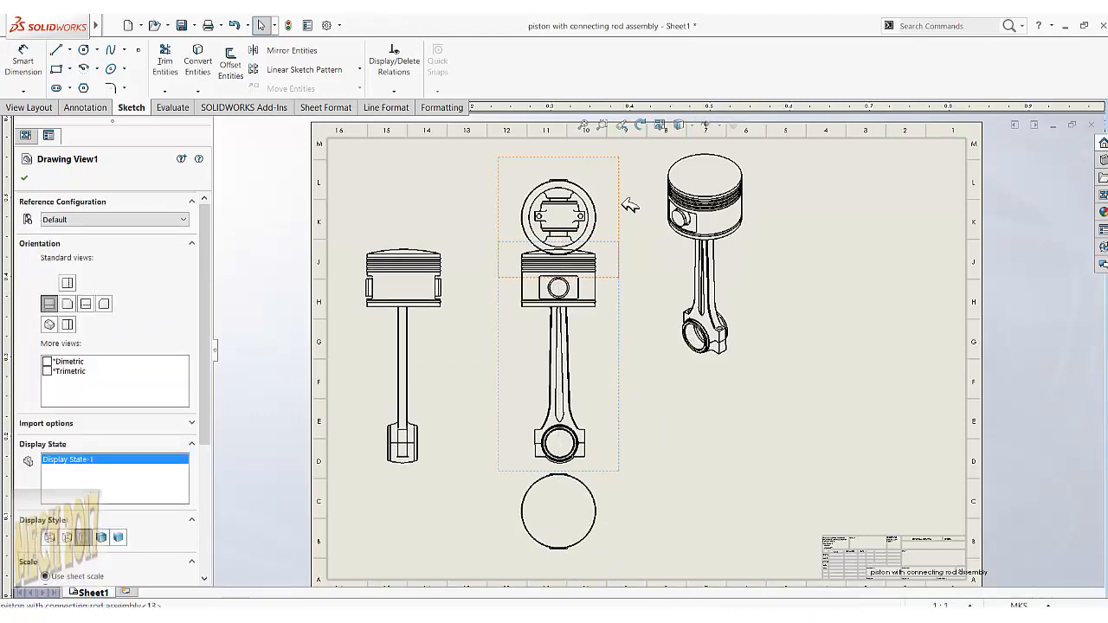
left_click_drag(630, 205, 633, 185)
left_click(938, 302)
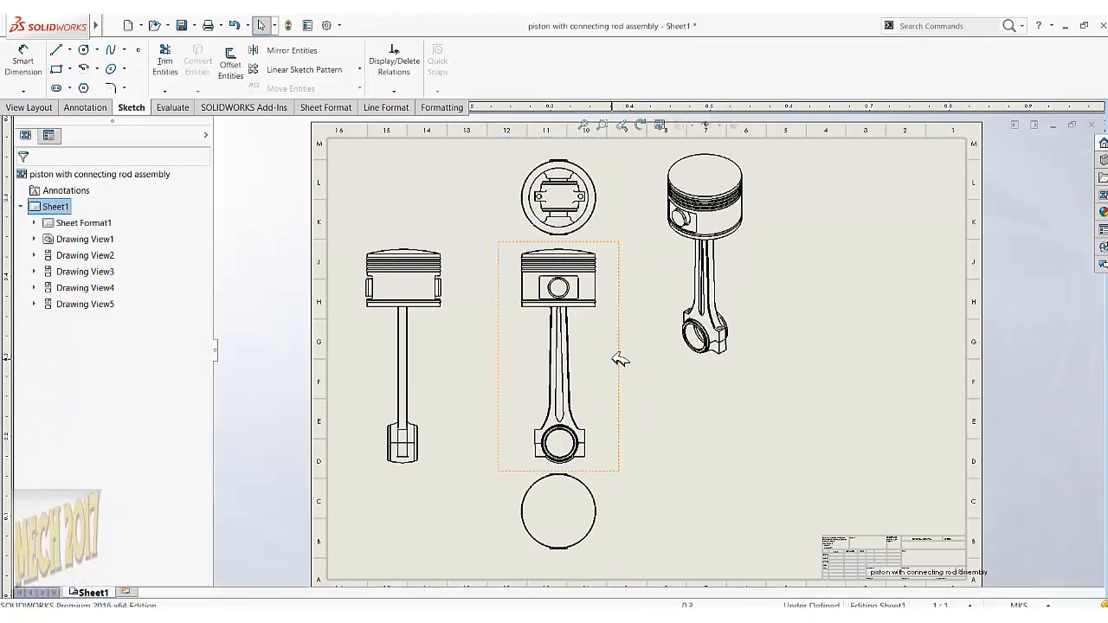
Set the display style of the isometric view to Shaded.
left_click(355, 329)
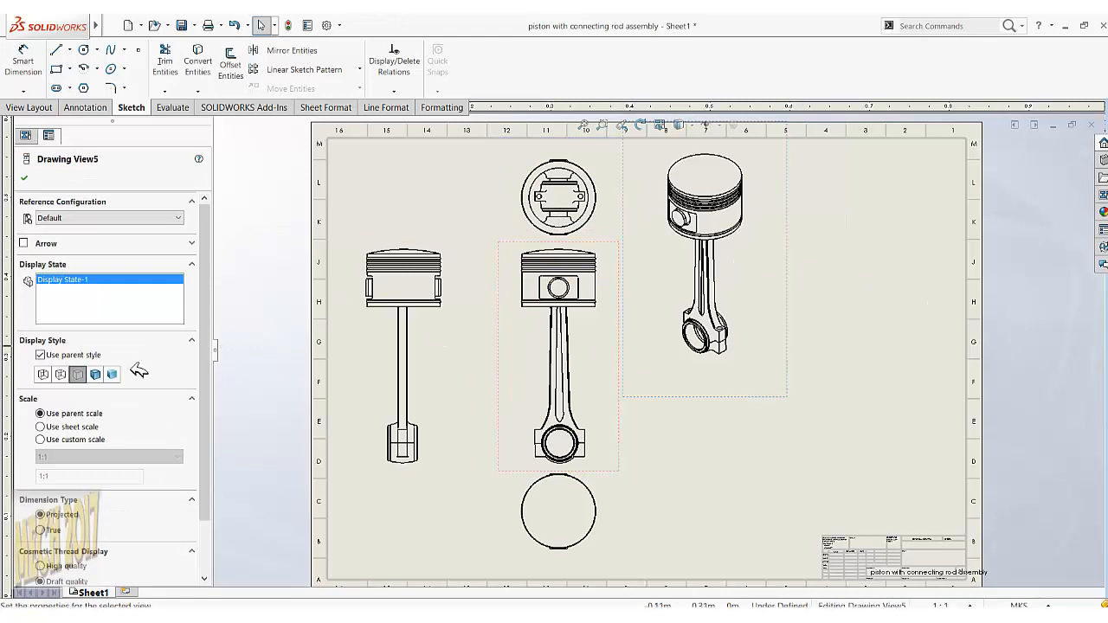
left_click(113, 374)
left_click(926, 297)
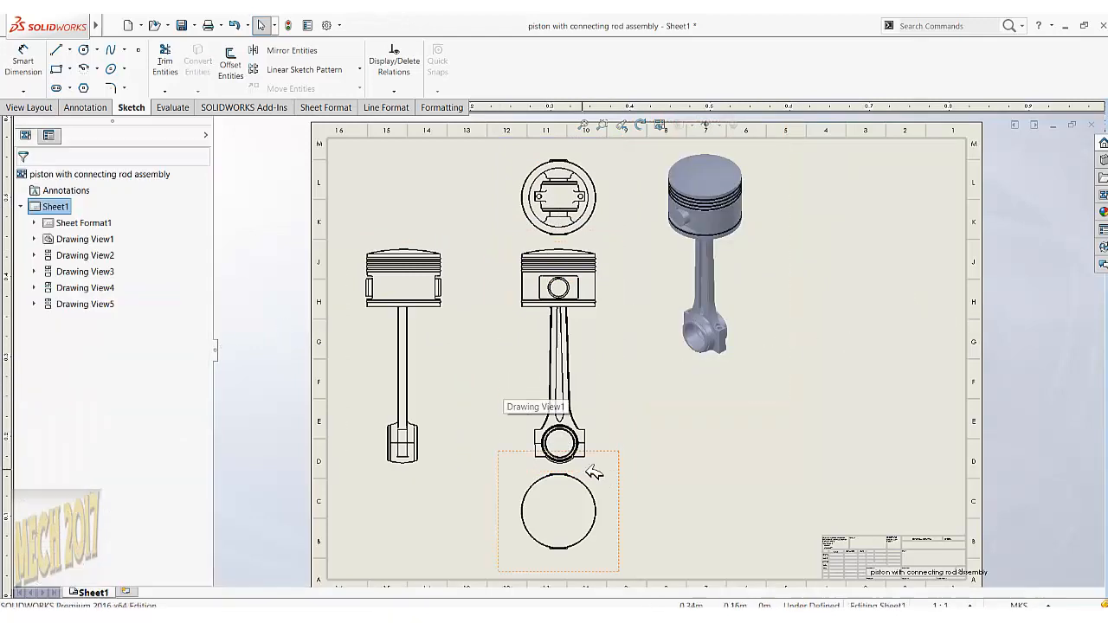
Delete the projected view below the main view.
left_click(620, 481)
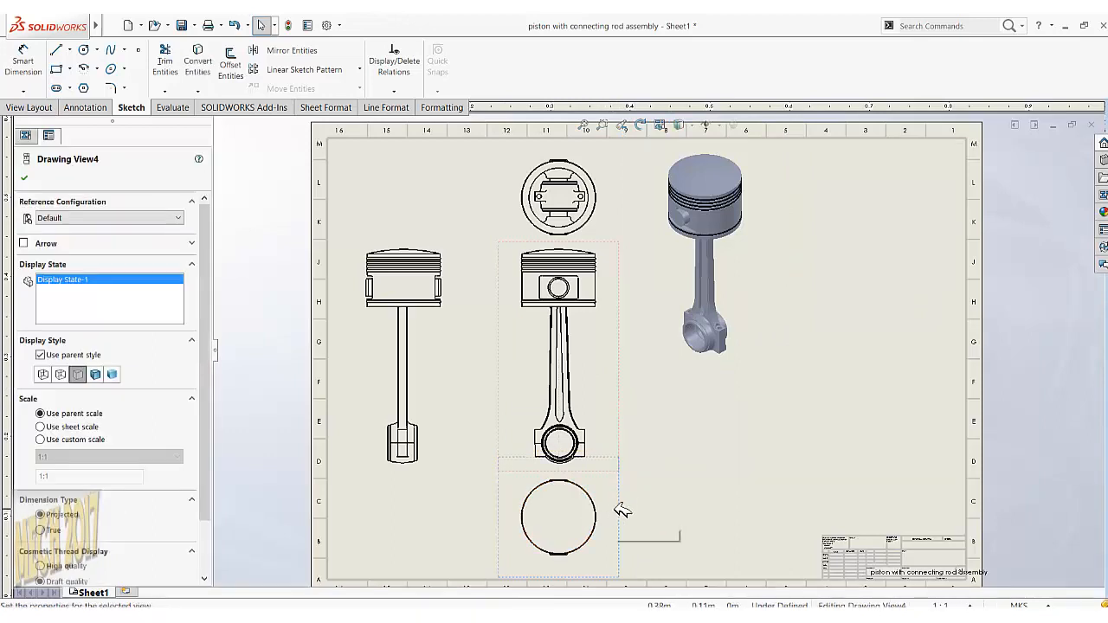
key("Delete")
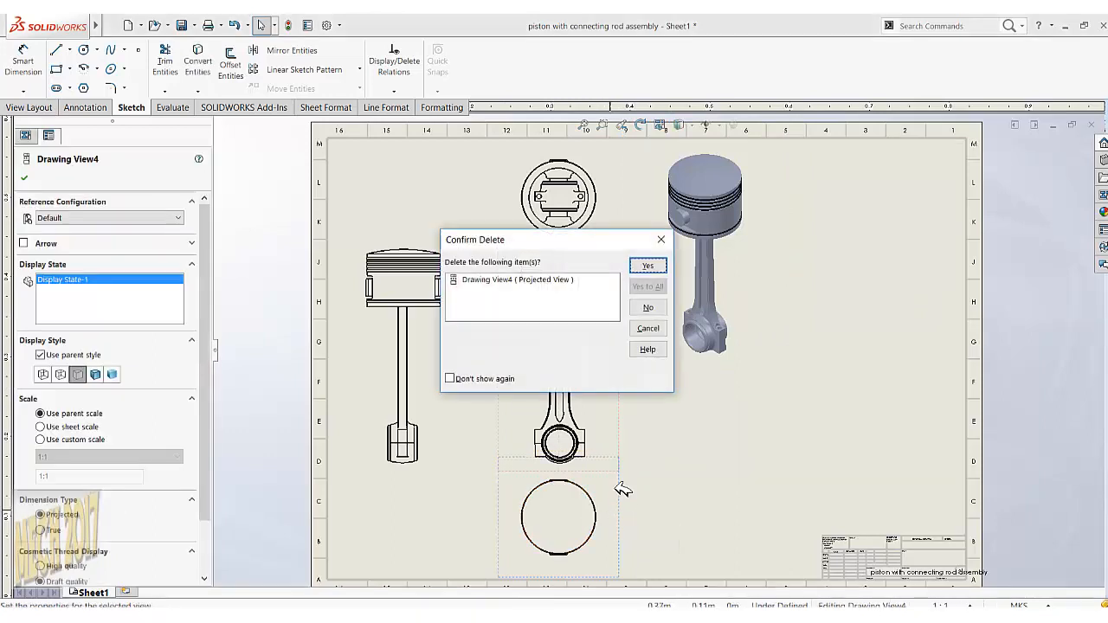
left_click(651, 264)
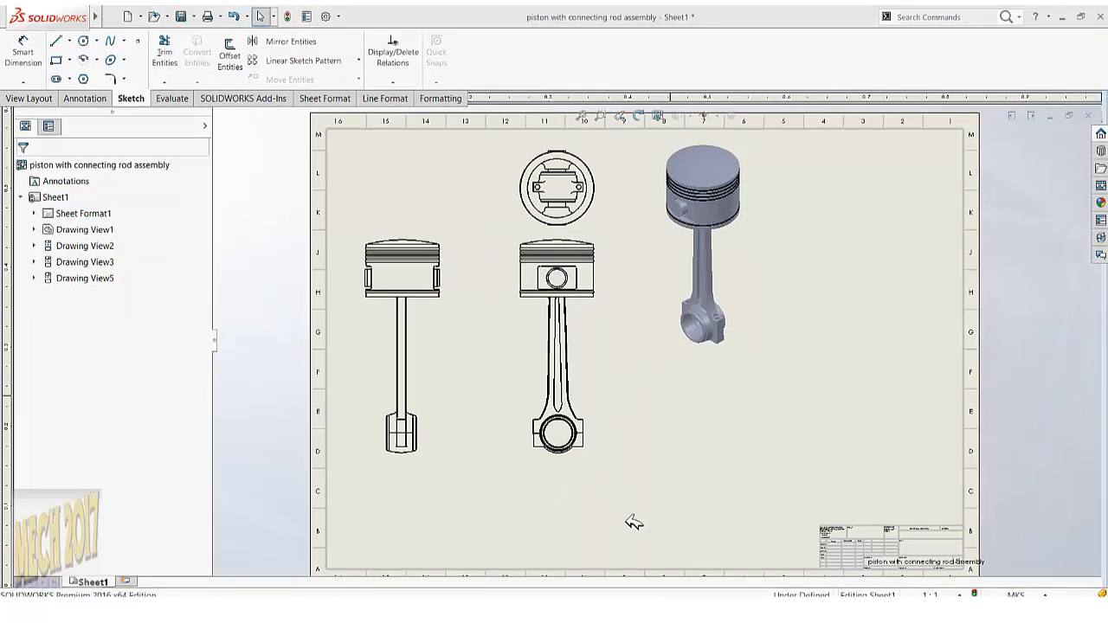
Consult the Notepad topic list, accept the View options with Reverse mouse wheel zoom direction enabled, and test zooming on the drawing.
left_click(606, 608)
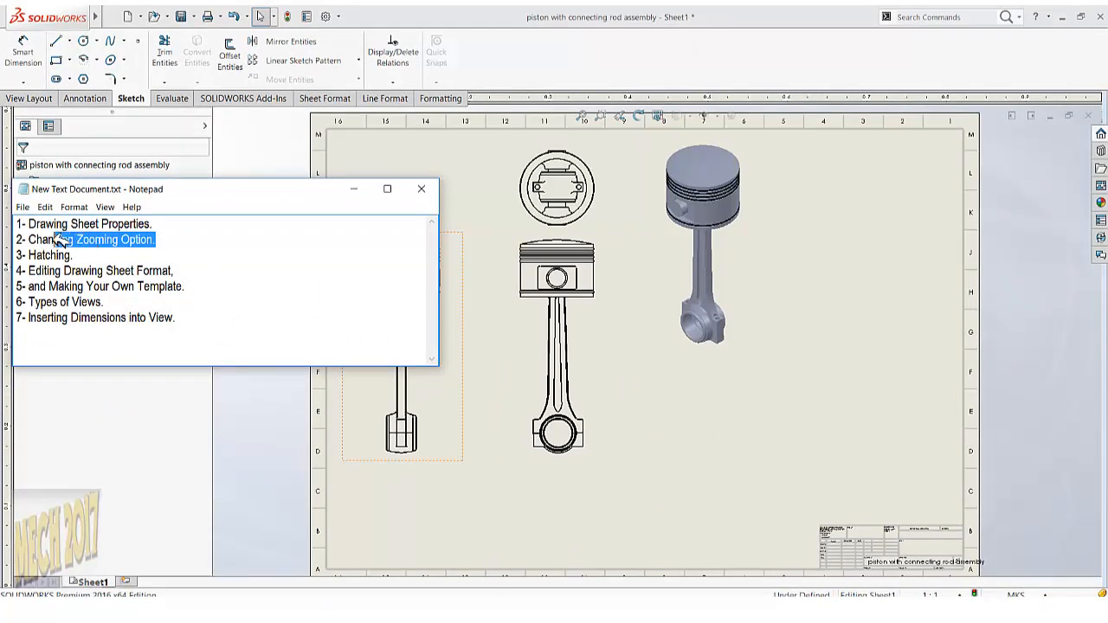
left_click(356, 189)
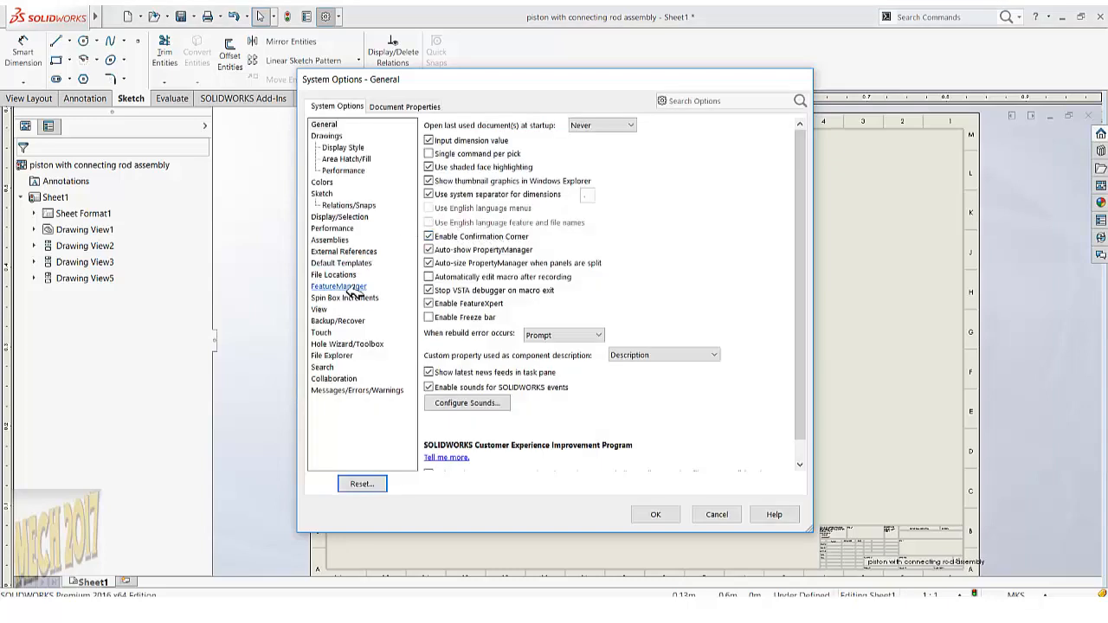
left_click(320, 309)
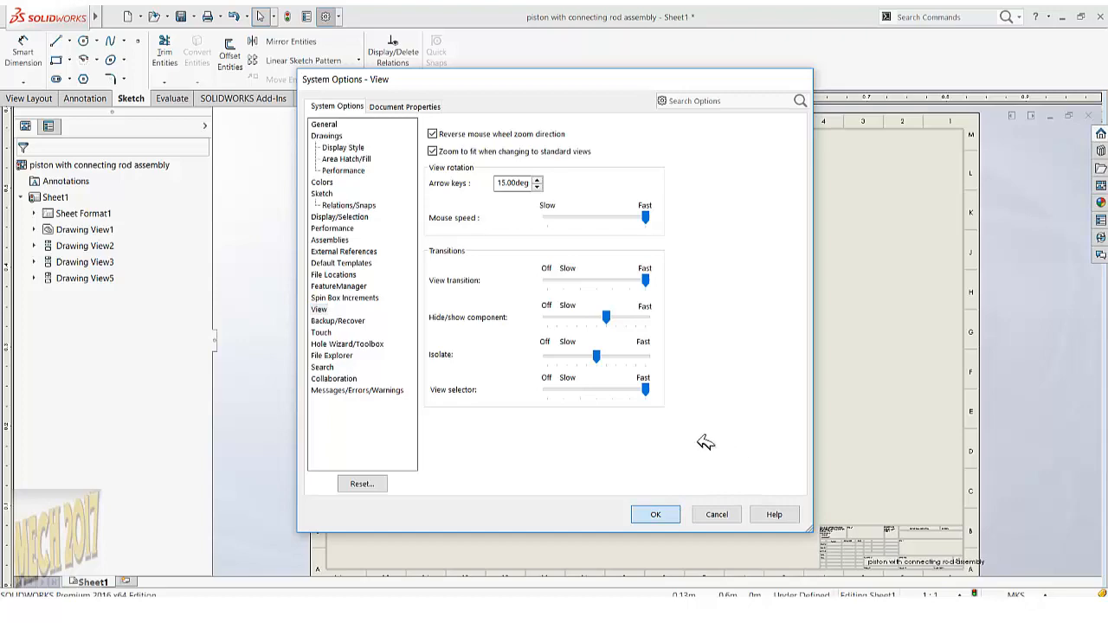
key("Return")
scroll(604, 338, "up", 5)
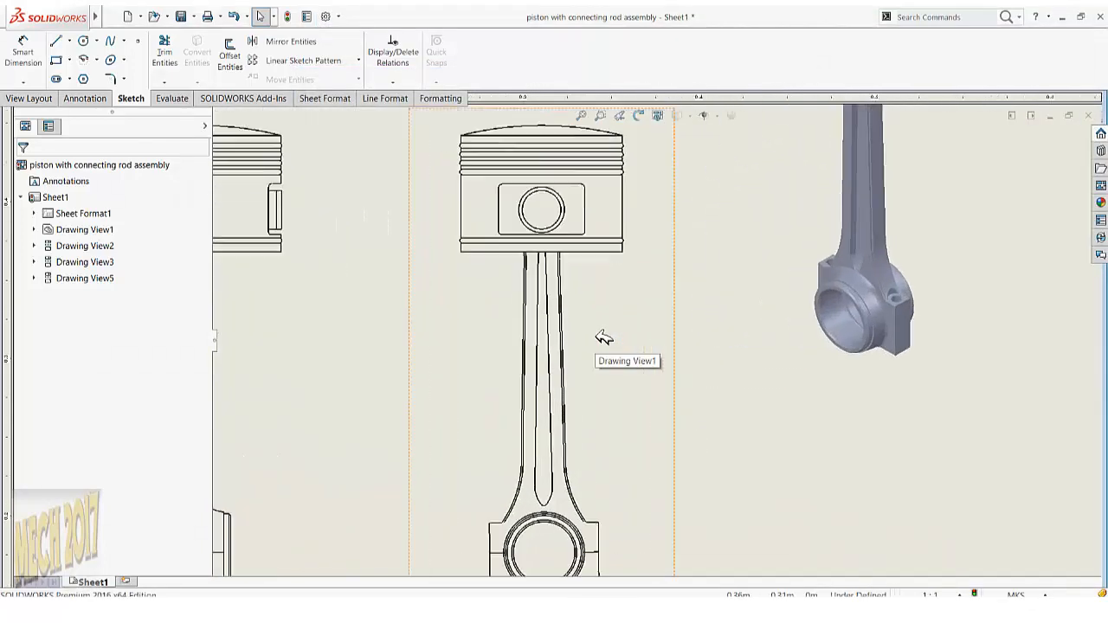
scroll(602, 339, "up", 4)
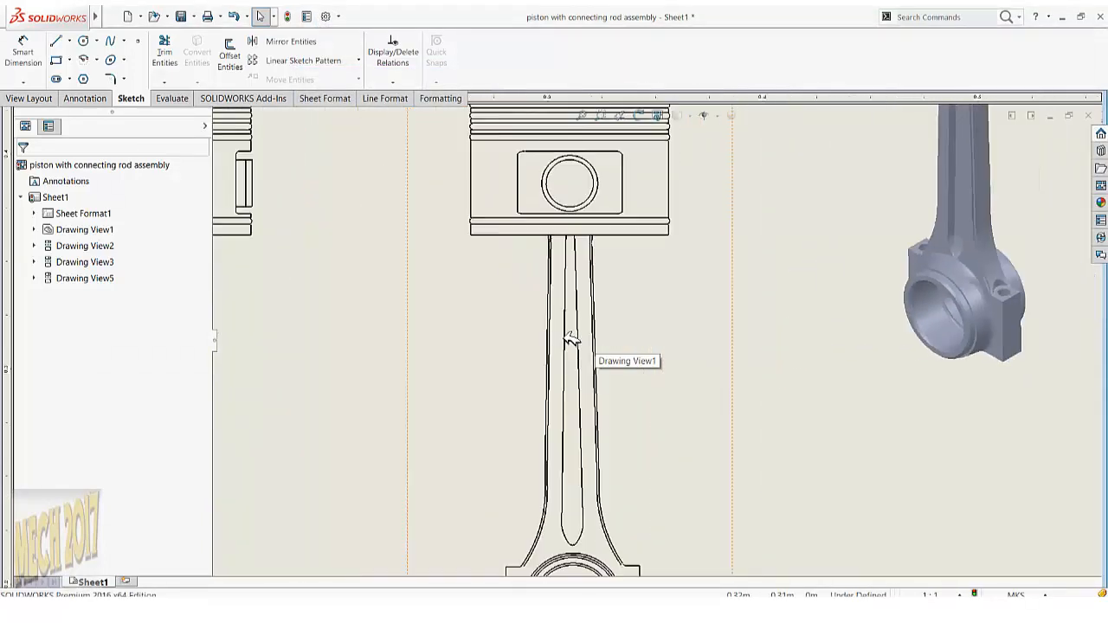
scroll(572, 337, "down", 7)
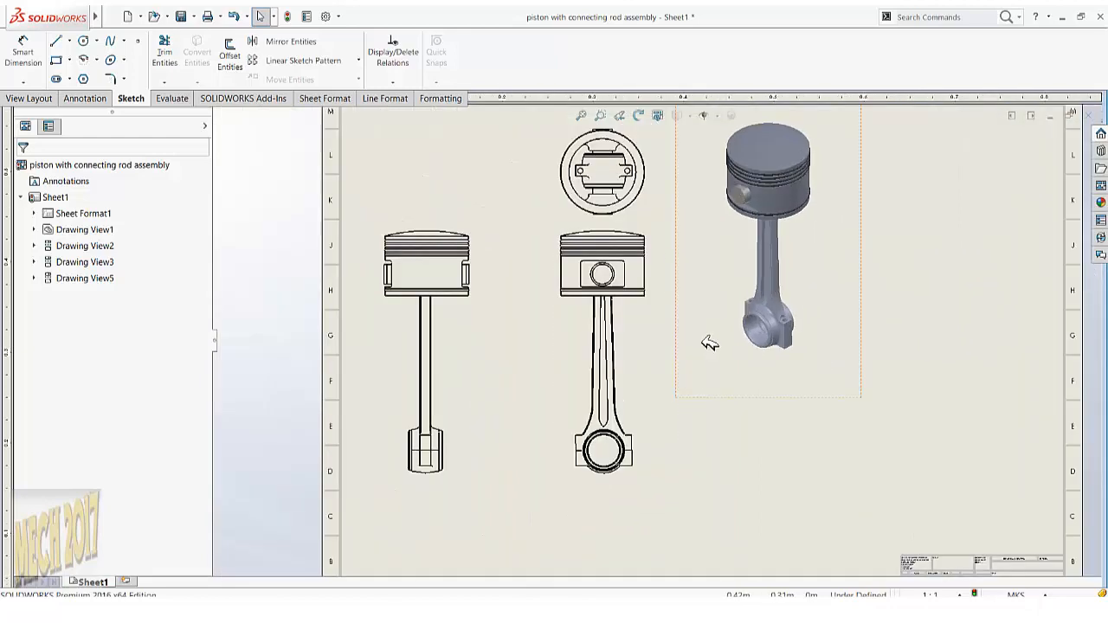
scroll(662, 346, "down", 4)
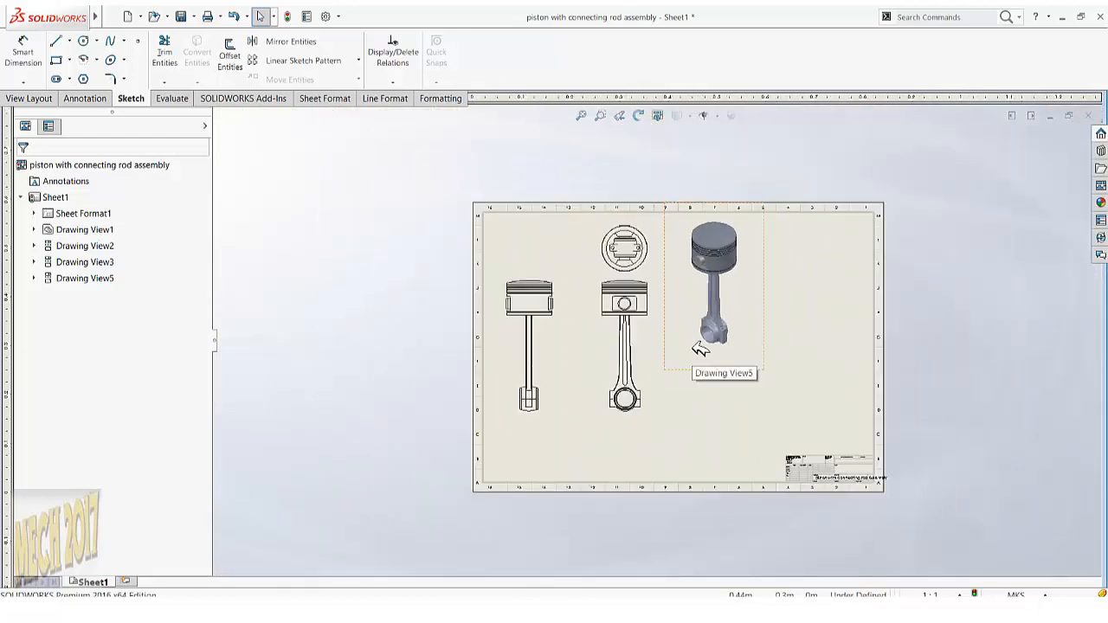
scroll(692, 346, "up", 3)
scroll(631, 366, "up", 1)
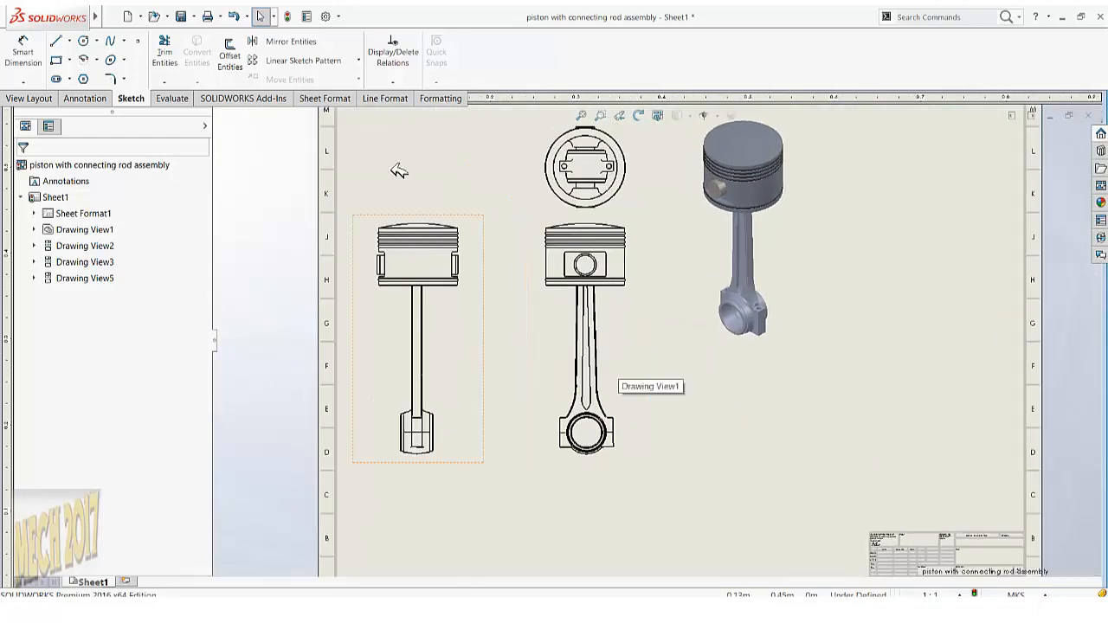
Disable Reverse mouse wheel zoom direction in the View system options and test zooming on the drawing sheet.
left_click(326, 16)
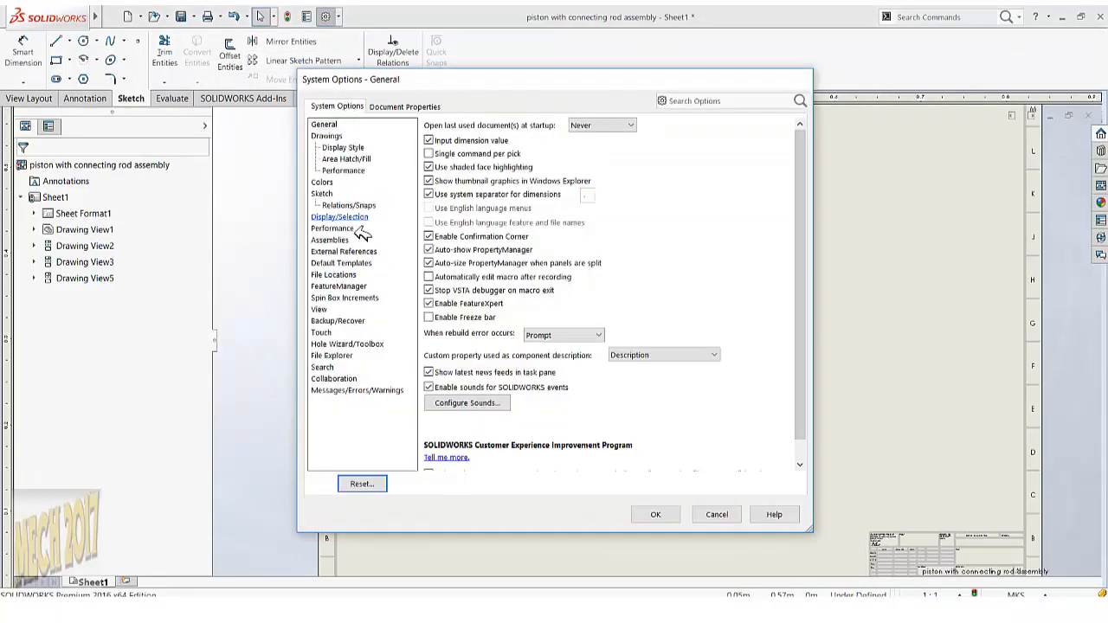
left_click(320, 309)
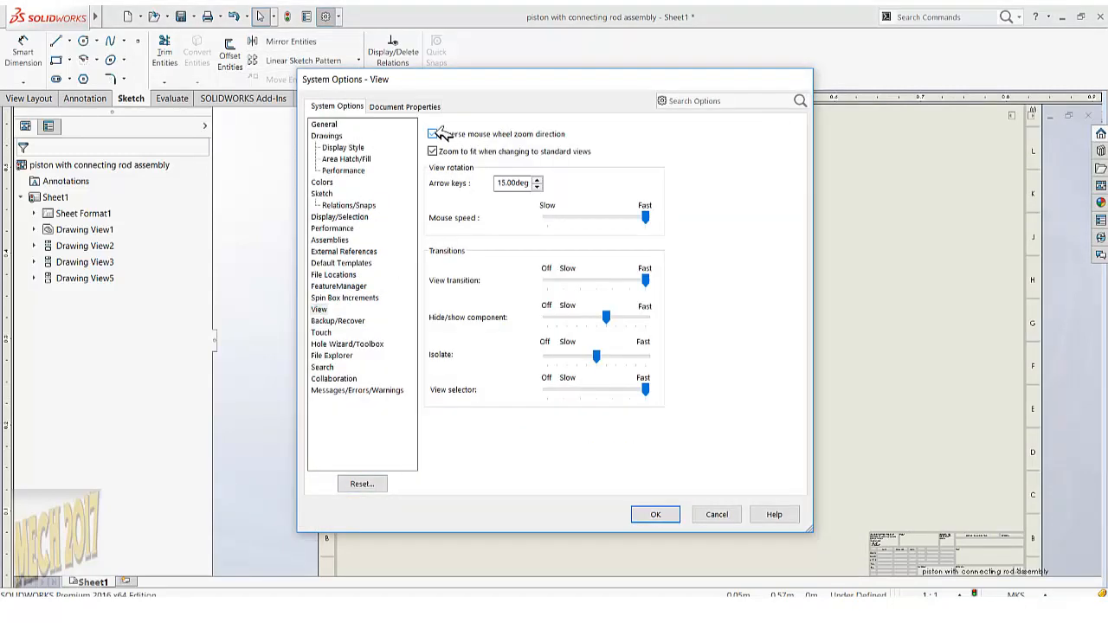
left_click(655, 514)
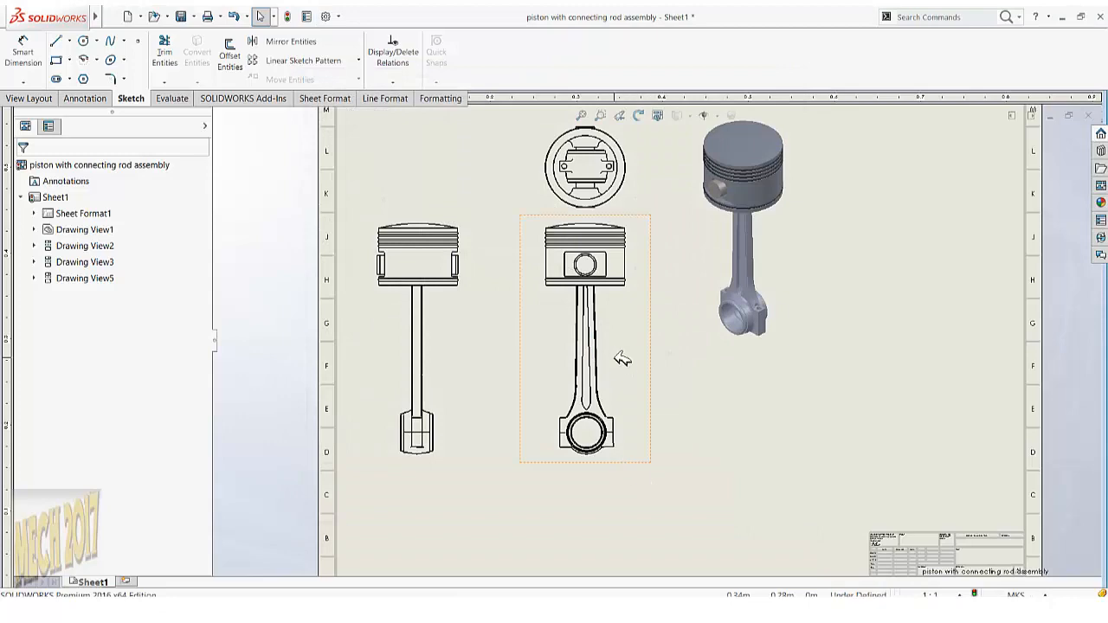
scroll(620, 351, "down", 8)
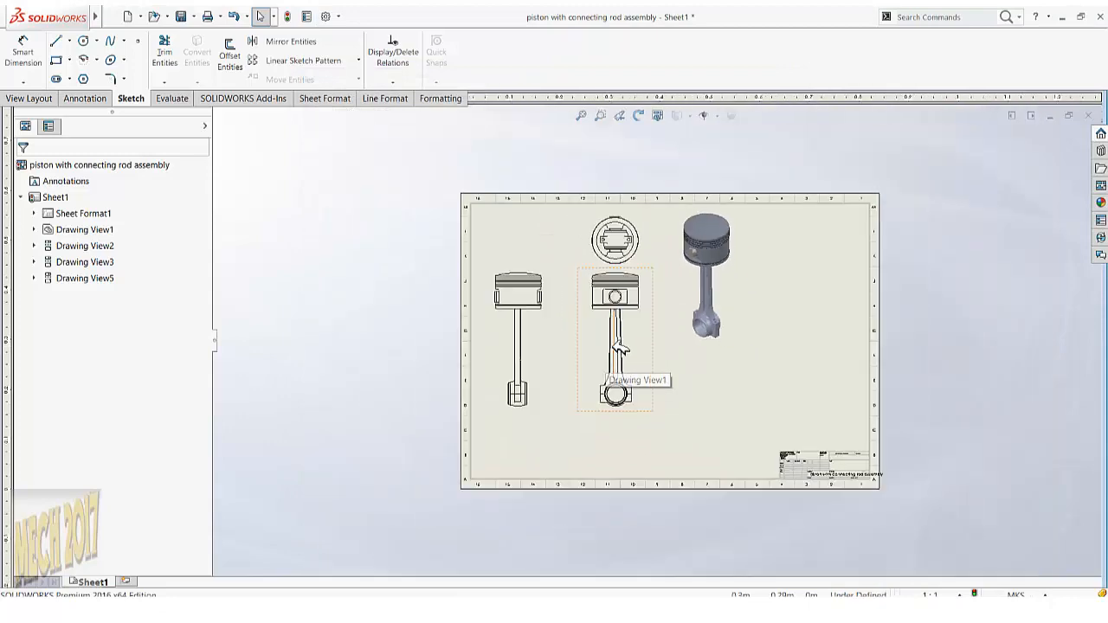
scroll(649, 347, "up", 10)
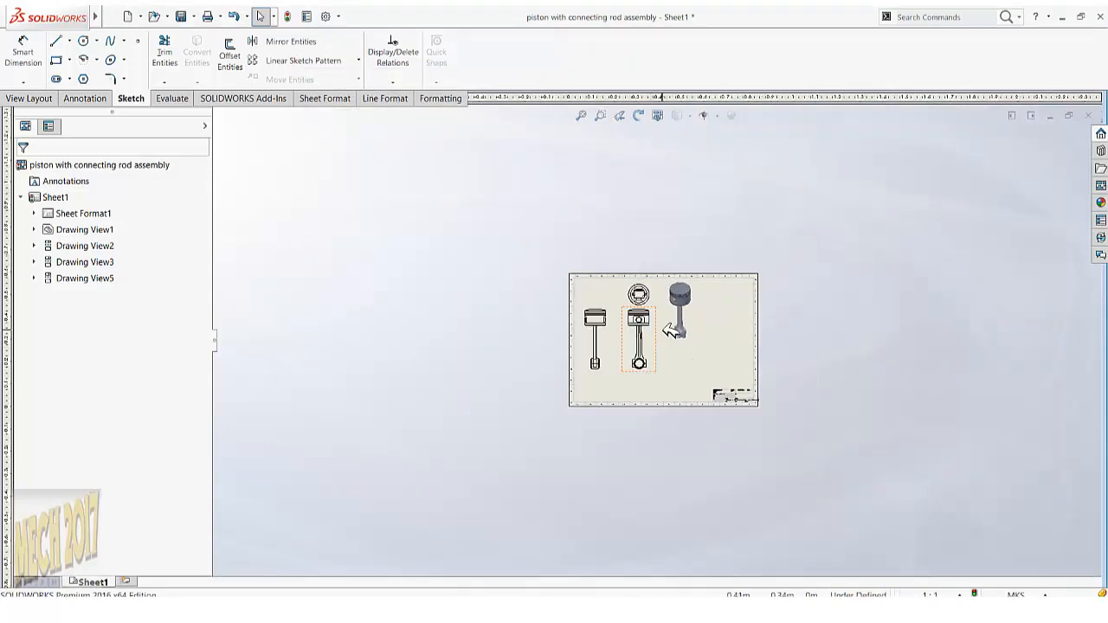
scroll(648, 353, "up", 3)
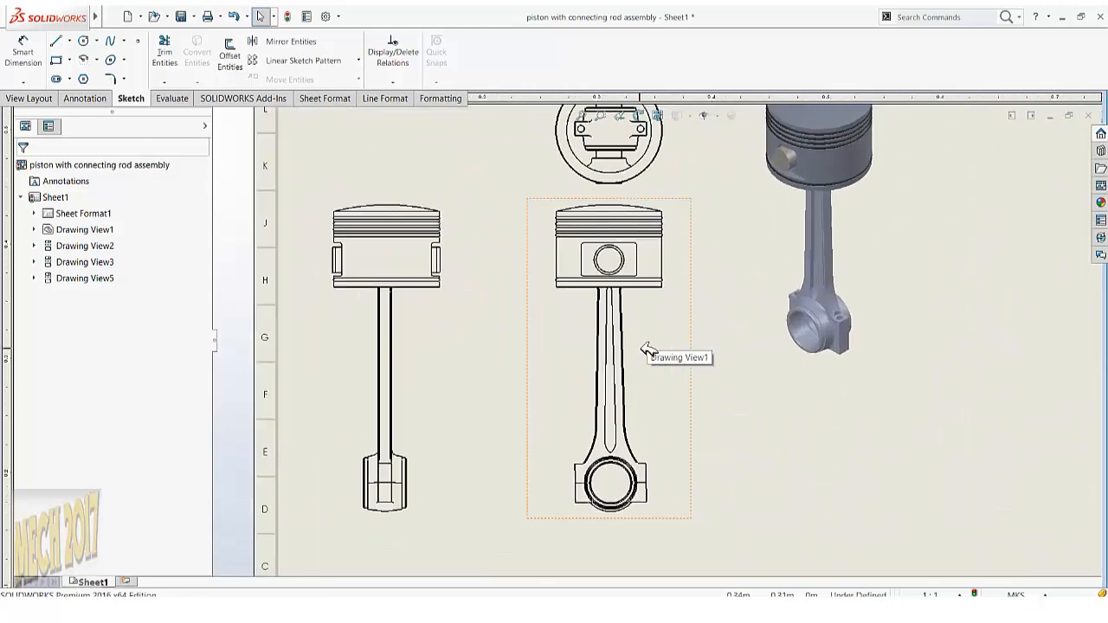
scroll(649, 326, "down", 3)
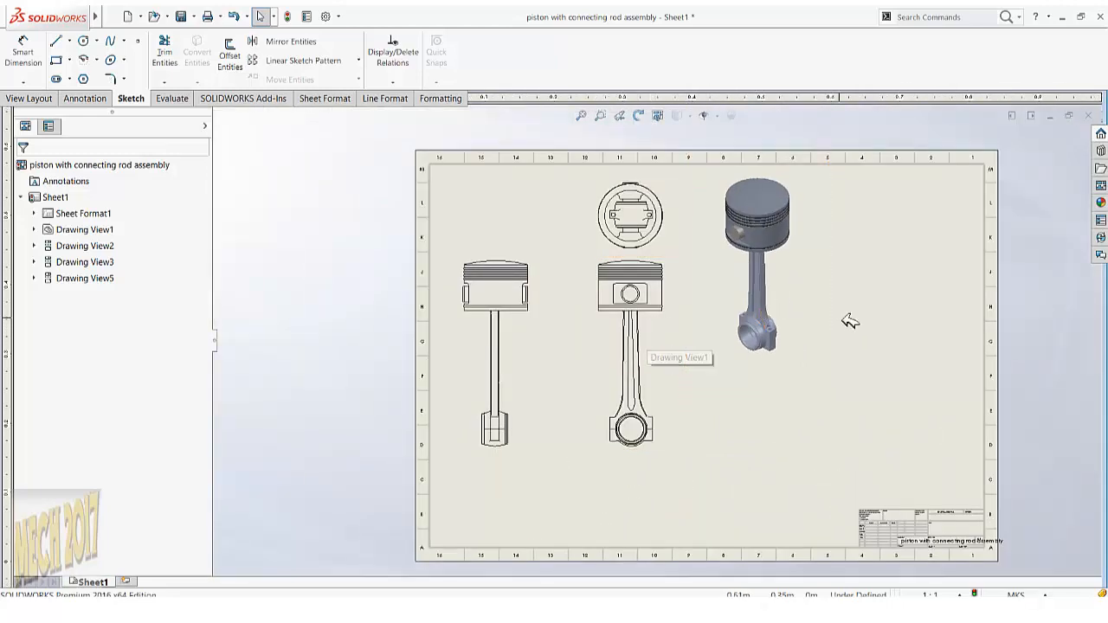
scroll(783, 334, "up", 1)
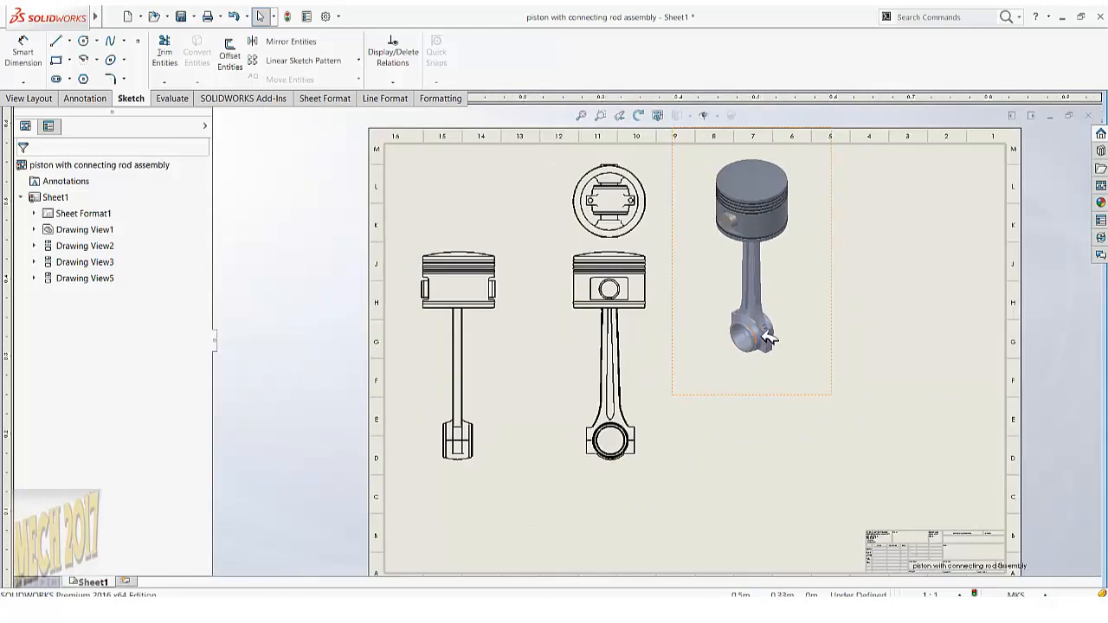
Enable Reverse mouse wheel zoom direction again in the View system options and accept the settings.
left_click(329, 15)
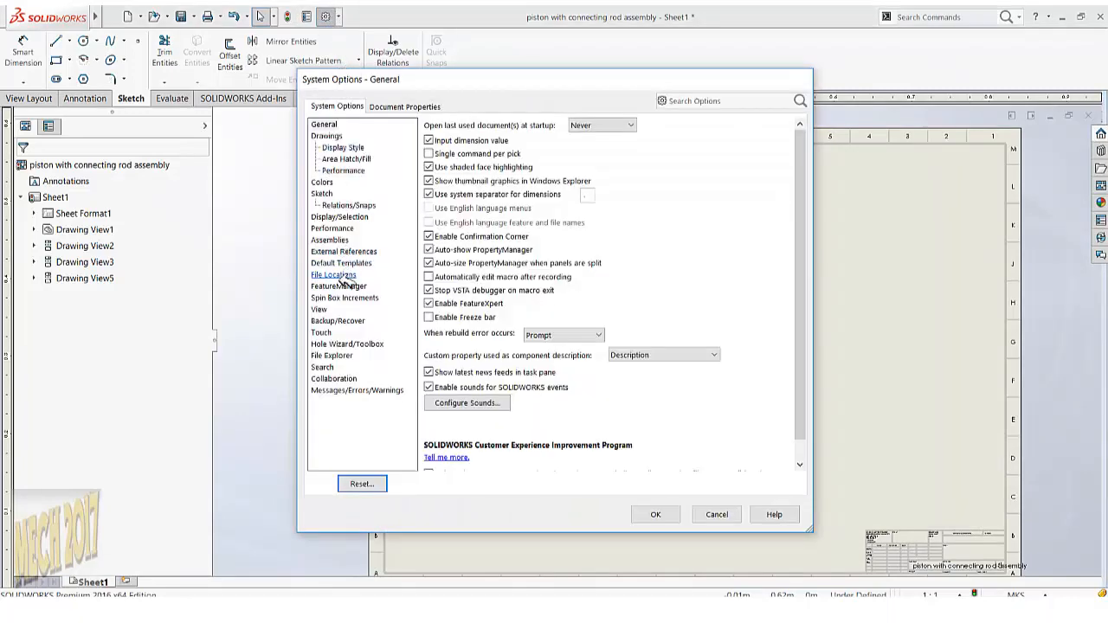
left_click(320, 309)
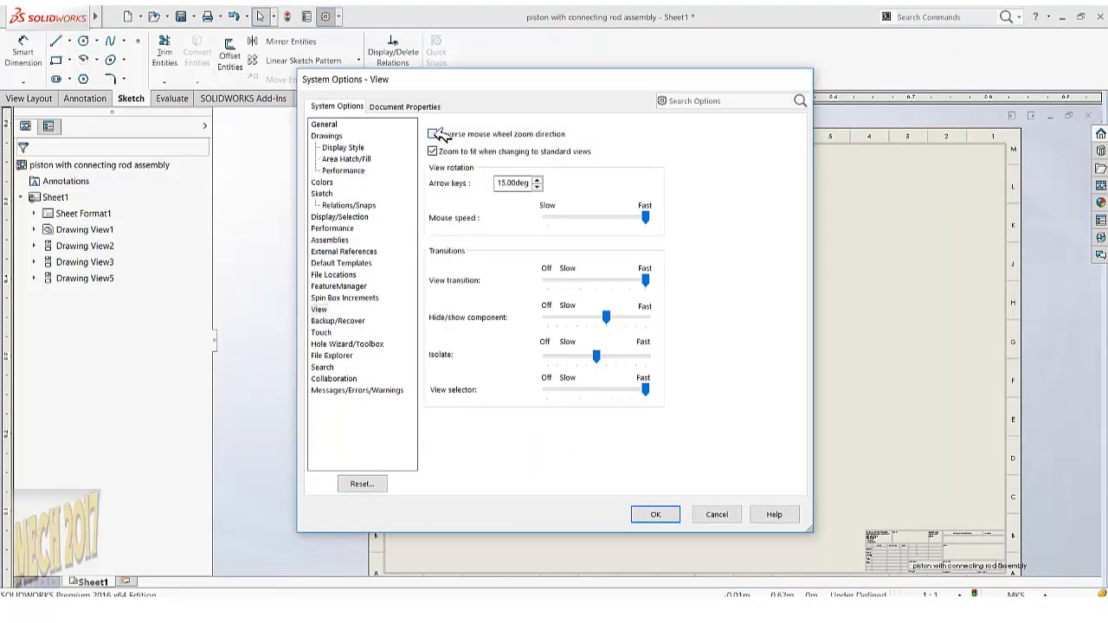
left_click(658, 514)
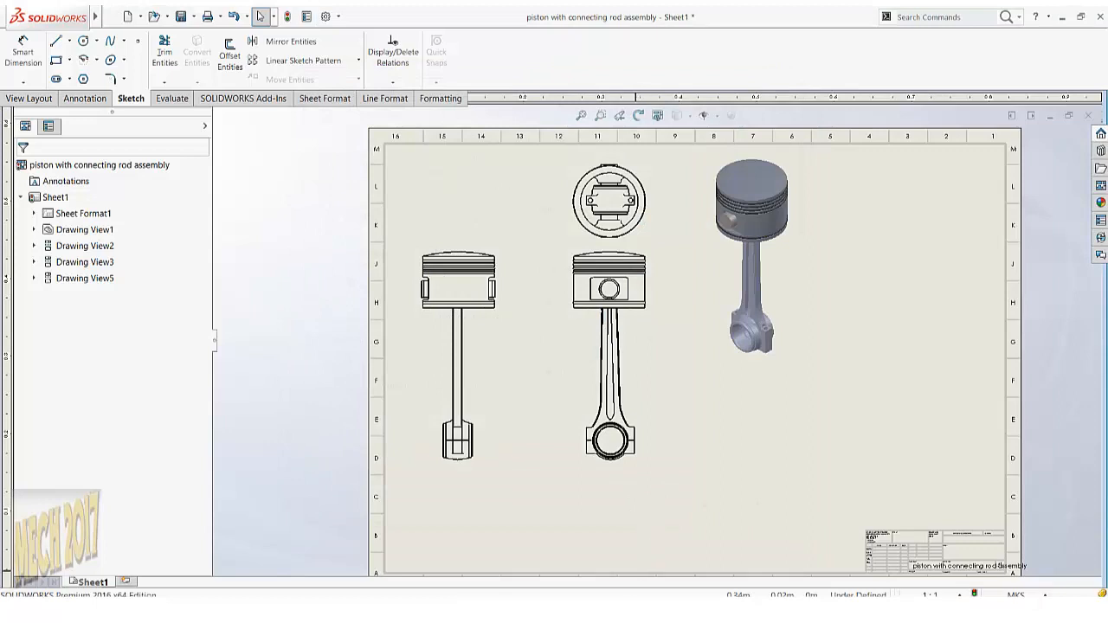
Check the next tutorial topic in the Notepad list, shifting its window slightly, and return to the drawing.
left_click(529, 609)
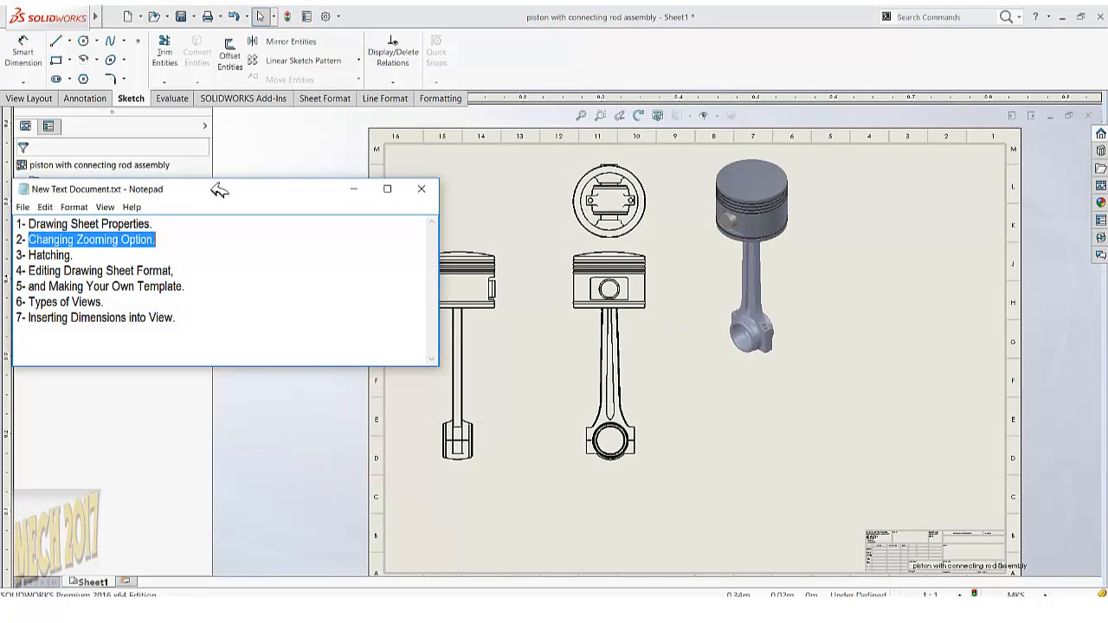
left_click_drag(219, 190, 245, 215)
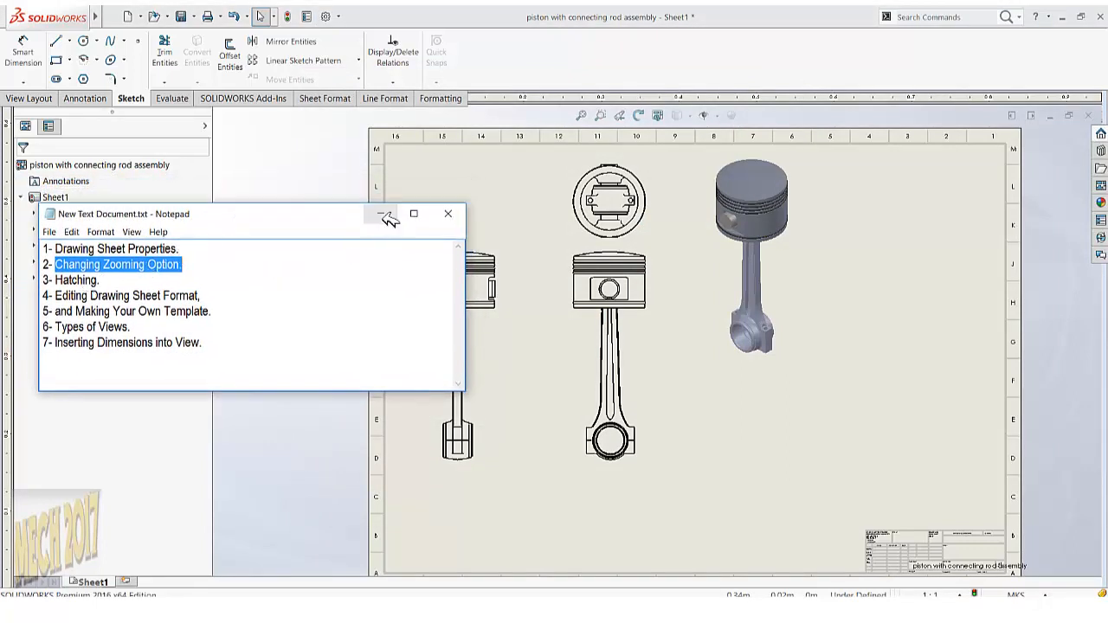
left_click(382, 213)
Move the shaded isometric view further to the right on the sheet, away from the main view.
scroll(648, 371, "up", 1)
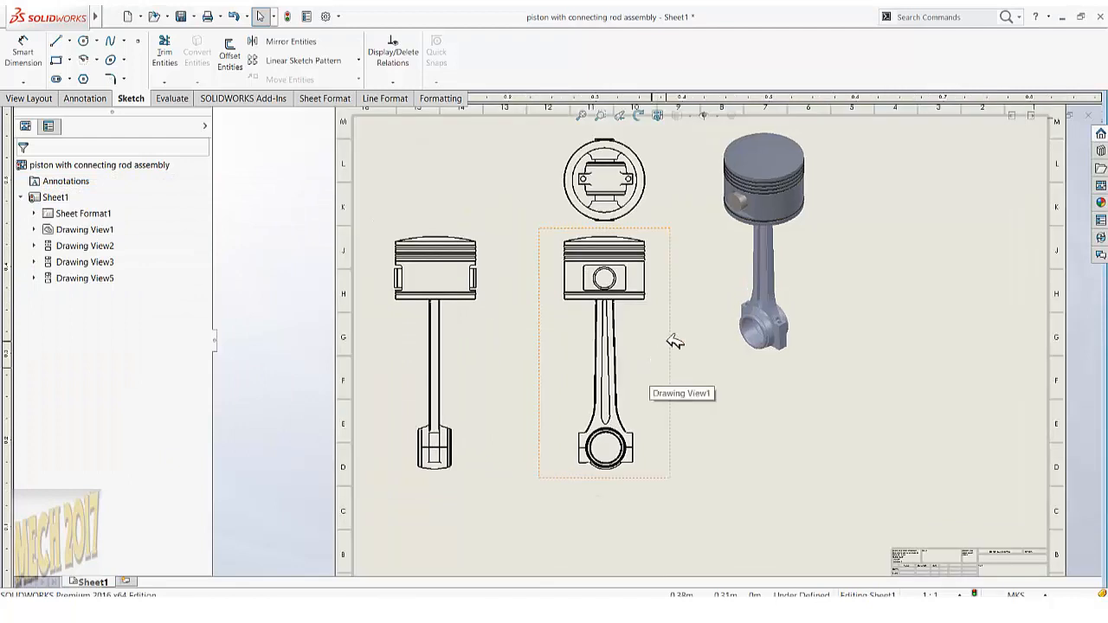
scroll(674, 342, "up", 1)
left_click_drag(885, 259, 1073, 273)
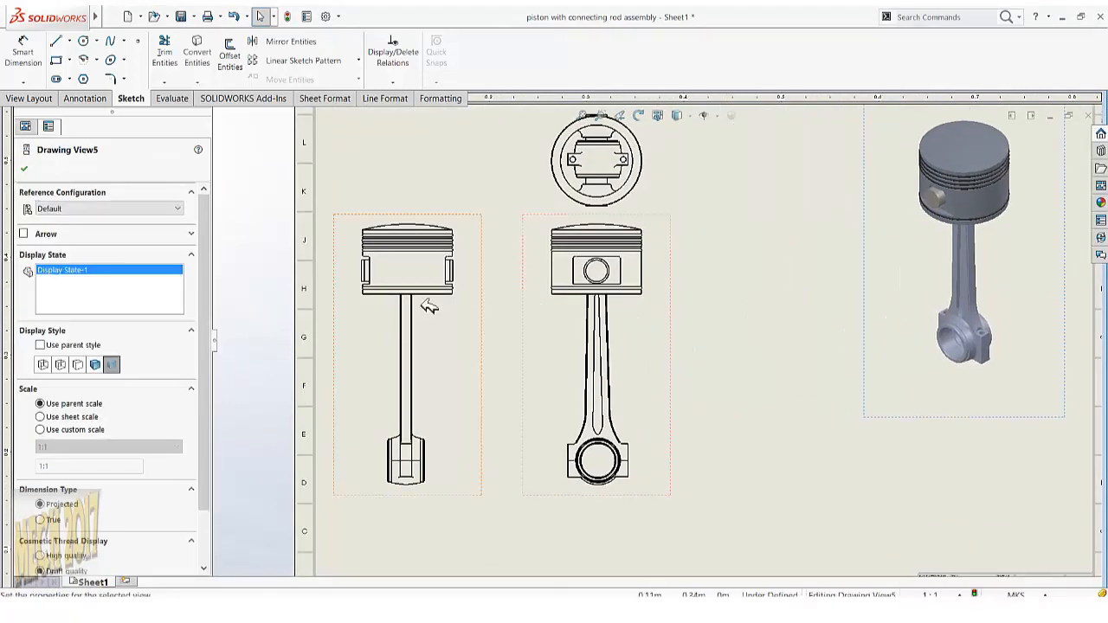
left_click(39, 97)
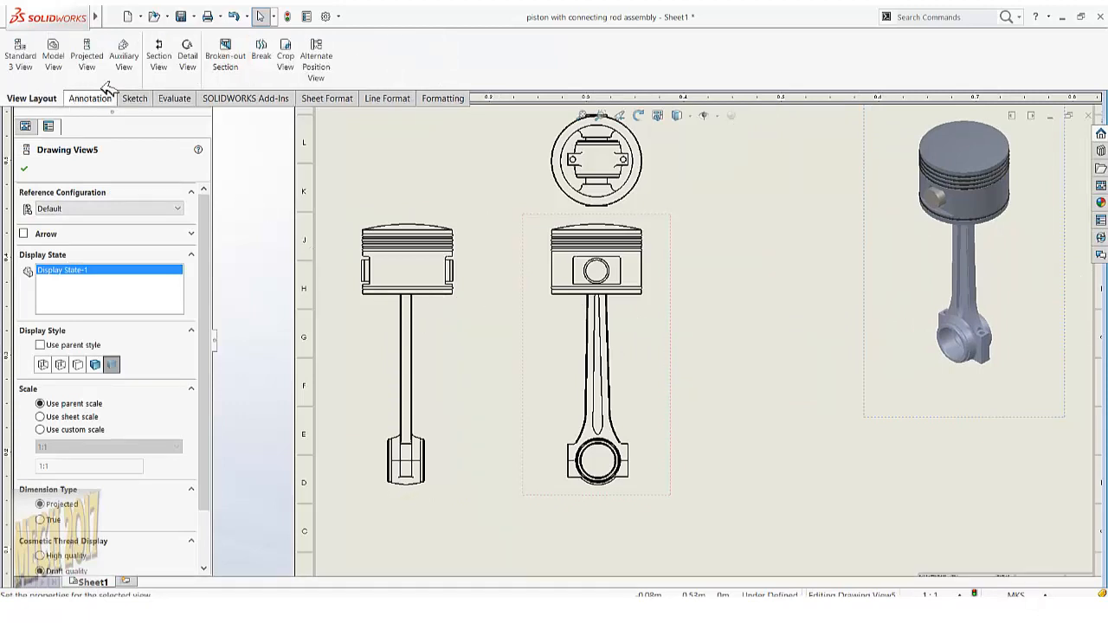
left_click(158, 57)
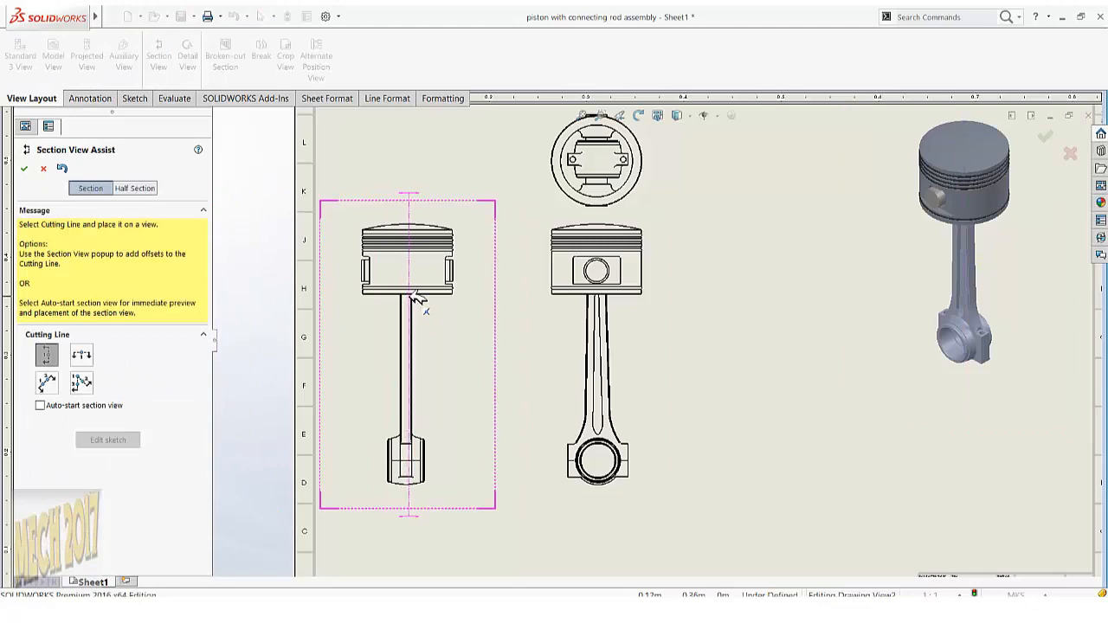
scroll(416, 298, "down", 3)
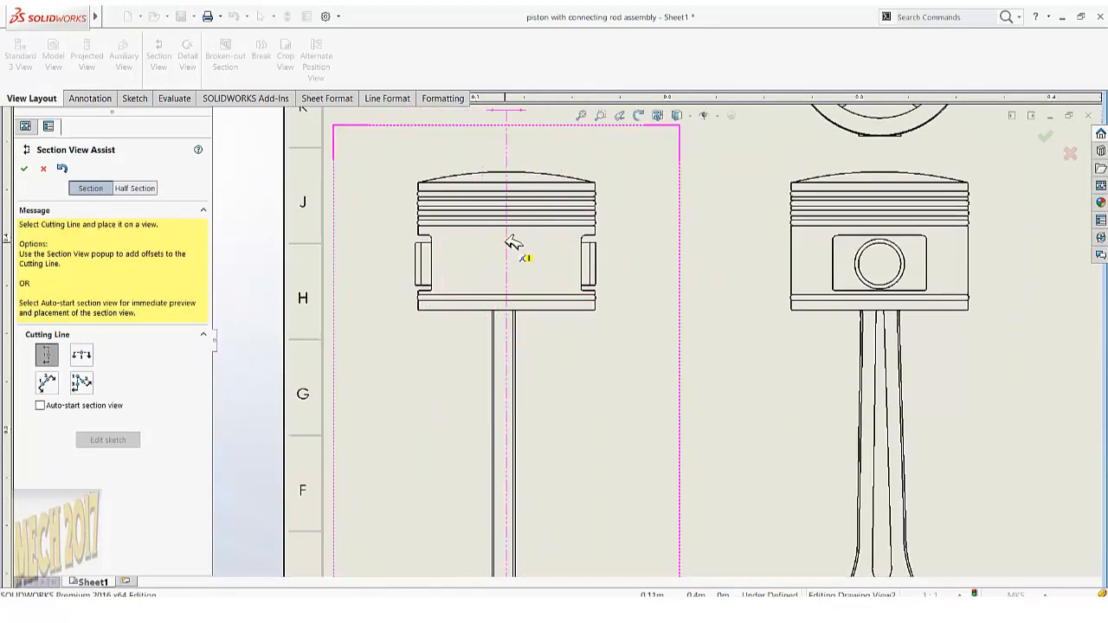
left_click(510, 166)
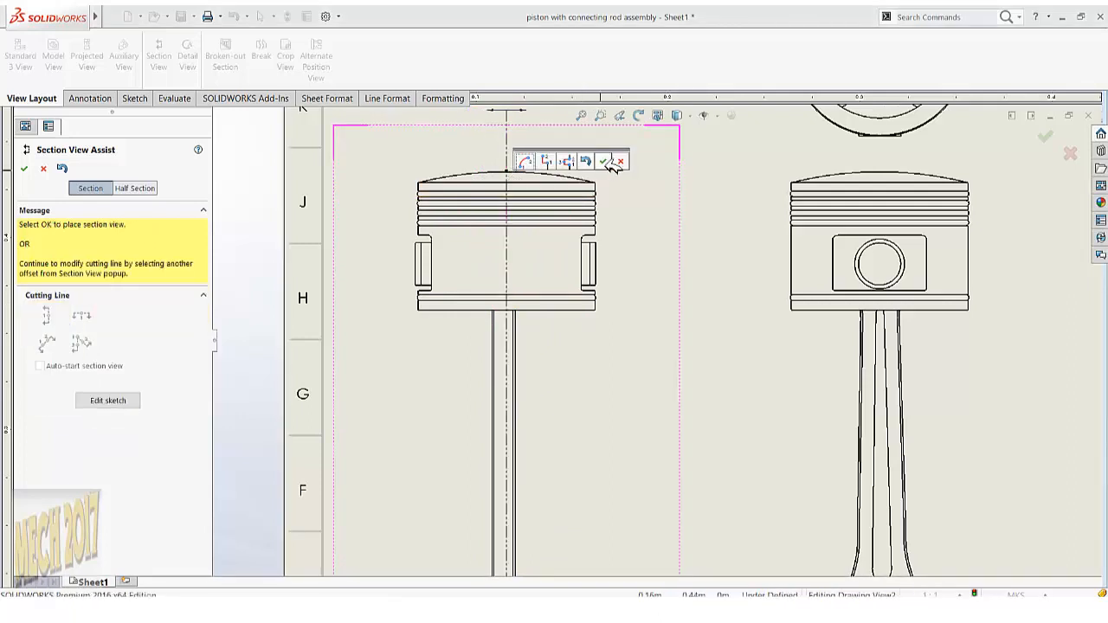
left_click(620, 160)
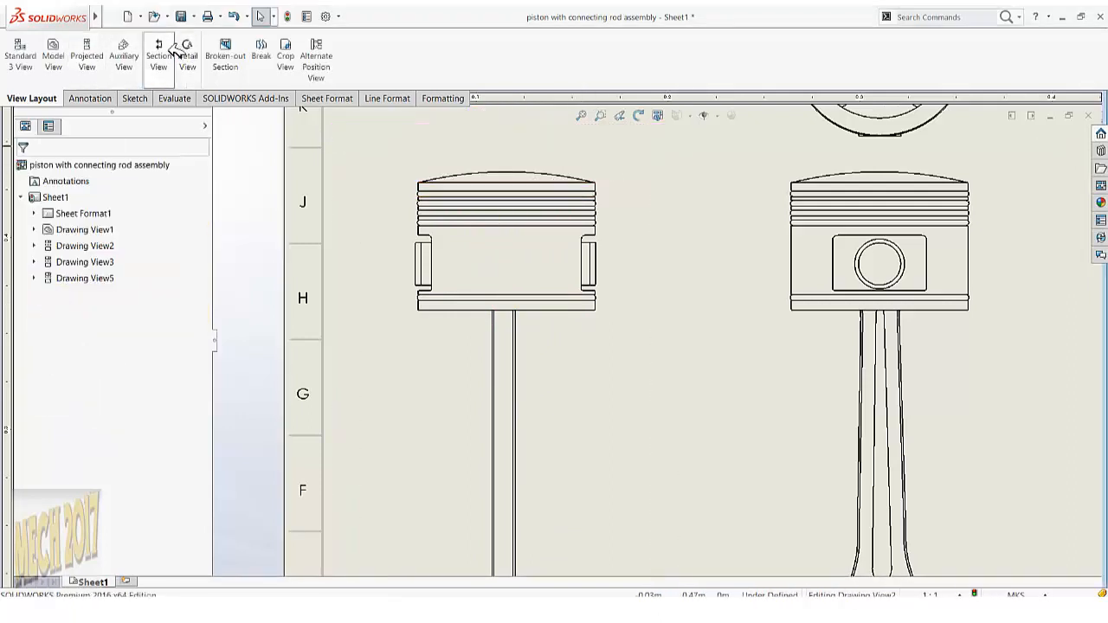
Create a section view with a vertical cutting line through the centre of the side view, placed at the rod's big end.
left_click(158, 56)
scroll(628, 494, "up", 3)
scroll(566, 395, "down", 5)
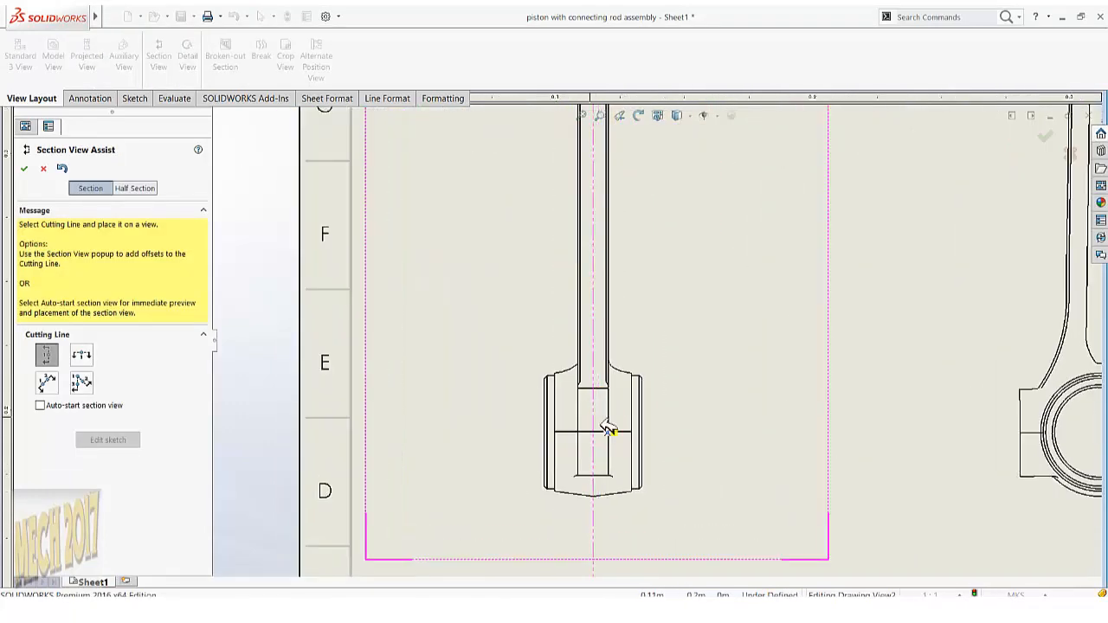
scroll(609, 427, "down", 2)
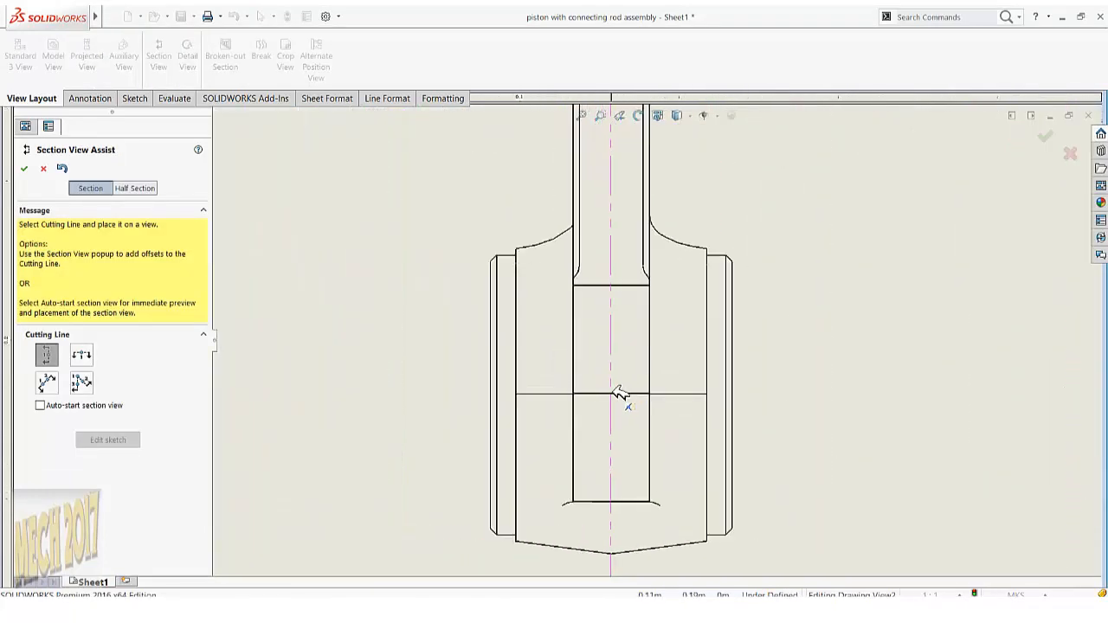
left_click(619, 393)
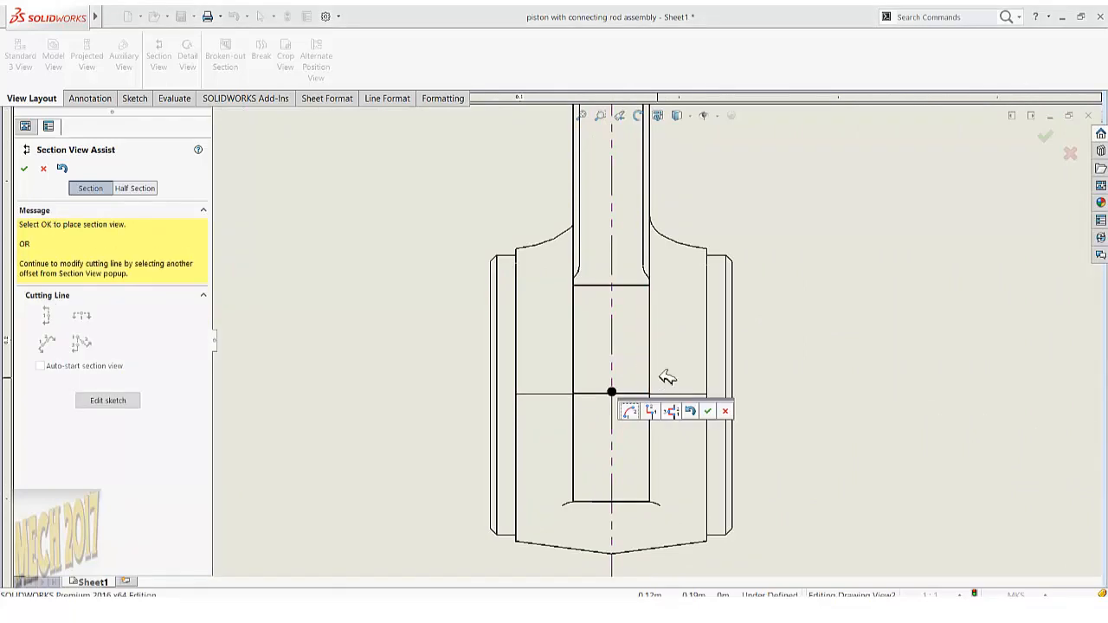
left_click(717, 410)
Accept the default section scope and place the section view between the front view and the shaded isometric view.
scroll(732, 379, "up", 5)
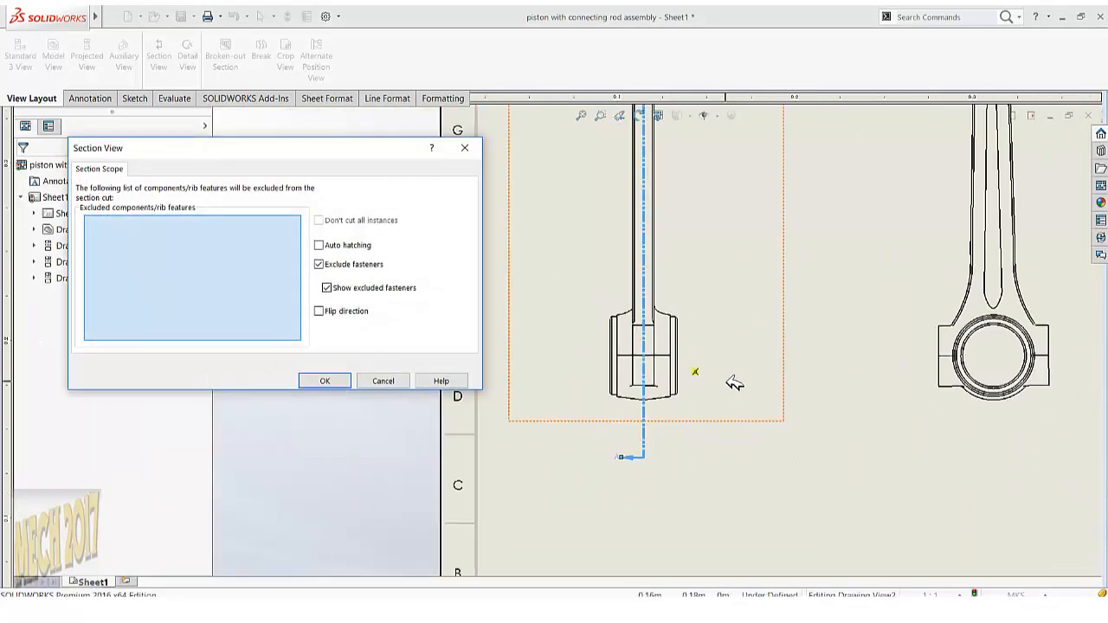
scroll(725, 317, "down", 5)
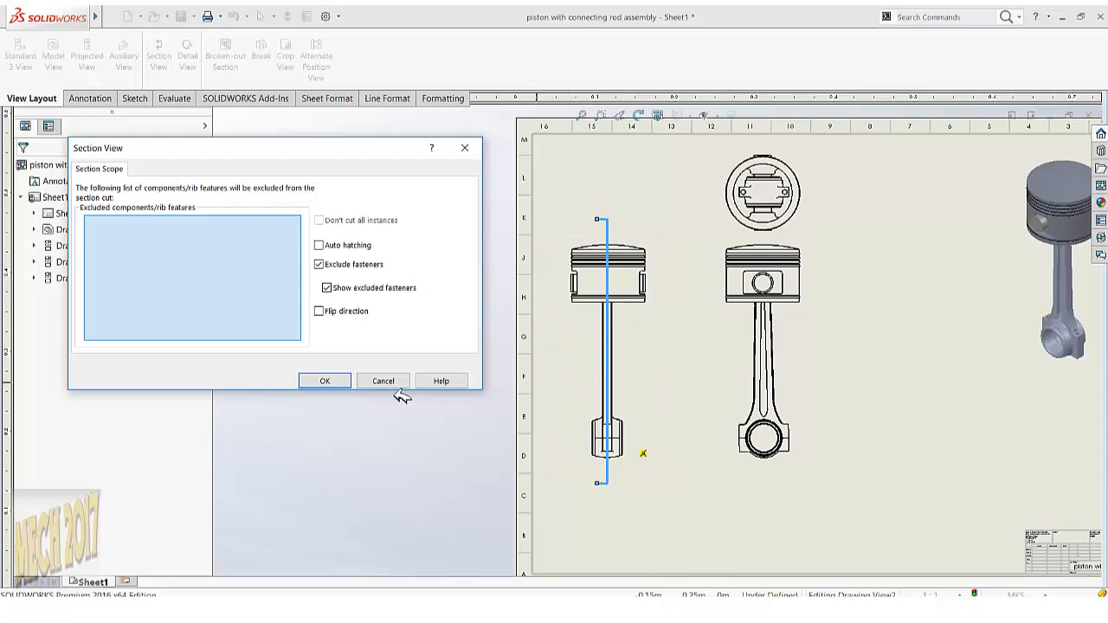
left_click(341, 381)
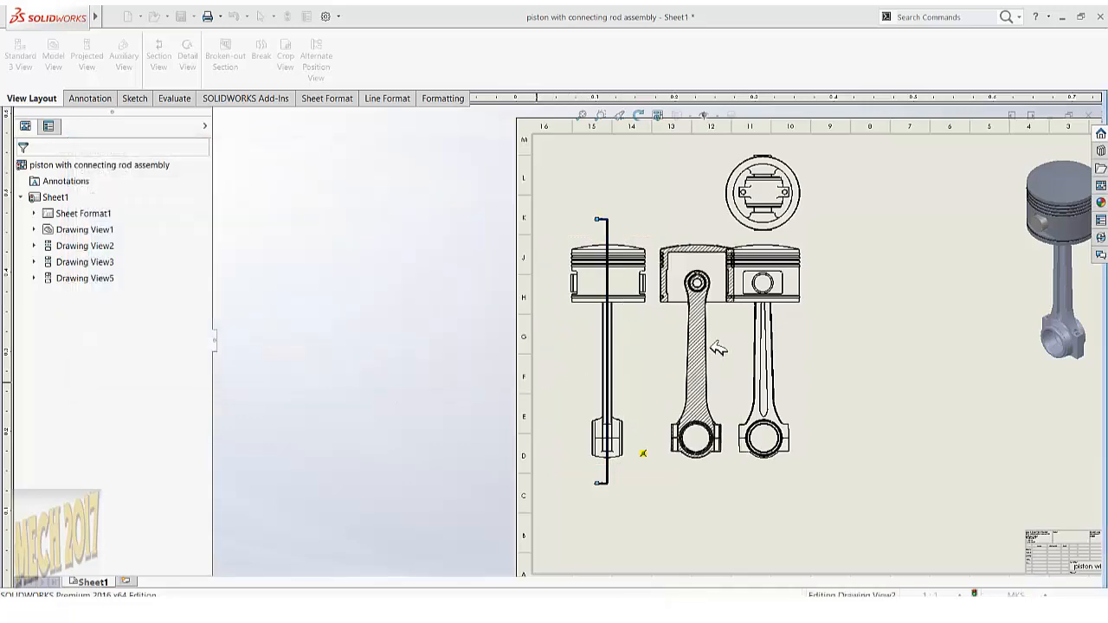
scroll(914, 330, "up", 1)
scroll(913, 329, "down", 1)
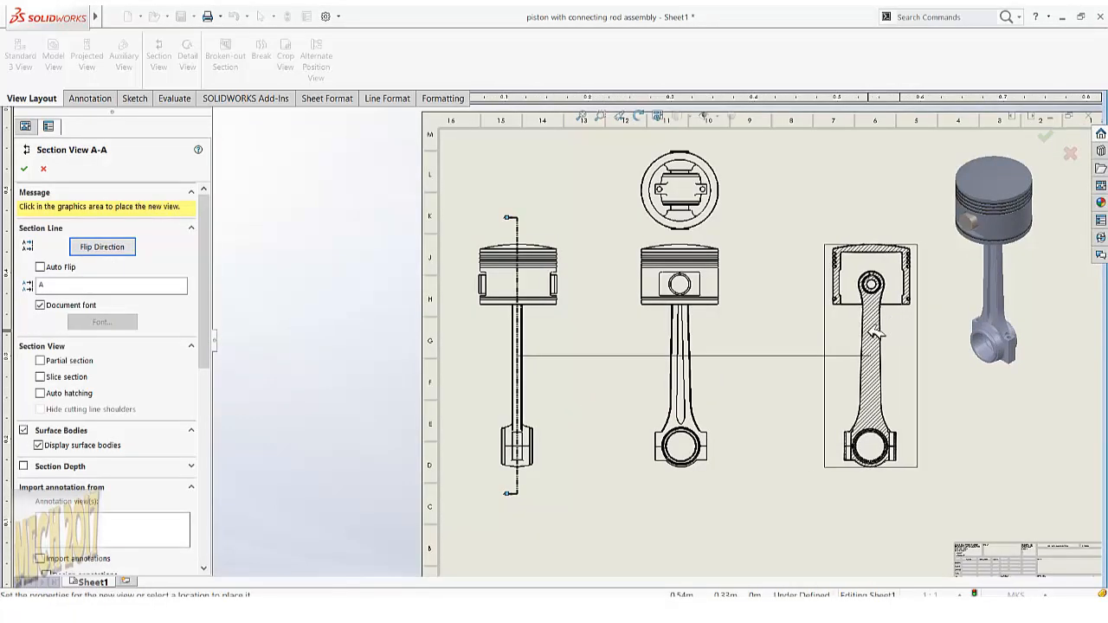
left_click(864, 383)
scroll(864, 381, "down", 3)
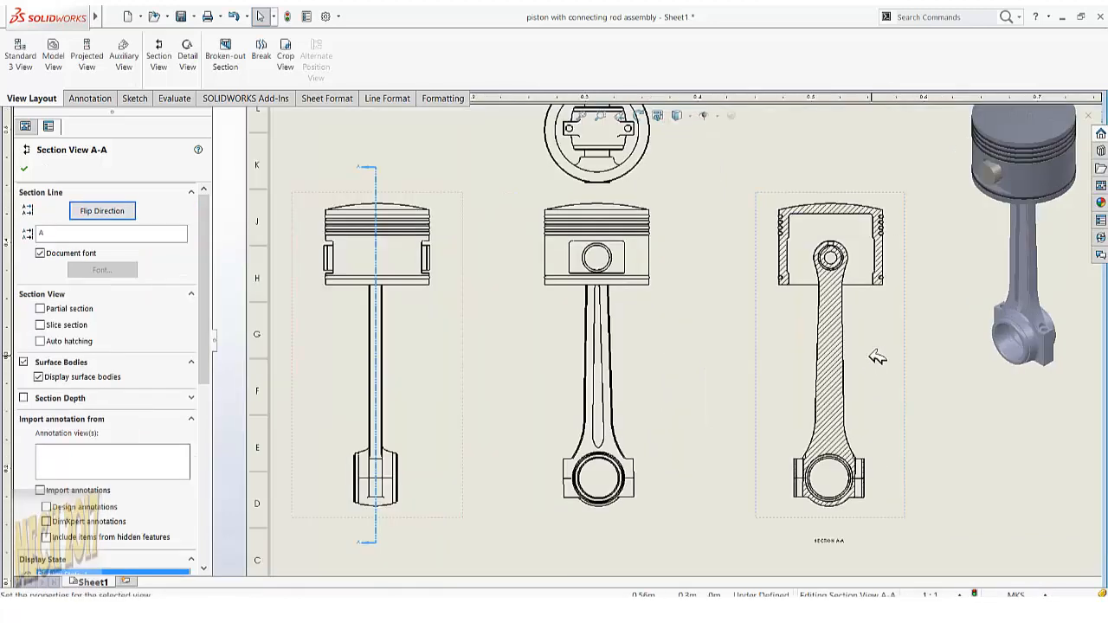
scroll(839, 322, "down", 1)
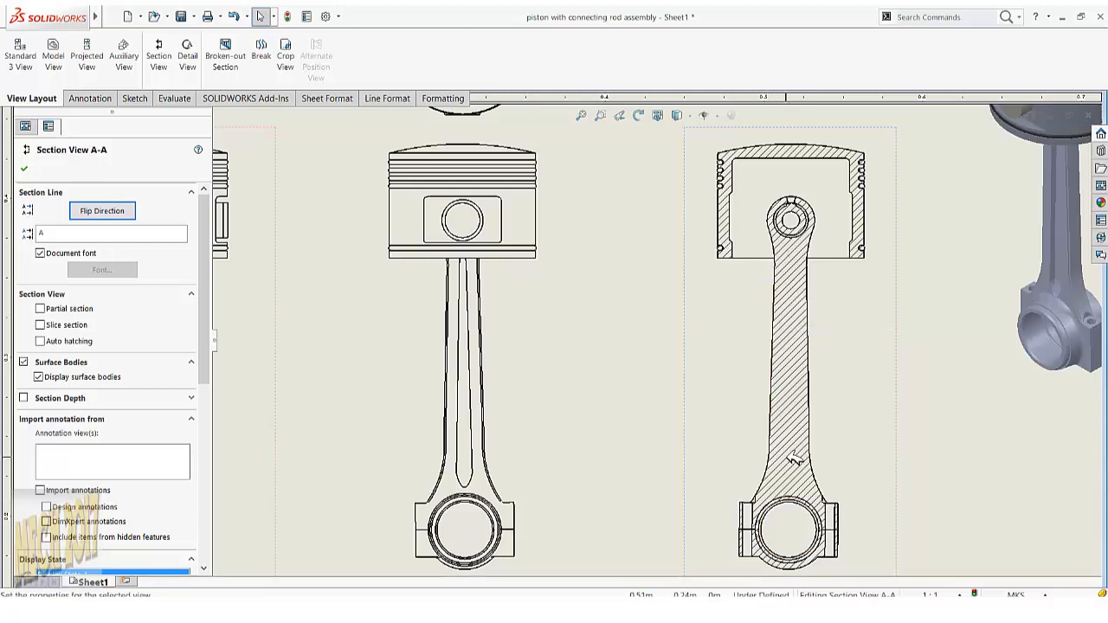
Exclude the connecting rod from the section cut through the section view's Section Scope properties.
left_click(780, 339)
right_click(783, 339)
left_click(832, 504)
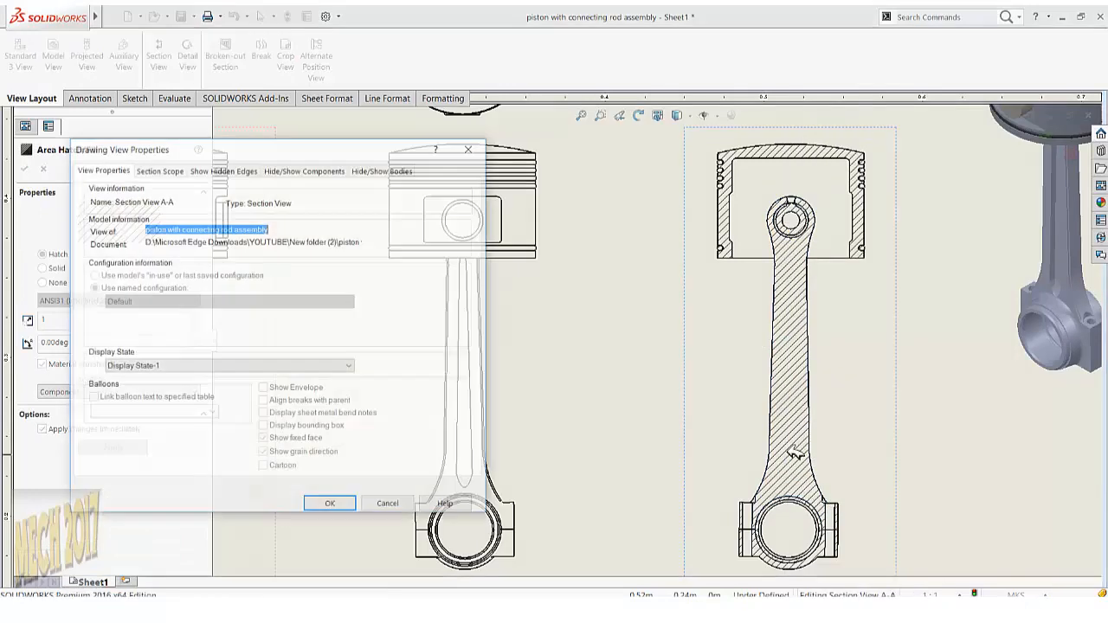
left_click(171, 169)
left_click(784, 299)
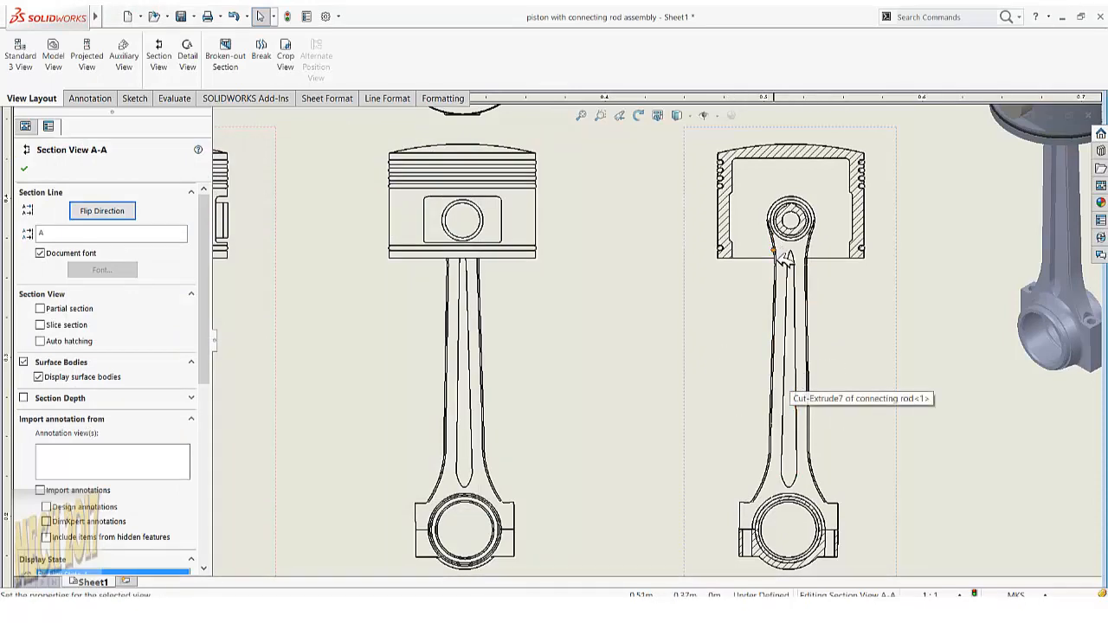
Override the material crosshatch of the big-end cap in the section view with hatch scale 2 and angle 90 degrees.
scroll(785, 260, "up", 5)
scroll(742, 444, "down", 10)
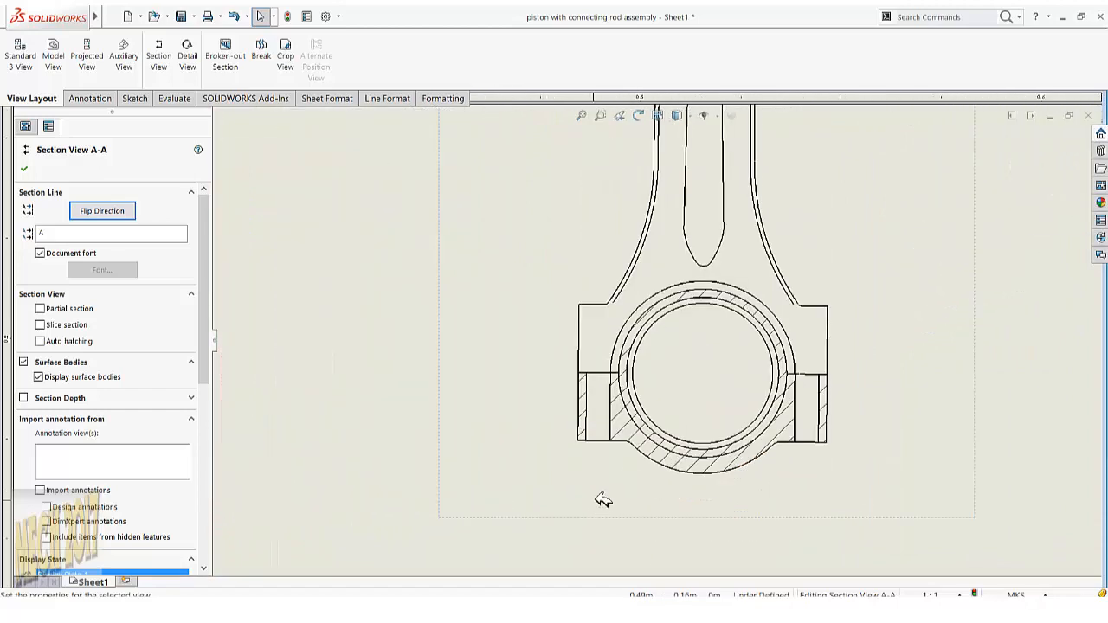
scroll(663, 440, "down", 2)
left_click(631, 413)
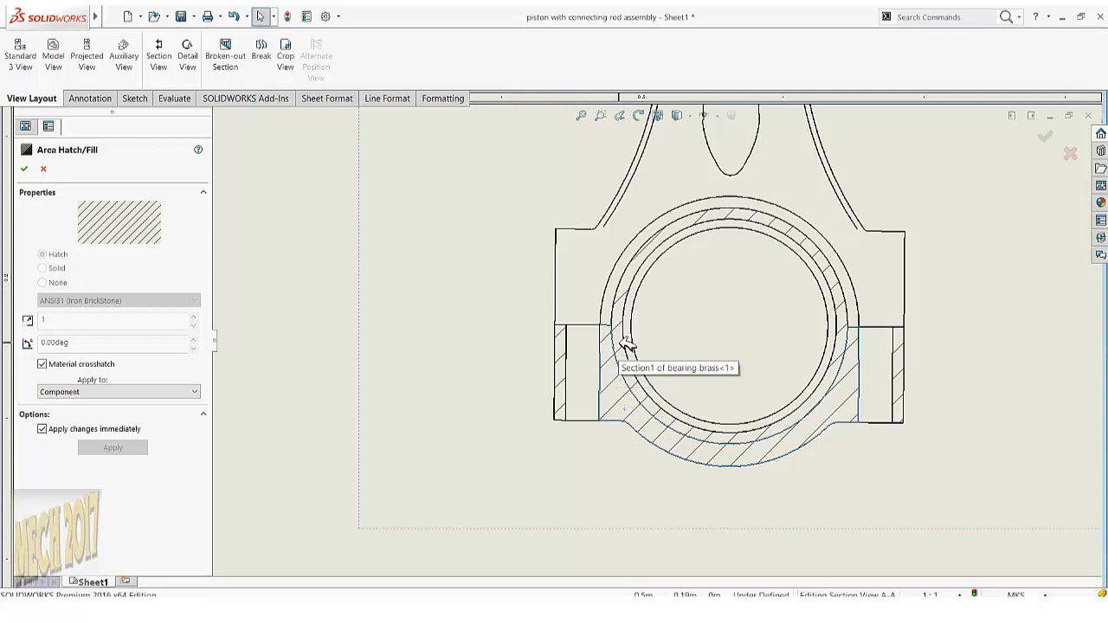
left_click(43, 363)
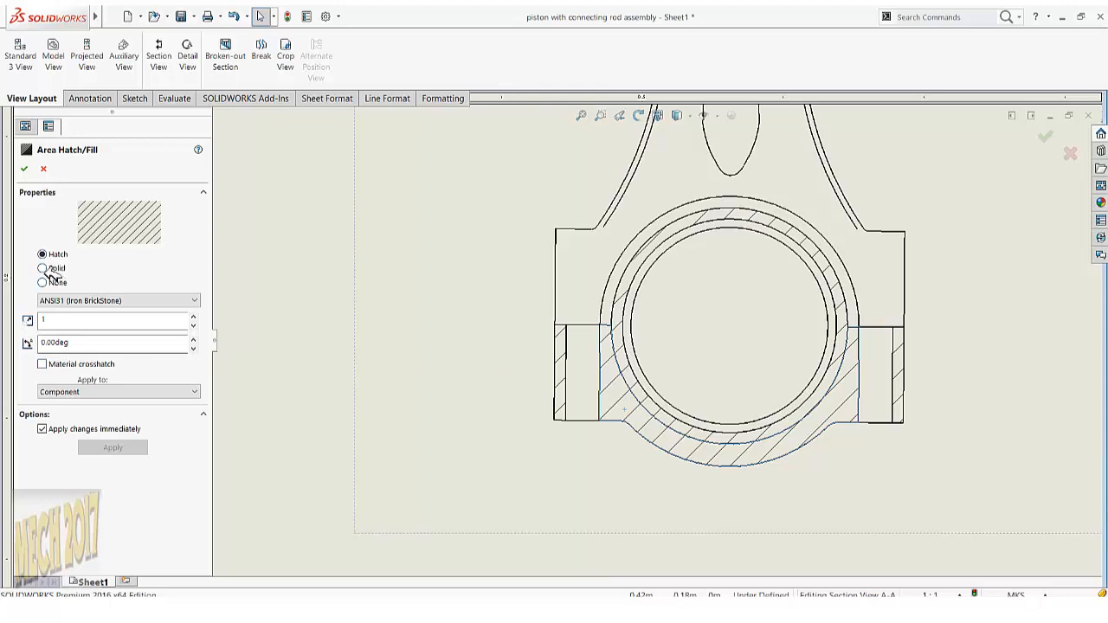
left_click_drag(71, 343, 3, 339)
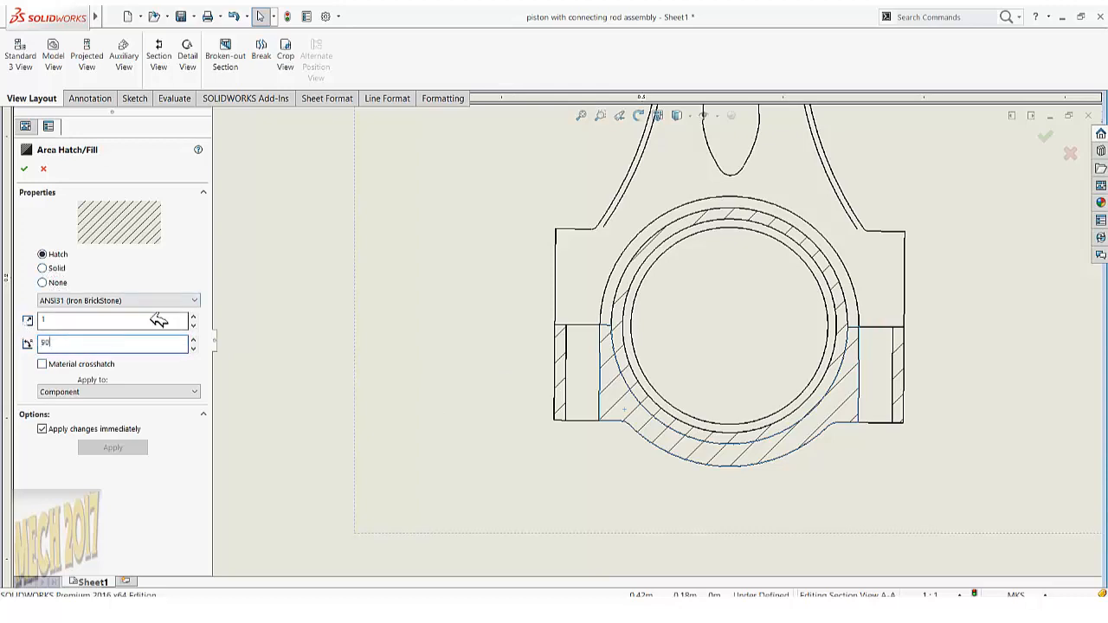
left_click(193, 315)
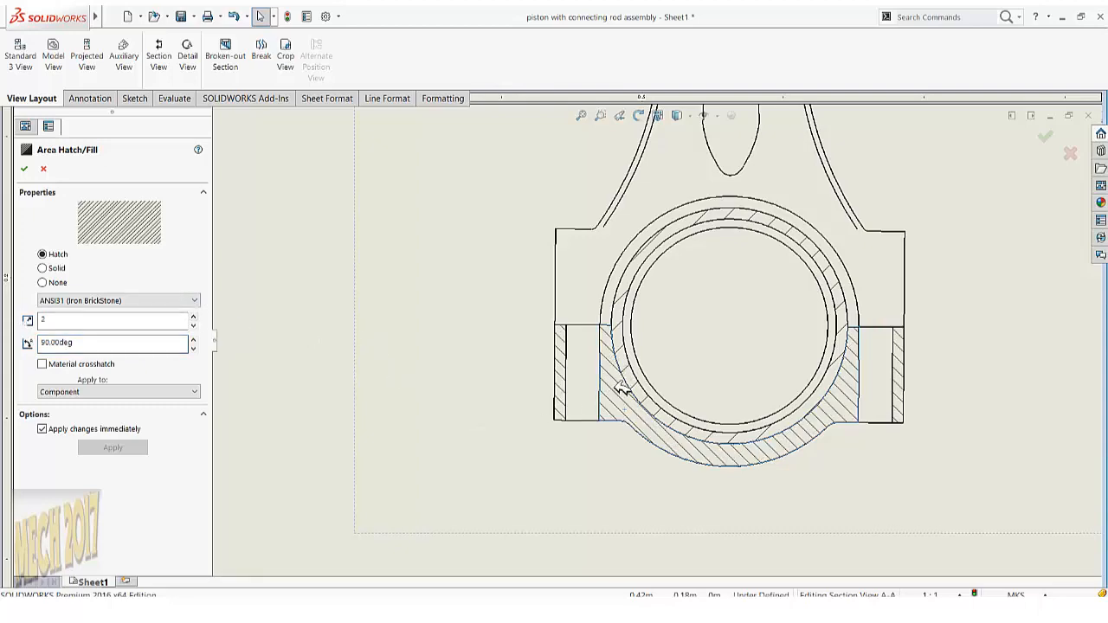
scroll(628, 381, "down", 6)
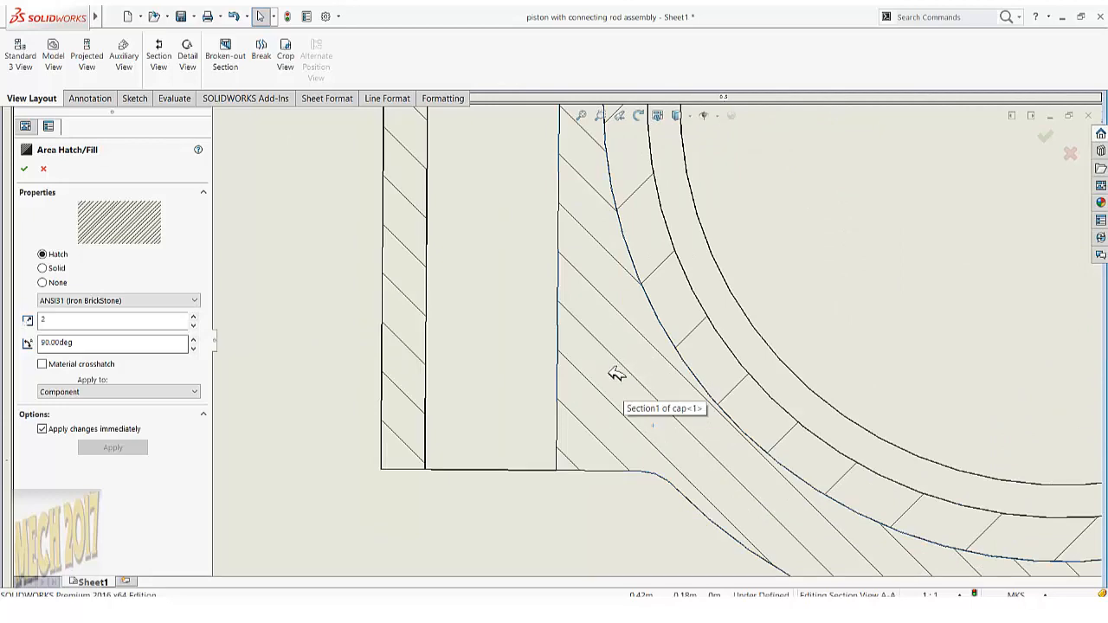
scroll(619, 372, "up", 6)
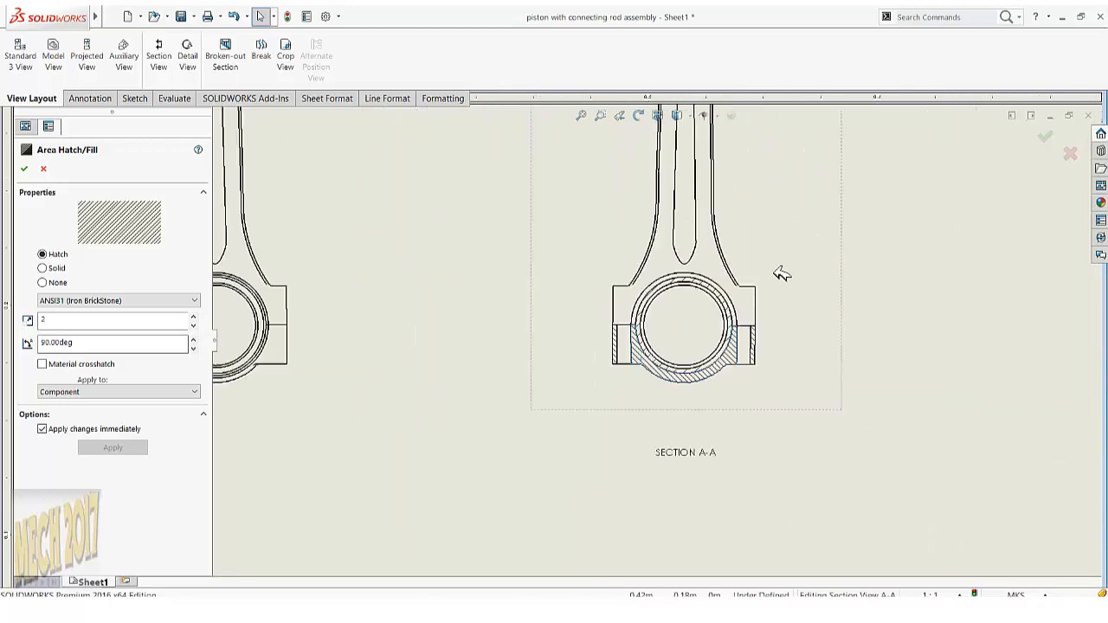
scroll(726, 292, "up", 5)
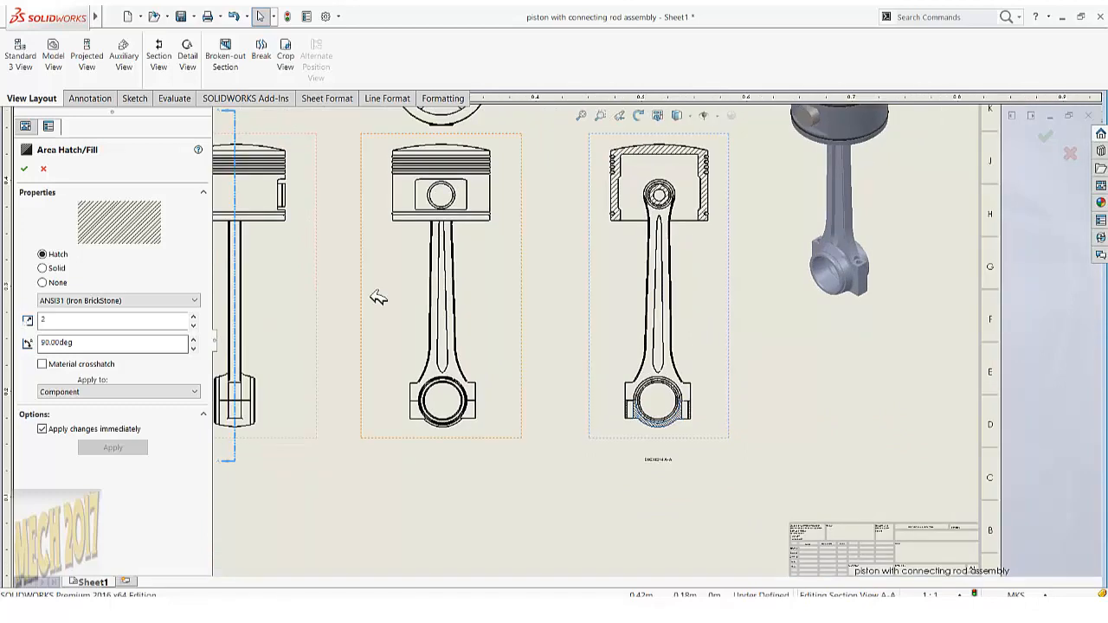
left_click(25, 168)
Override the material crosshatch of the uppermost piston ring in the section view with hatch scale 4 and angle 90 degrees.
scroll(636, 184, "down", 3)
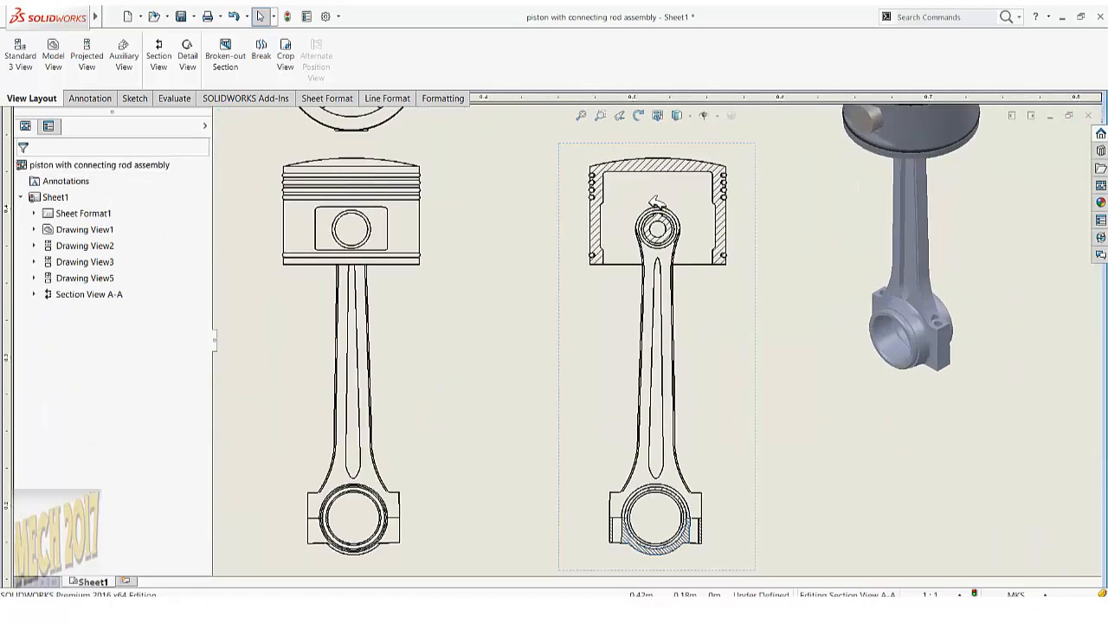
scroll(709, 234, "down", 3)
scroll(428, 213, "down", 3)
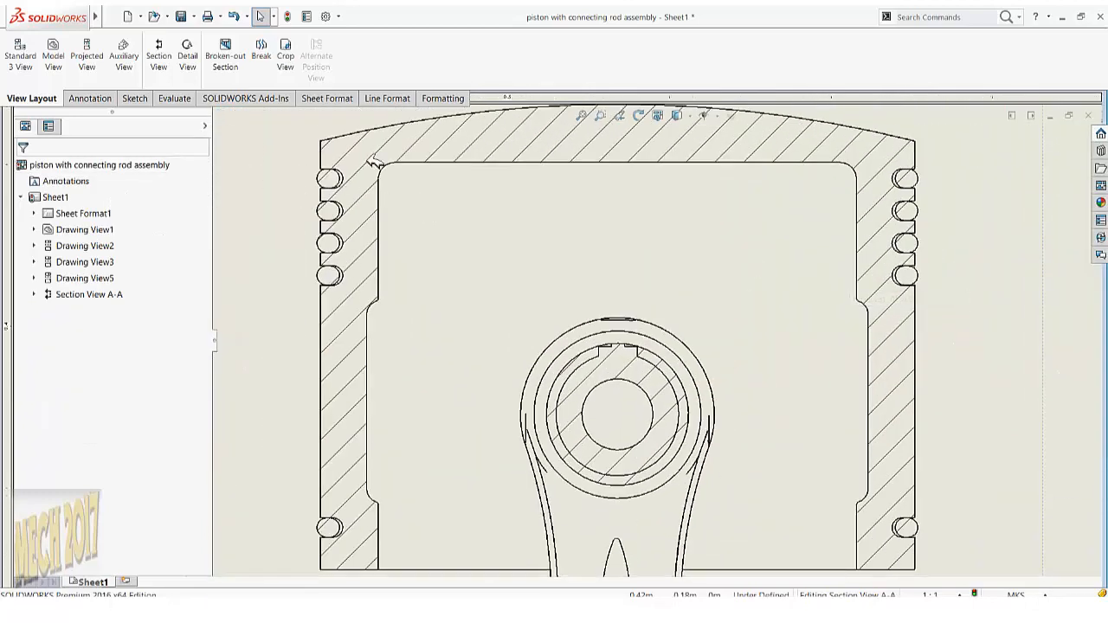
scroll(357, 206, "down", 3)
scroll(357, 206, "down", 2)
left_click(463, 255)
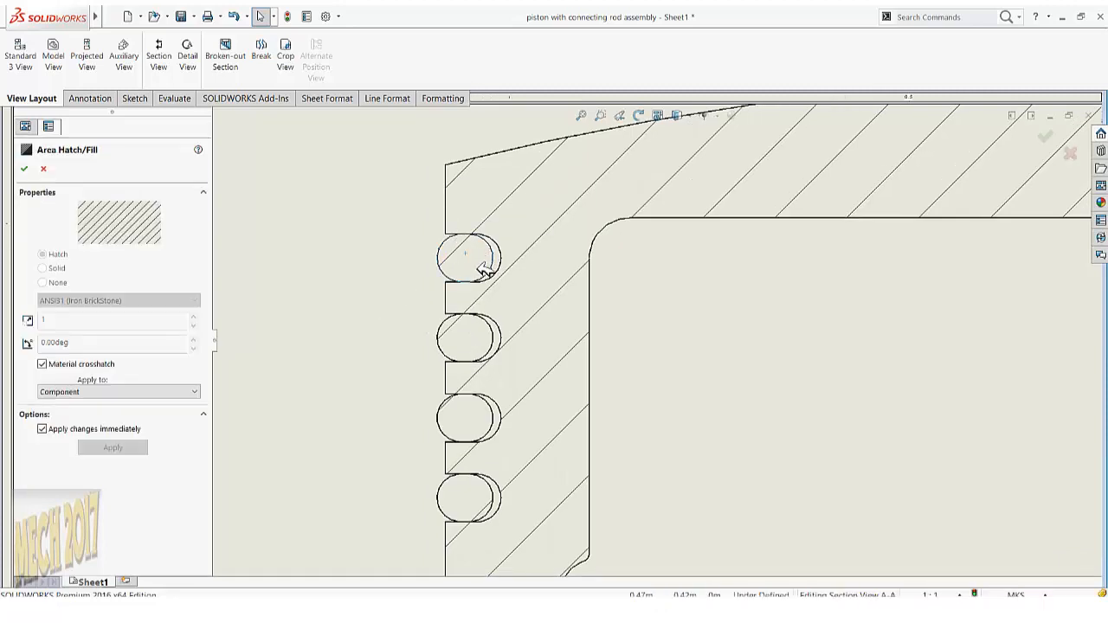
left_click(54, 364)
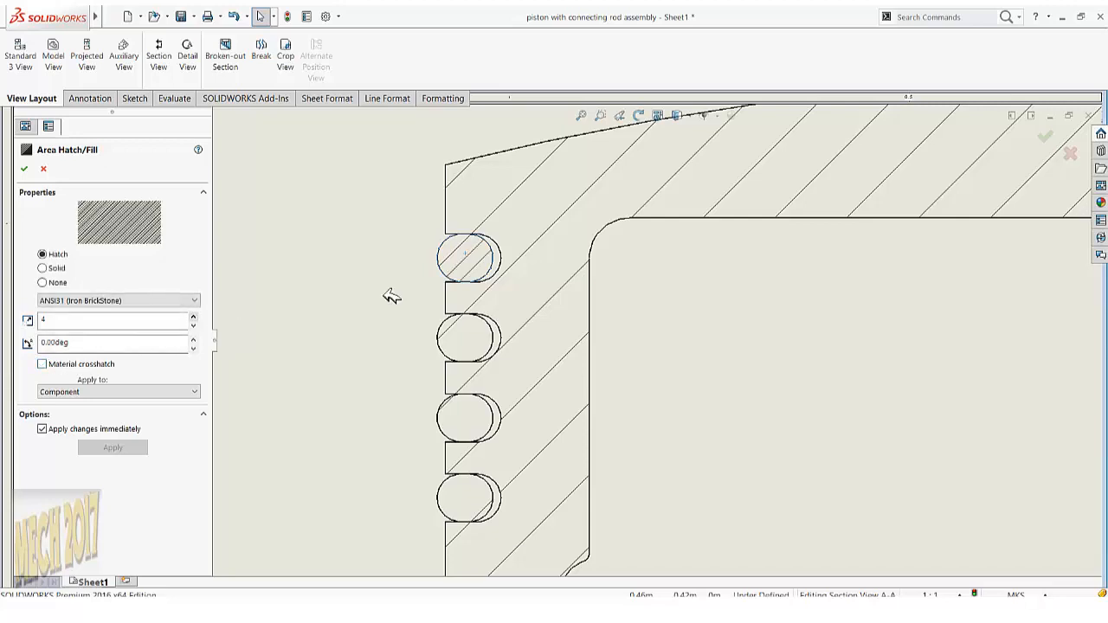
double_click(129, 343)
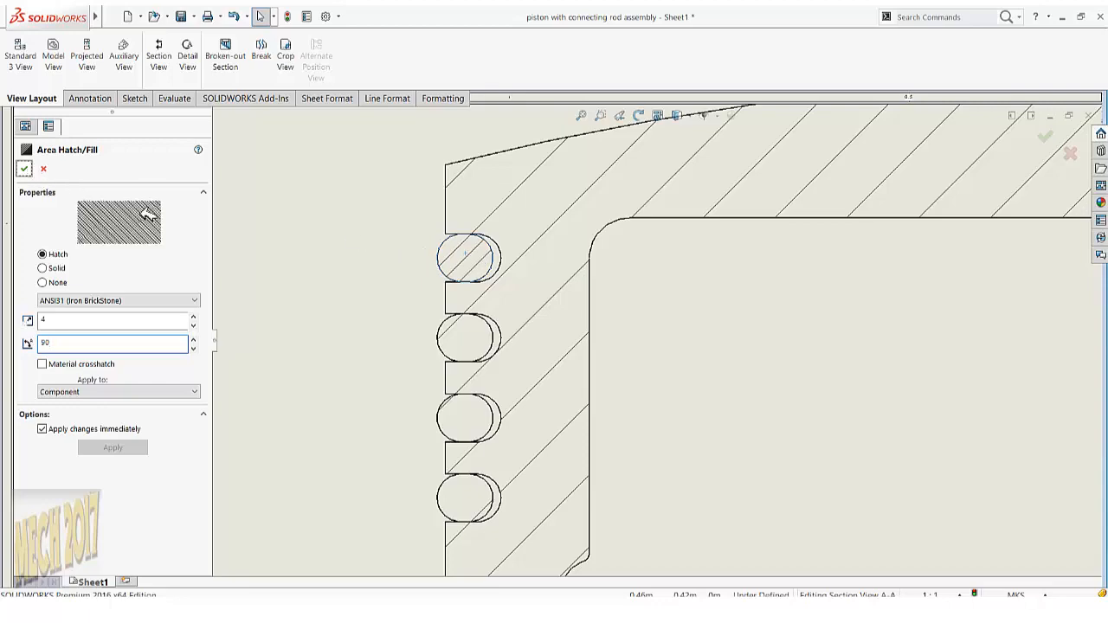
left_click(24, 169)
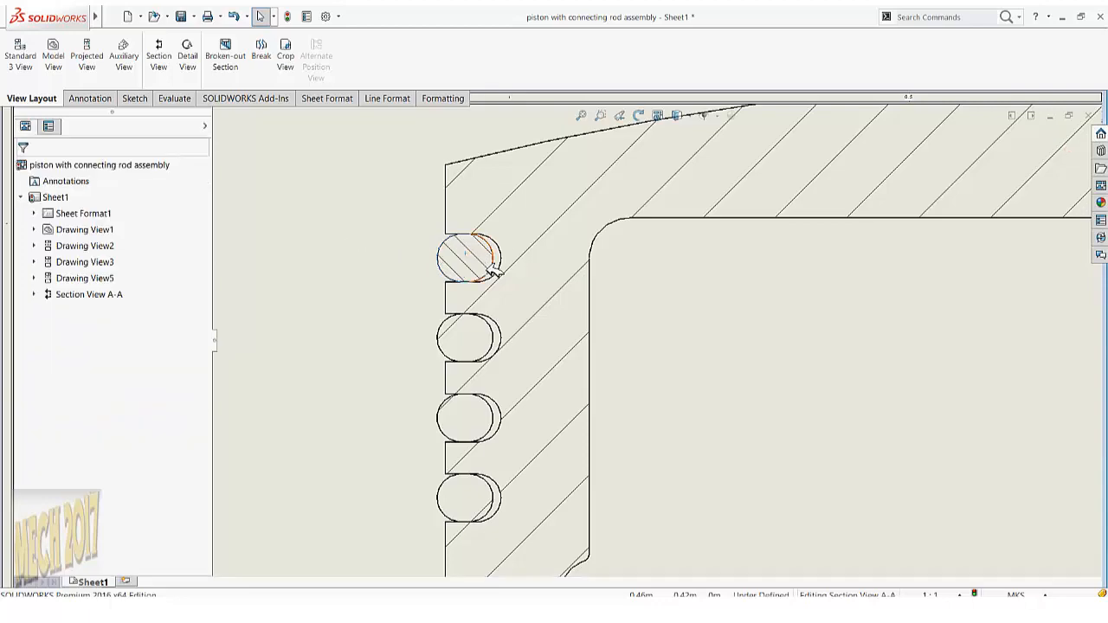
Examine the hatching of the piston, rings and pin in the section view, and the overall sheet layout.
left_click(403, 274)
key("f")
scroll(820, 420, "down", 2)
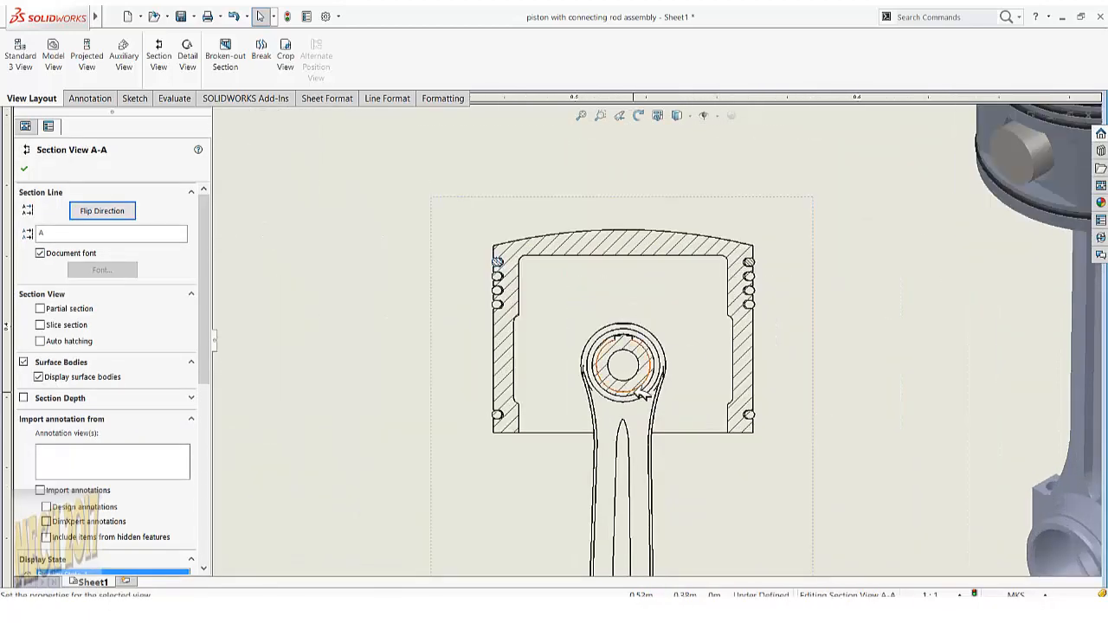
scroll(647, 392, "up", 2)
scroll(648, 406, "down", 3)
scroll(673, 217, "up", 2)
scroll(668, 203, "down", 2)
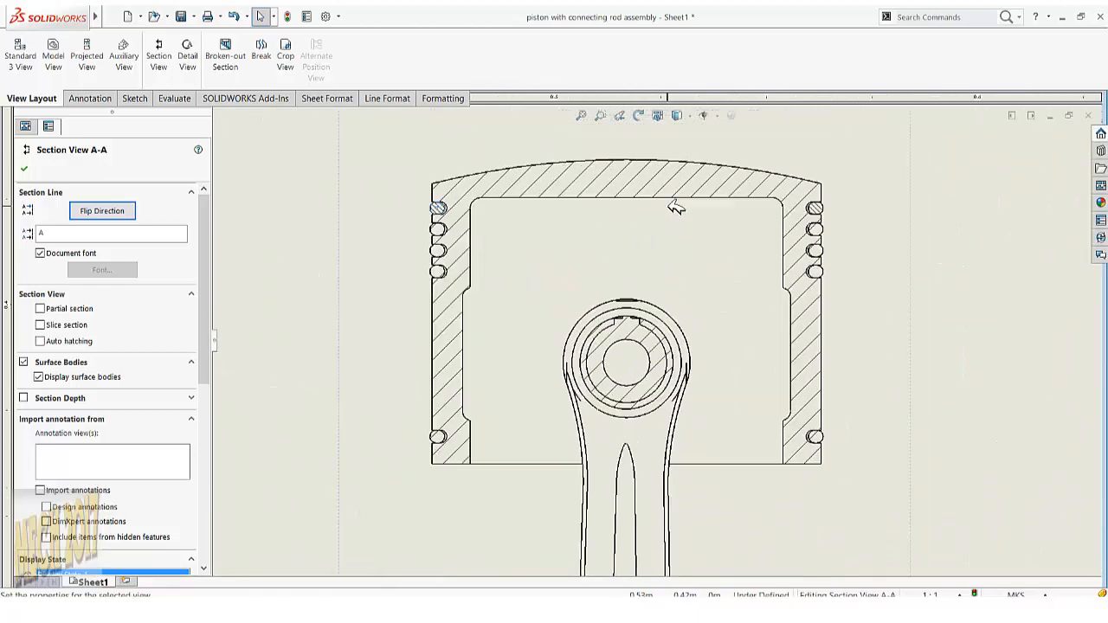
scroll(601, 366, "up", 2)
scroll(634, 392, "up", 1)
scroll(630, 391, "up", 3)
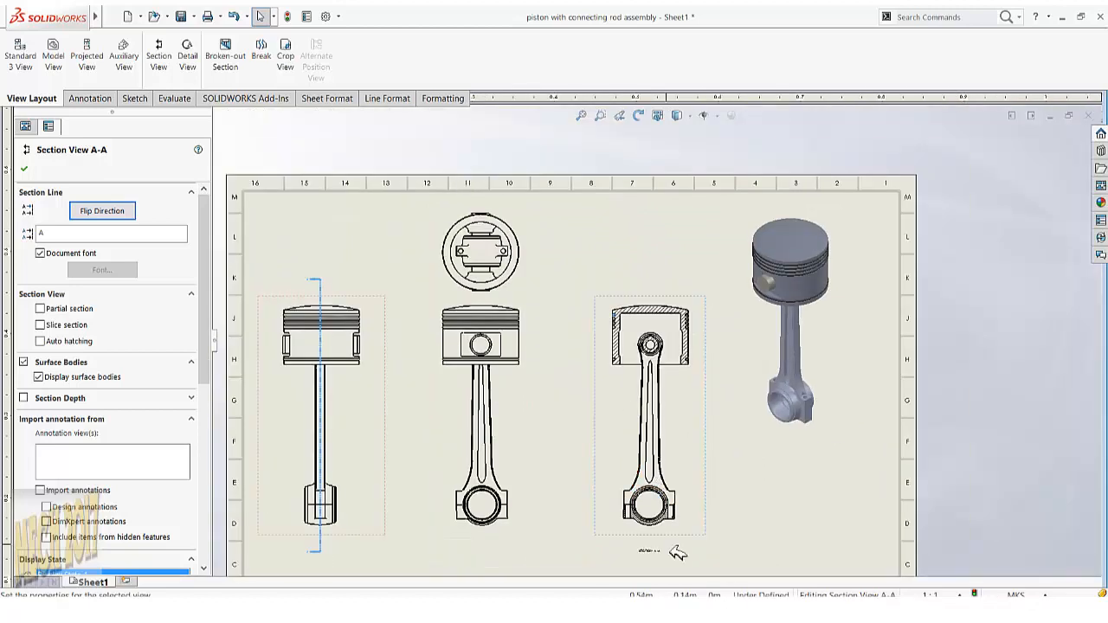
Switch to the Notepad topic list, highlight "Editing Drawing Sheet Format," and return to the drawing.
left_click(528, 609)
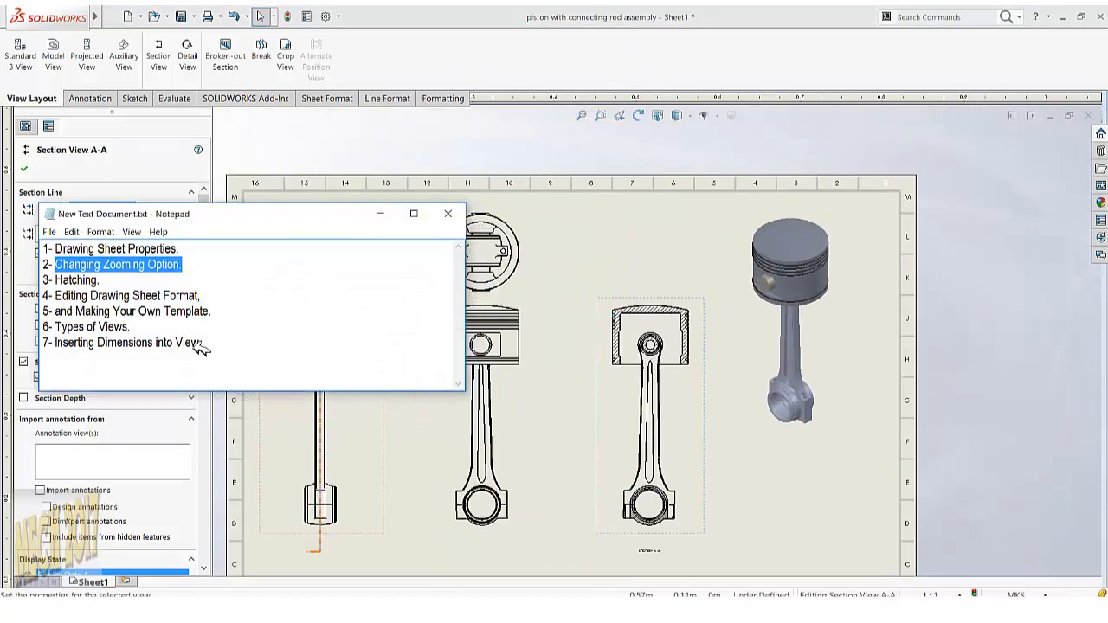
left_click_drag(206, 297, 54, 297)
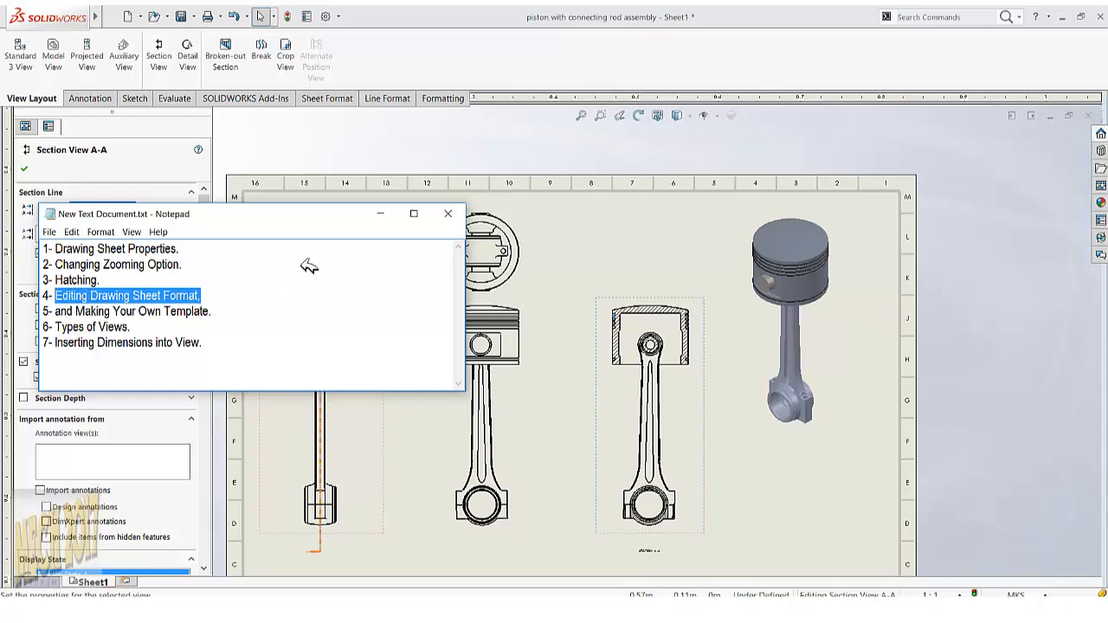
left_click(382, 214)
Switch Sheet1 to sheet format editing.
scroll(580, 415, "up", 2)
scroll(571, 475, "down", 1)
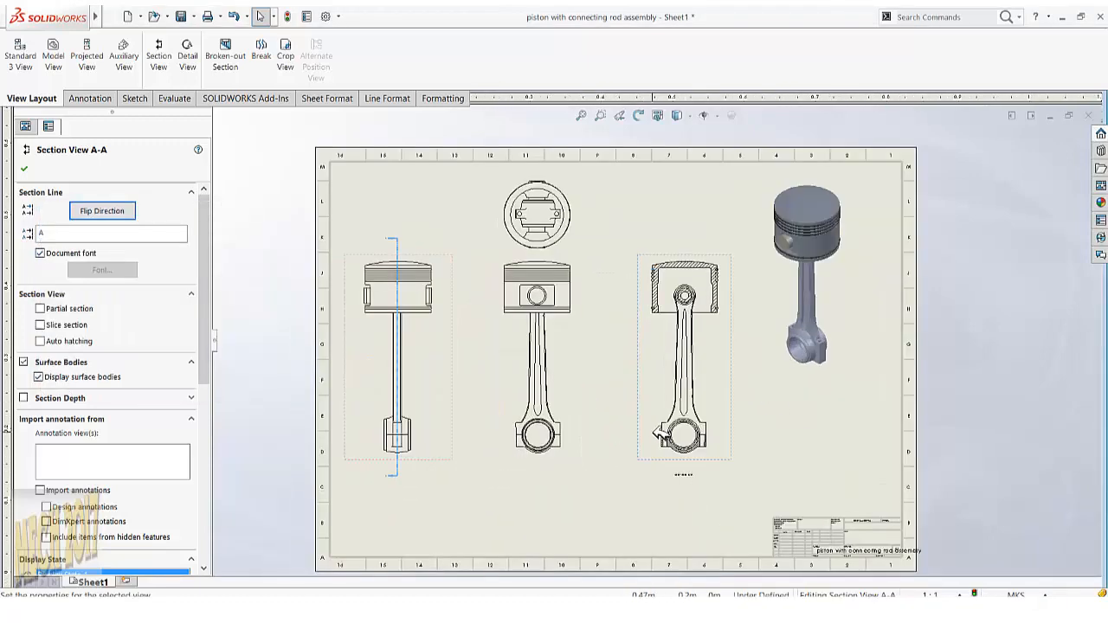
left_click(786, 415)
right_click(781, 423)
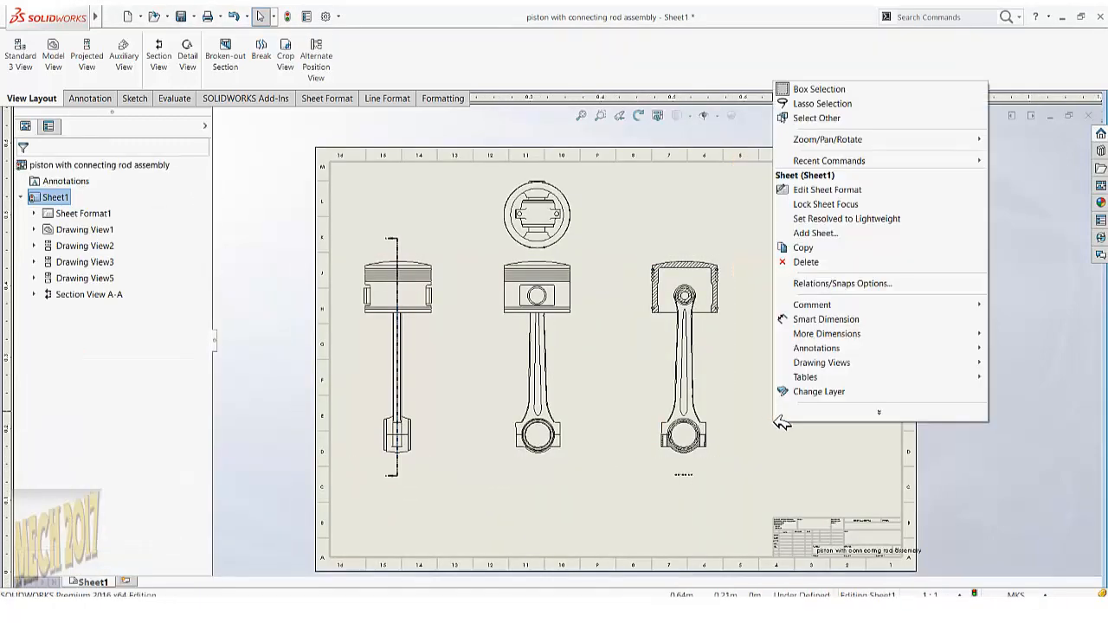
left_click(832, 191)
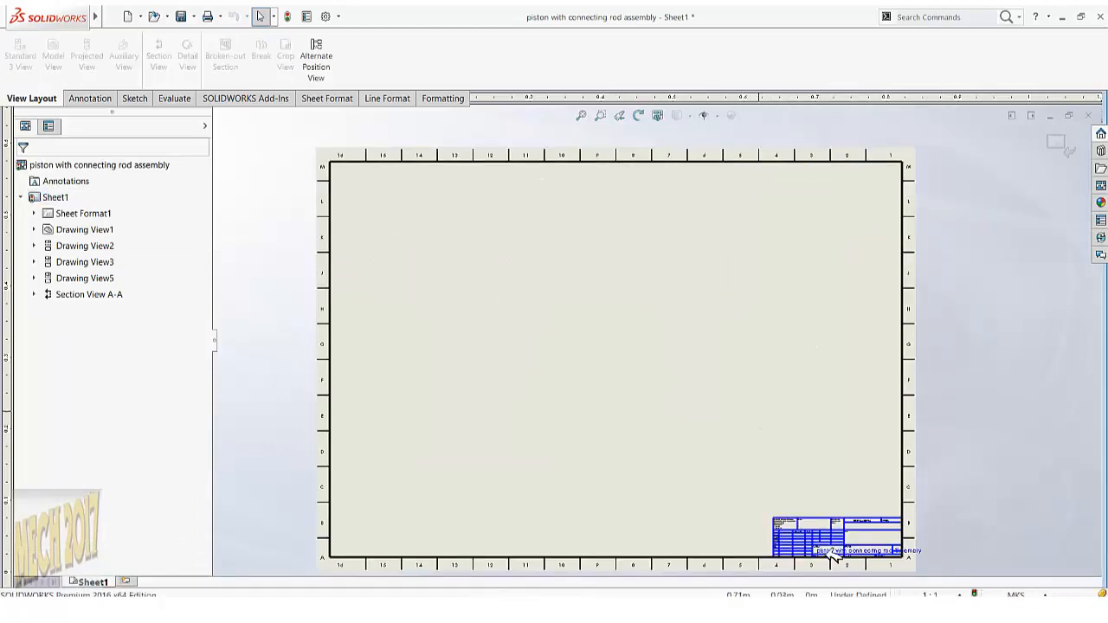
Set the font size of the drawing name note in the title block's DWG NO. field to 10.
scroll(845, 550, "down", 3)
scroll(840, 470, "down", 5)
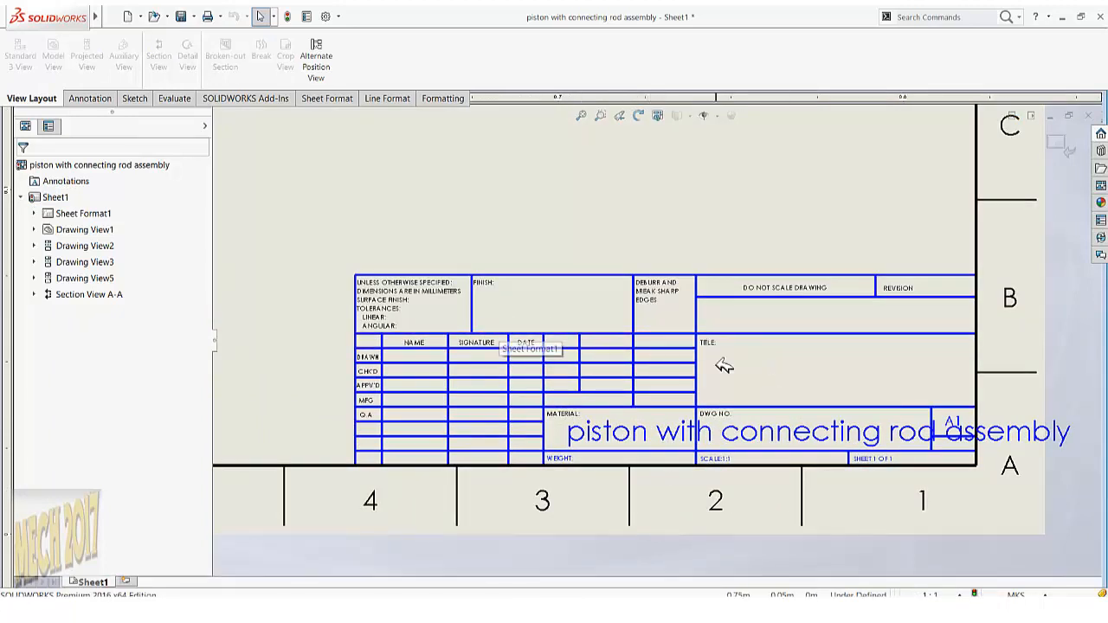
left_click(808, 431)
left_click(813, 432)
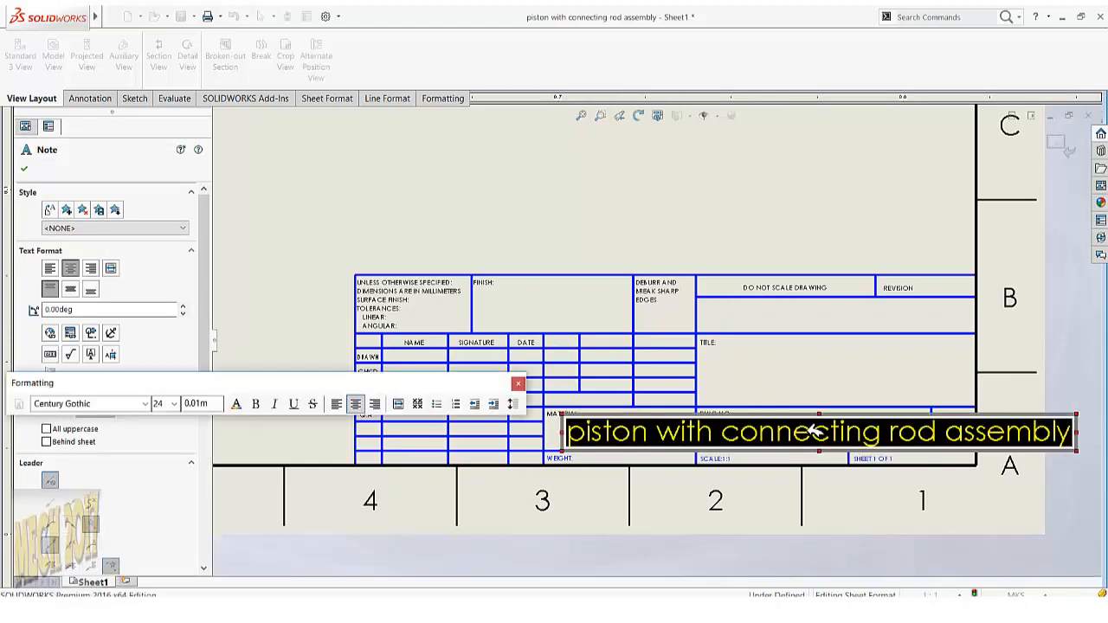
left_click(174, 404)
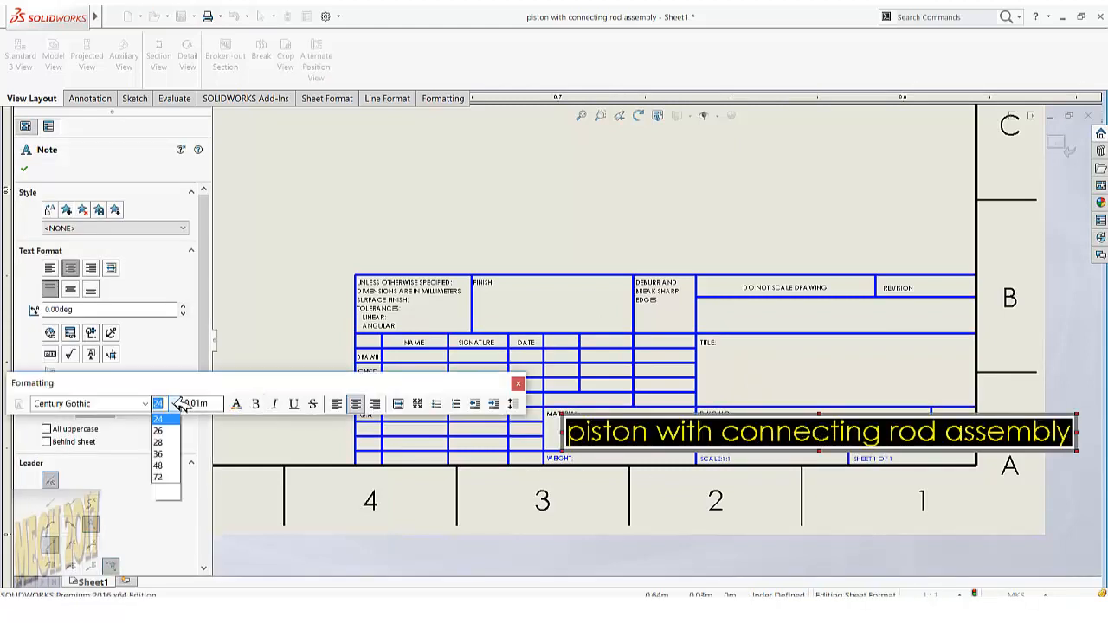
left_click(173, 441)
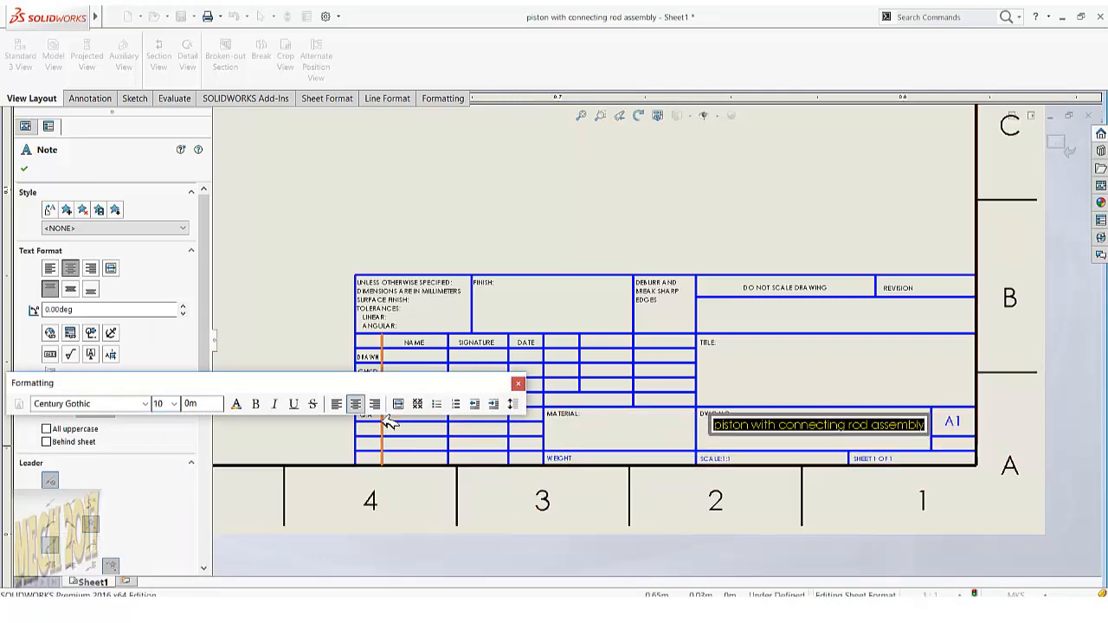
left_click(518, 383)
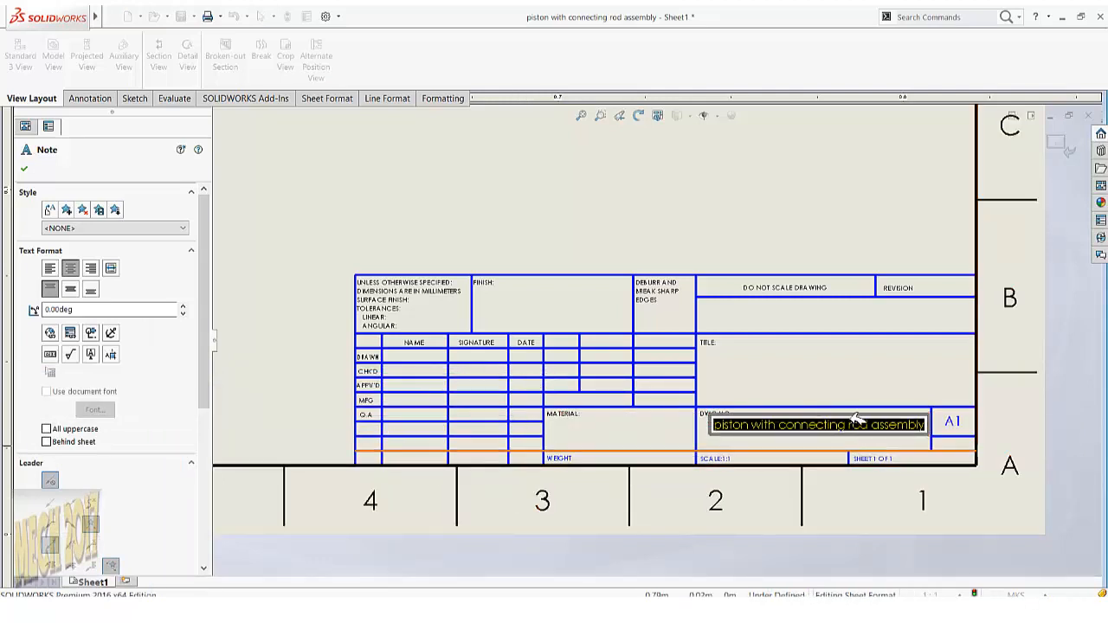
Move the drawing name note from the title block's DWG NO. field up into the TITLE field.
left_click(855, 416)
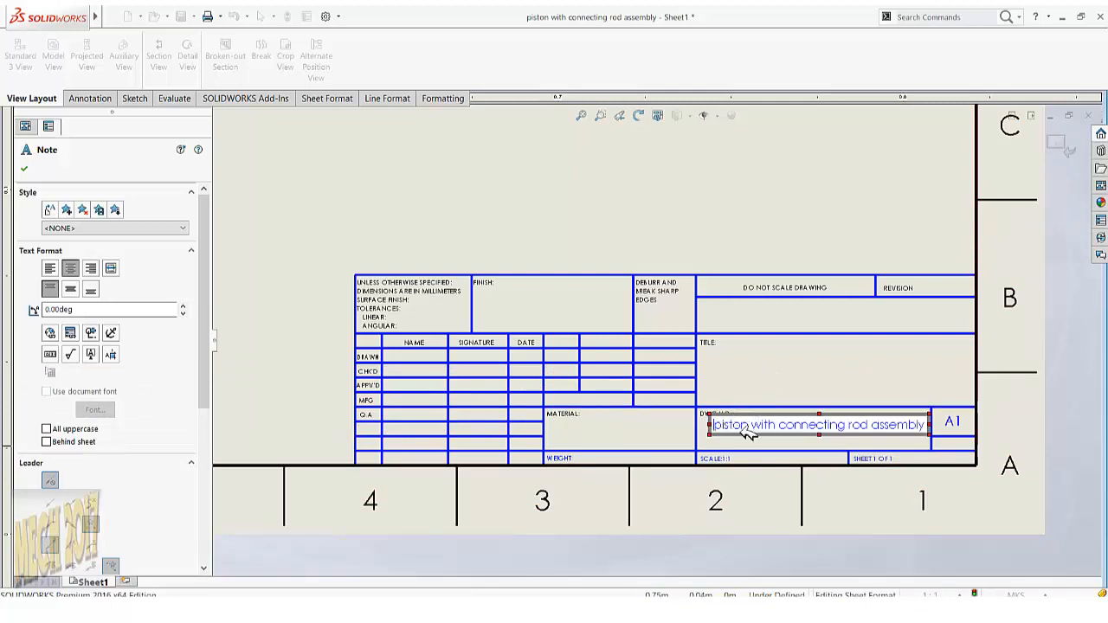
left_click(1027, 407)
left_click_drag(895, 423, 900, 367)
left_click(1009, 407)
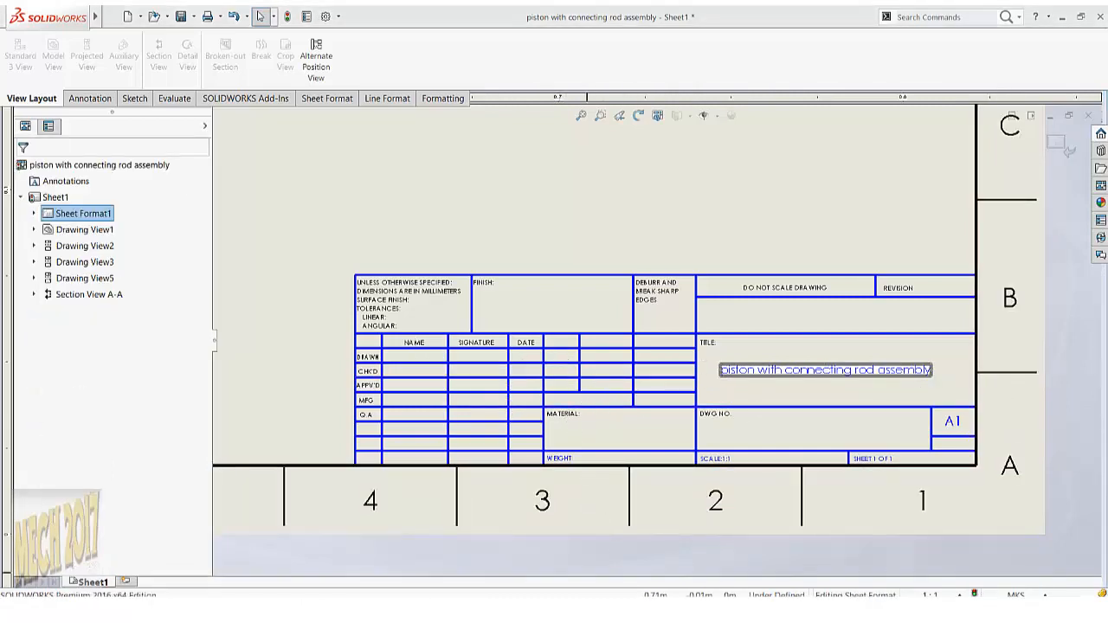
Switch to Foxit Reader and examine the Fig. 20.2 gear production drawing, its views, tolerances and title block layout.
left_click(564, 609)
scroll(624, 392, "down", 6)
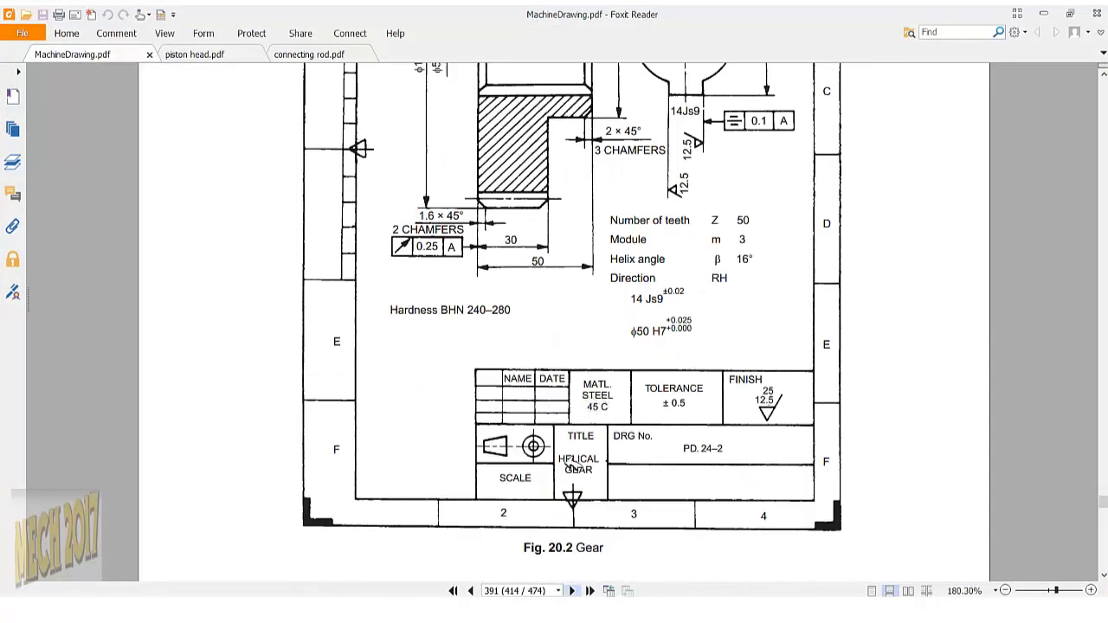
scroll(580, 434, "up", 3)
scroll(586, 411, "down", 2)
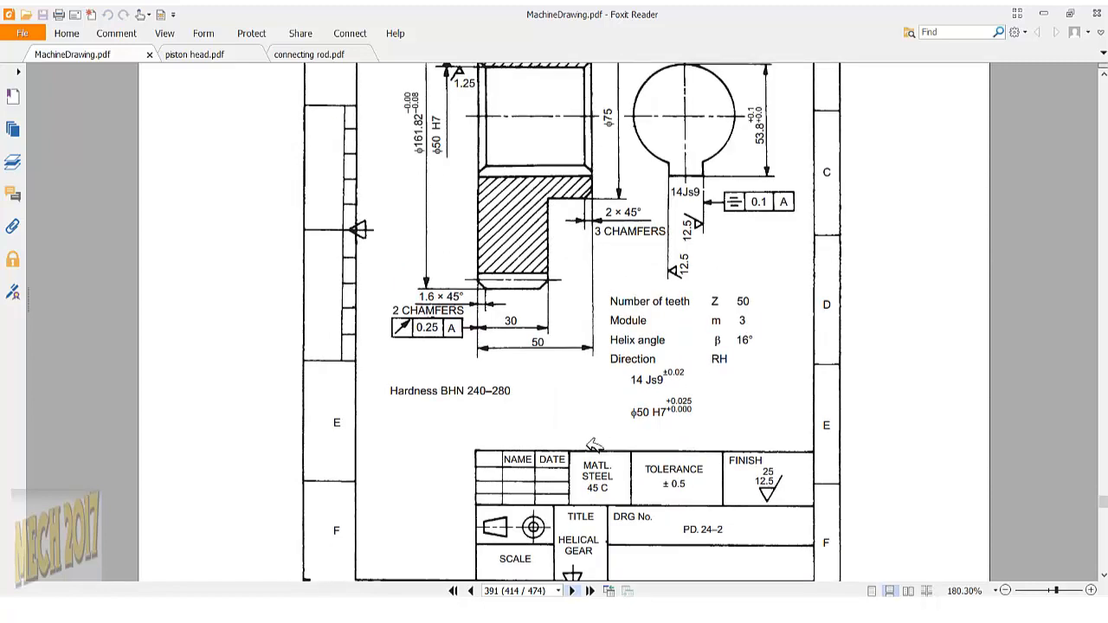
scroll(603, 539, "up", 6)
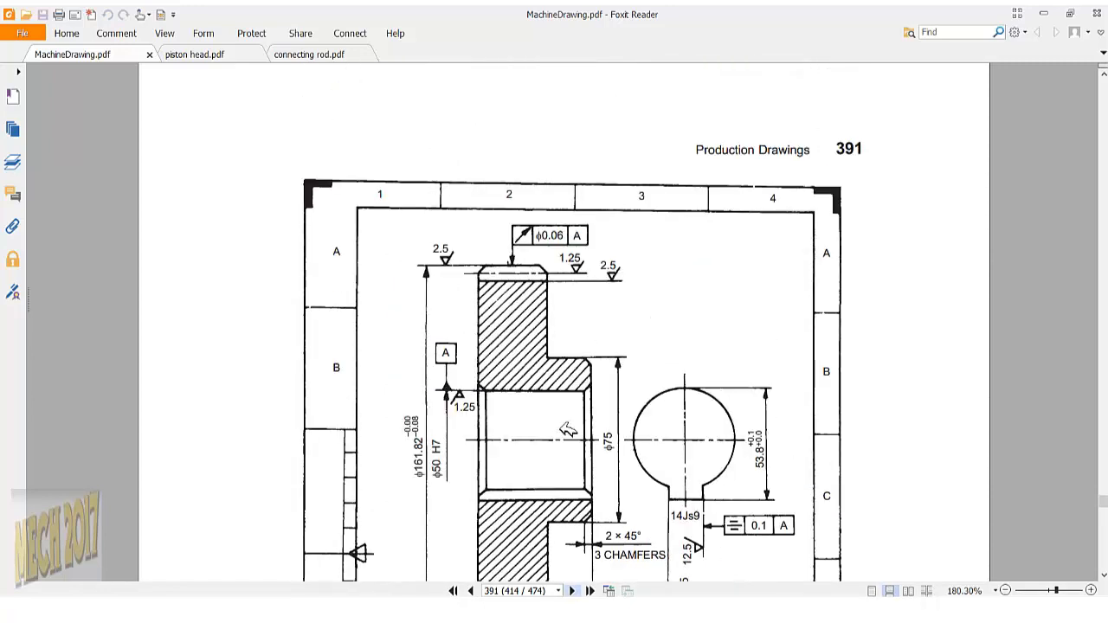
scroll(568, 430, "down", 6)
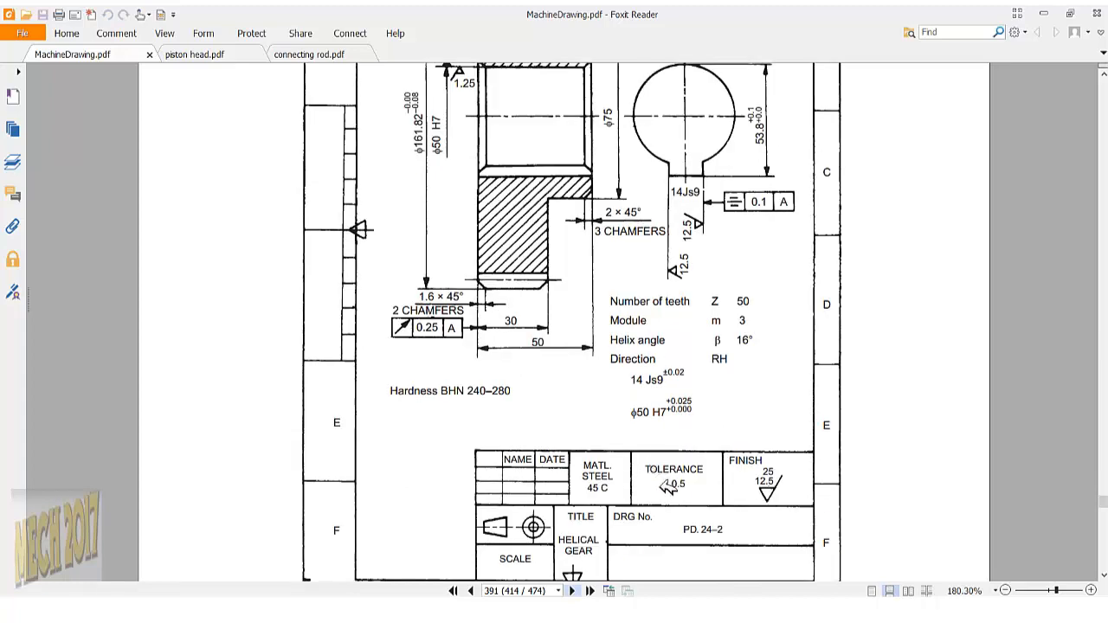
scroll(668, 488, "down", 2)
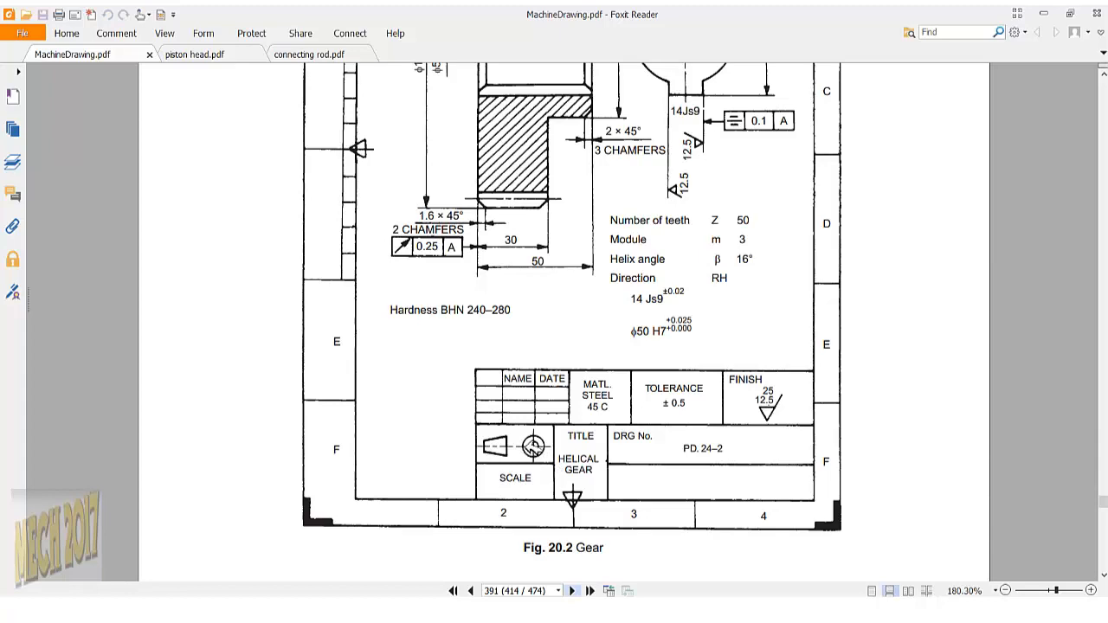
scroll(572, 368, "up", 6)
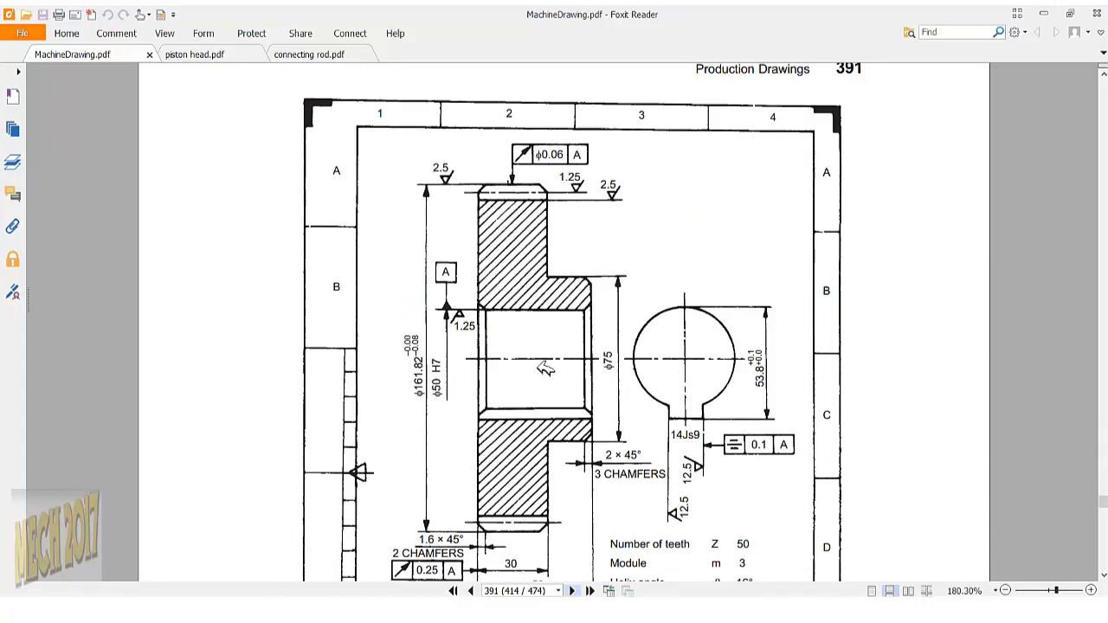
scroll(541, 363, "down", 3)
scroll(524, 324, "up", 2)
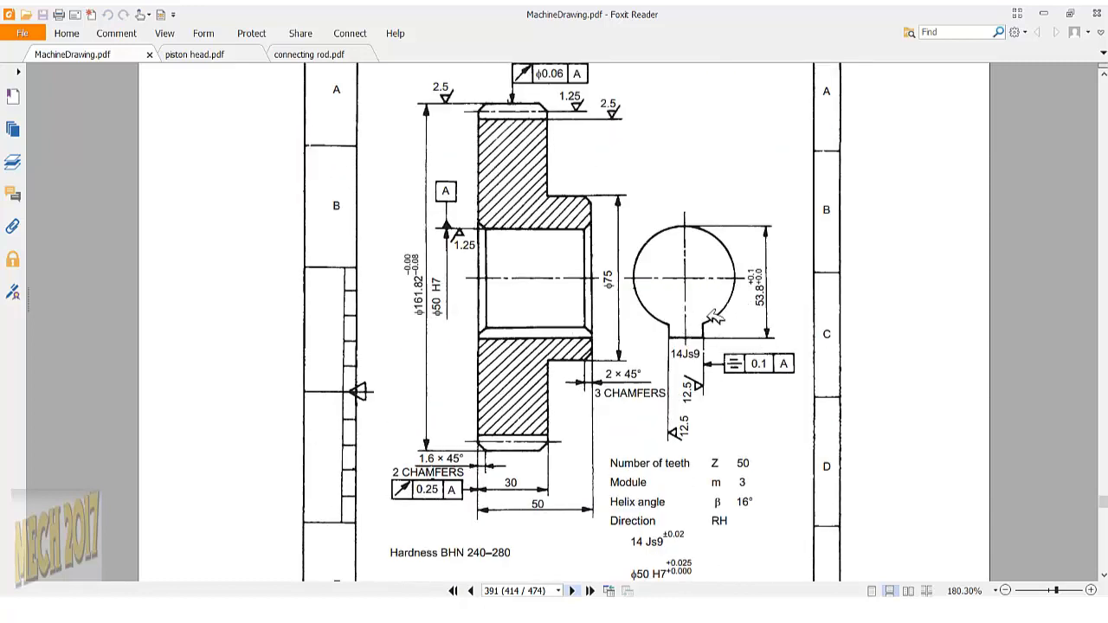
scroll(634, 381, "down", 5)
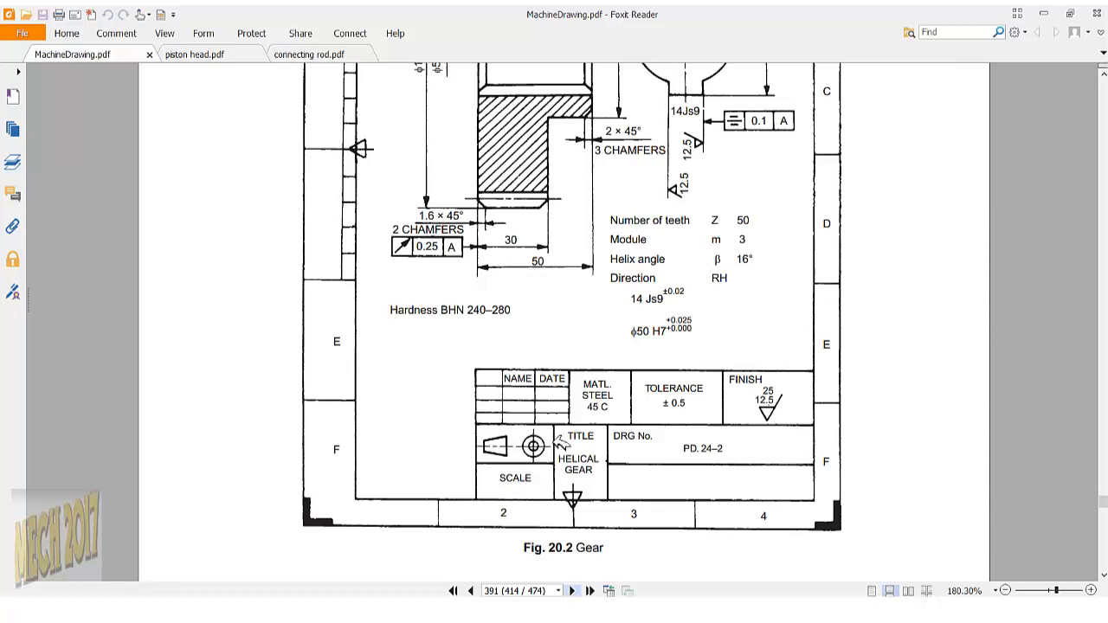
scroll(606, 448, "down", 5)
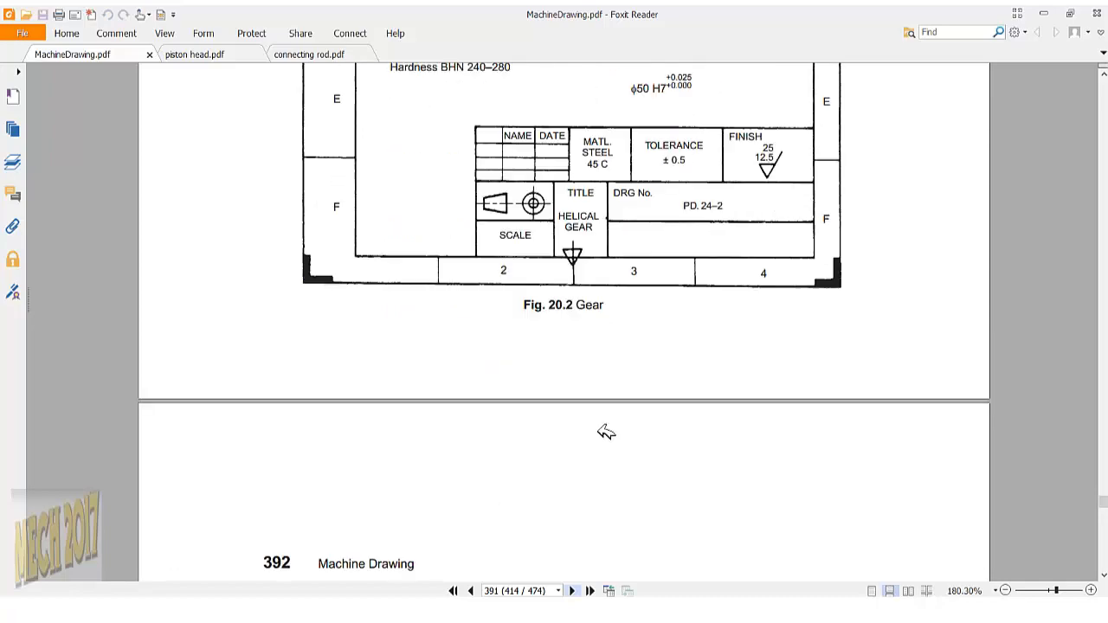
Examine the Fig. 20.4 crank assembly drawing on page 393, including its parts list and title block.
scroll(605, 381, "down", 2)
scroll(605, 380, "down", 20)
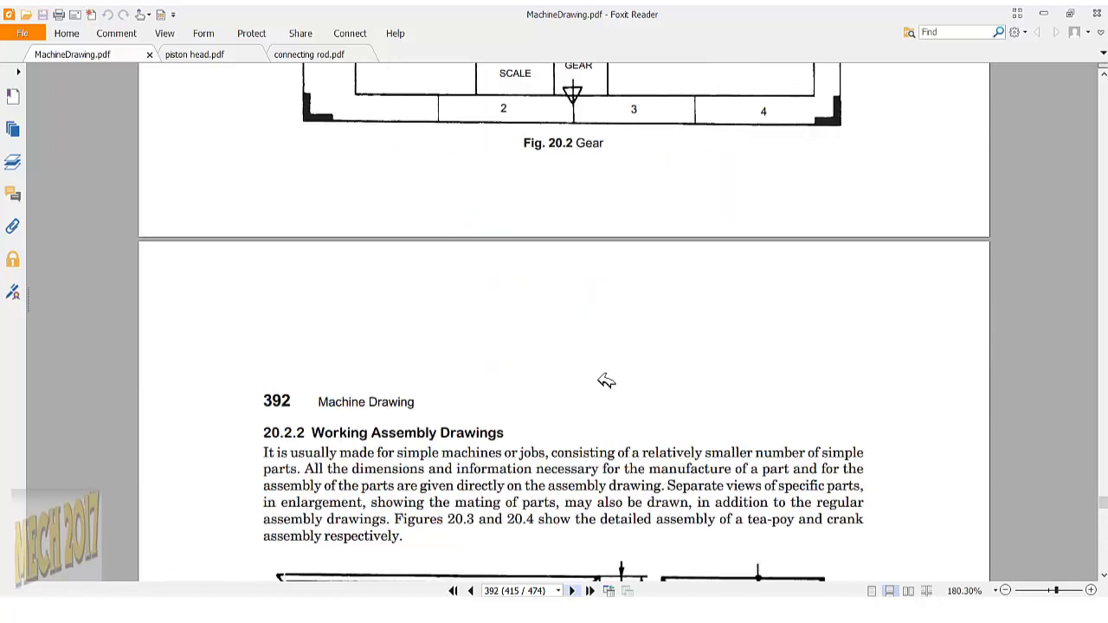
scroll(602, 385, "down", 19)
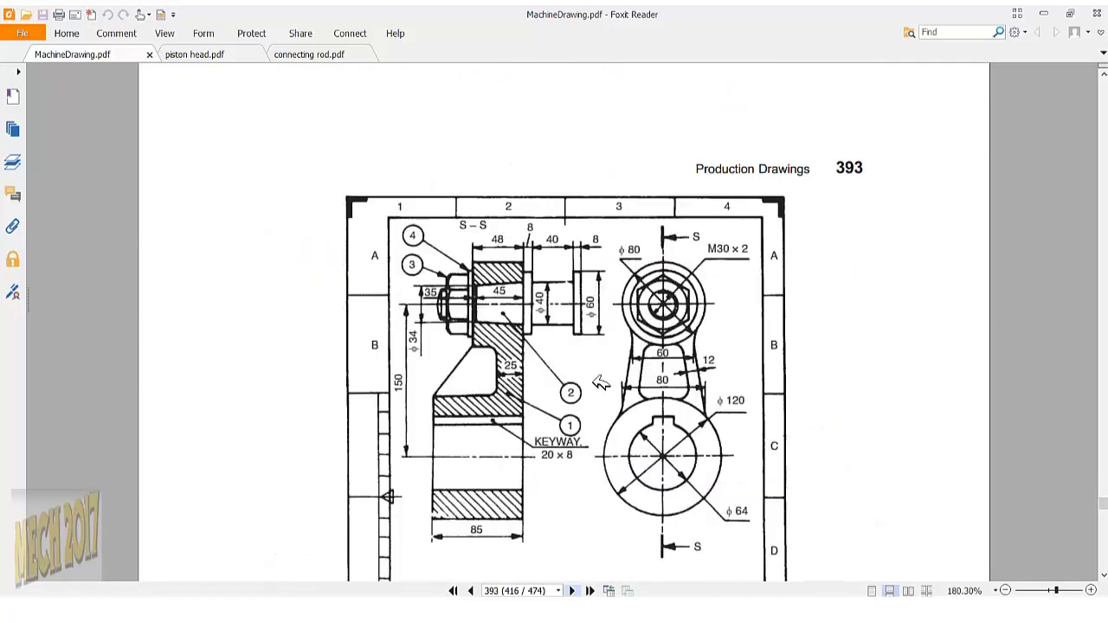
scroll(603, 398, "up", 4)
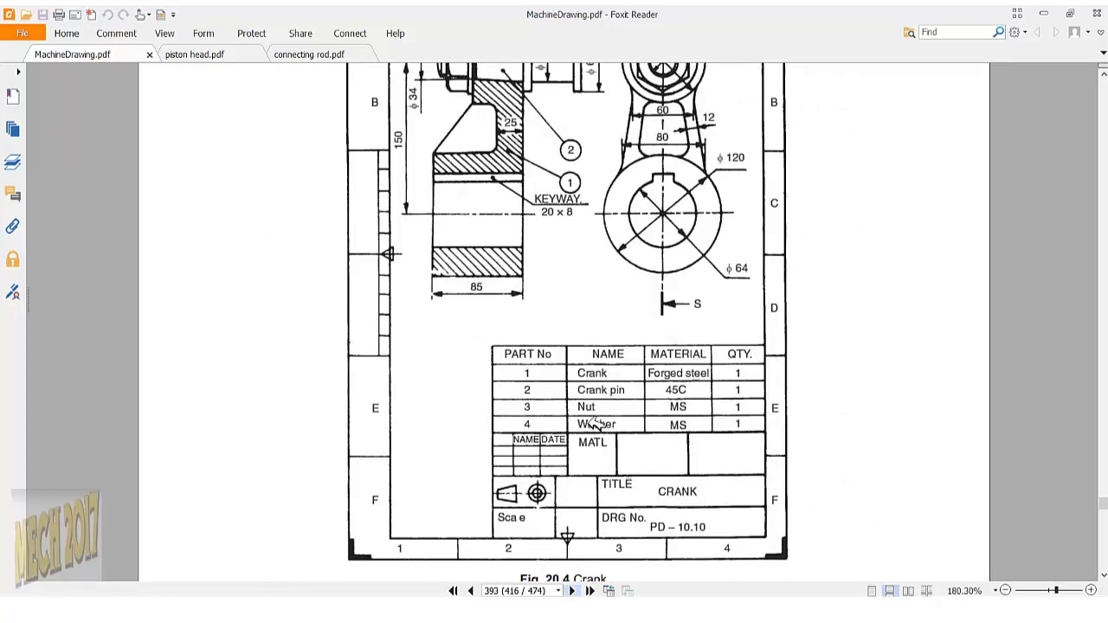
scroll(649, 437, "up", 2)
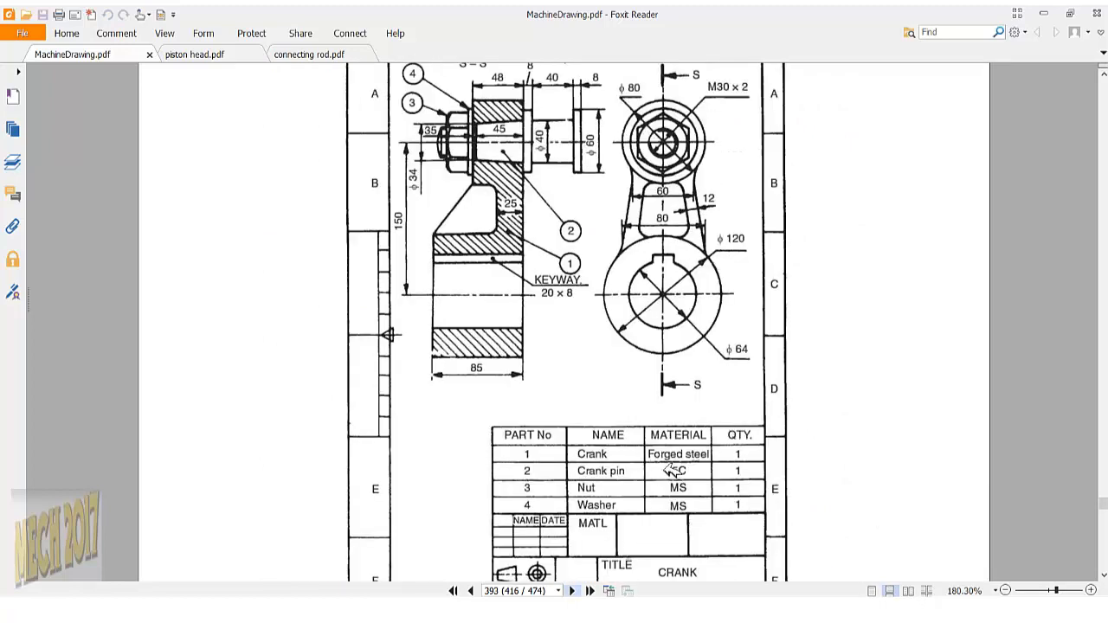
scroll(662, 465, "up", 2)
scroll(660, 462, "down", 6)
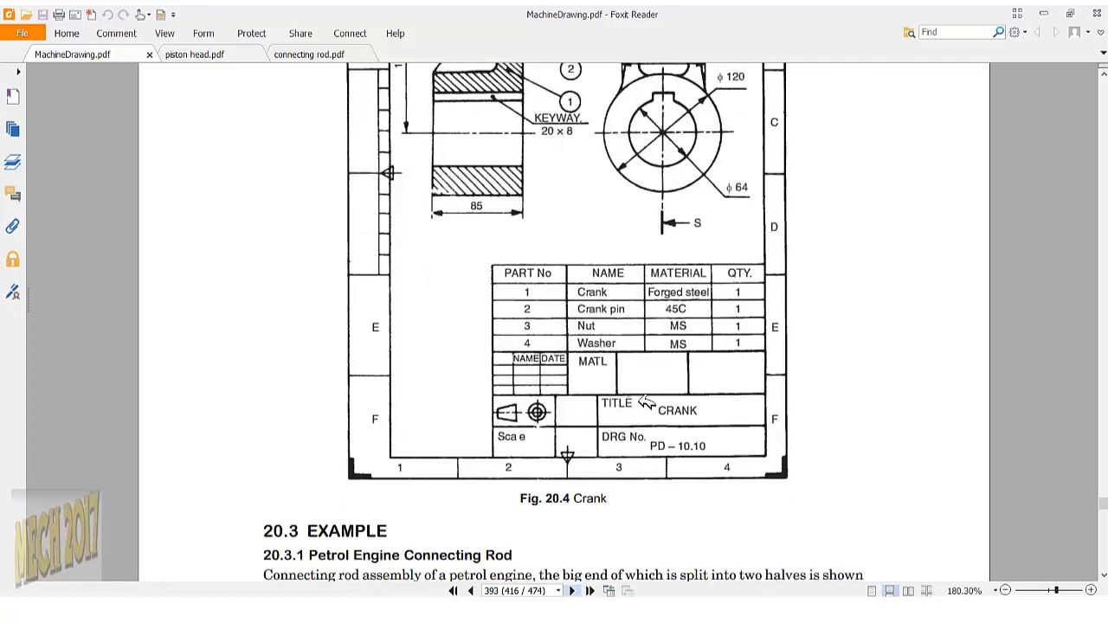
scroll(646, 404, "up", 2)
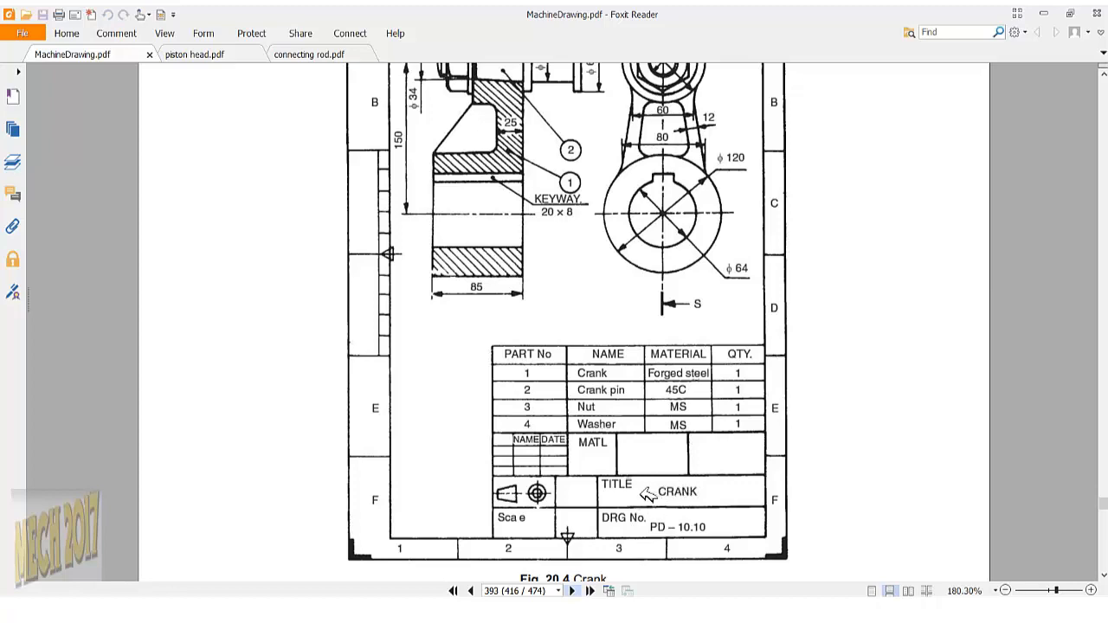
Return to the SOLIDWORKS drawing and delete the line separating the two empty rows below Q.A in the title block.
left_click(554, 611)
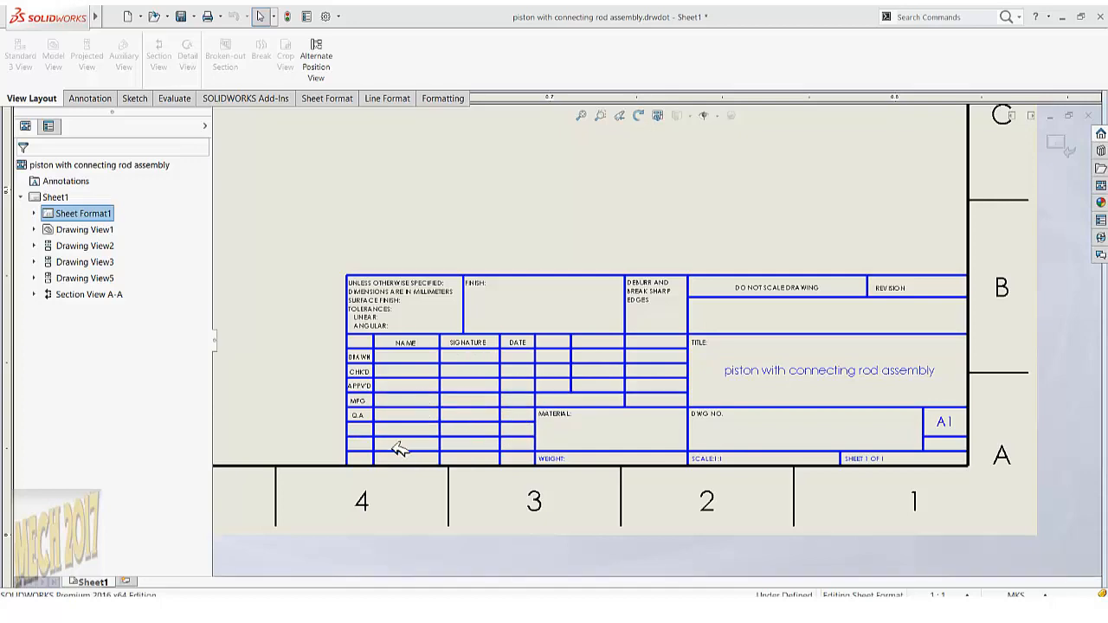
scroll(407, 437, "down", 2)
scroll(474, 413, "down", 2)
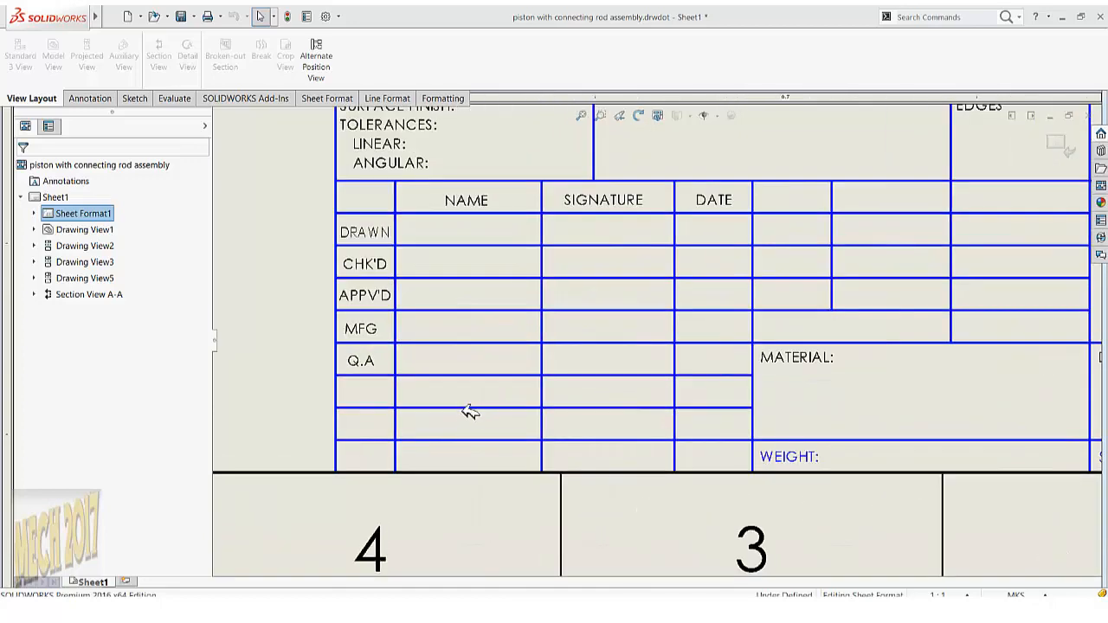
left_click(473, 405)
key("Delete")
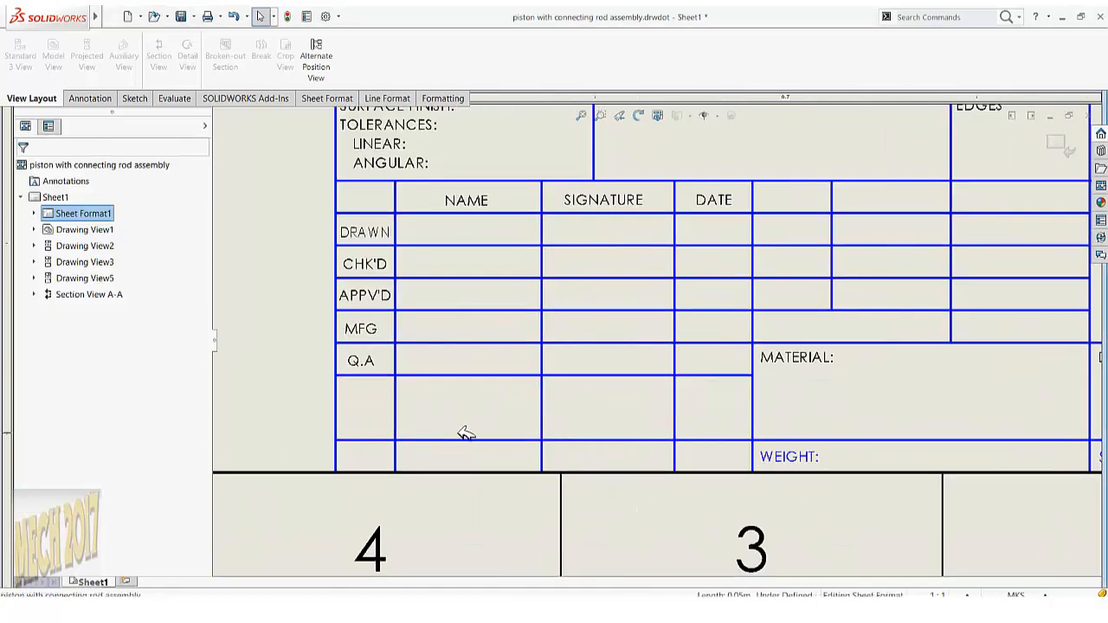
left_click(460, 440)
key("Delete")
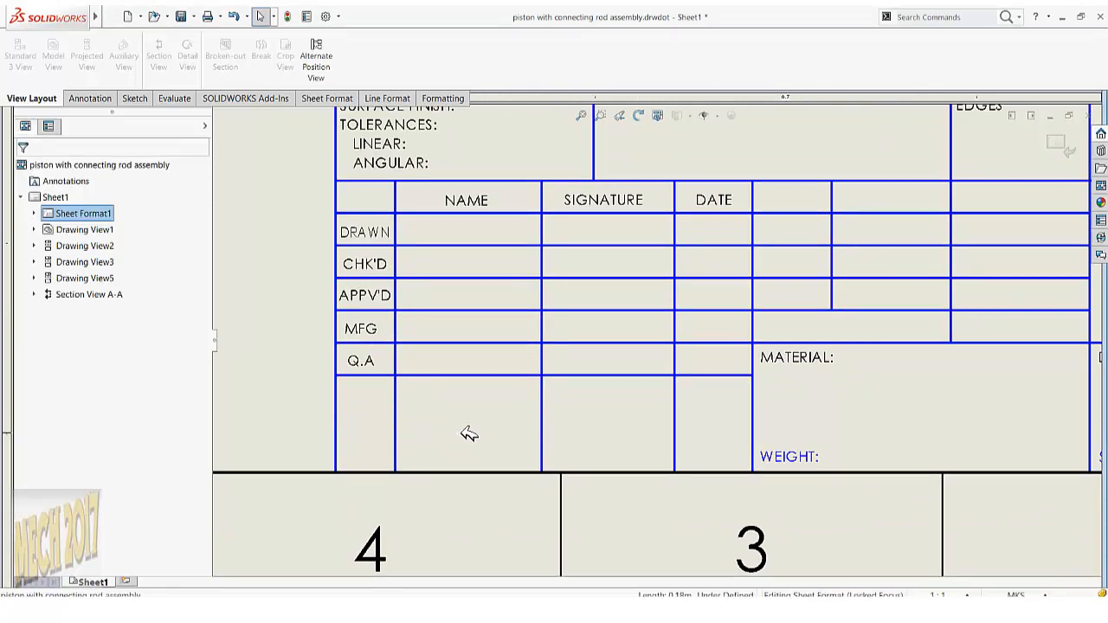
key("ctrl+z")
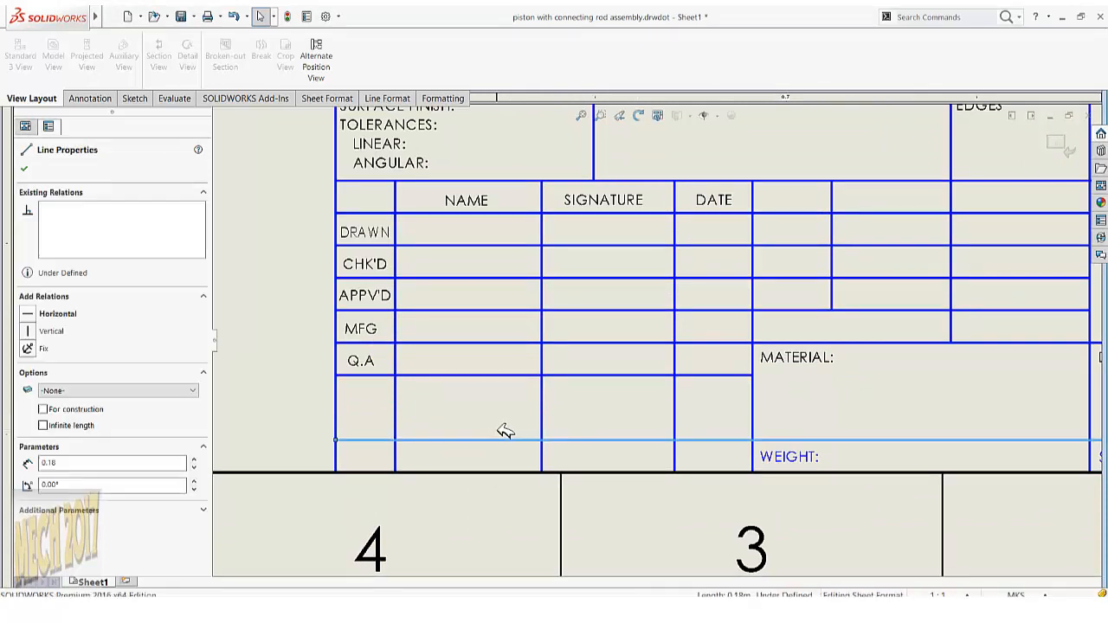
left_click(484, 415)
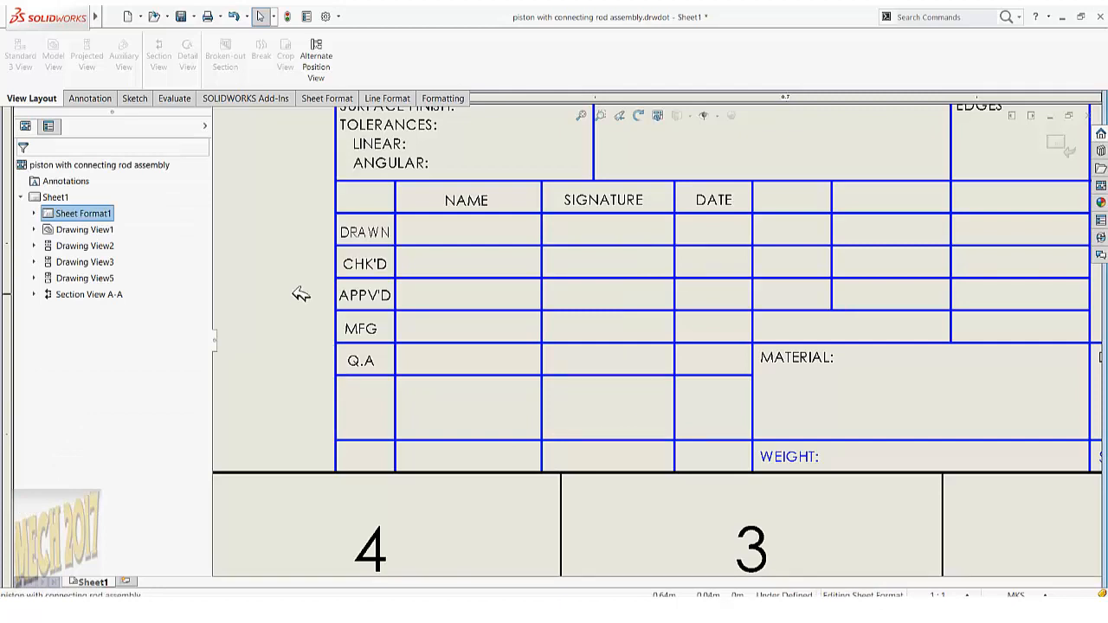
Power trim the remaining row line below Q.A across the label, NAME, SIGNATURE and DATE columns, keeping the line above WEIGHT.
left_click(135, 98)
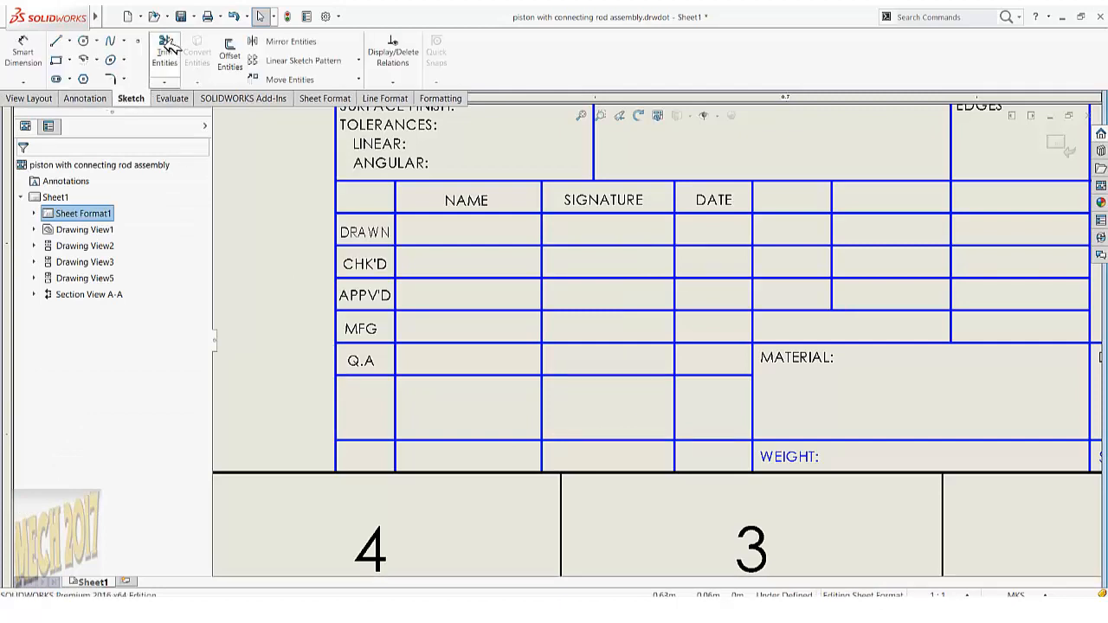
left_click(165, 52)
mouse_move(378, 435)
left_mouse_down()
mouse_move(381, 452)
mouse_move(423, 425)
mouse_move(618, 445)
mouse_move(740, 427)
mouse_move(740, 448)
left_mouse_up()
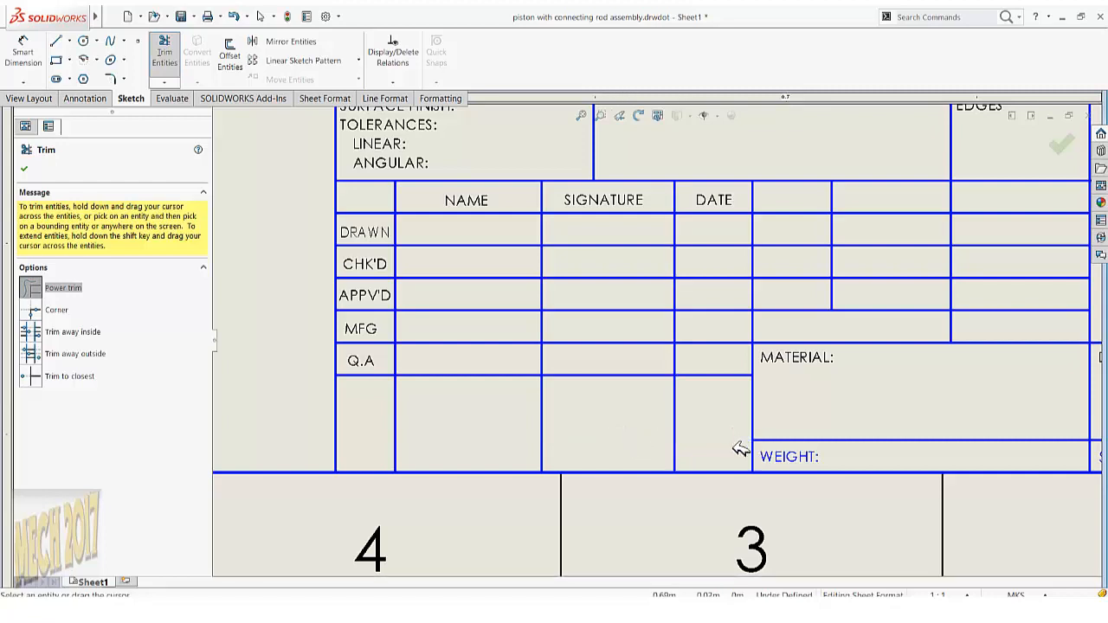
key("z")
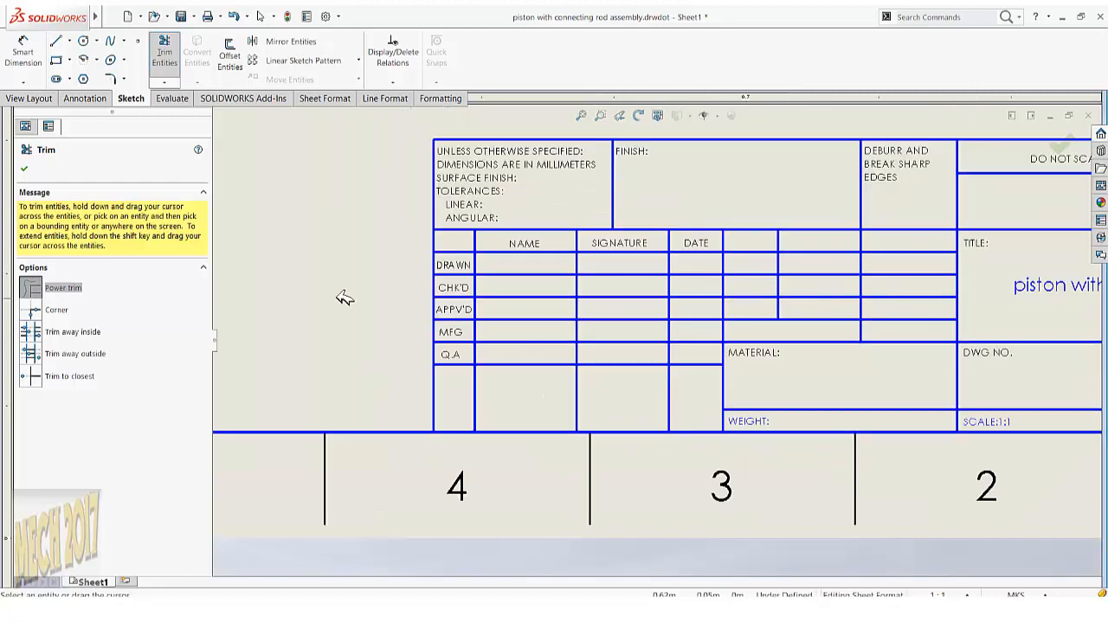
left_click(24, 168)
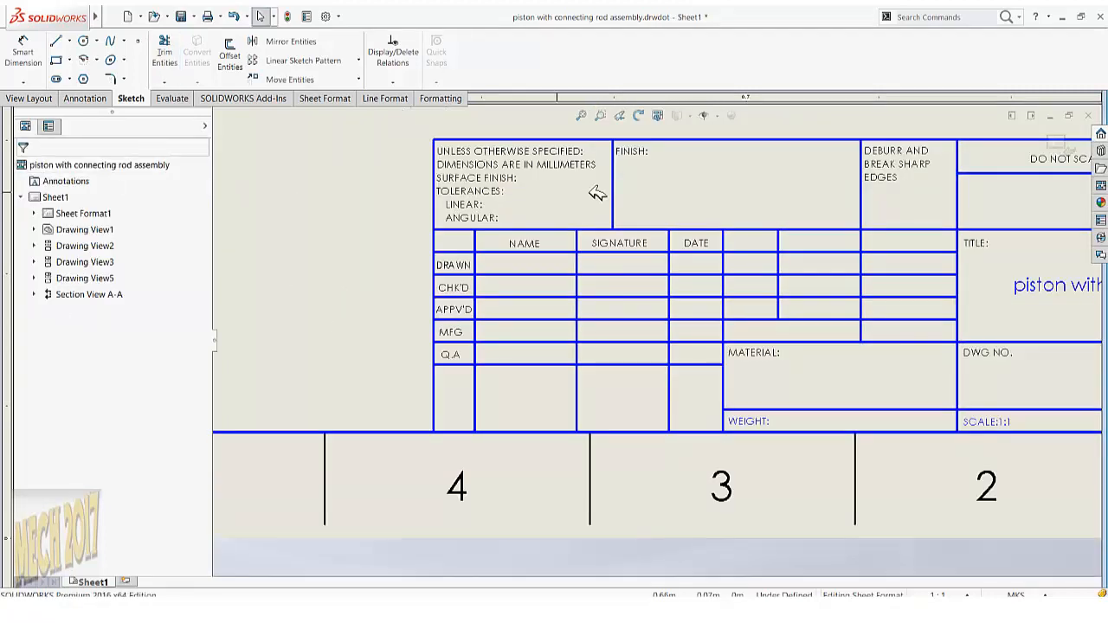
Exit sheet format editing and show the whole drawing sheet.
key("z")
scroll(938, 313, "down", 2)
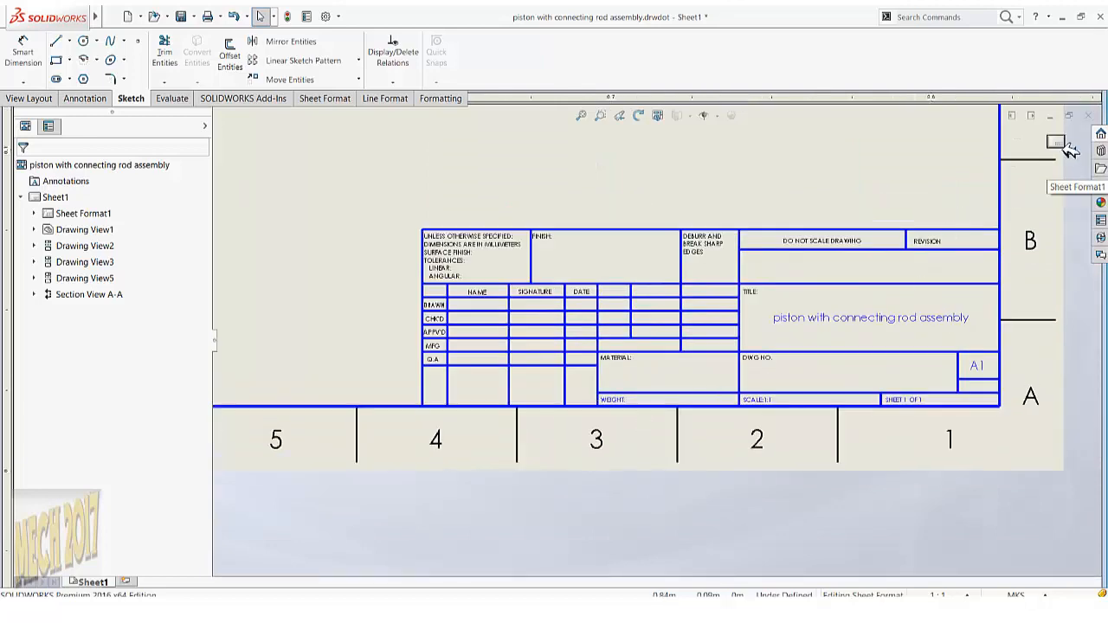
left_click(1061, 144)
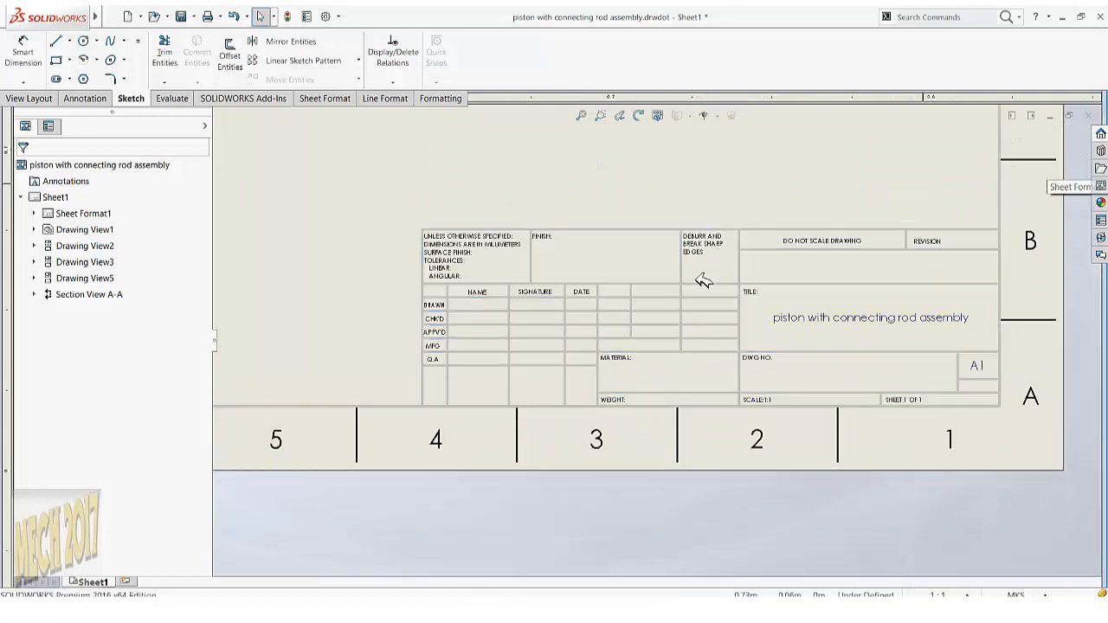
scroll(699, 280, "up", 4)
scroll(603, 259, "down", 2)
key("f")
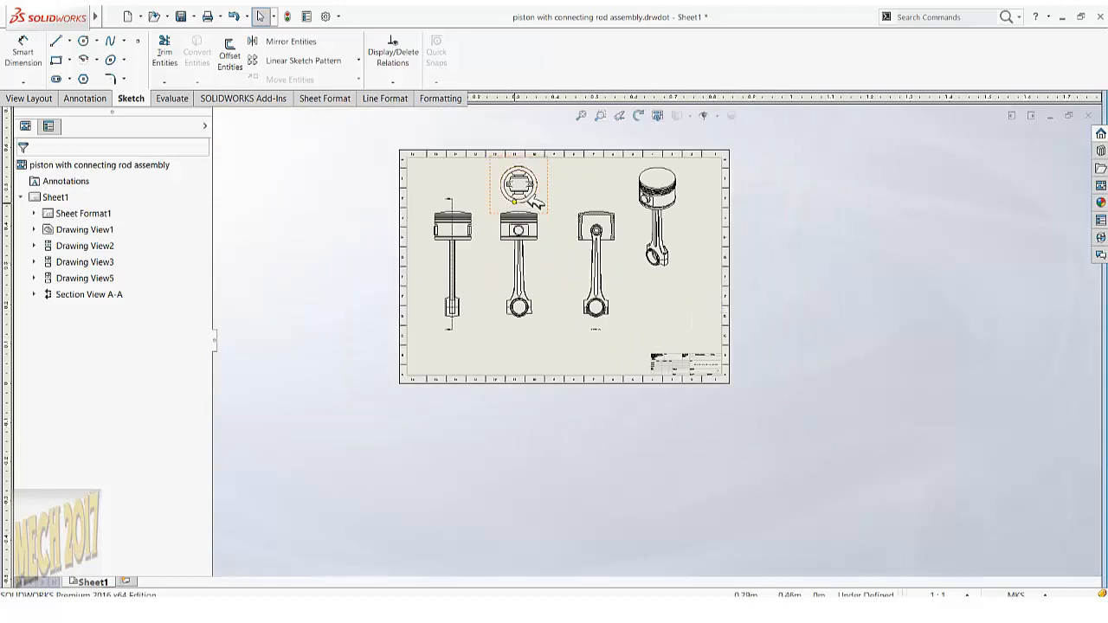
Save the sheet format in the sheetformat folder under the file name MECH CUFE.
left_click(114, 18)
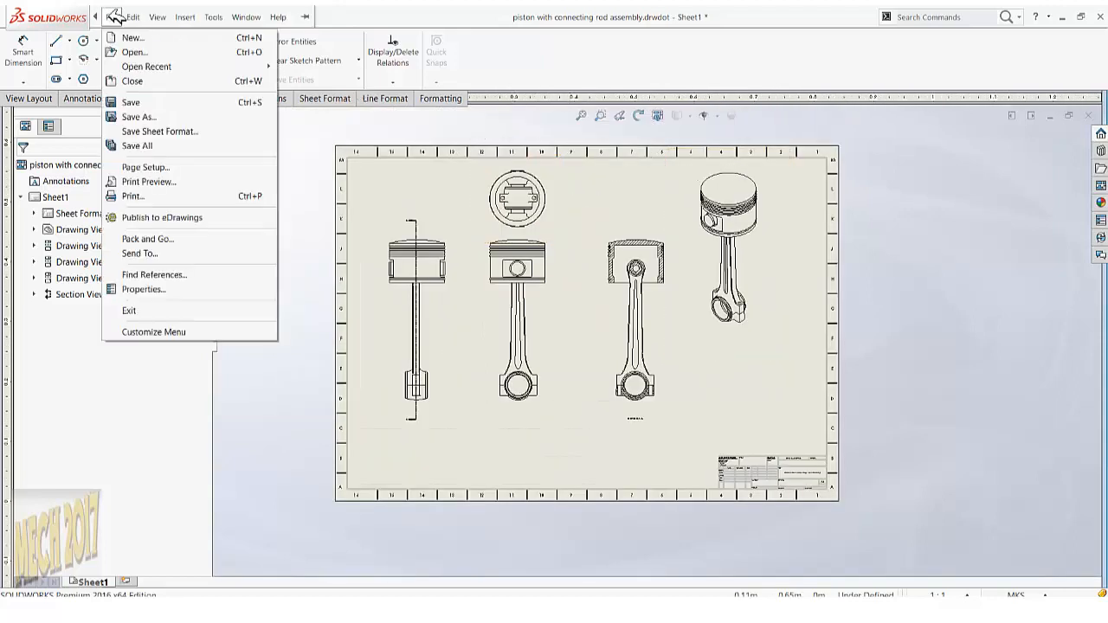
left_click(176, 132)
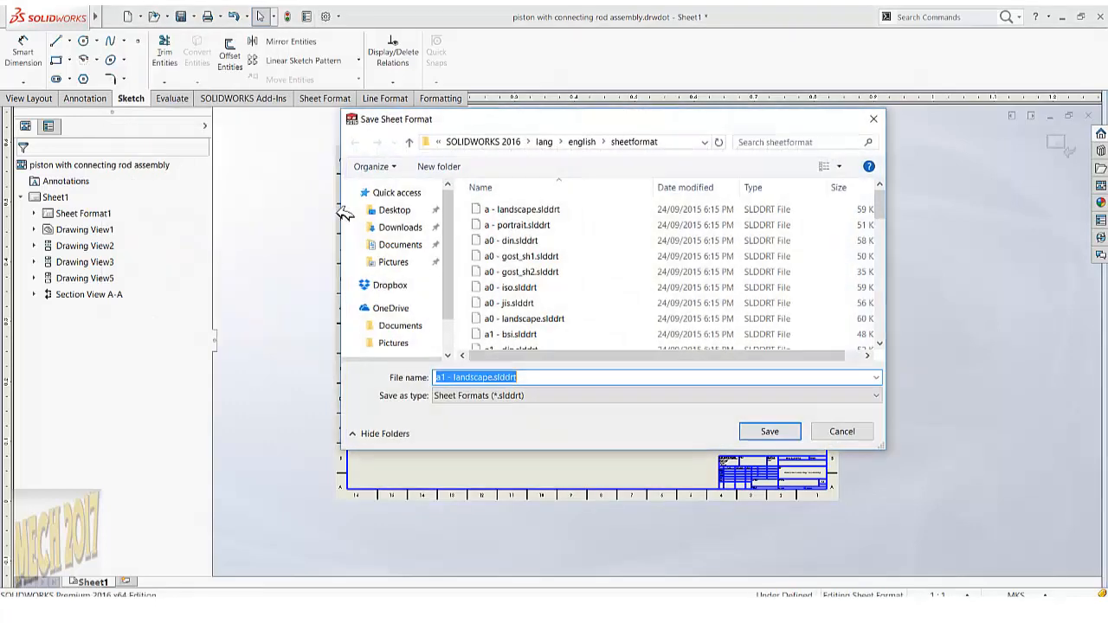
left_click(533, 377)
left_click_drag(532, 378, 457, 379)
key("Caps_Lock")
type("MECH CUFE")
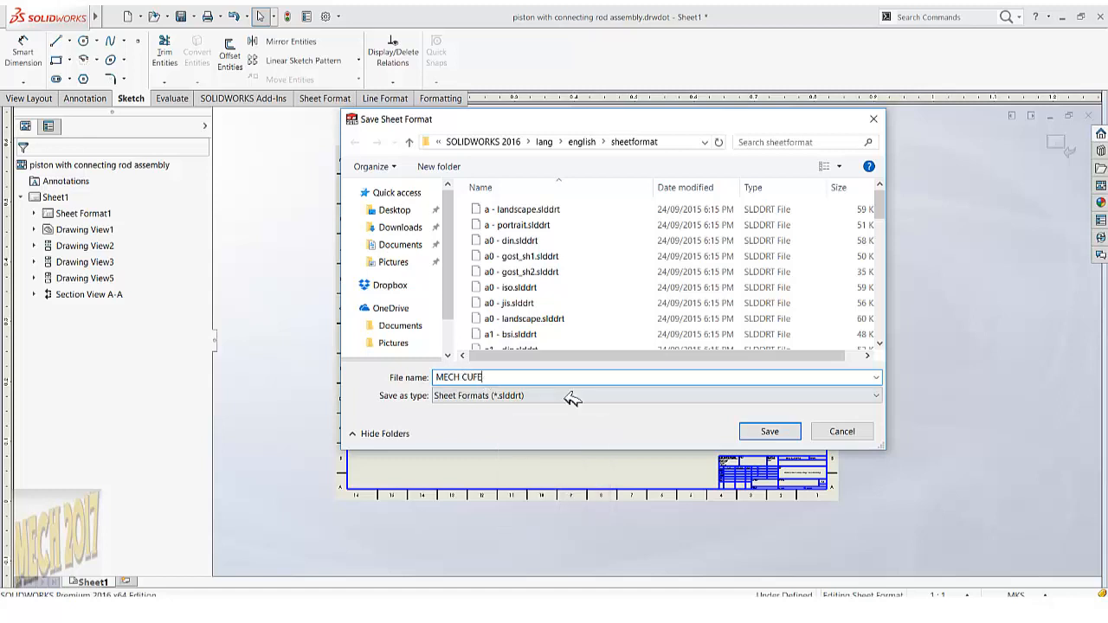
left_click(769, 431)
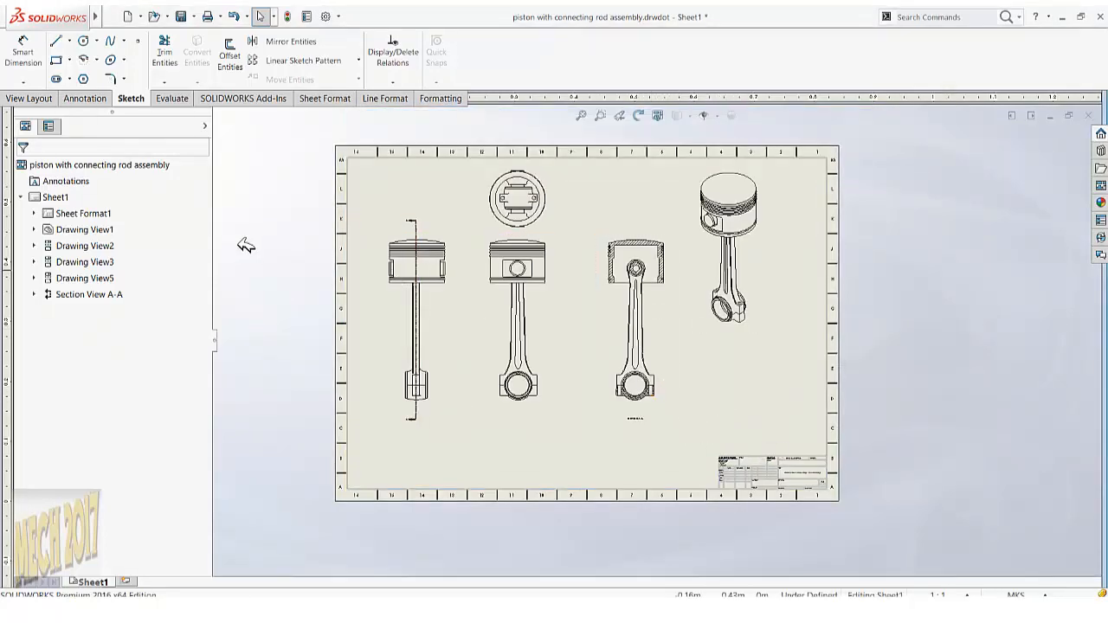
Apply the MECH CUFE sheet format to Sheet1, including non-standard formats in the list, and delete the modified notes.
right_click(43, 197)
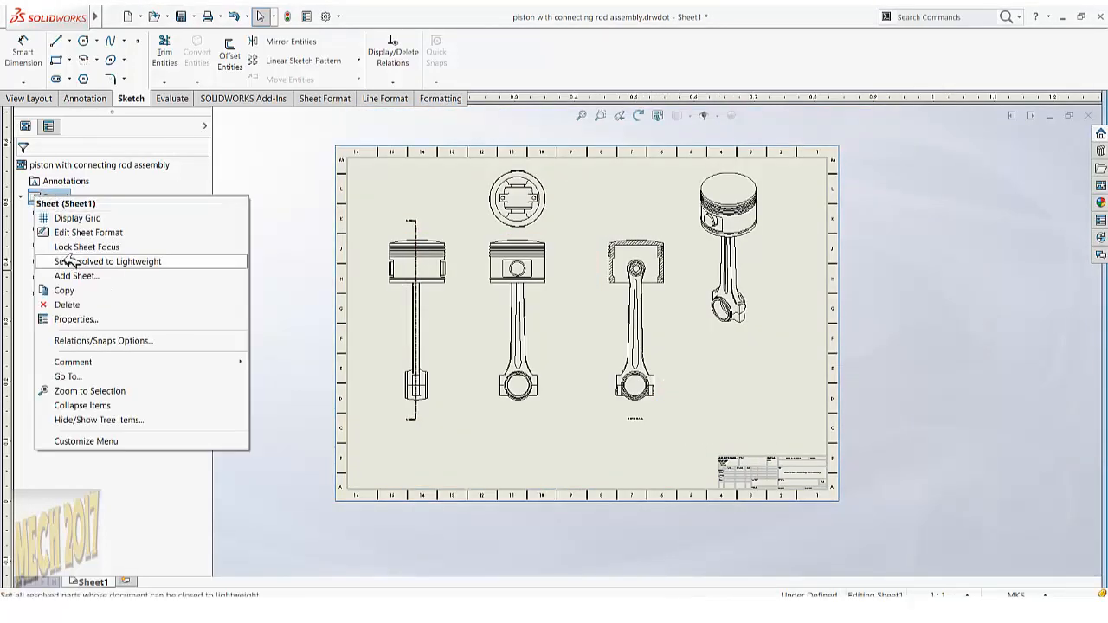
left_click(80, 320)
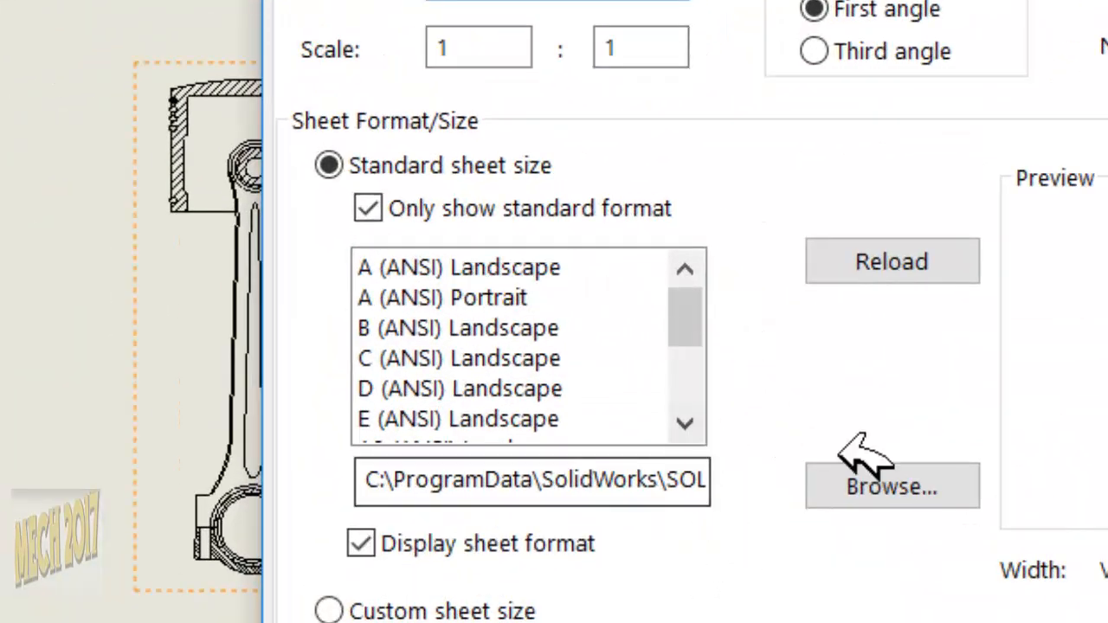
left_click(424, 206)
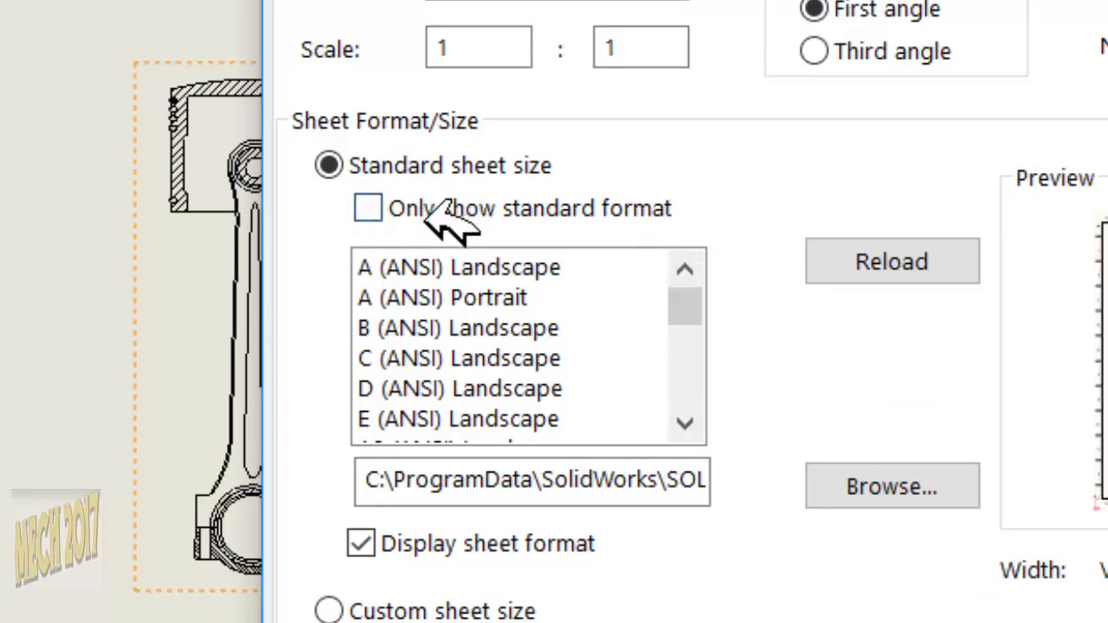
left_click_drag(683, 303, 476, 342)
left_click(462, 327)
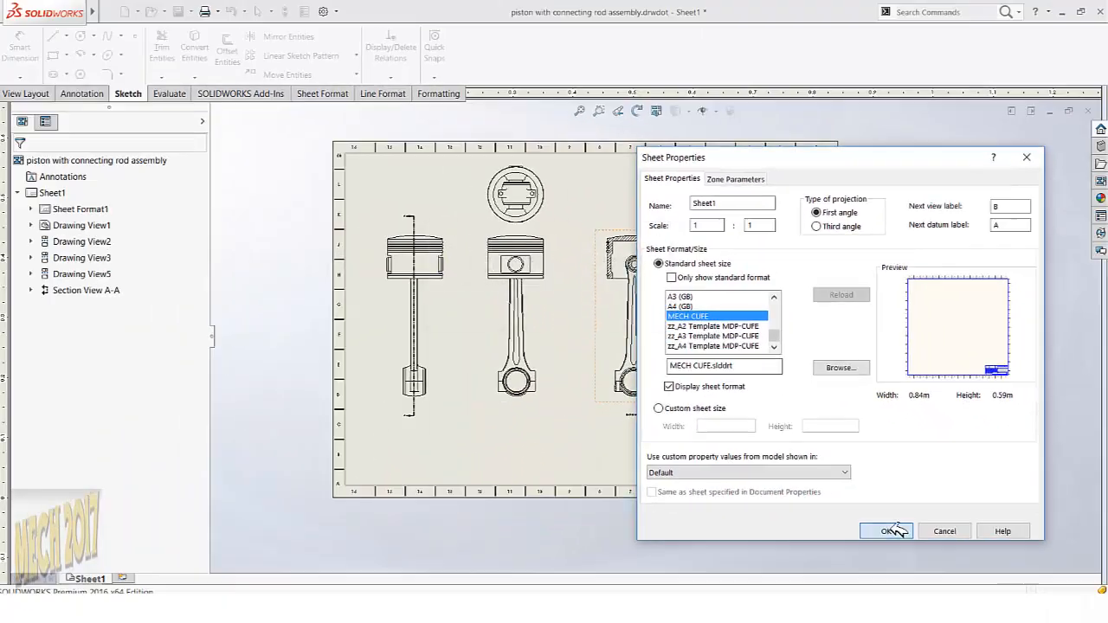
left_click(885, 530)
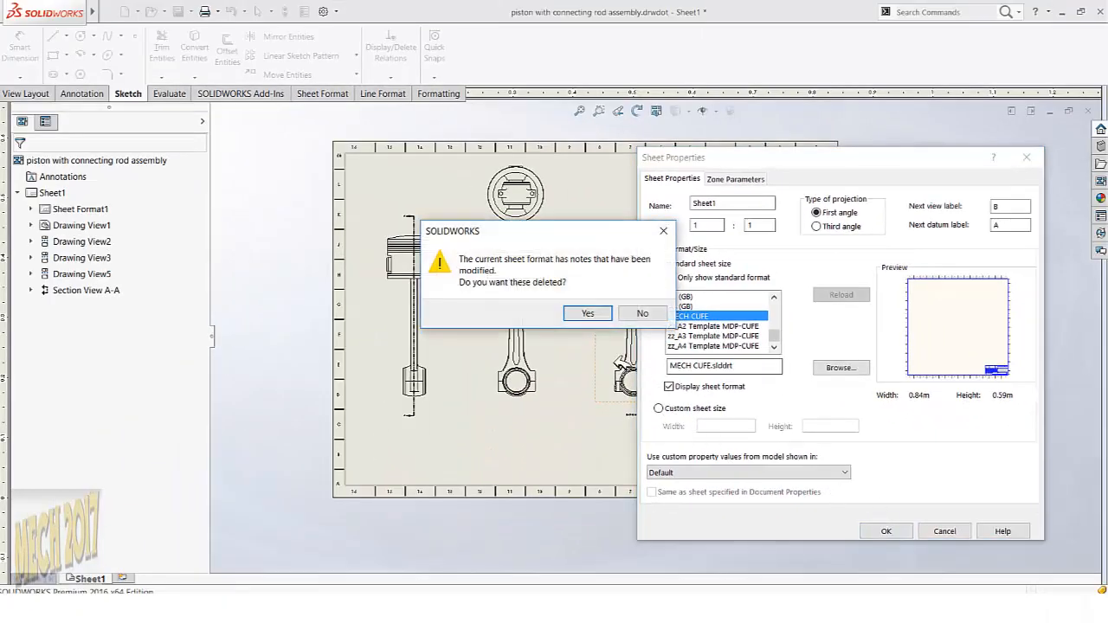
left_click(596, 312)
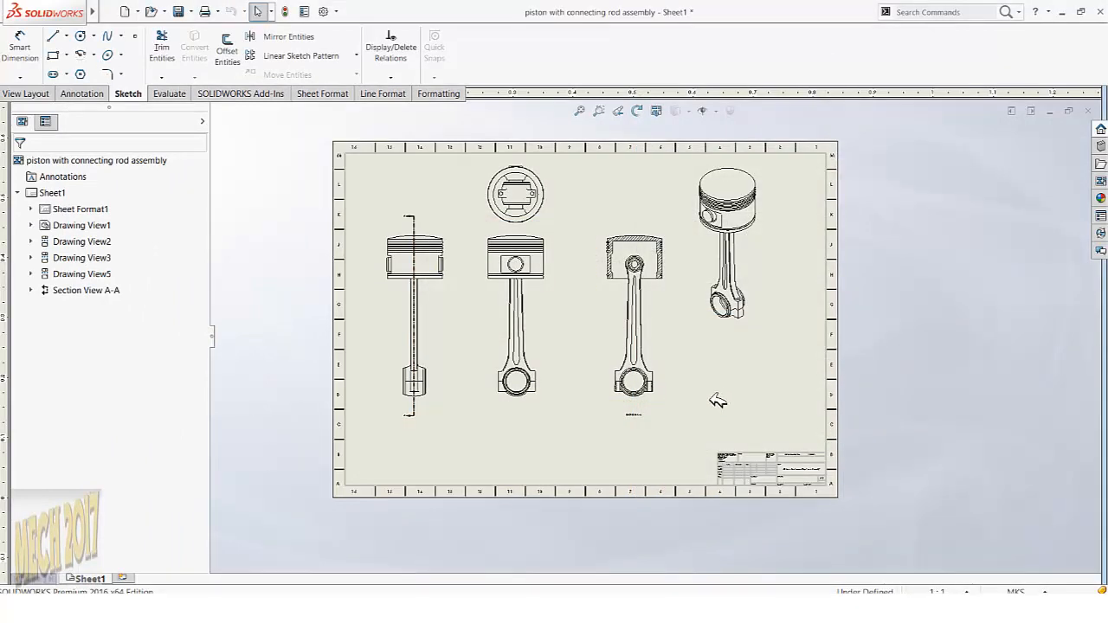
Examine the title block of the applied sheet format on the drawing sheet.
scroll(783, 483, "down", 6)
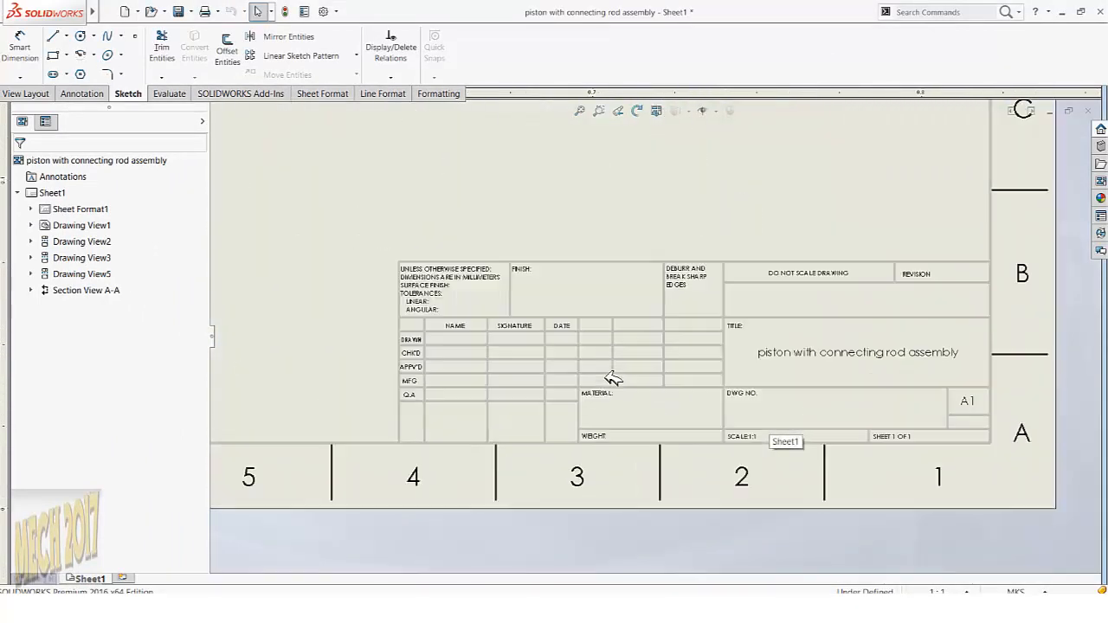
scroll(784, 364, "up", 6)
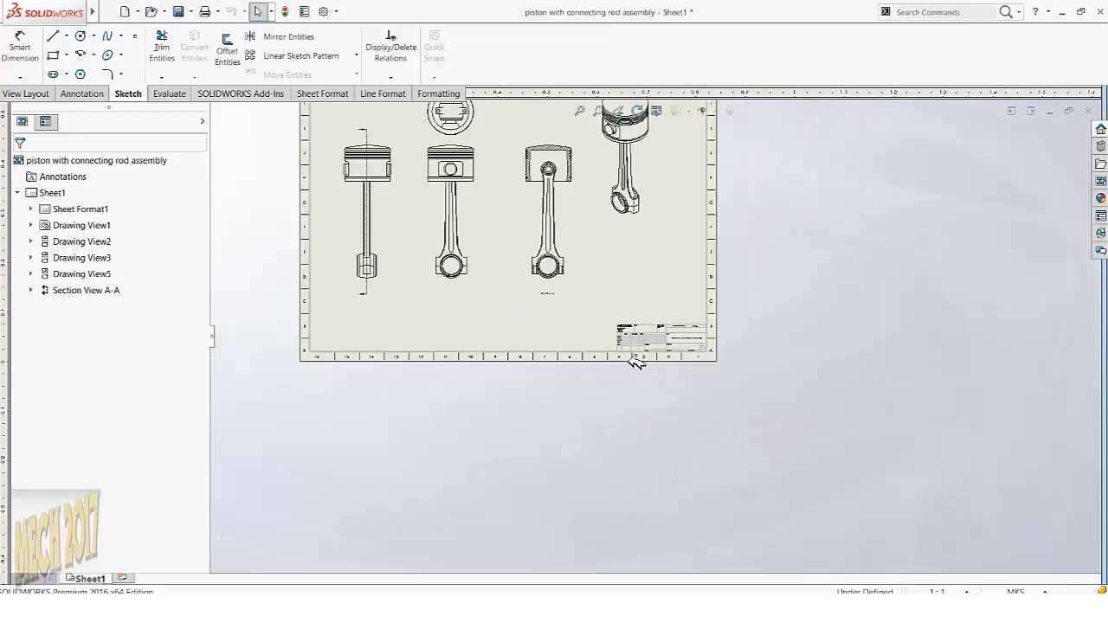
scroll(597, 381, "down", 3)
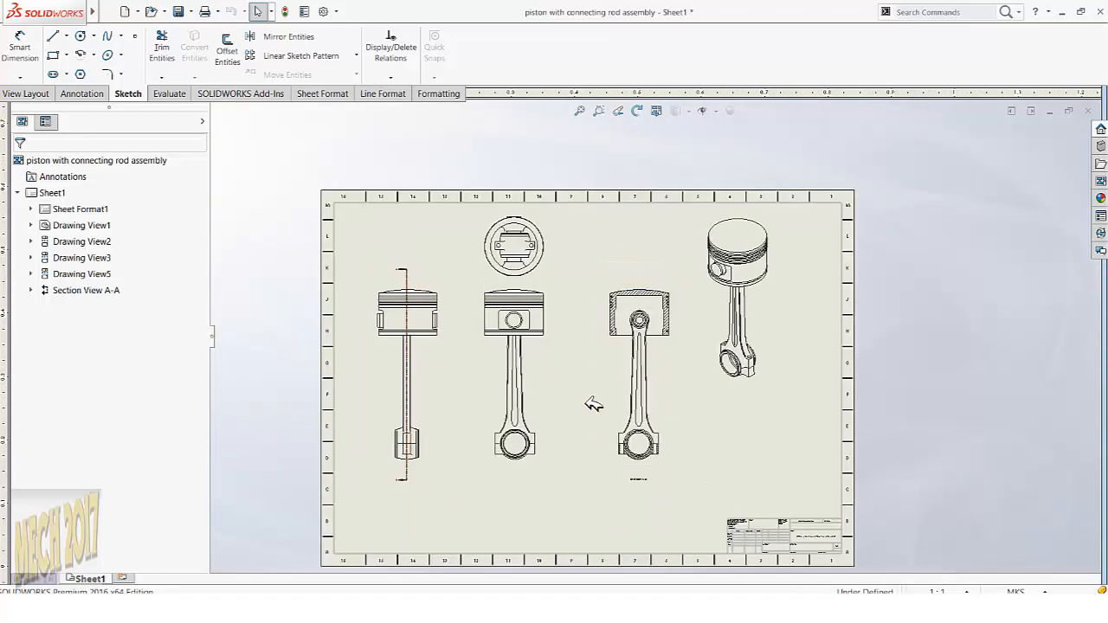
scroll(597, 394, "up", 3)
scroll(640, 396, "down", 1)
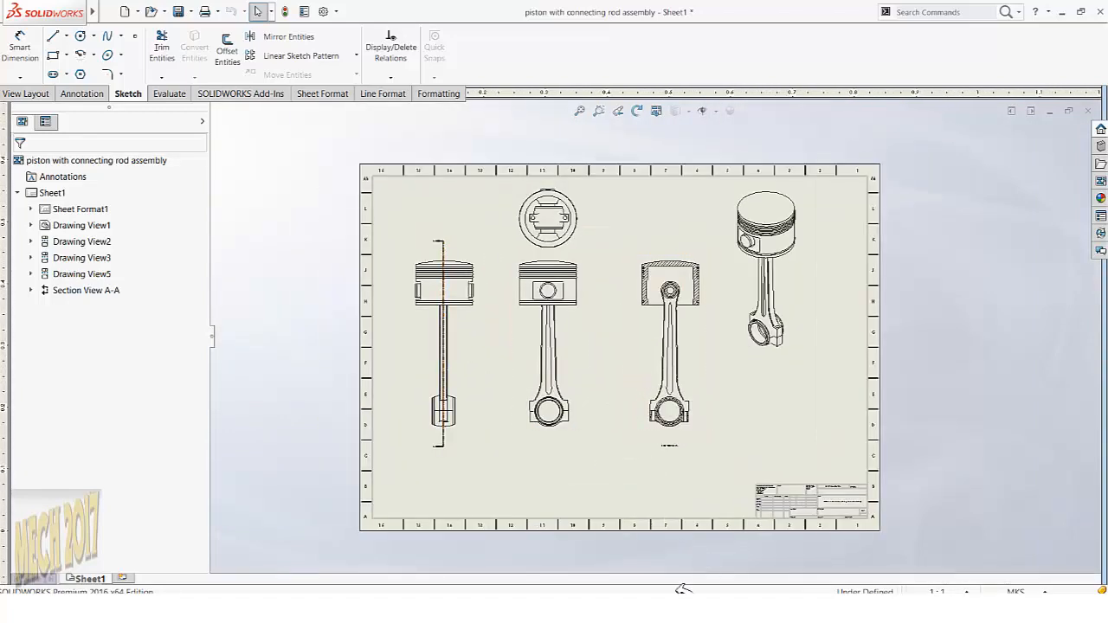
Switch to the Notepad topic list, highlight "Making Your Own Template" in item 5, and minimize the list.
key("alt+Tab")
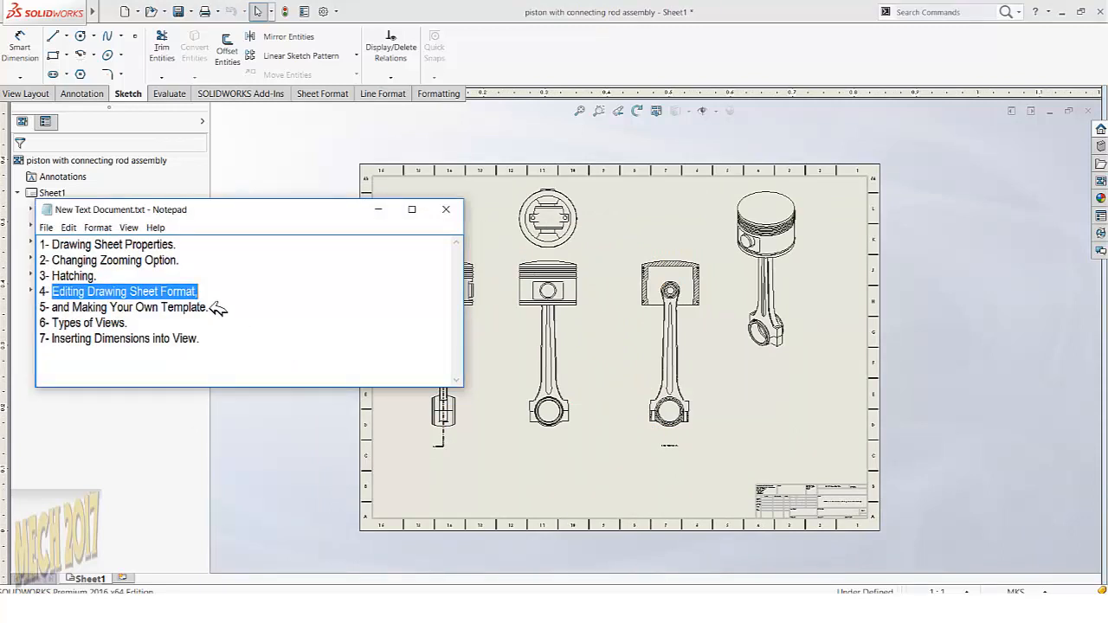
left_click_drag(218, 310, 122, 308)
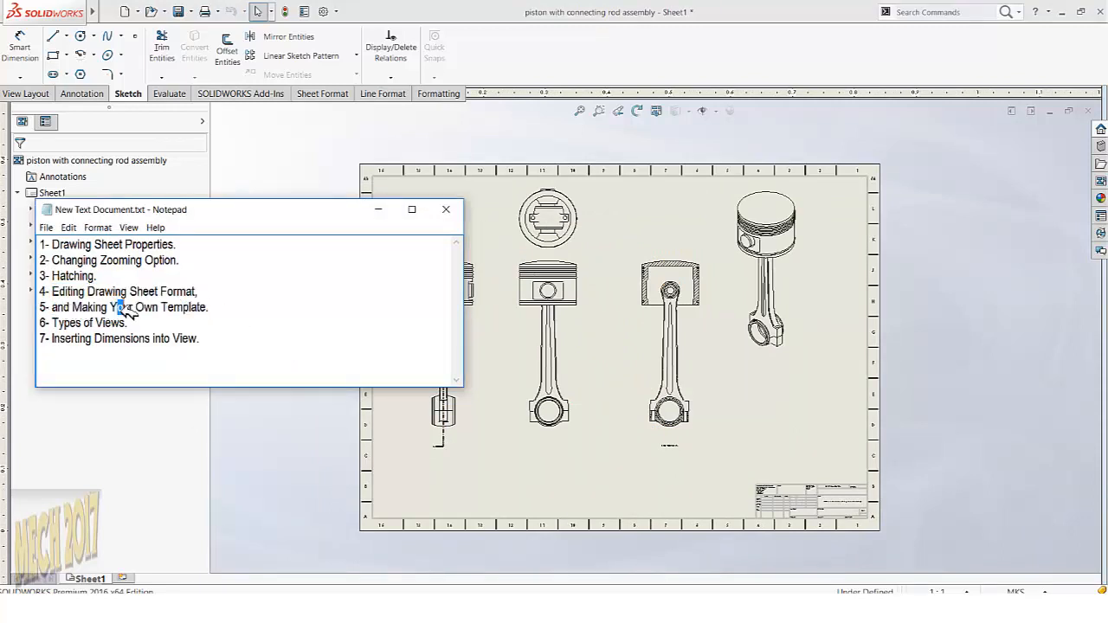
left_click_drag(210, 307, 69, 309)
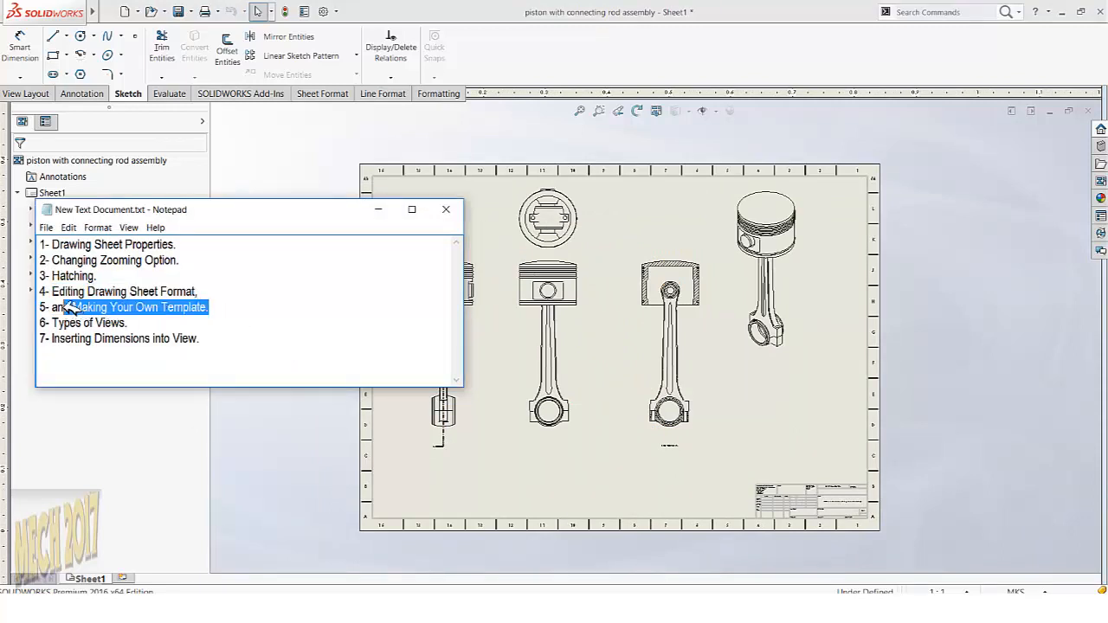
left_click(378, 210)
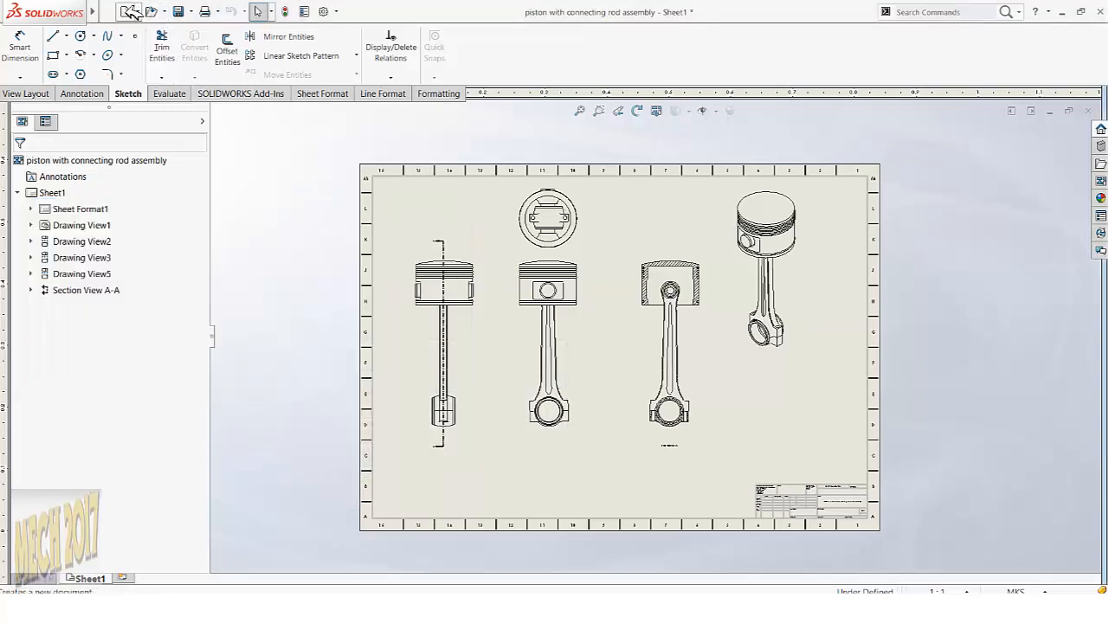
Check the available drawing templates in the advanced new-document view and close it without creating a document.
left_click(129, 12)
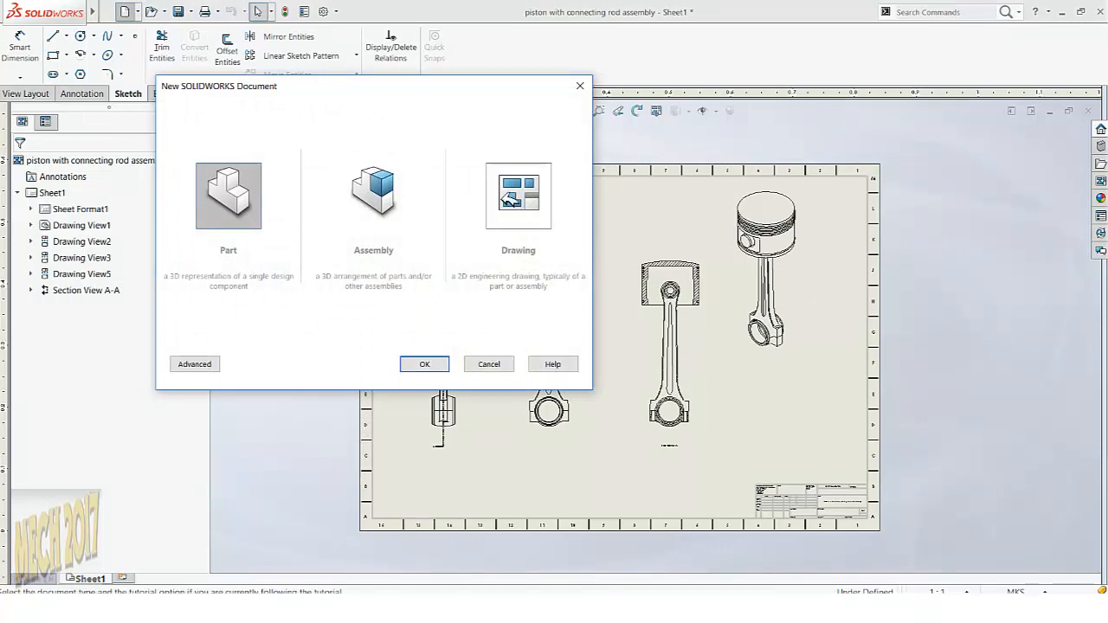
left_click(518, 199)
left_click(193, 364)
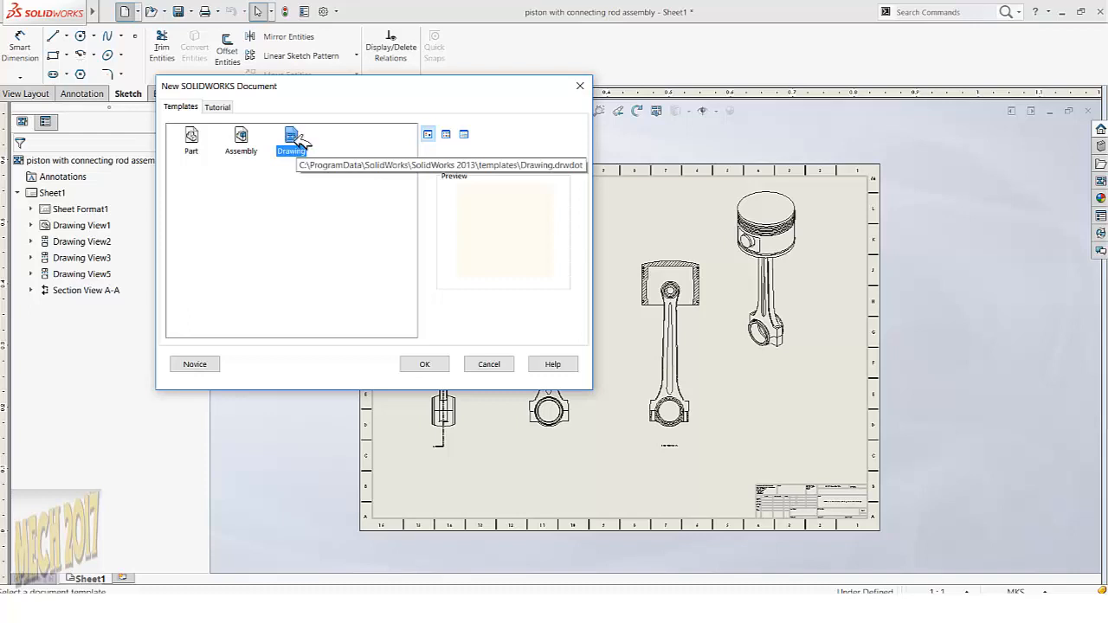
left_click(508, 362)
Set the drawing's units to MMGS (millimeter, gram, second) and save the drawing.
left_click(1042, 590)
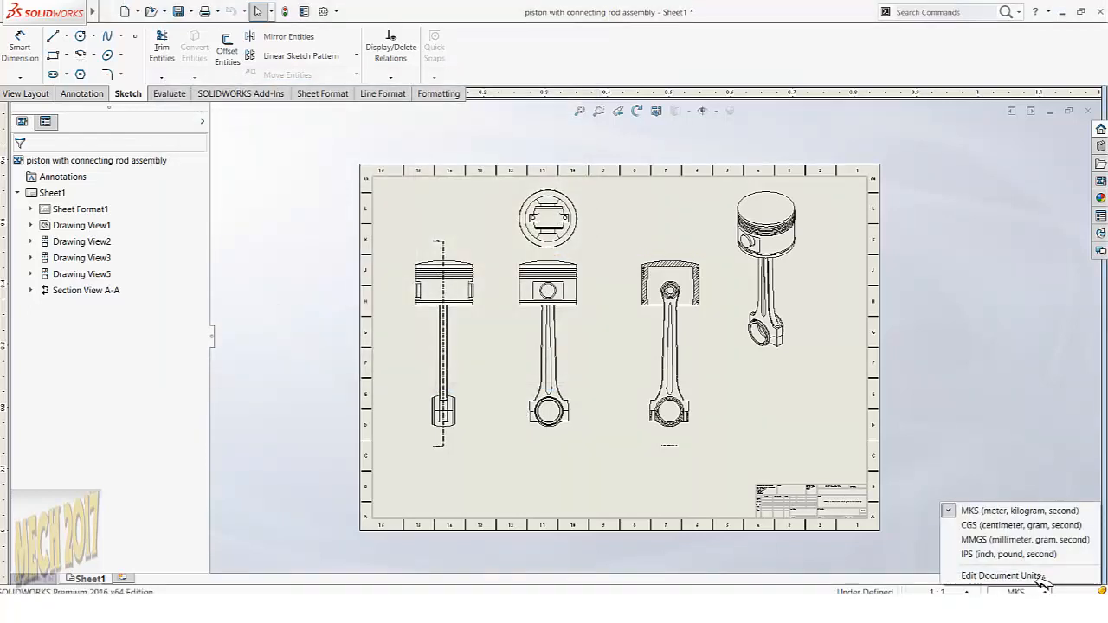
left_click(1014, 540)
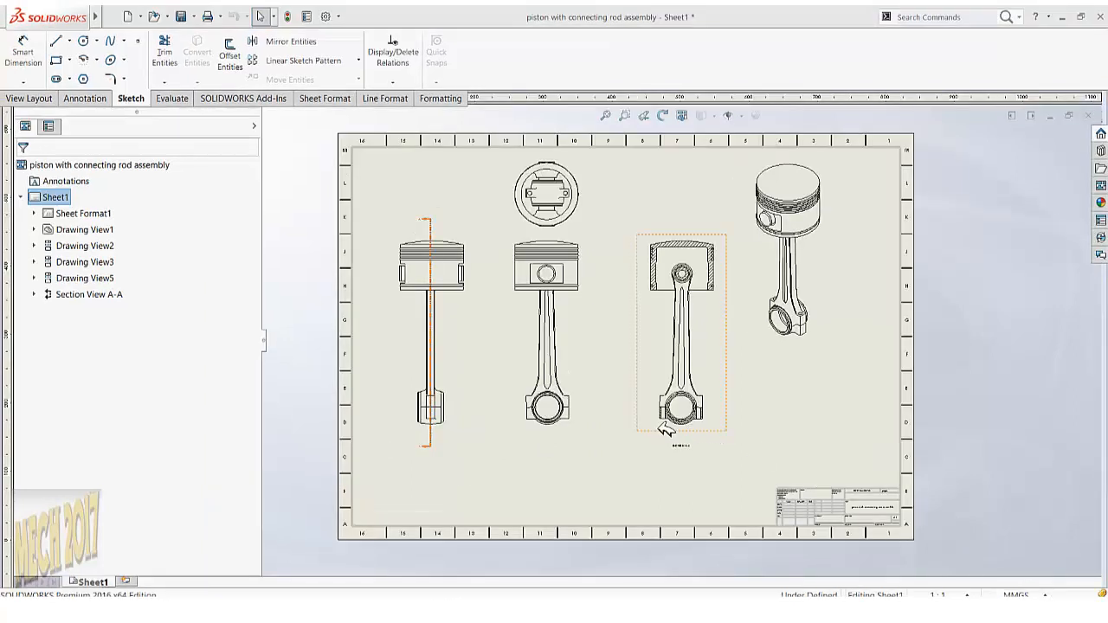
left_click(181, 16)
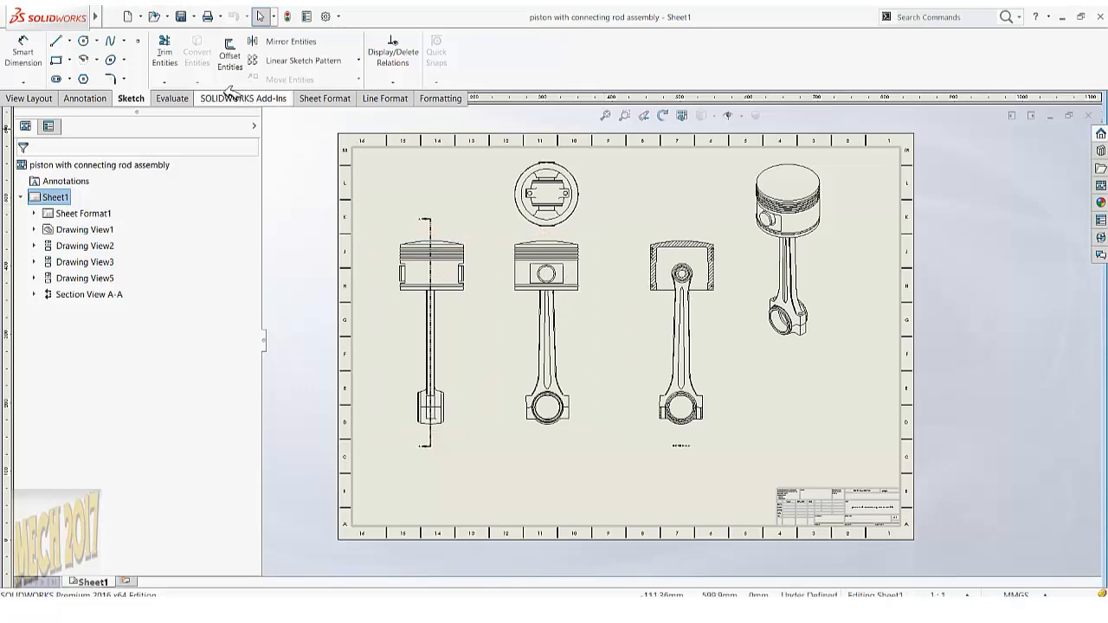
Save the drawing as a drawing template in the templates folder, replacing piston with connecting rod assembly.DRWDOT and accepting the removal of models from its views.
left_click(195, 16)
left_click(206, 48)
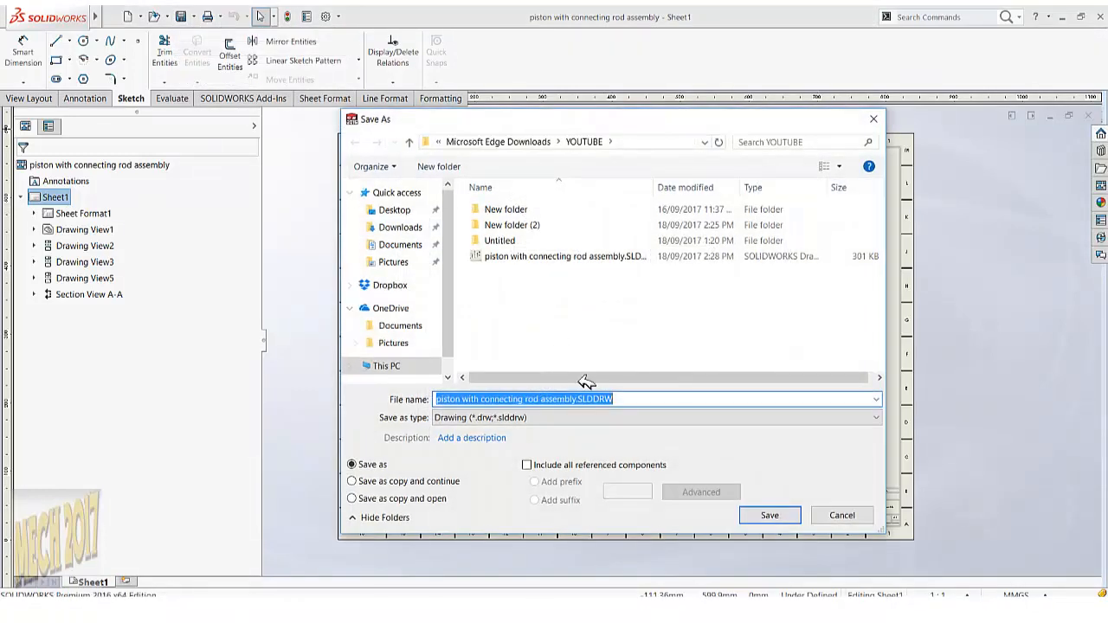
left_click(554, 417)
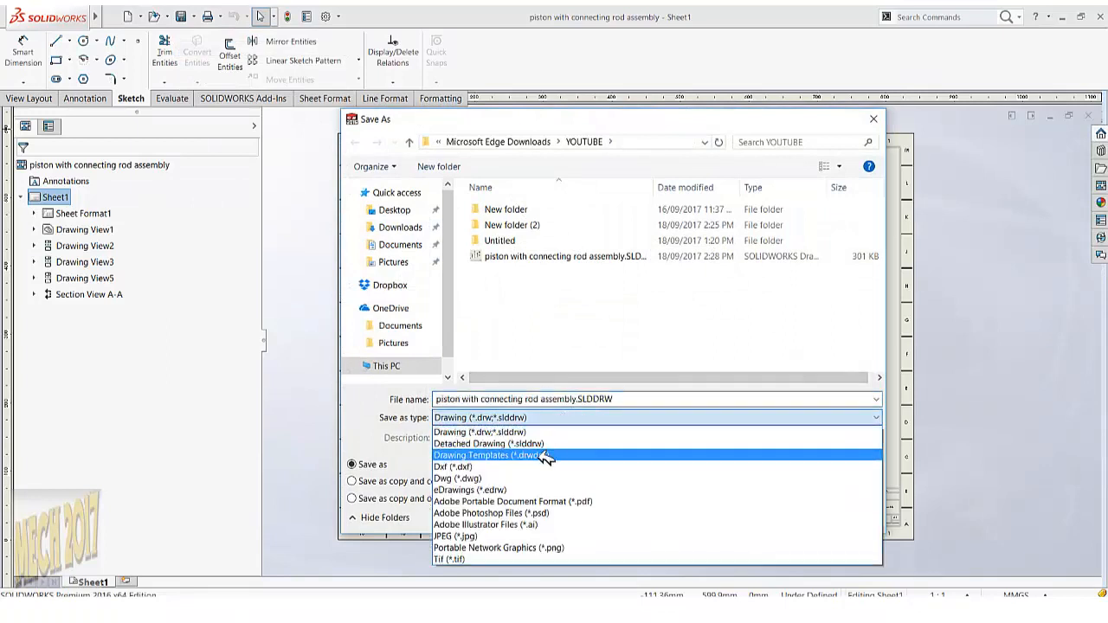
left_click(546, 455)
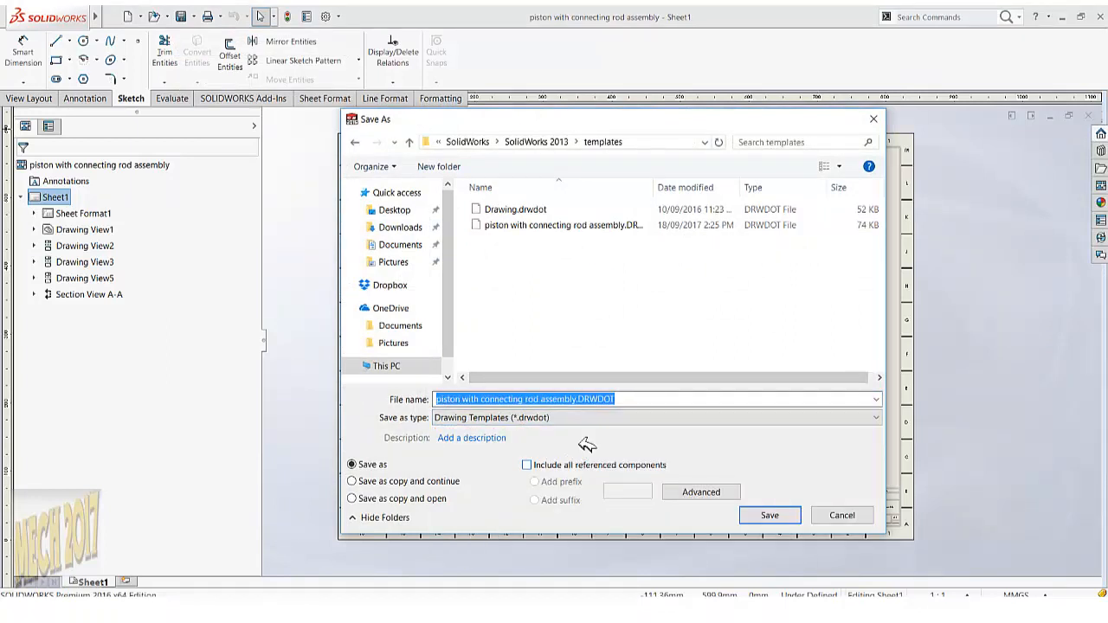
left_click(538, 224)
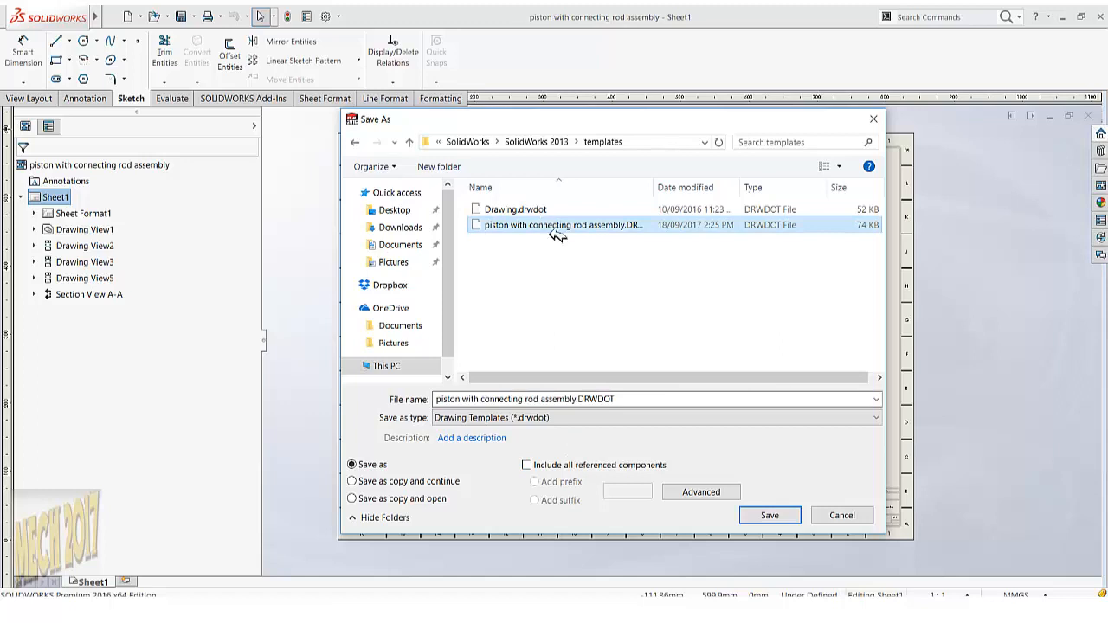
left_click(583, 399)
left_click(584, 399)
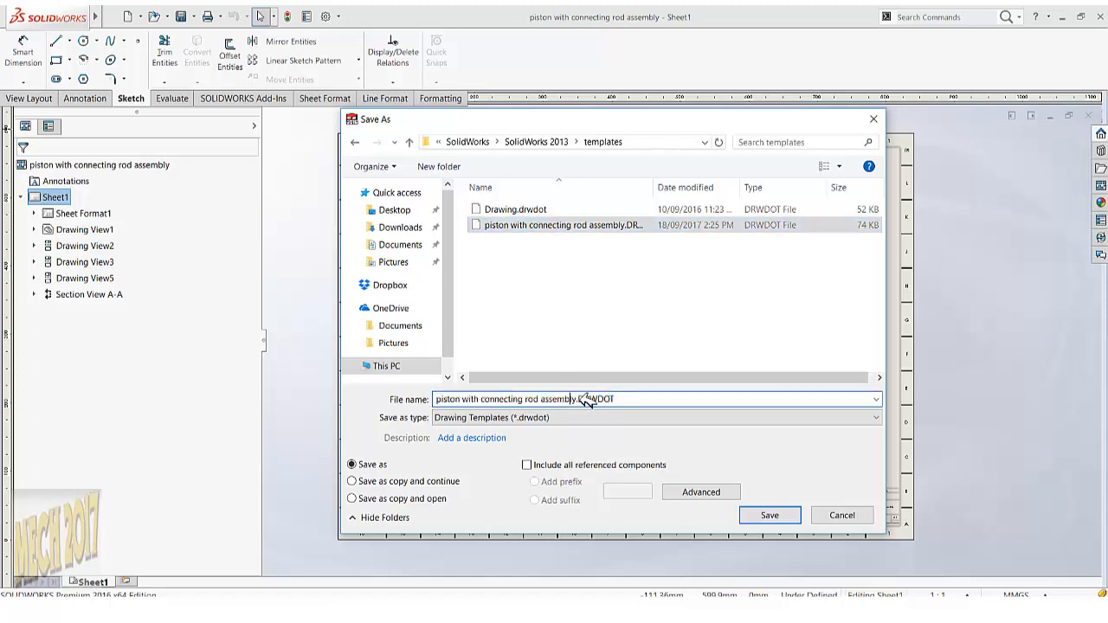
left_click(771, 515)
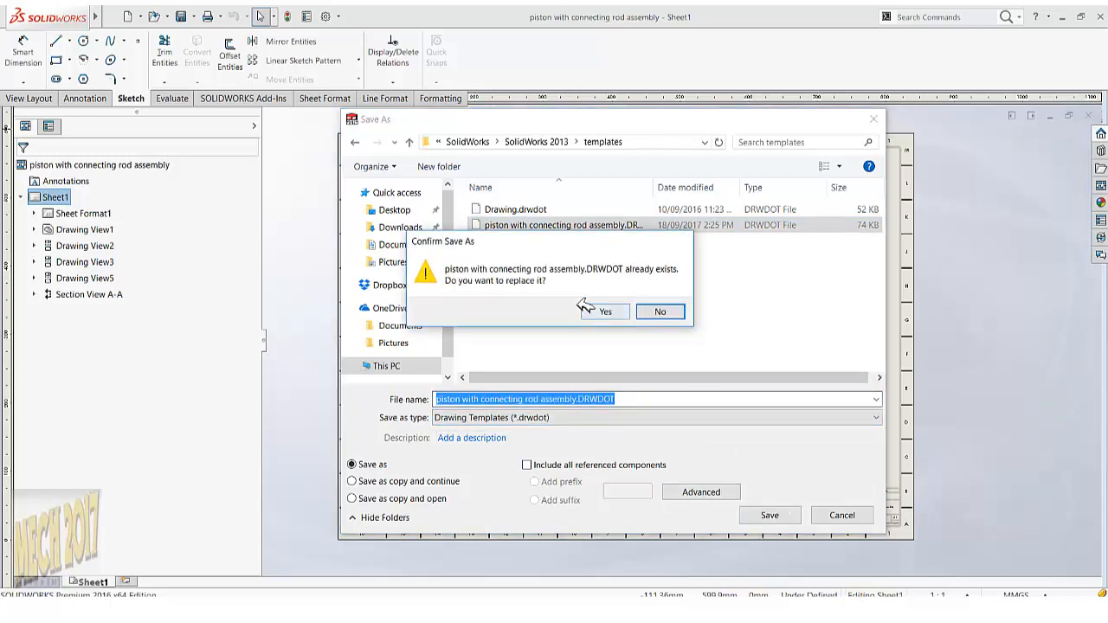
left_click(613, 311)
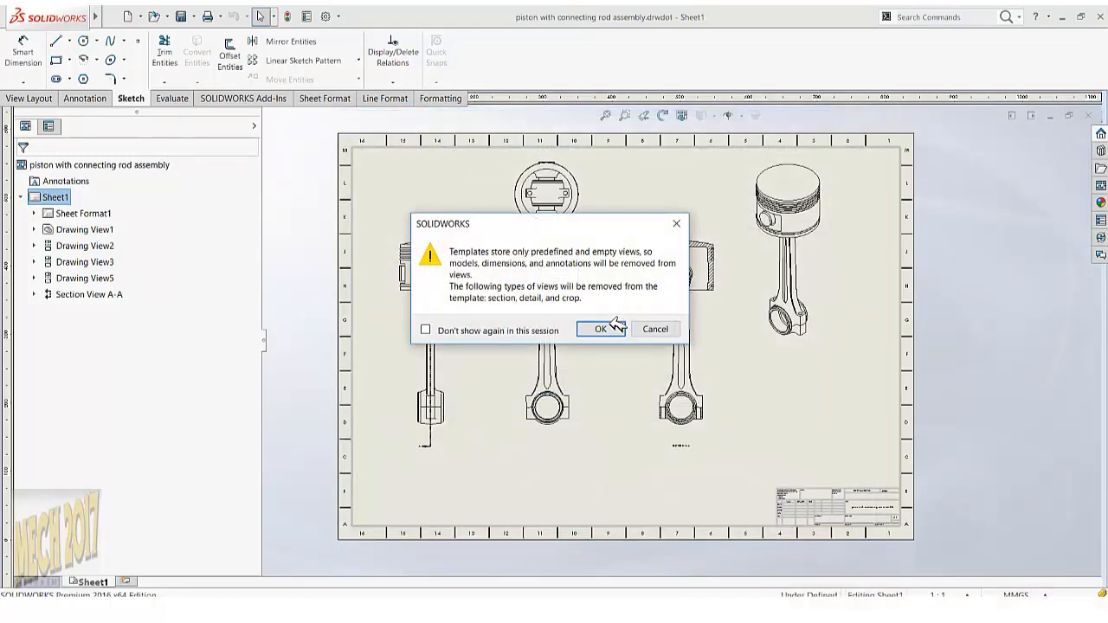
mouse_move(532, 229)
left_mouse_down()
mouse_move(860, 321)
mouse_move(863, 345)
mouse_move(545, 308)
left_mouse_up()
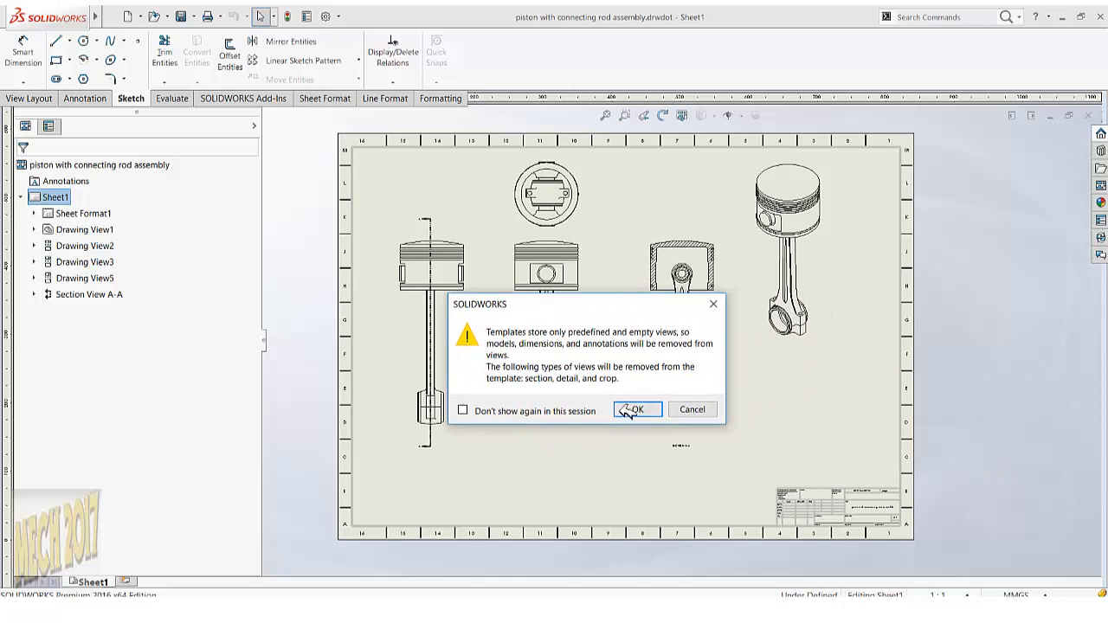
left_click(641, 409)
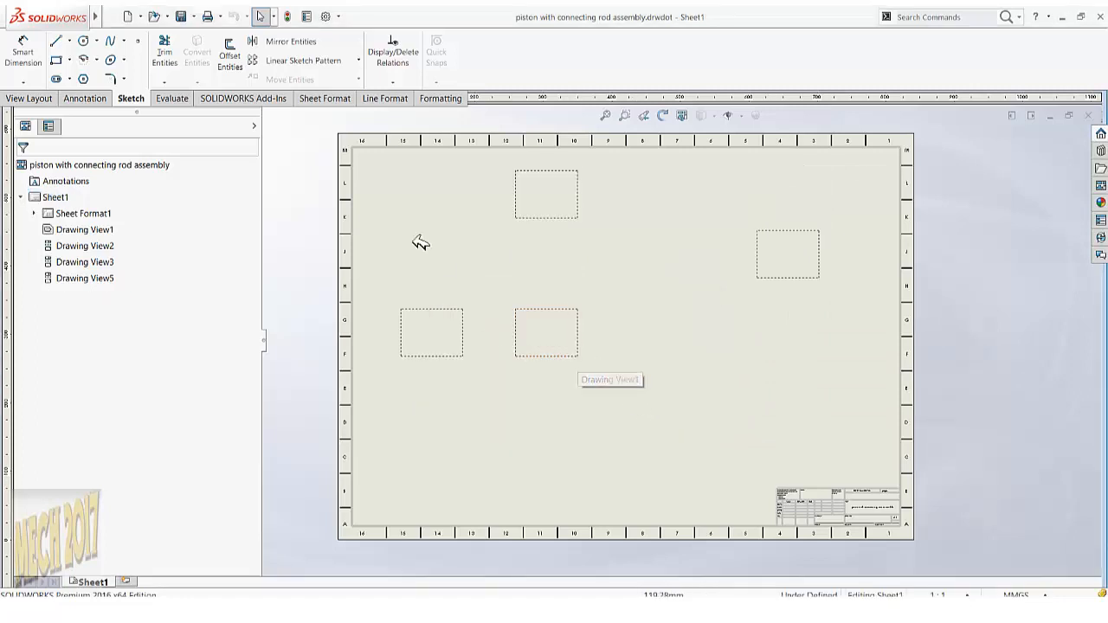
Preview the piston with connecting rod assembly template, but start a new drawing from the Drawing template.
left_click(127, 17)
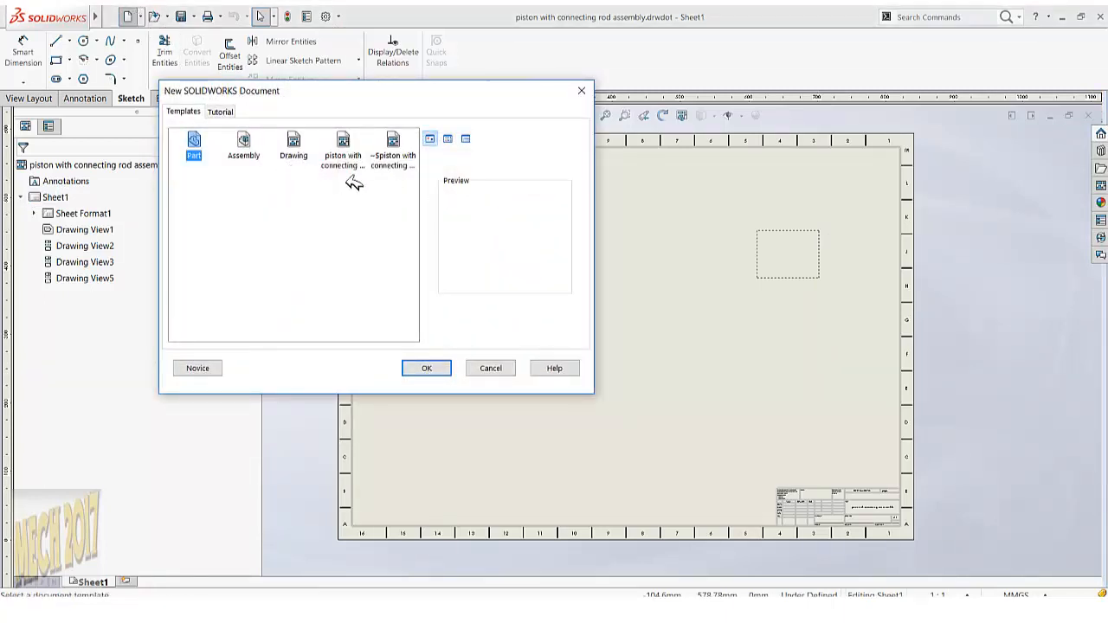
left_click(346, 147)
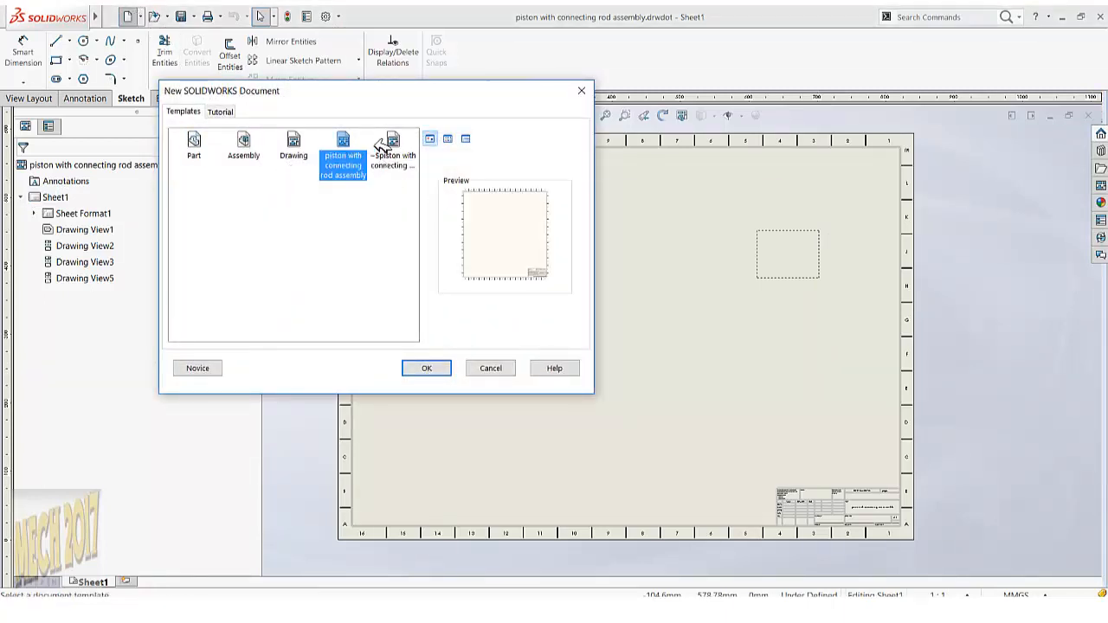
left_click(294, 144)
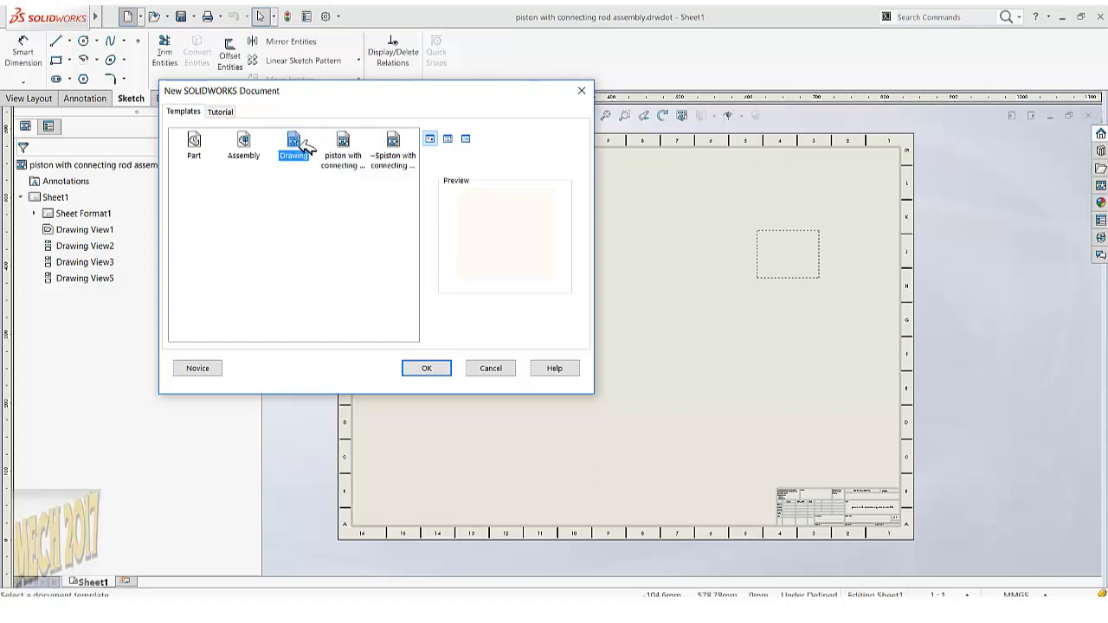
left_click(438, 367)
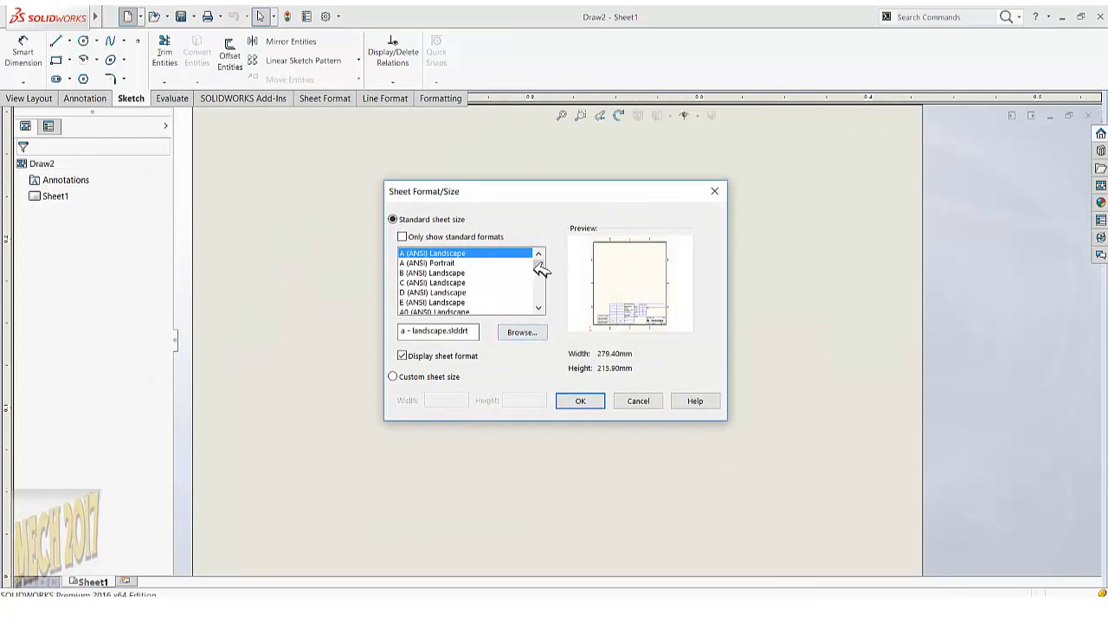
Browse the standard sheet sizes and create the new drawing with the MECH CUFE sheet format.
scroll(541, 270, "down", 1)
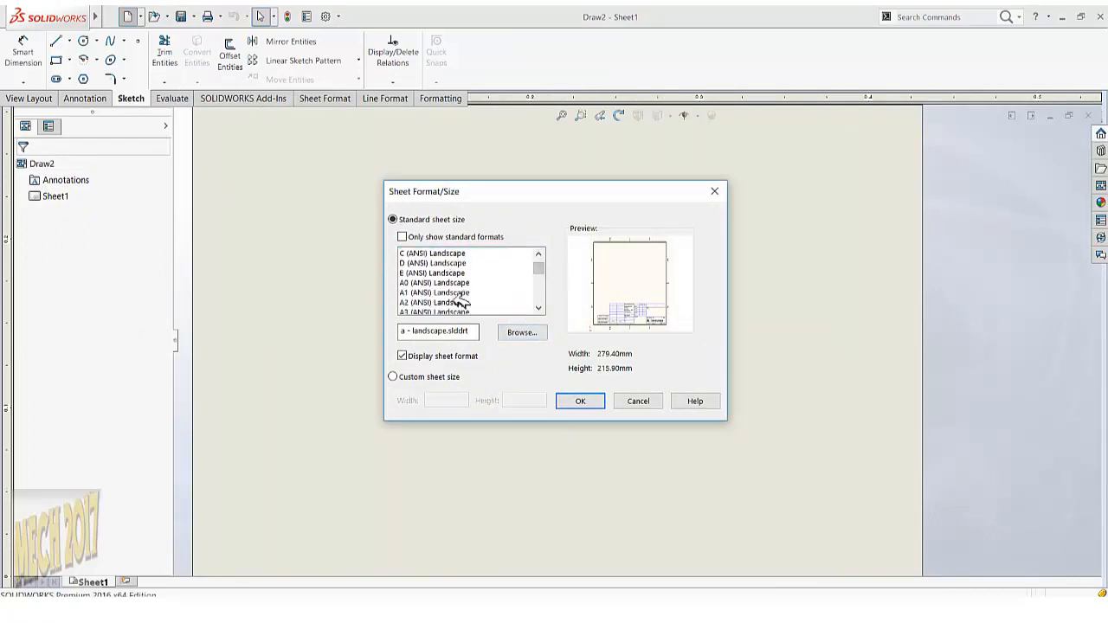
left_click(462, 294)
scroll(493, 288, "down", 3)
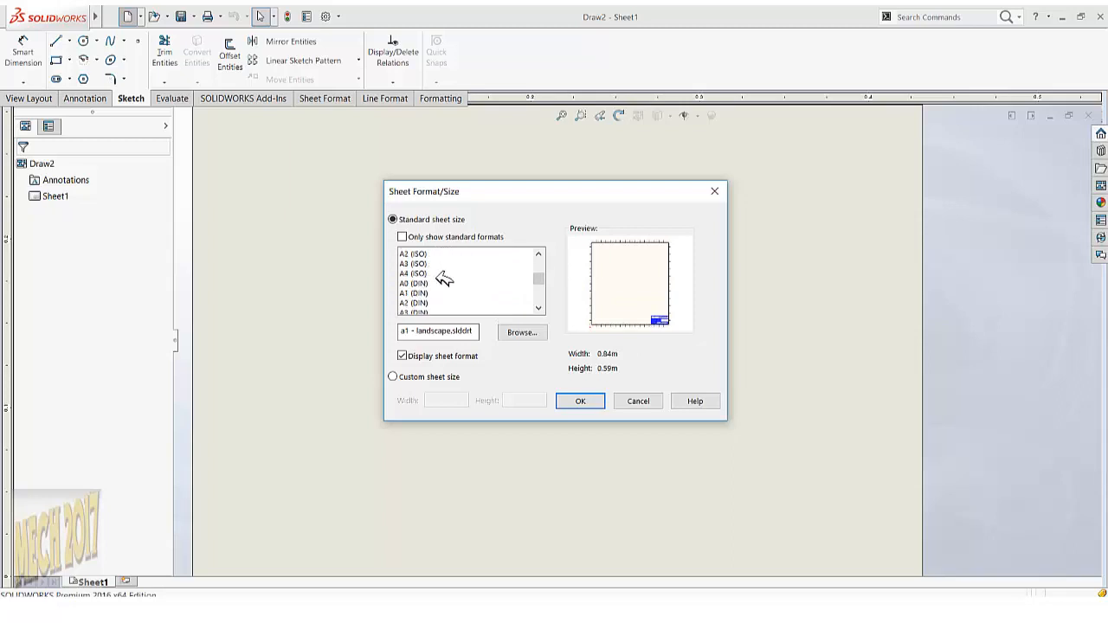
scroll(439, 278, "down", 5)
scroll(443, 276, "down", 3)
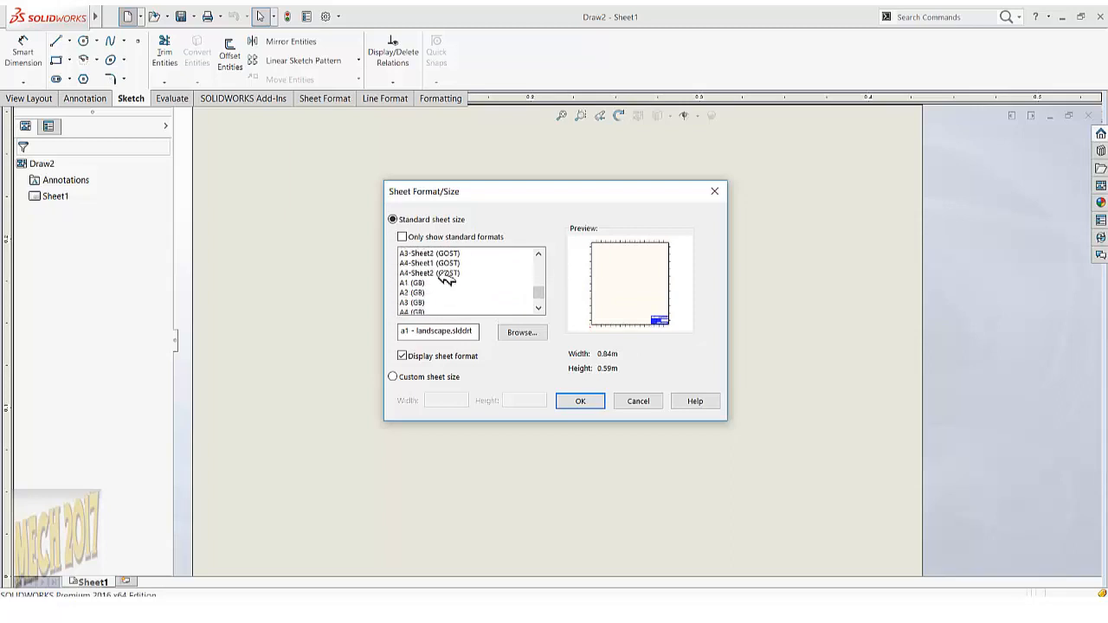
left_click(439, 274)
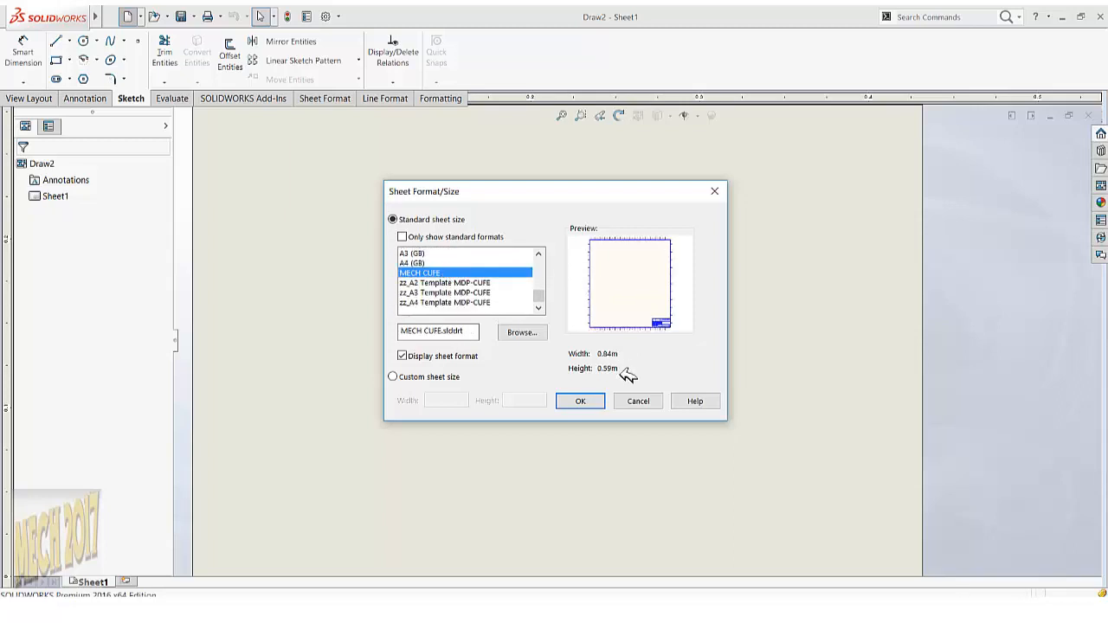
left_click(581, 401)
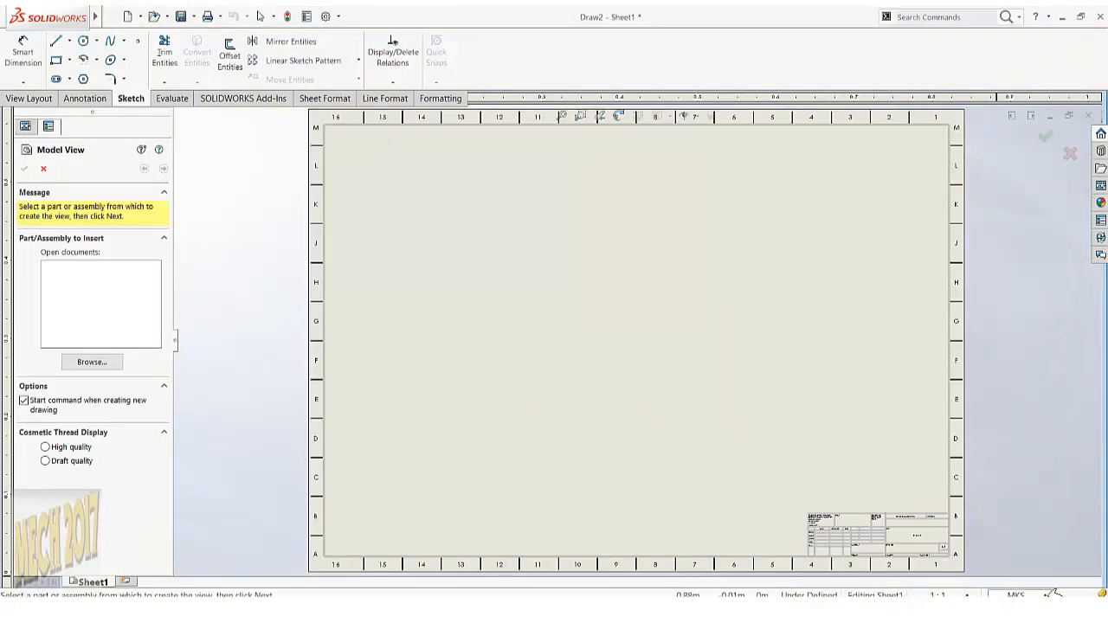
Check the new drawing's unit system, and close it and the template drawing without saving.
left_click(1050, 594)
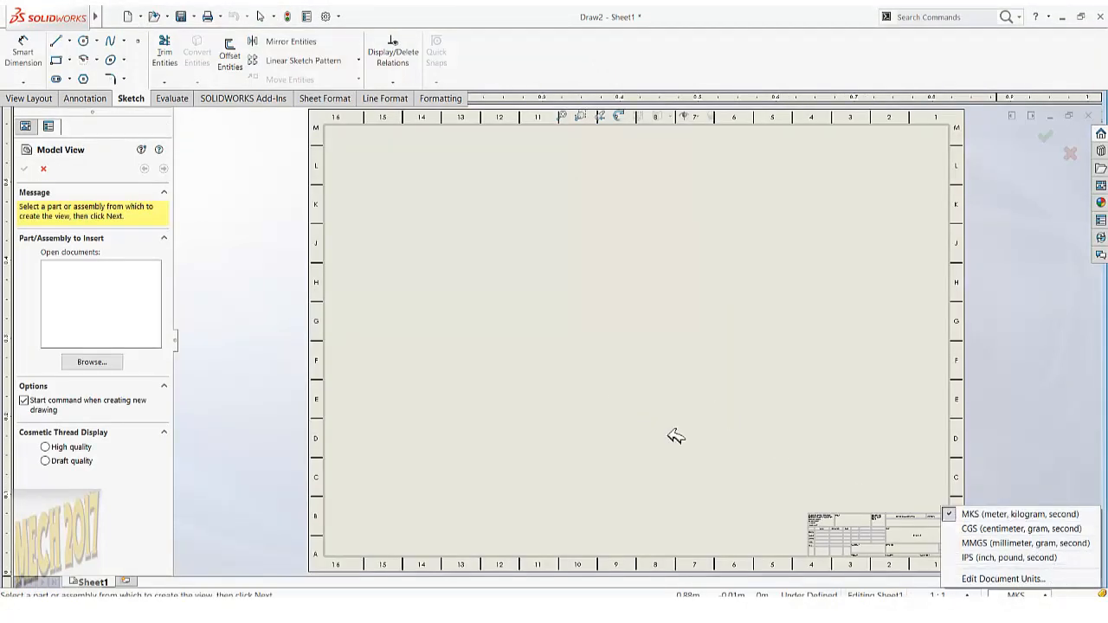
left_click(45, 168)
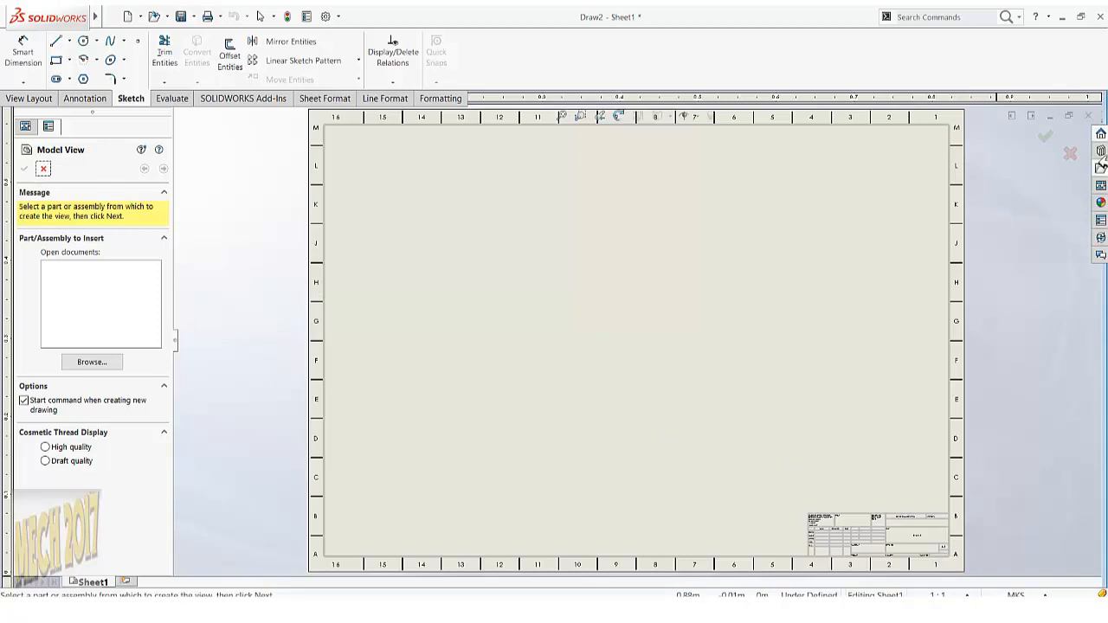
left_click(1069, 154)
left_click(1088, 115)
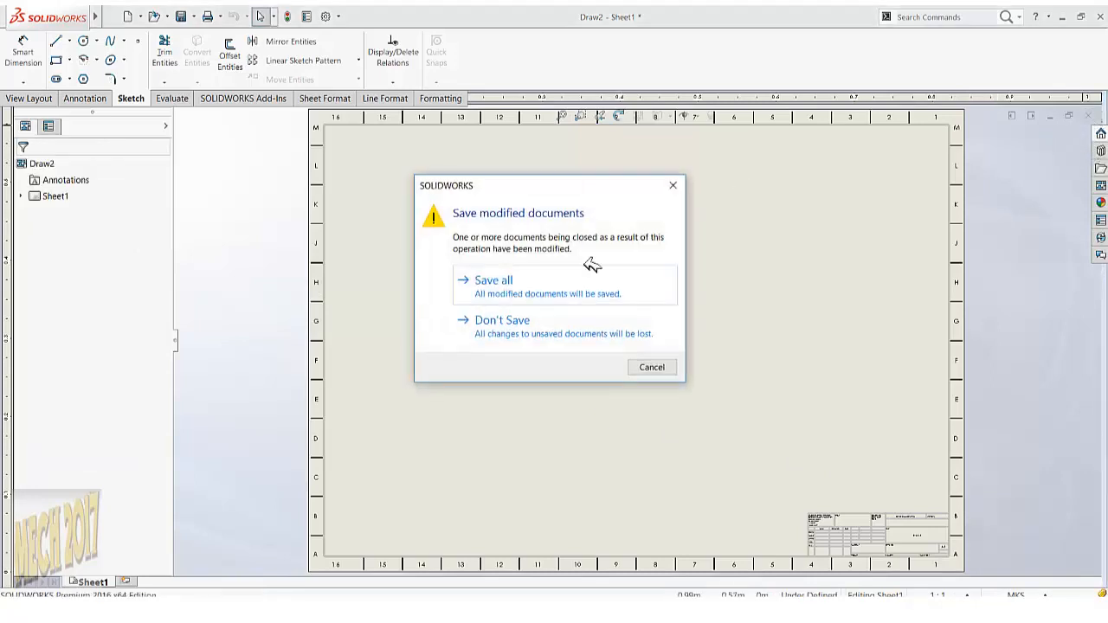
left_click(538, 337)
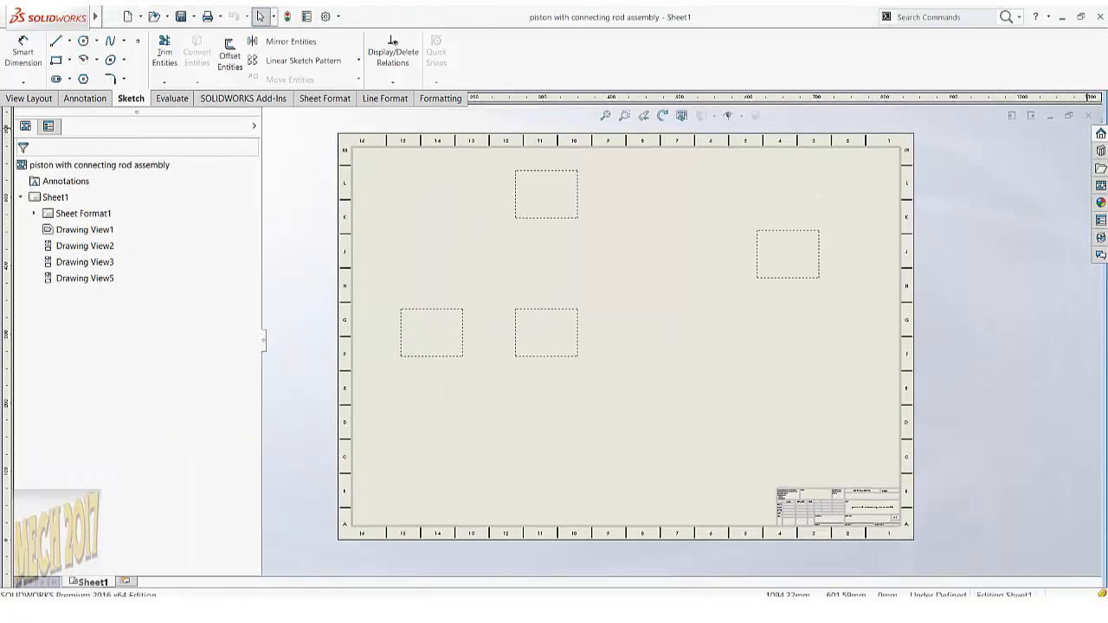
left_click(1089, 115)
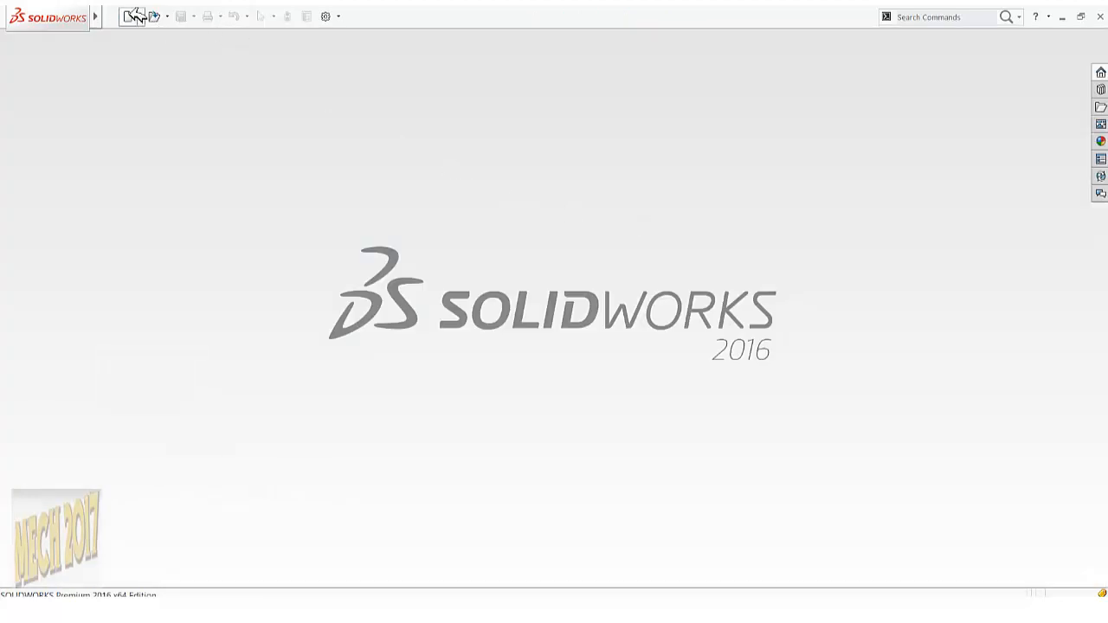
Create a new drawing from the piston with connecting rod assembly template.
left_click(134, 17)
left_click(341, 147)
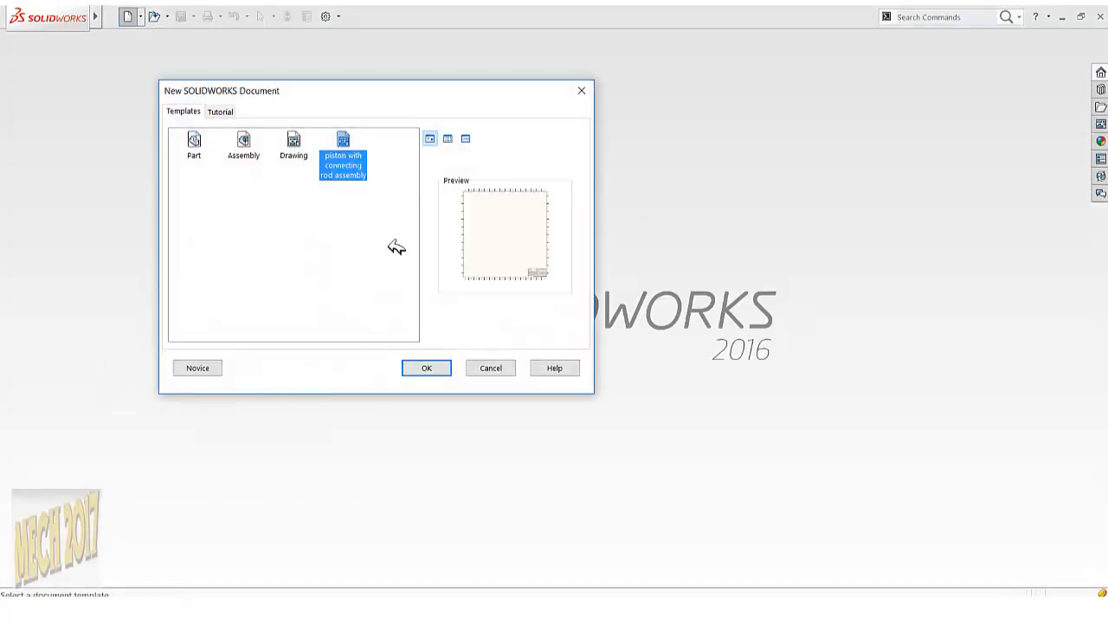
left_click(439, 363)
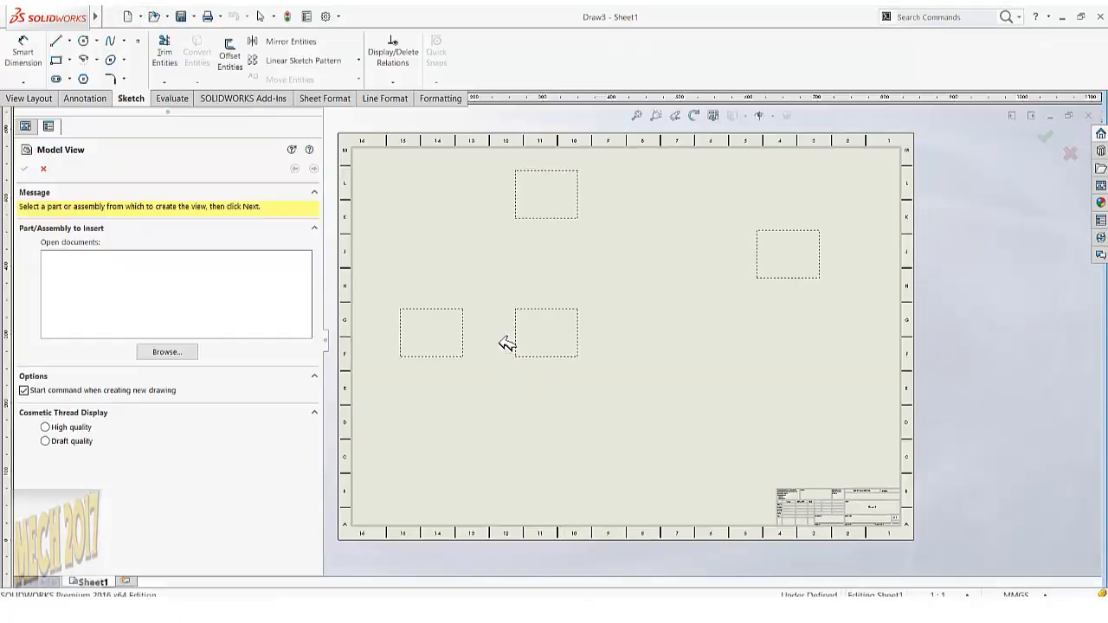
Check the unit system of the template-based drawing, cancel the model view insertion and close the drawing.
left_click(1032, 595)
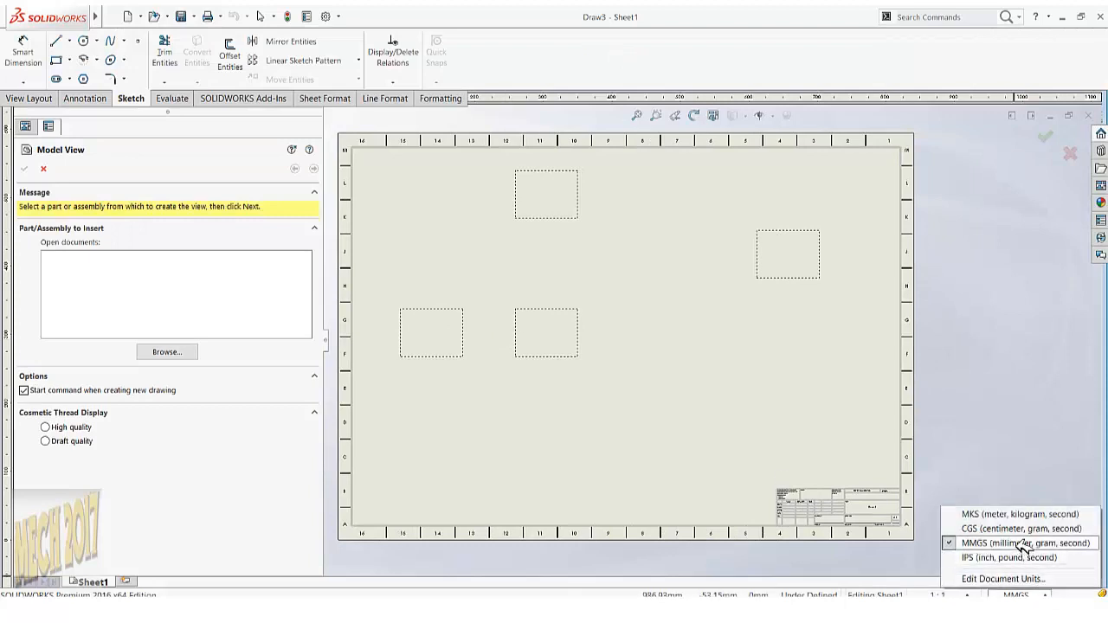
left_click(656, 305)
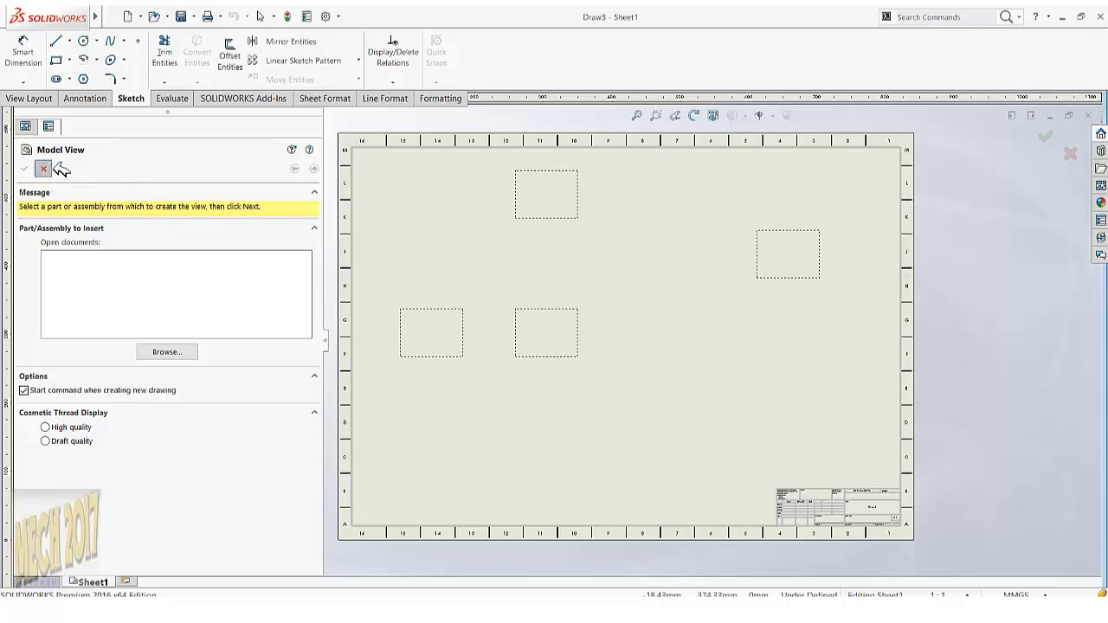
left_click(44, 169)
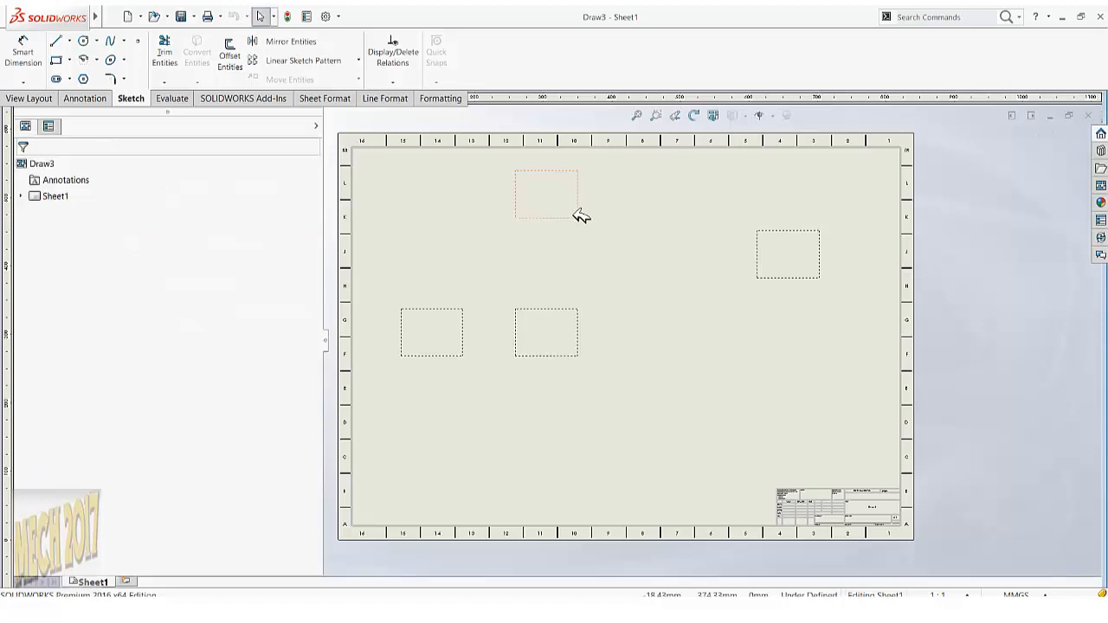
left_click(1088, 115)
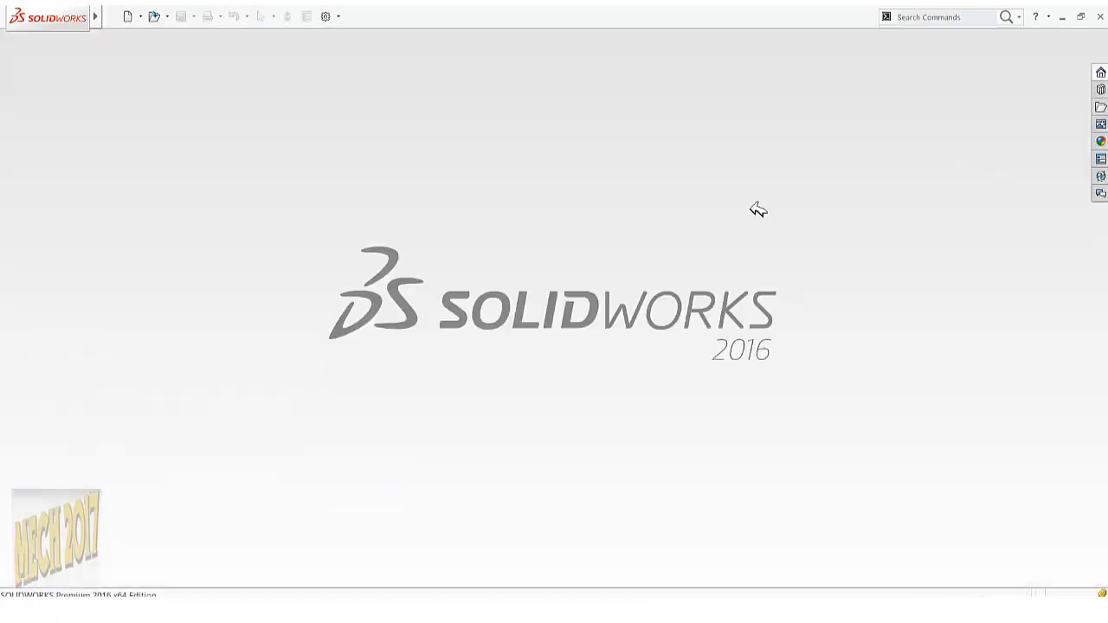
Reopen the original piston with connecting rod assembly drawing from the recent documents.
left_click(170, 16)
left_click(185, 47)
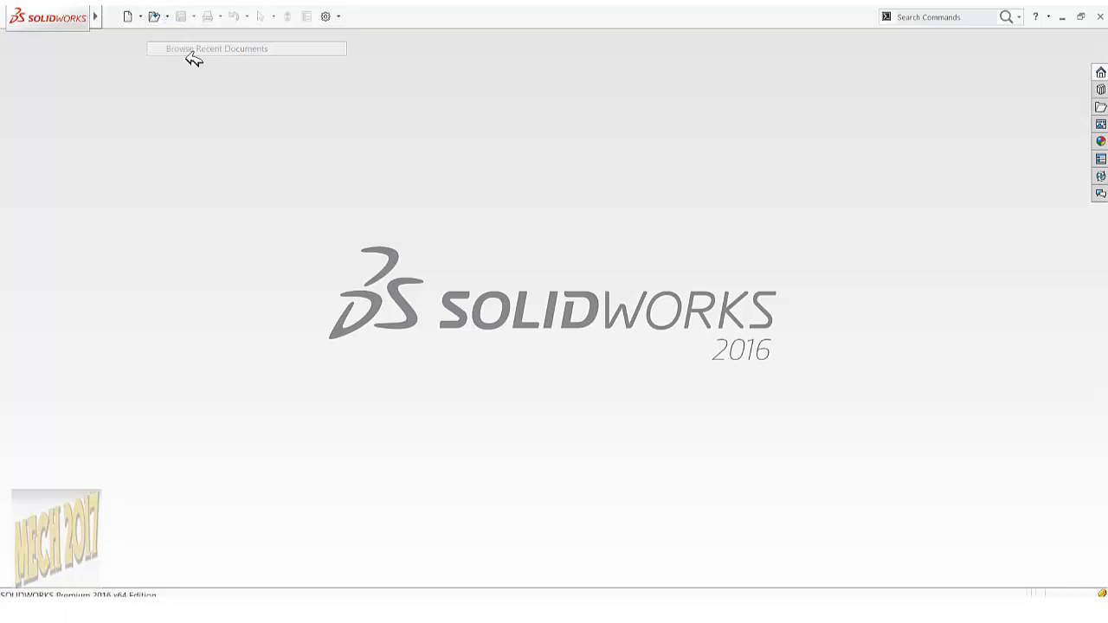
left_click(346, 173)
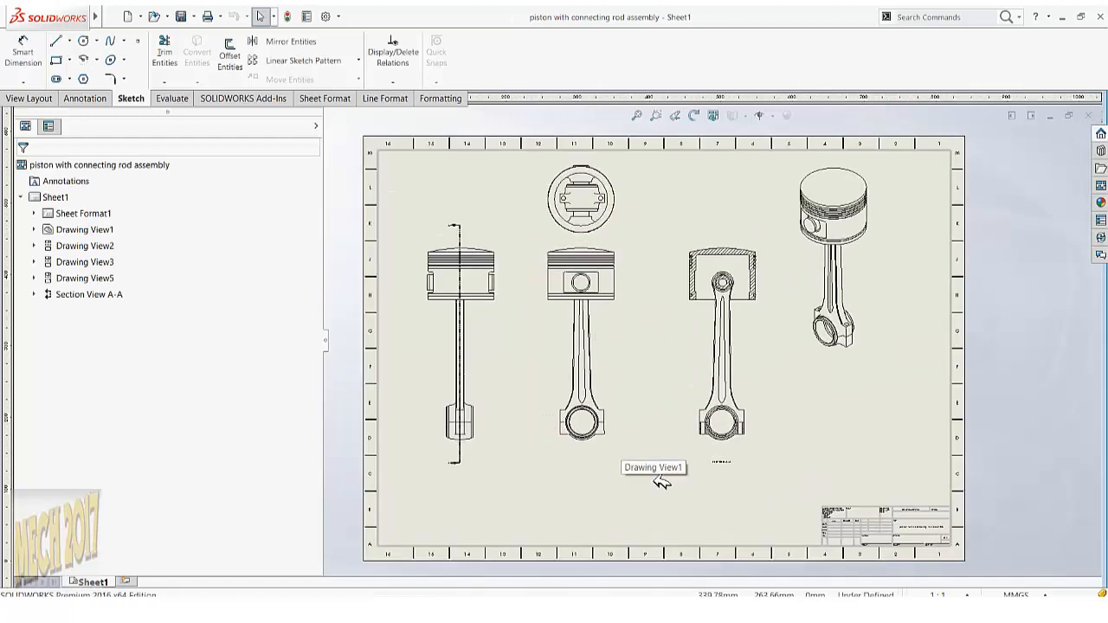
Switch to the topic list in Notepad, highlight the "Types of Views" entry and return to the SOLIDWORKS drawing.
left_click(682, 609)
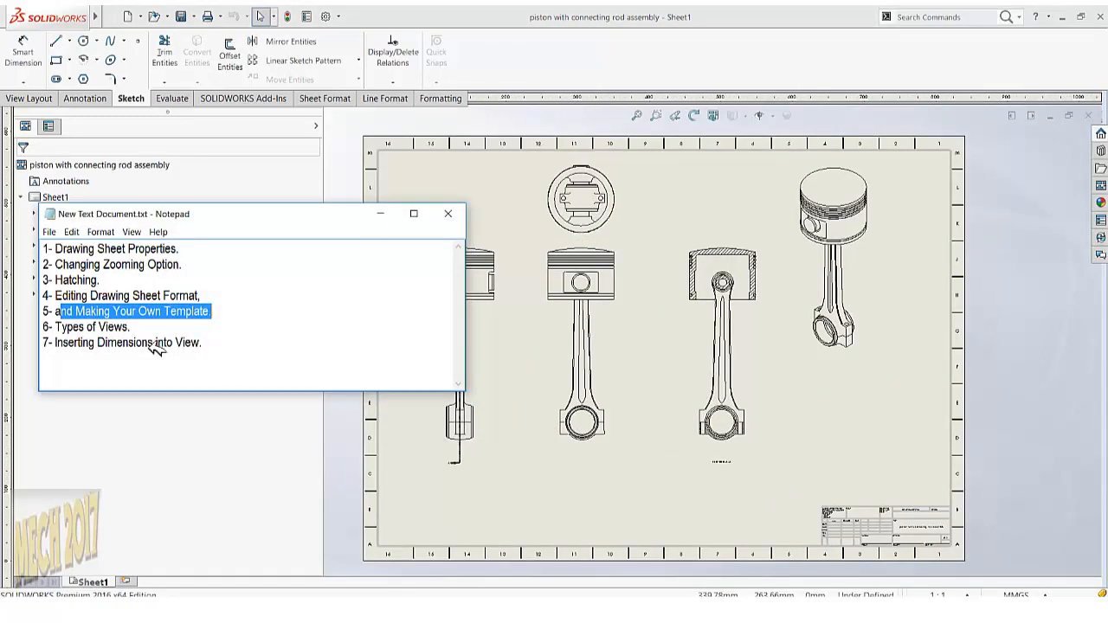
left_click_drag(131, 327, 81, 326)
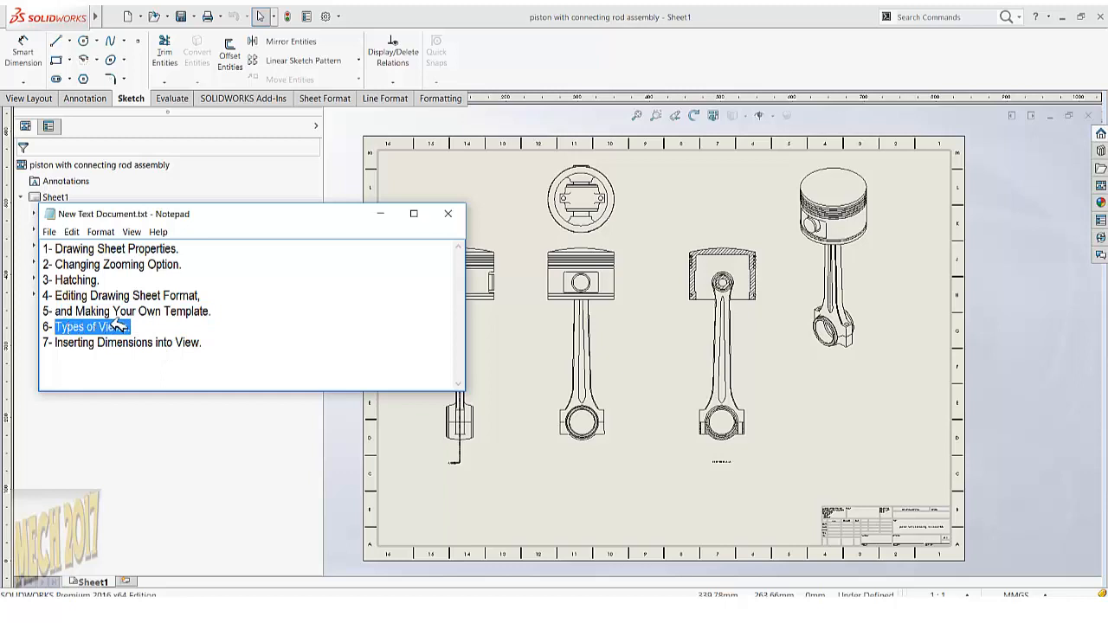
left_click(381, 214)
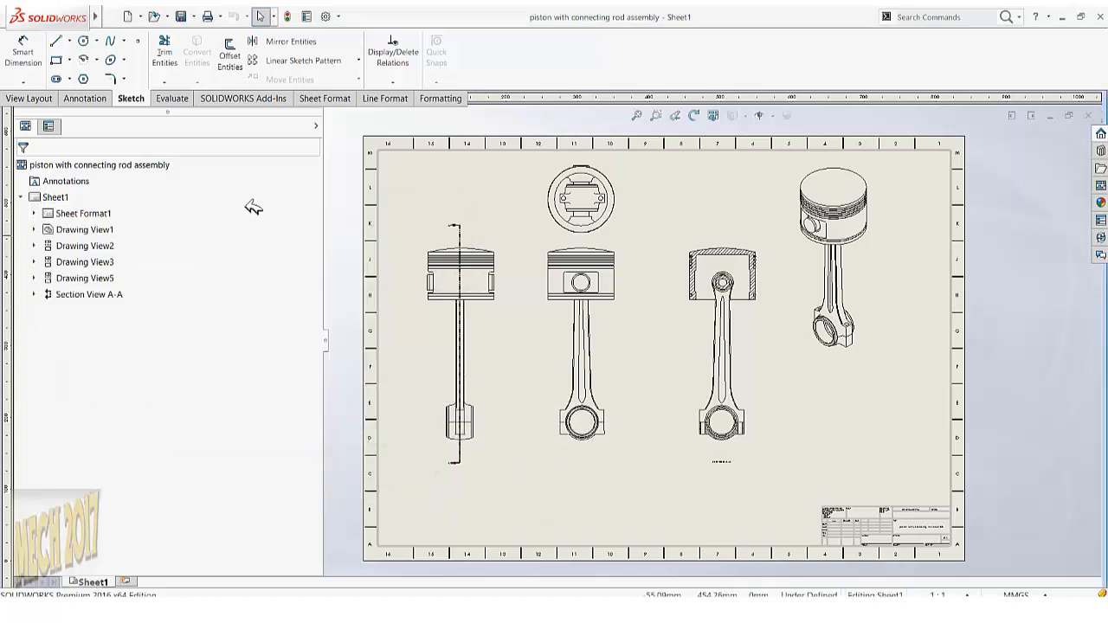
Narrow the drawing tree pane, display the view layout commands and fit the sheet to the drawing area.
left_click_drag(332, 209, 184, 222)
left_click(43, 98)
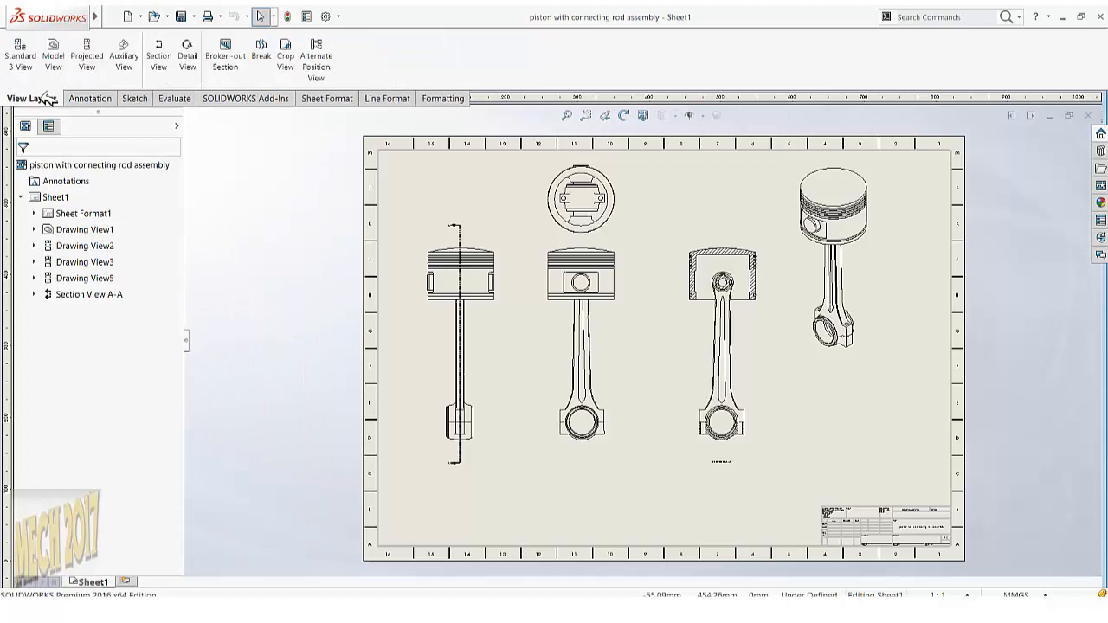
key("f")
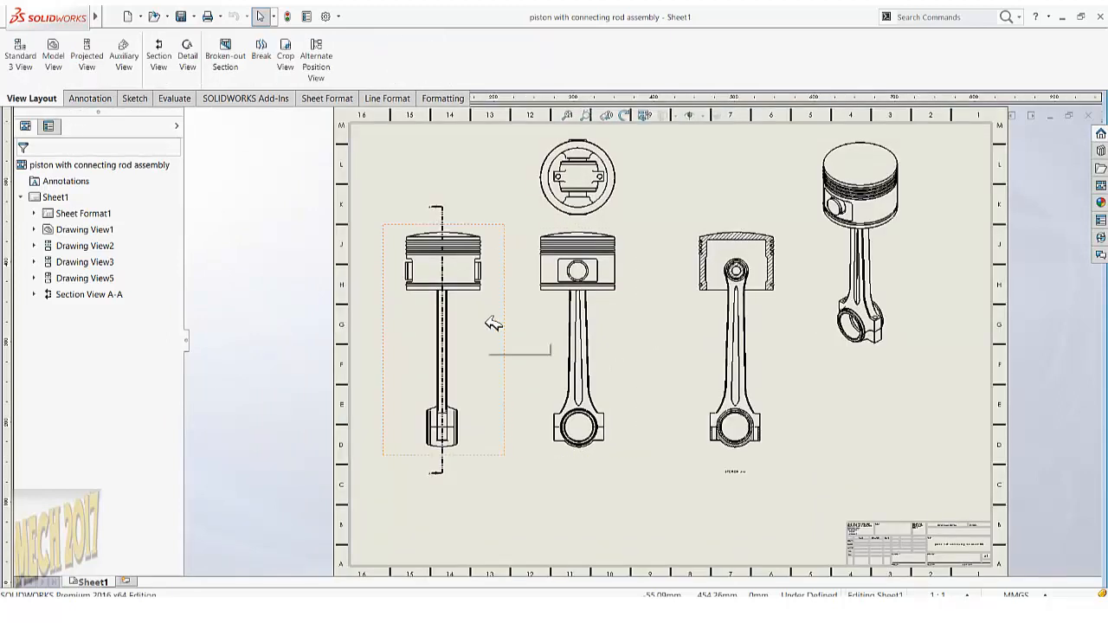
Start a Detail View and sketch its circle around the small flat protrusion at the lower edge of the piston's top view.
left_click(187, 50)
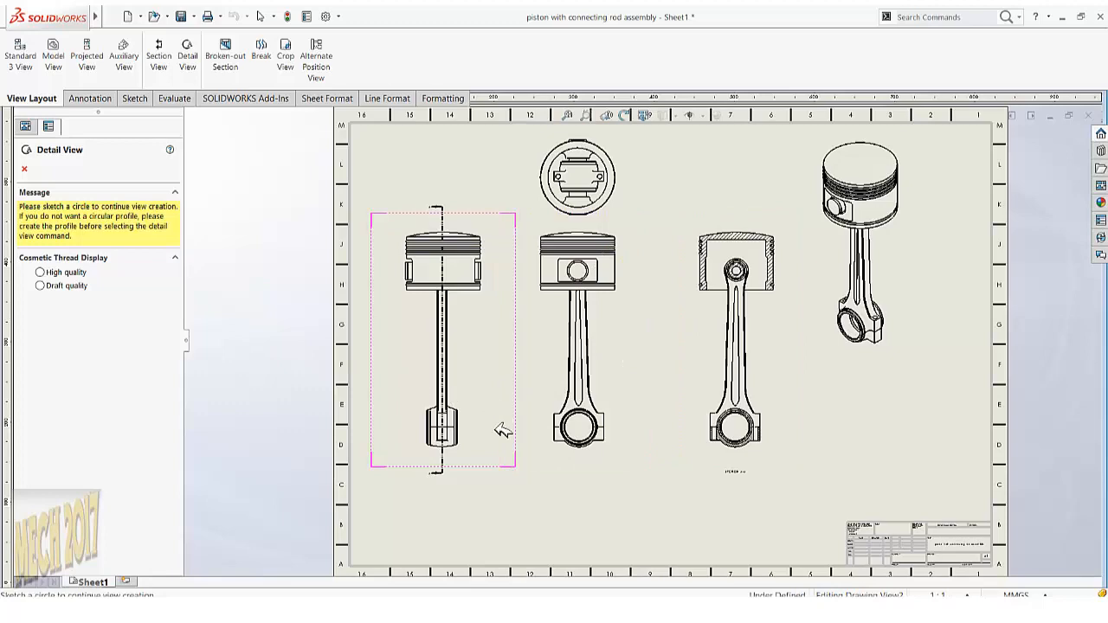
scroll(766, 433, "down", 2)
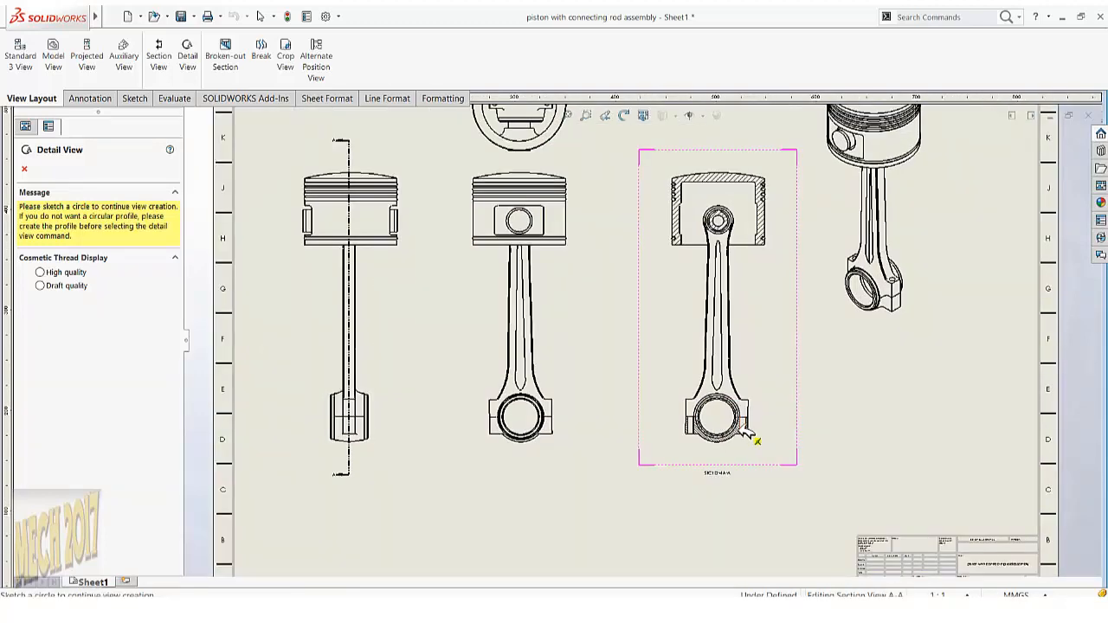
scroll(468, 260, "up", 1)
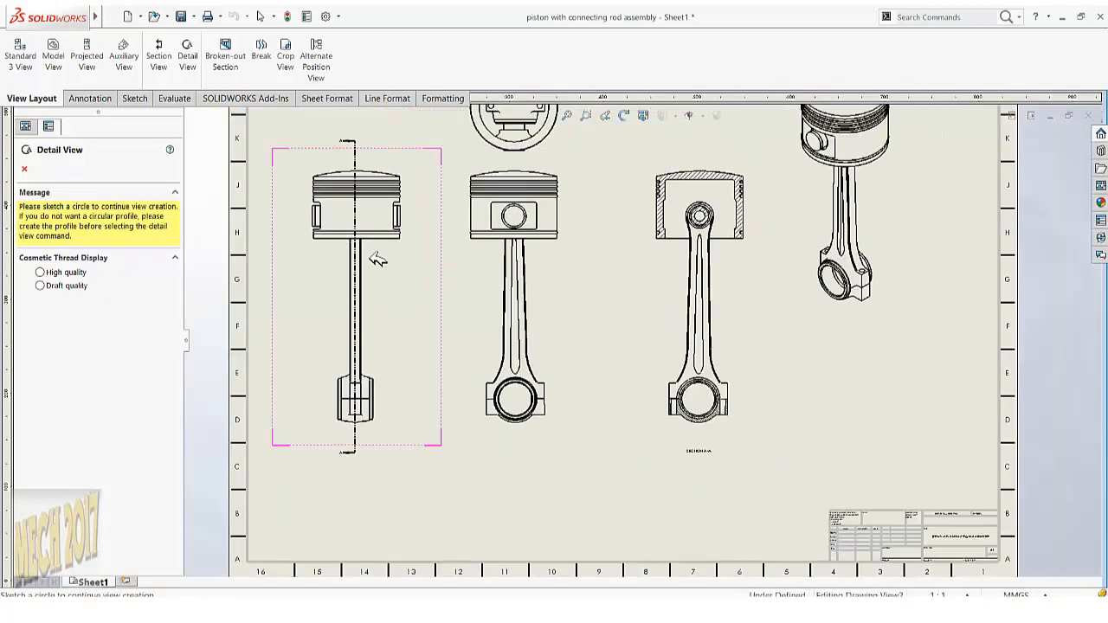
scroll(372, 406, "down", 1)
scroll(568, 218, "up", 3)
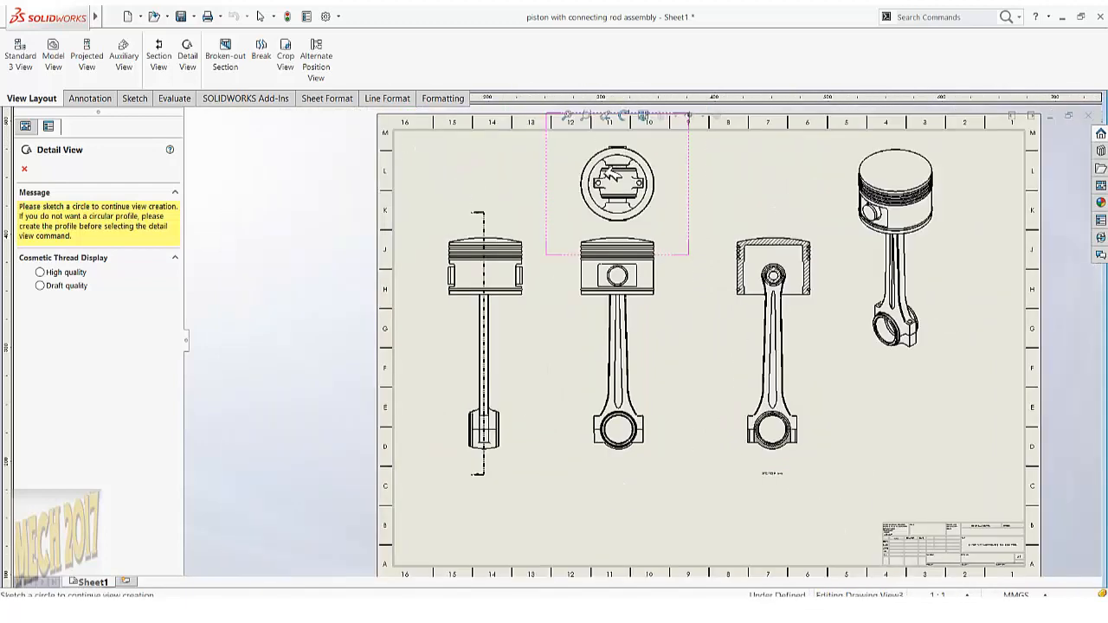
scroll(623, 194, "down", 5)
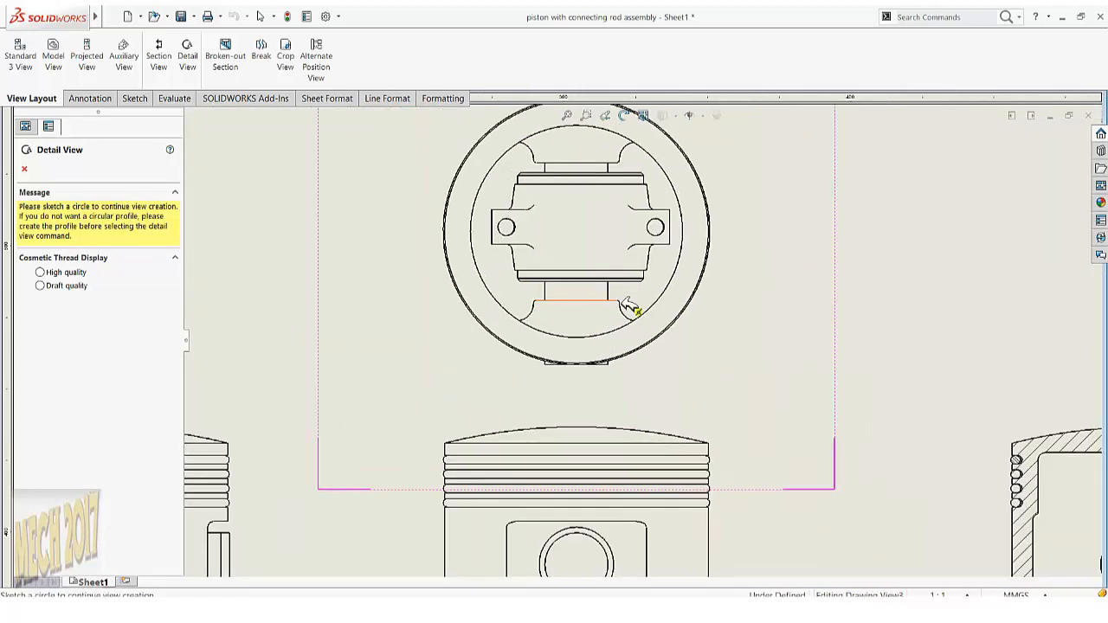
scroll(629, 307, "down", 5)
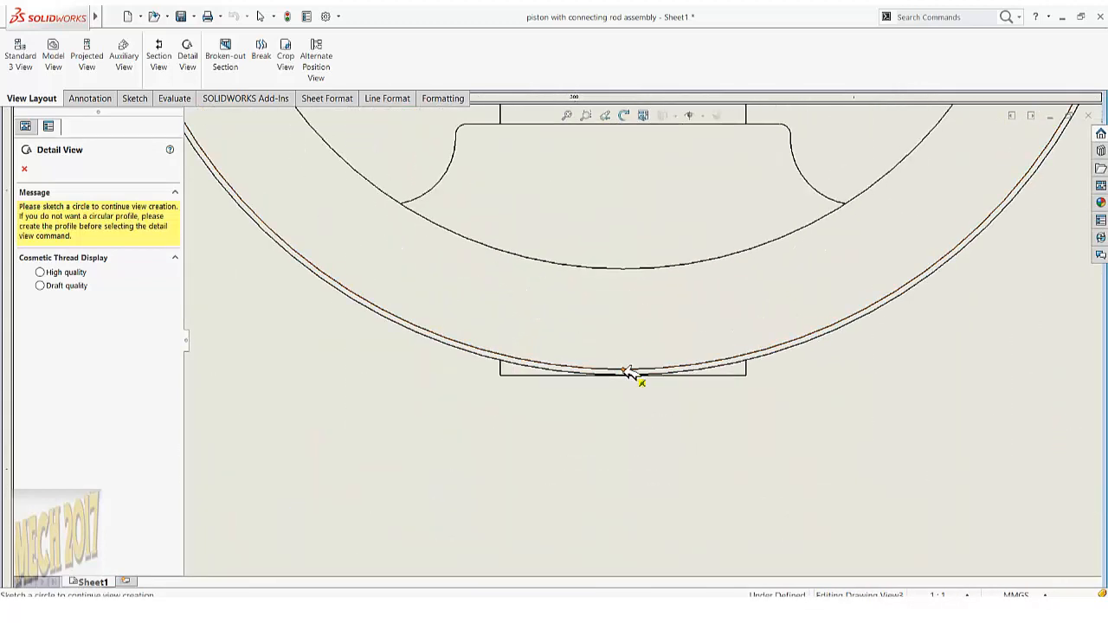
scroll(641, 382, "down", 3)
left_click(619, 353)
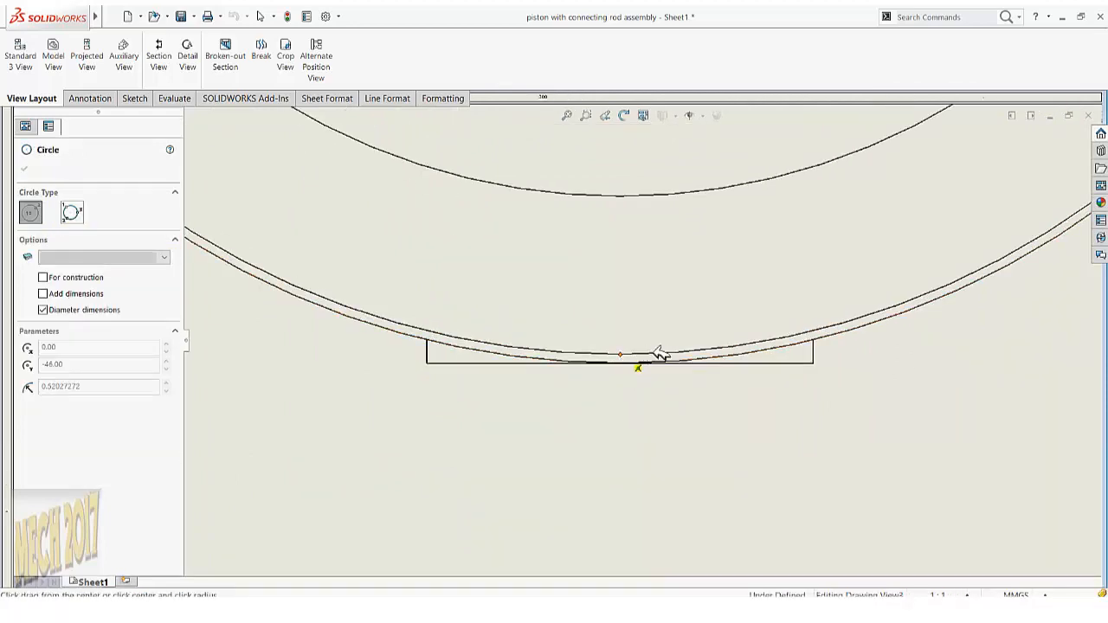
left_click(844, 350)
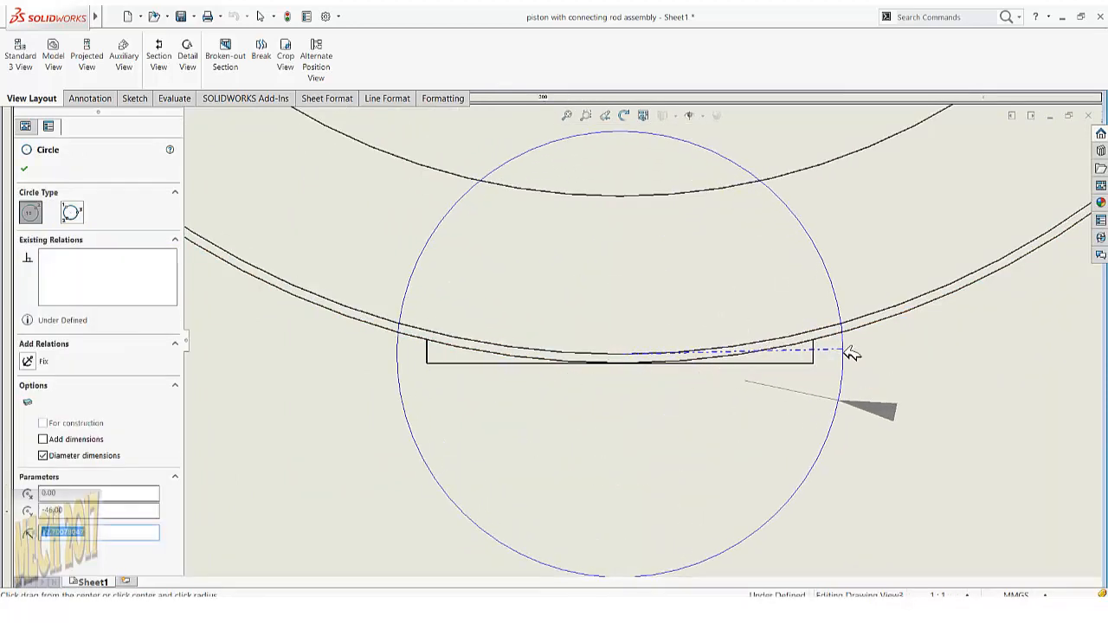
Place the detail view to the right of the piston's top view, above the section view, and inspect it against its detail circle.
scroll(636, 388, "up", 8)
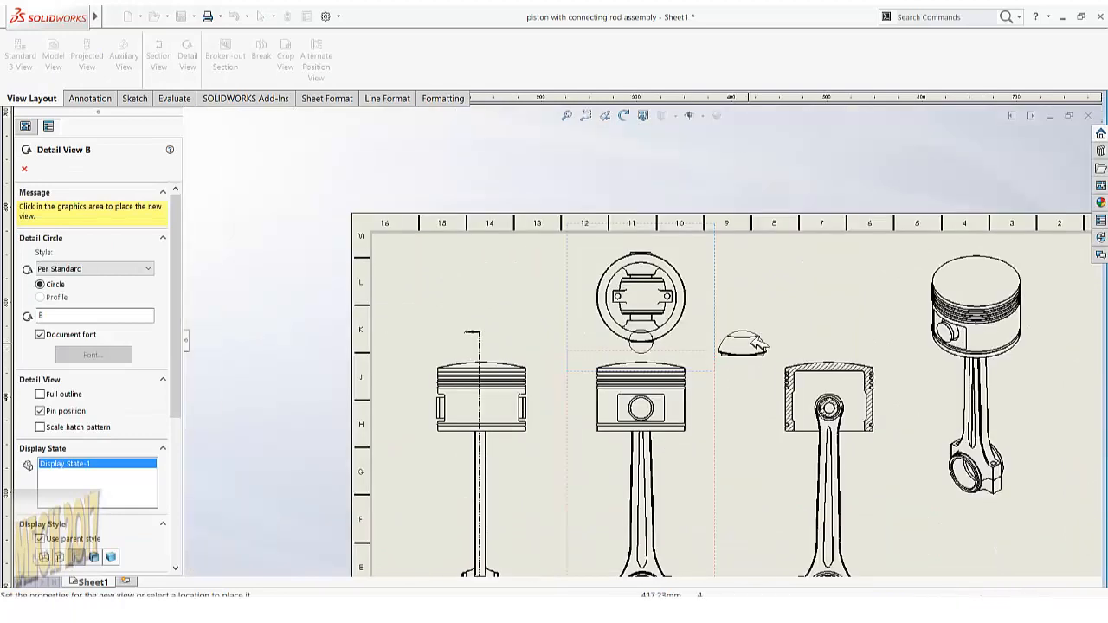
left_click(779, 308)
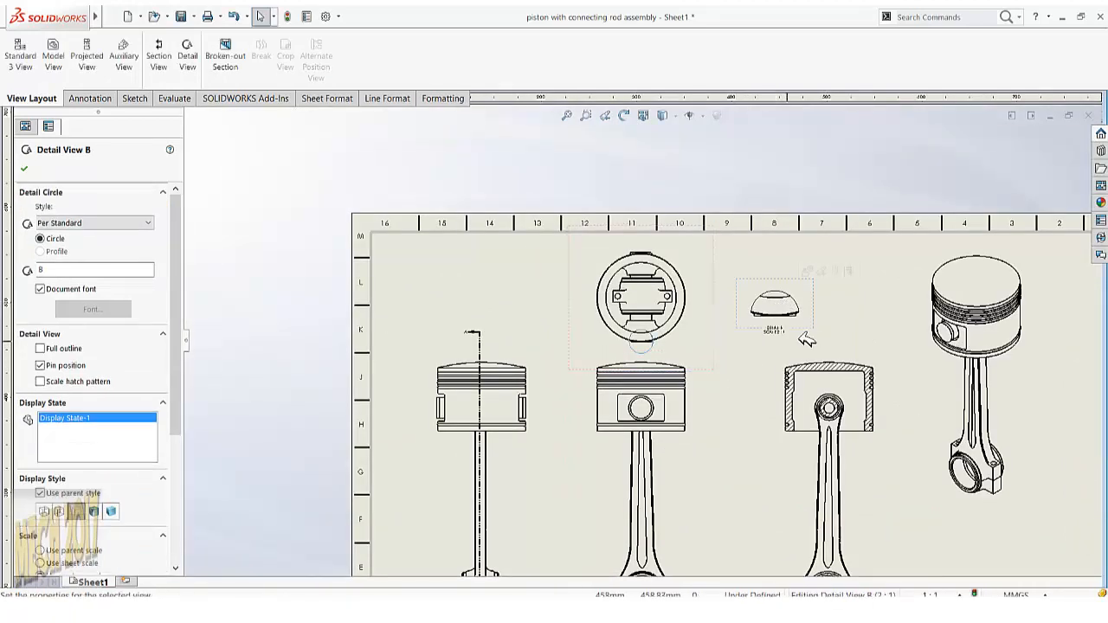
scroll(781, 339, "down", 5)
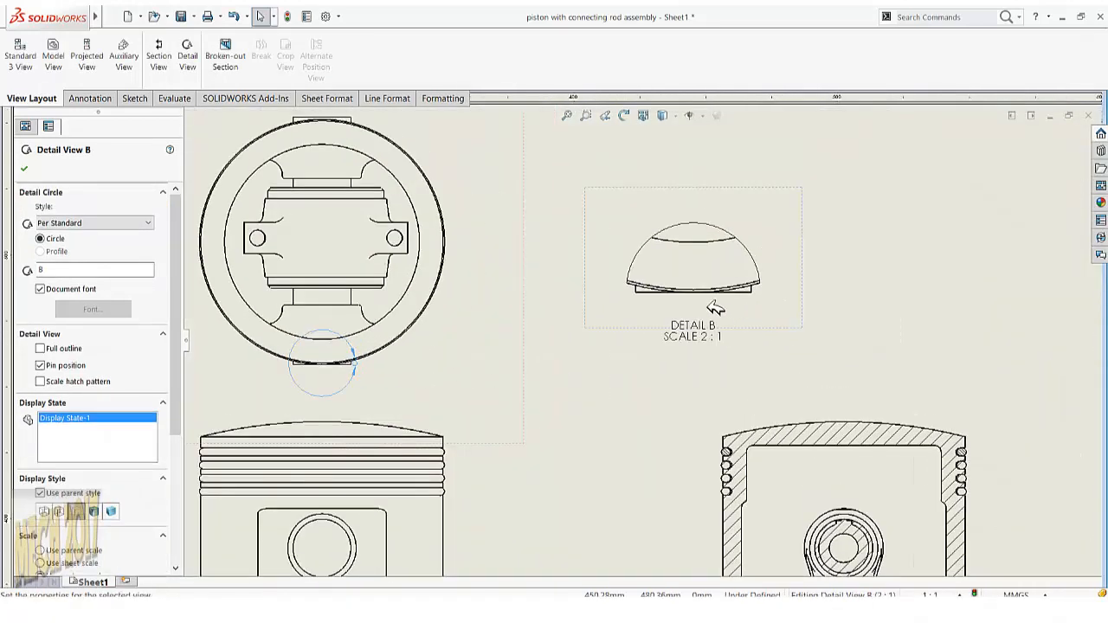
scroll(419, 372, "down", 2)
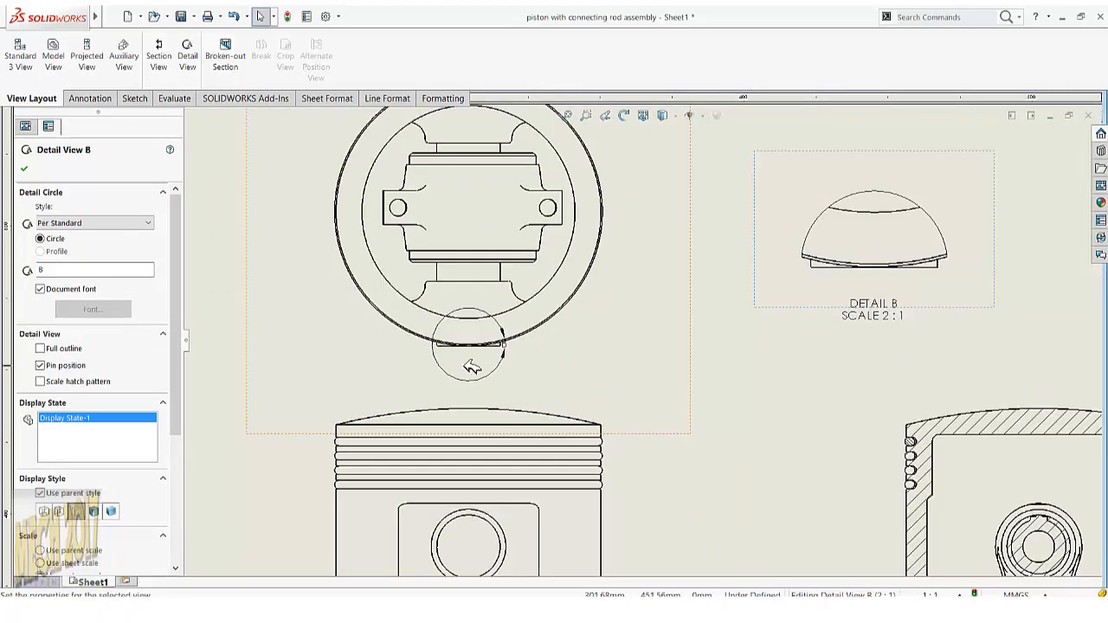
Enlarge the Detail B circle around the flat protrusion at the lower edge of the piston's top view, keeping it clear of the front view.
left_click(499, 371)
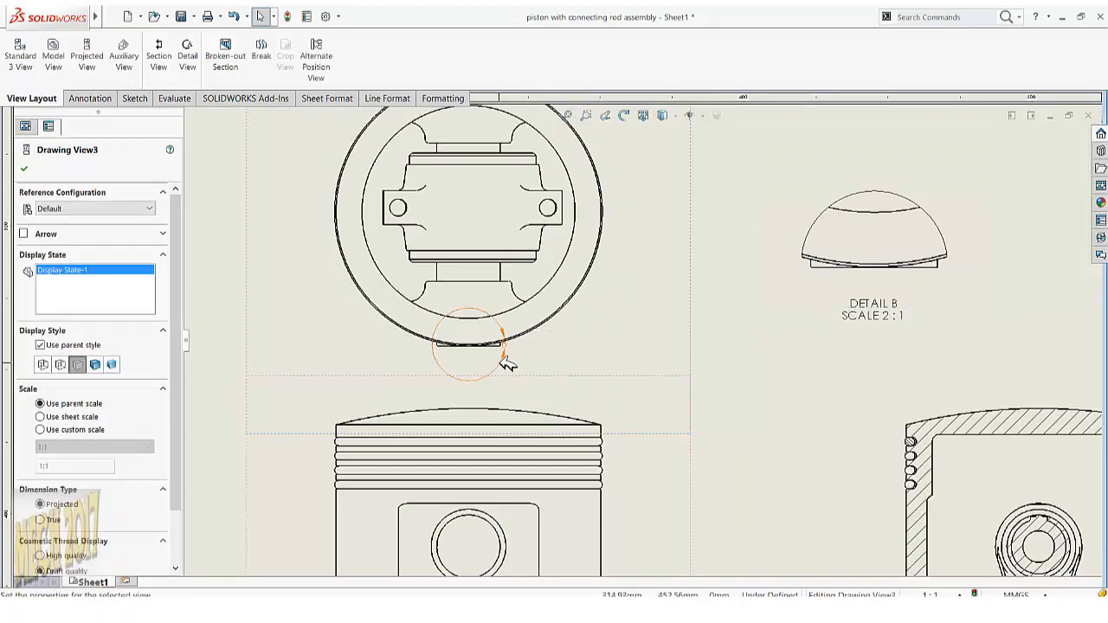
mouse_move(504, 360)
left_mouse_down()
mouse_move(643, 395)
mouse_move(554, 374)
mouse_move(622, 387)
left_mouse_up()
scroll(598, 354, "up", 5)
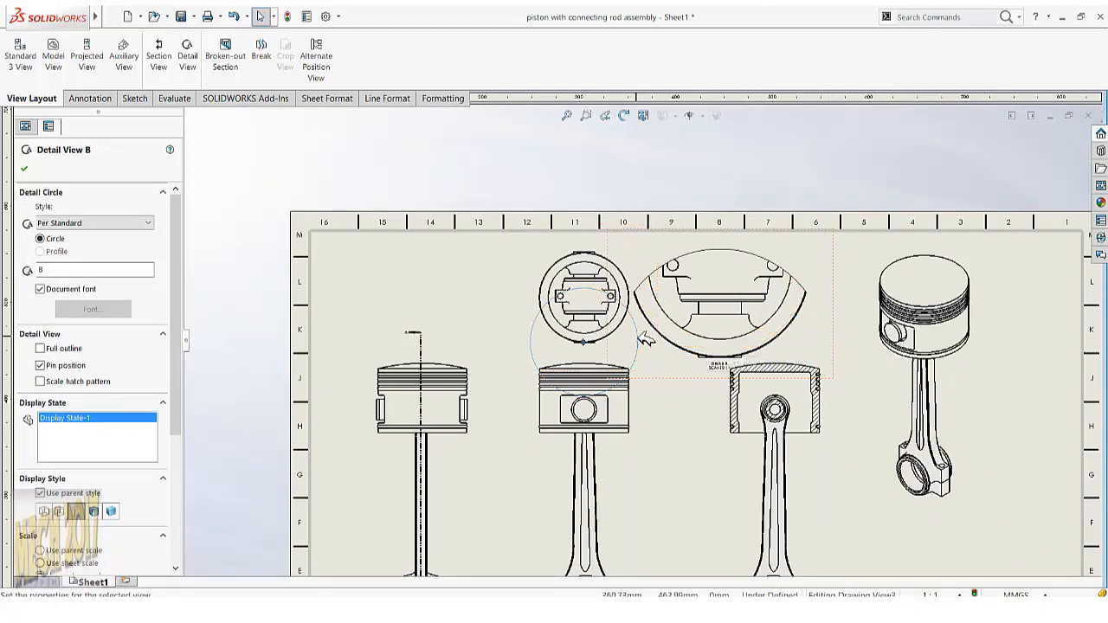
left_click_drag(642, 335, 609, 326)
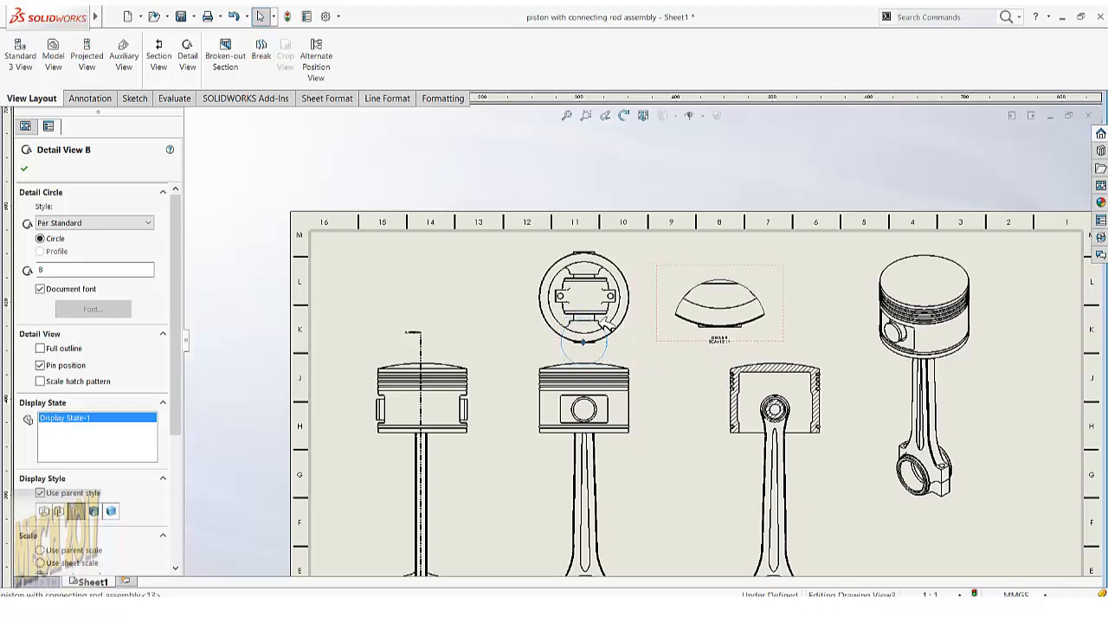
left_click(445, 291)
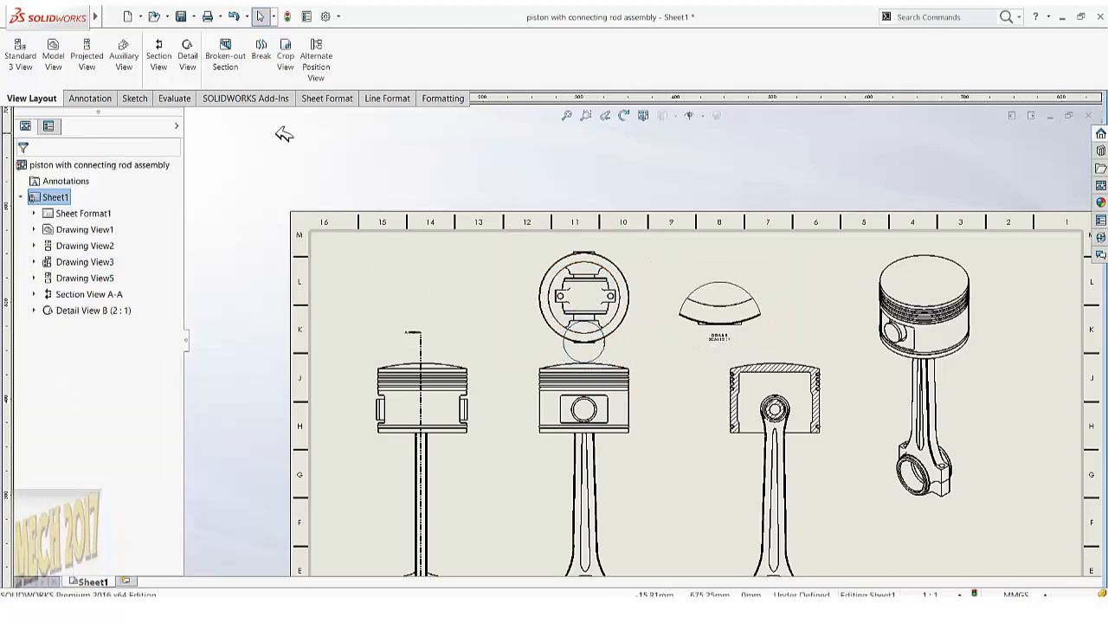
Start a Broken-out Section and sketch a closed spline around the lower piston and upper connecting rod in the front view.
left_click(226, 49)
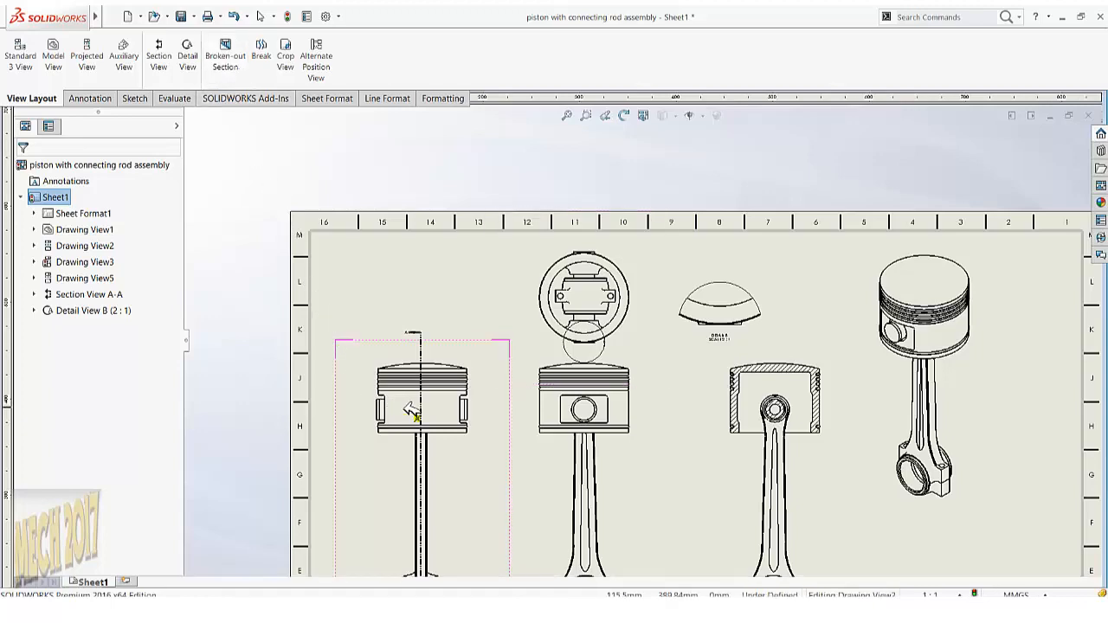
scroll(641, 433, "up", 5)
scroll(627, 406, "down", 2)
scroll(597, 381, "down", 3)
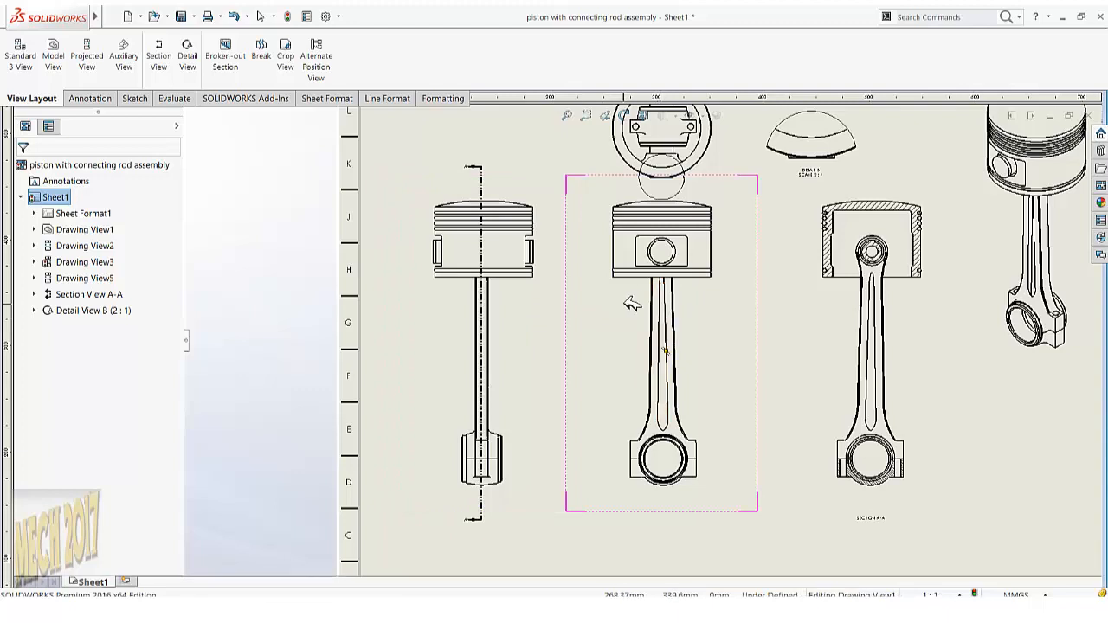
scroll(635, 295, "down", 1)
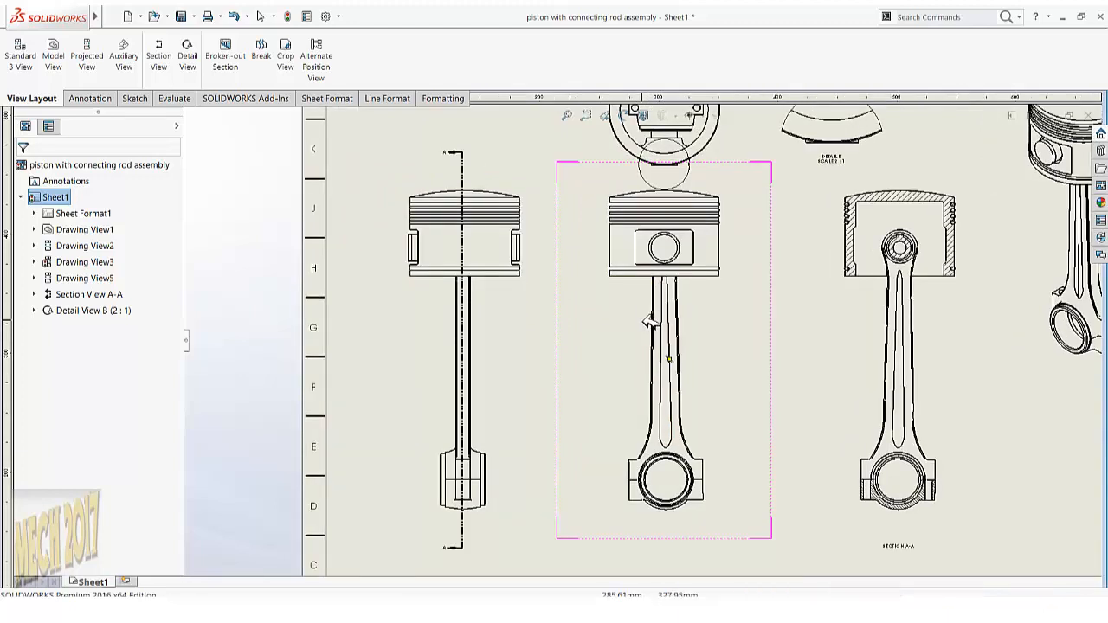
left_click(600, 241)
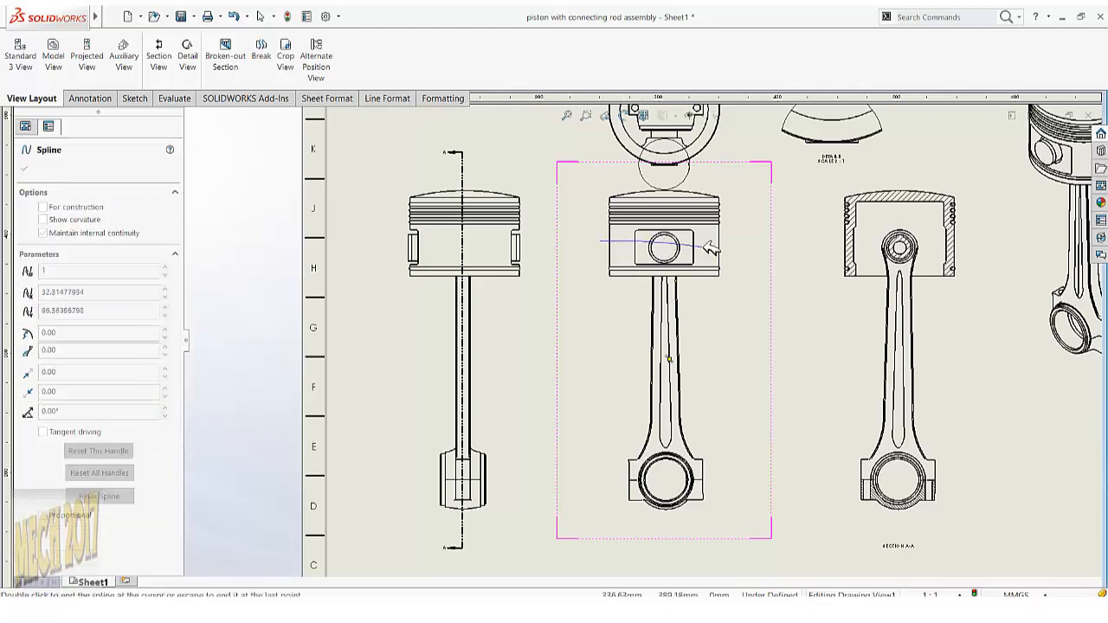
left_click(741, 266)
left_click(611, 308)
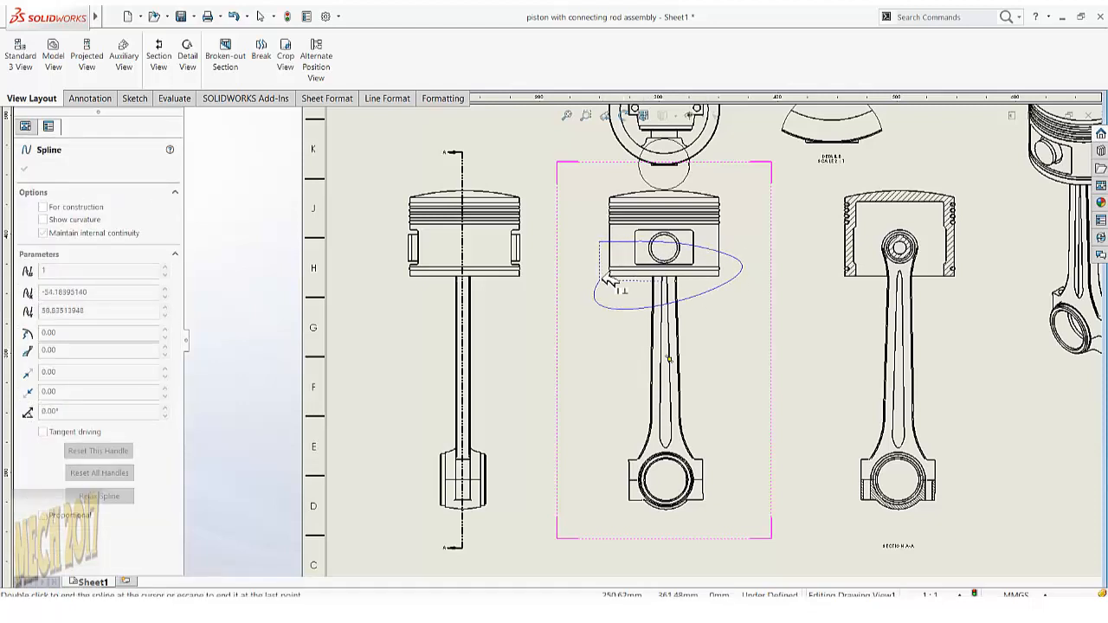
left_click(603, 243)
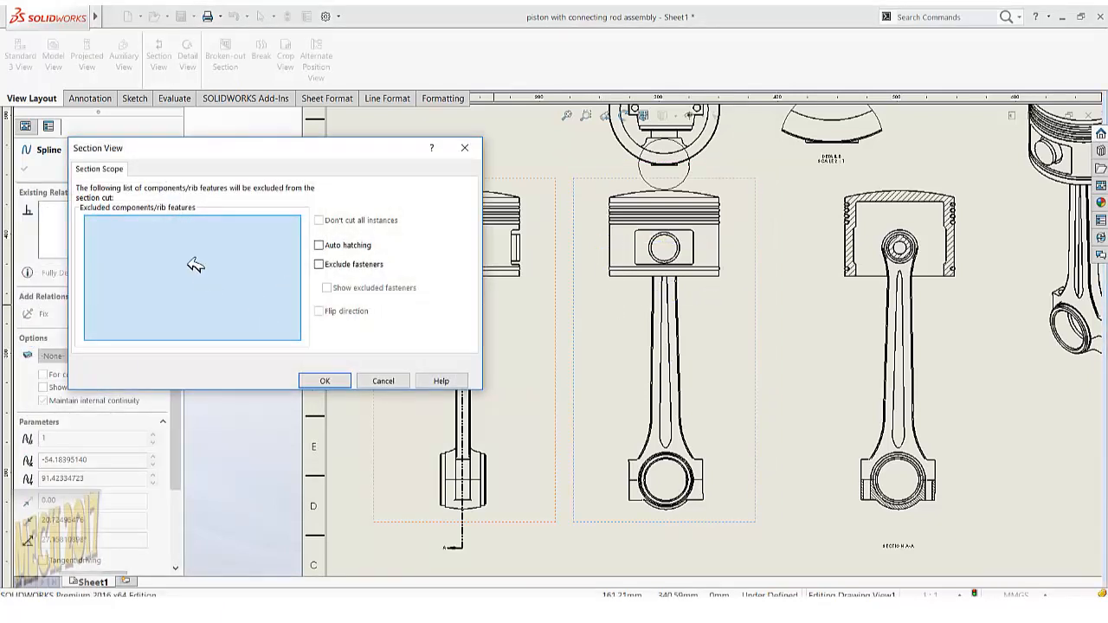
Accept the section scope without excluded components, enable the preview and set the broken-out section depth to 70 mm.
left_click(344, 381)
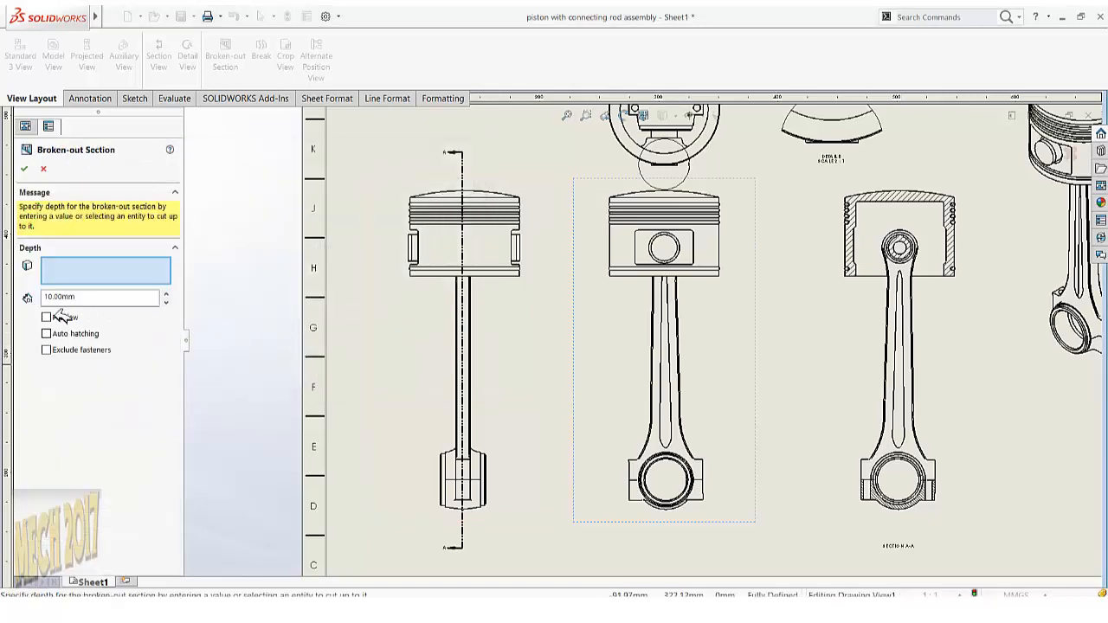
left_click(65, 317)
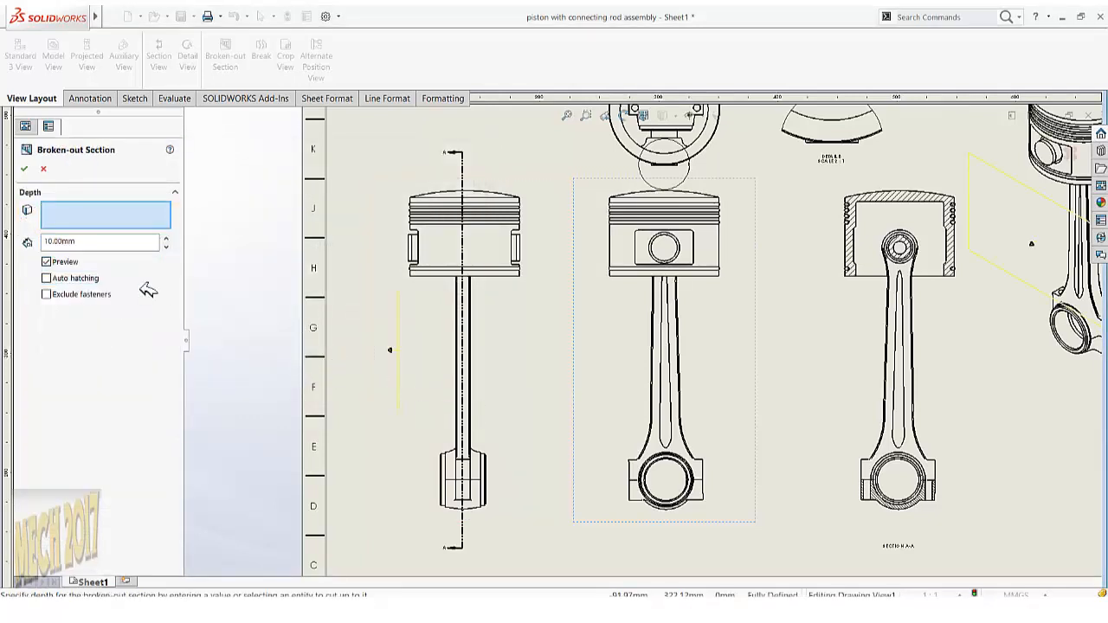
left_click(167, 237)
left_click(167, 237)
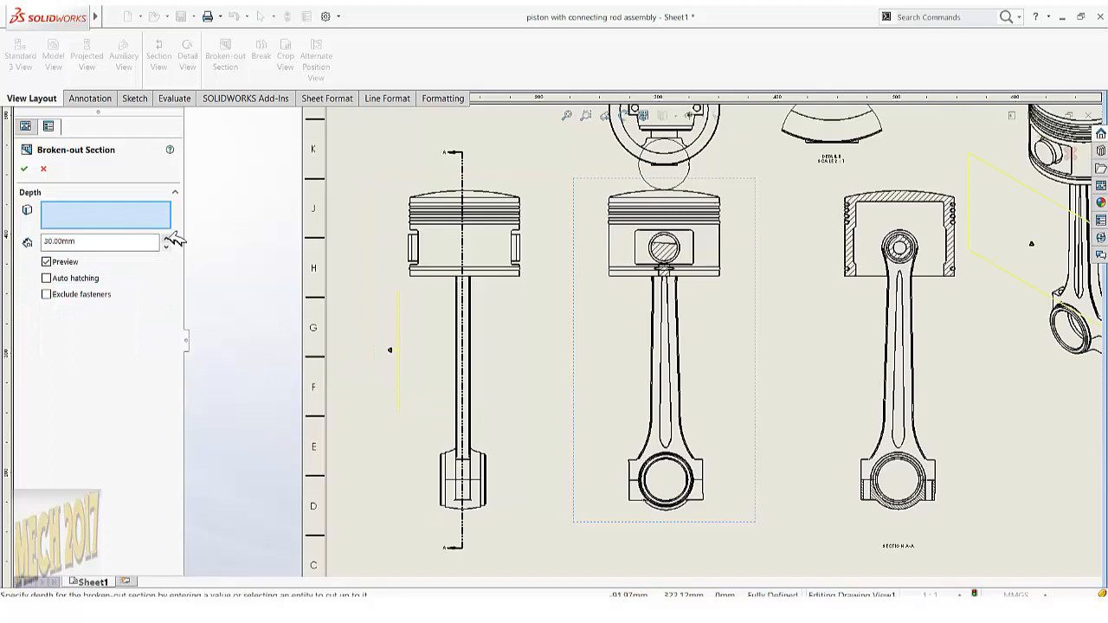
left_click(167, 238)
left_click(167, 237)
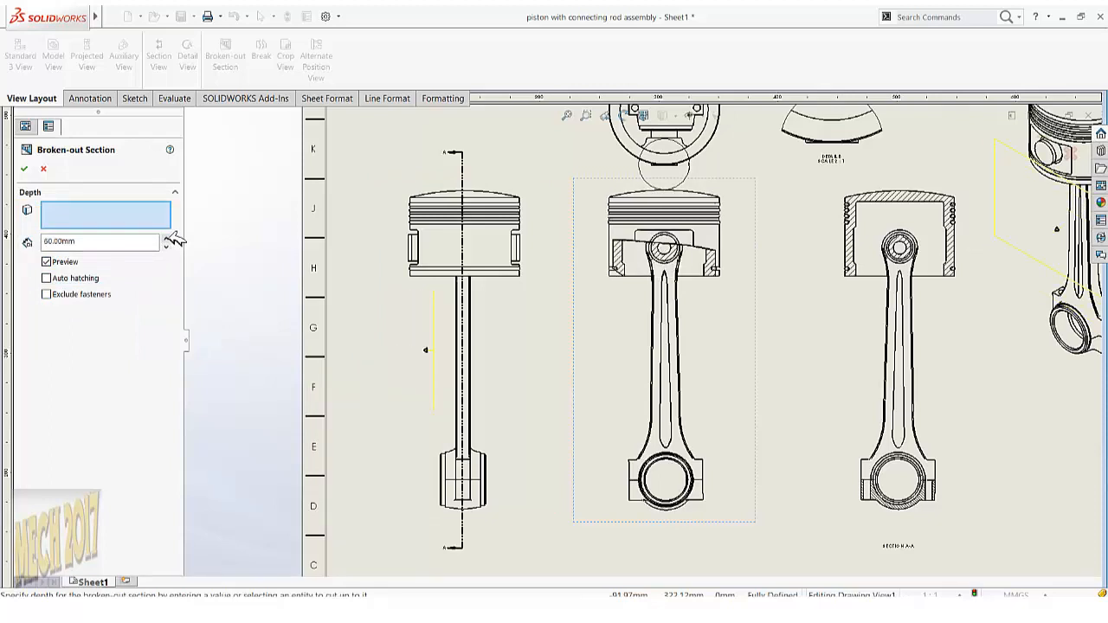
left_click(167, 237)
left_click(167, 237)
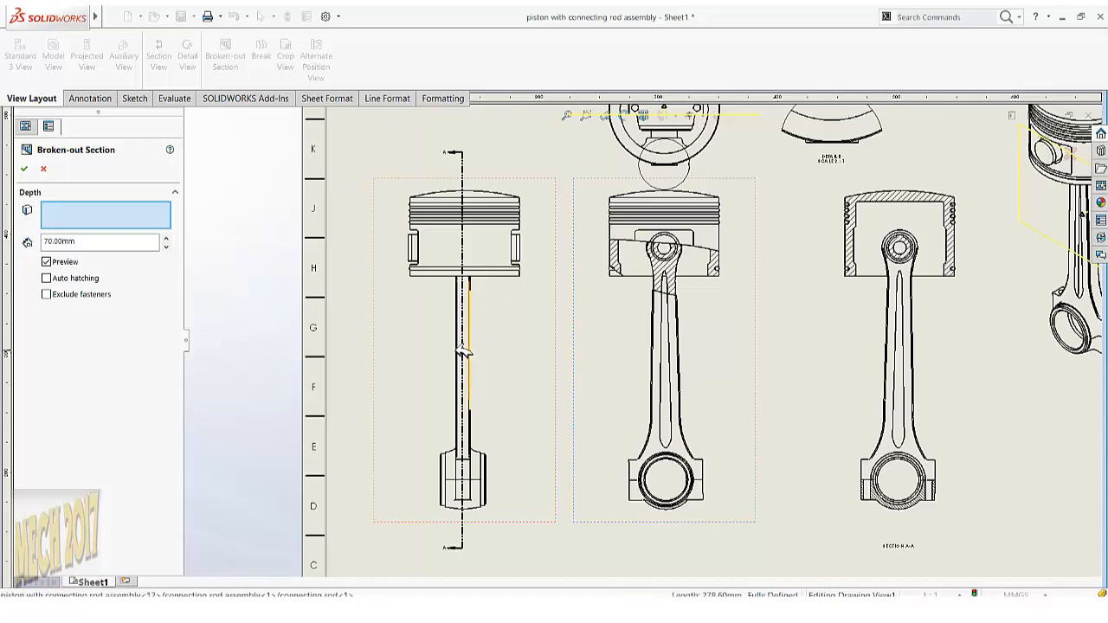
Pick the connecting rod edge in the view with section line A-A as the depth reference, and clear that selection again.
left_click(470, 350)
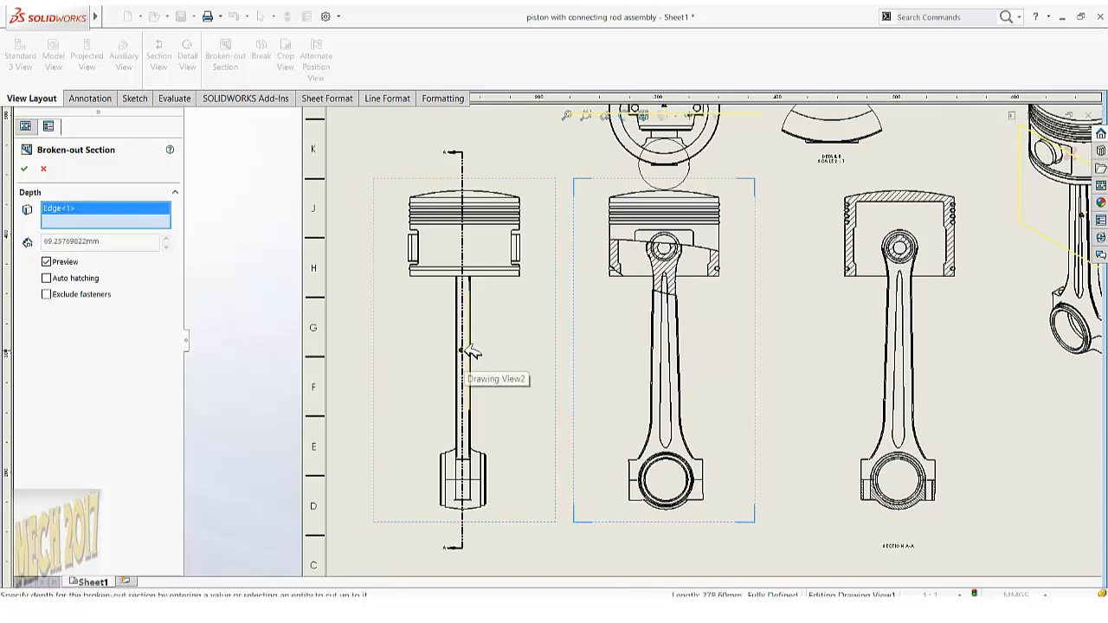
scroll(472, 353, "down", 4)
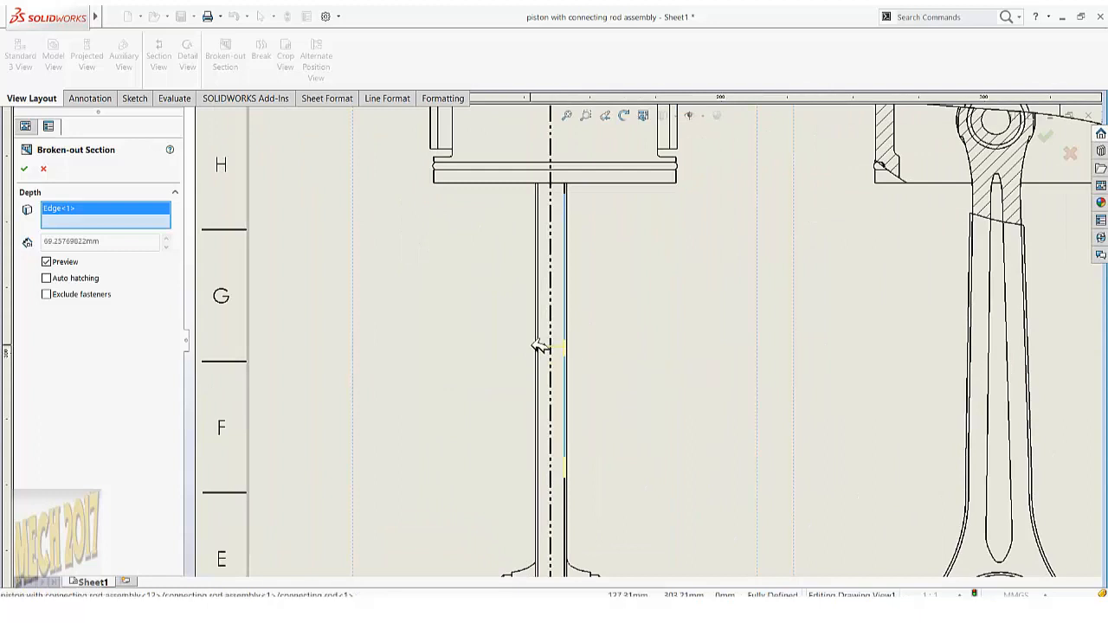
left_click(563, 349)
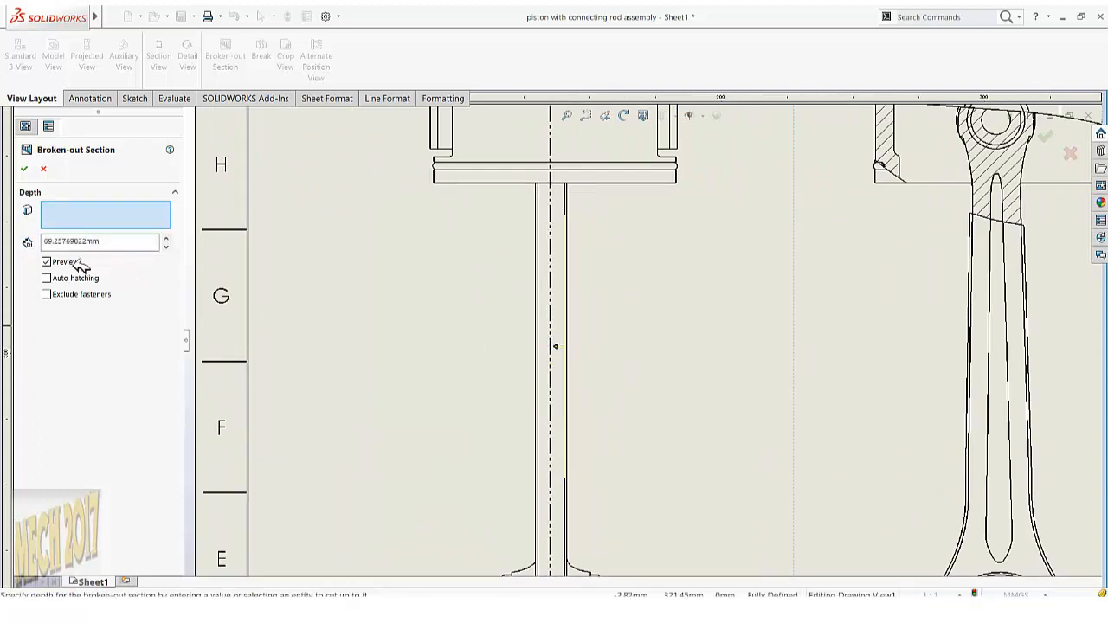
Adjust the broken-out section depth to 59.25769022 mm and apply the section to the front view.
left_click(167, 246)
left_click(167, 246)
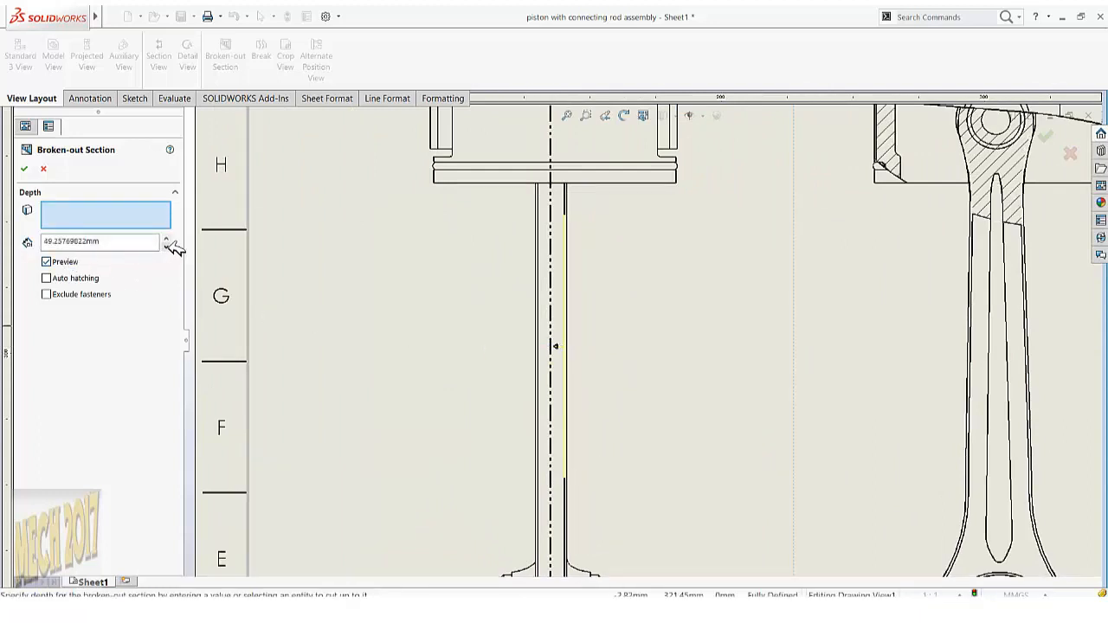
left_click(167, 246)
left_click(167, 246)
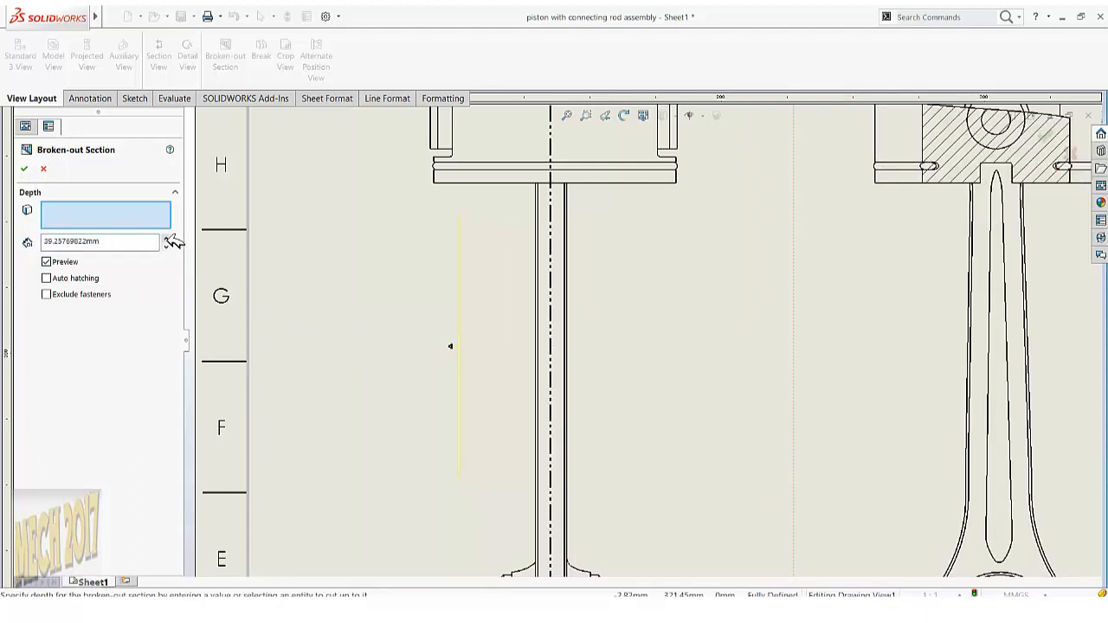
left_click(167, 240)
left_click(167, 240)
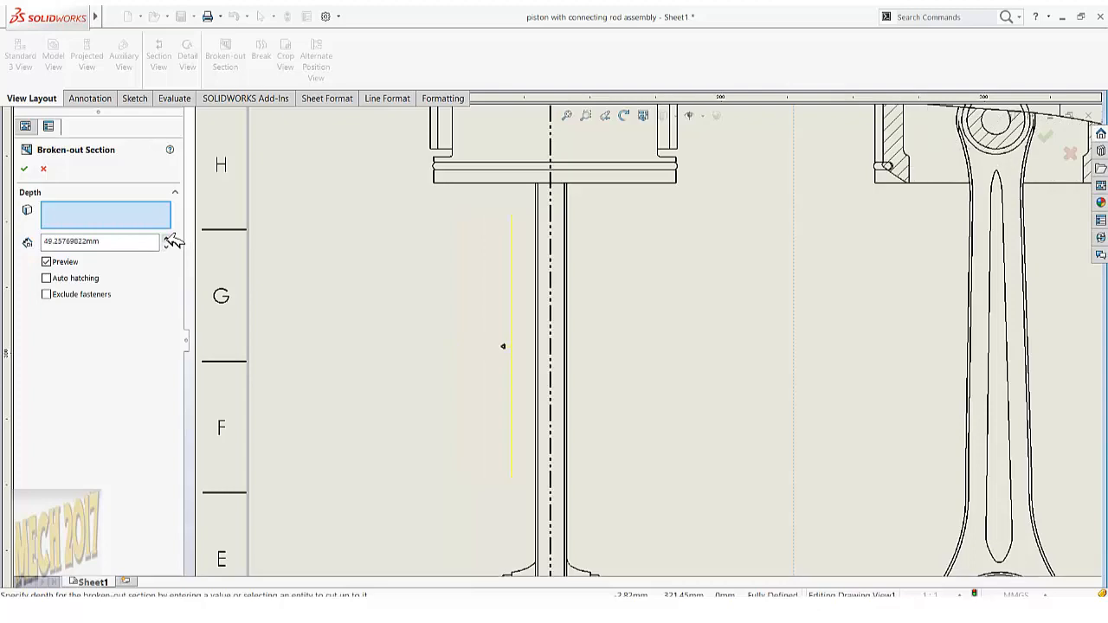
left_click(167, 240)
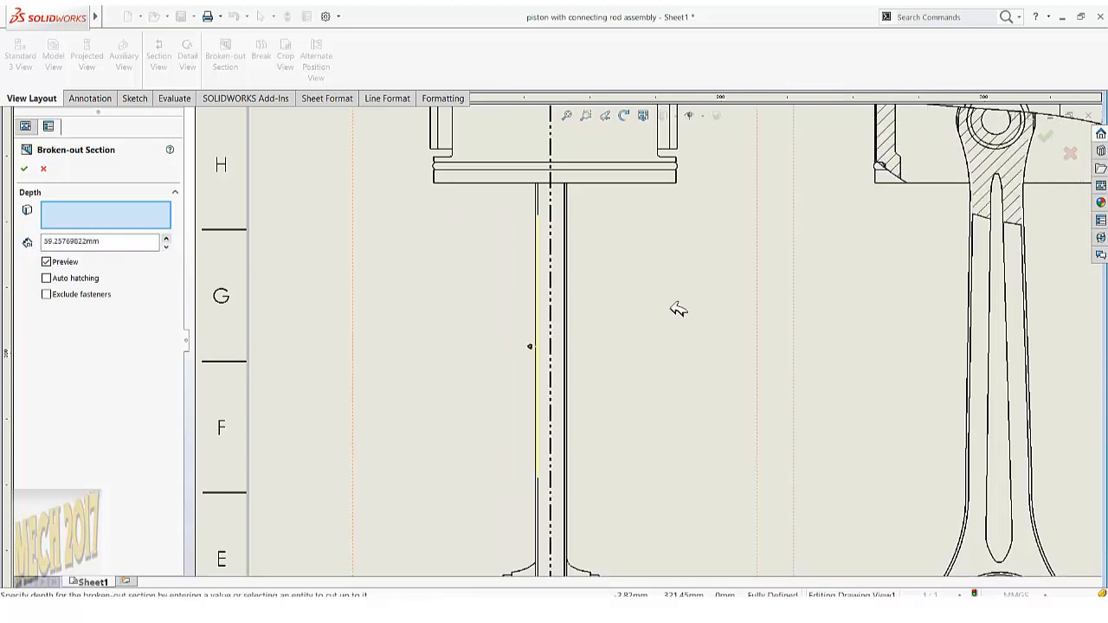
scroll(700, 312, "up", 4)
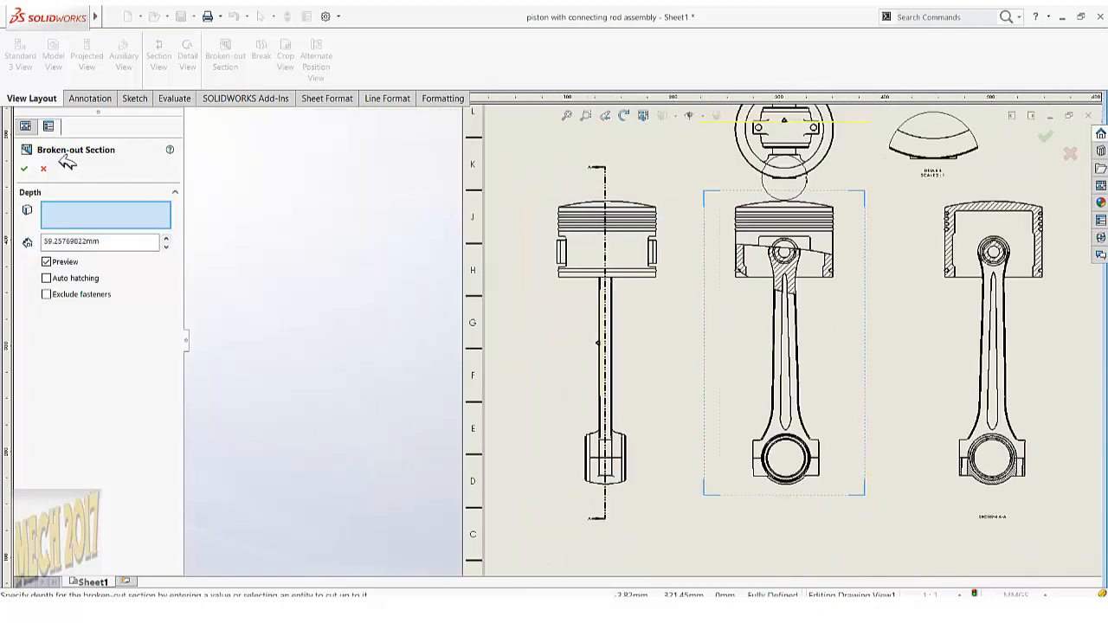
left_click(24, 168)
Examine the broken-out section in the front view and compare it with the neighbouring views.
scroll(830, 284, "down", 2)
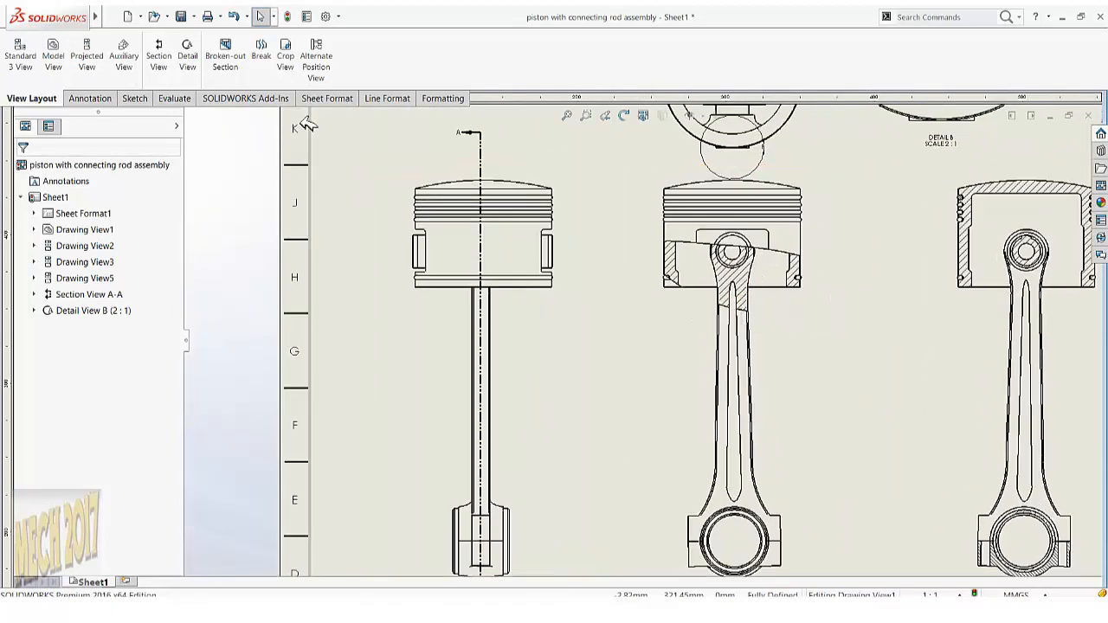
left_click(238, 69)
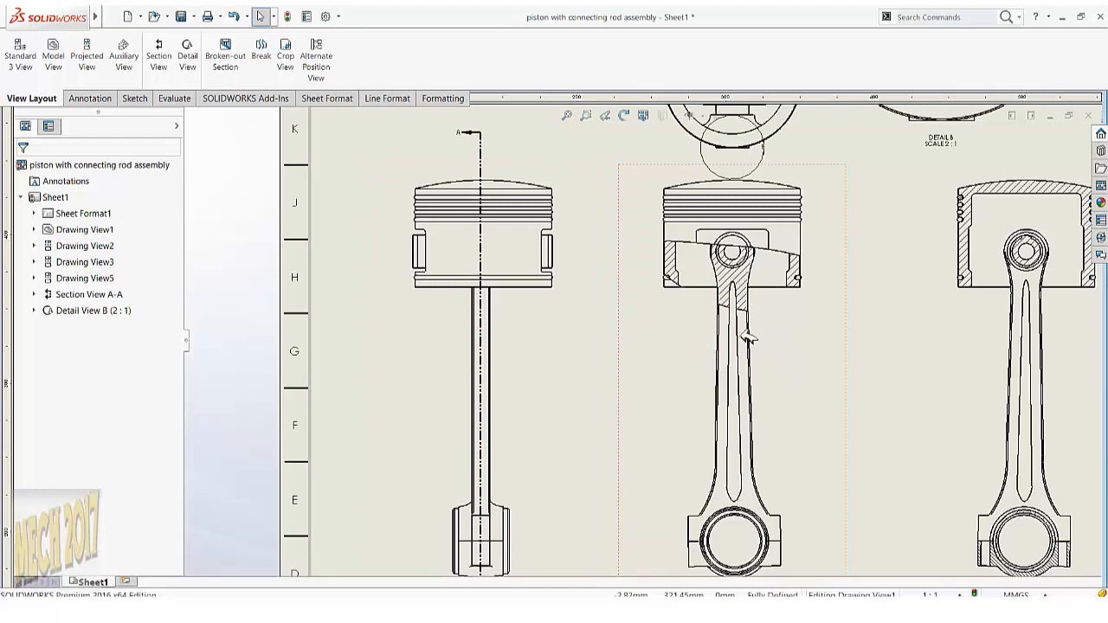
left_click(796, 360)
scroll(816, 366, "up", 3)
scroll(819, 363, "down", 3)
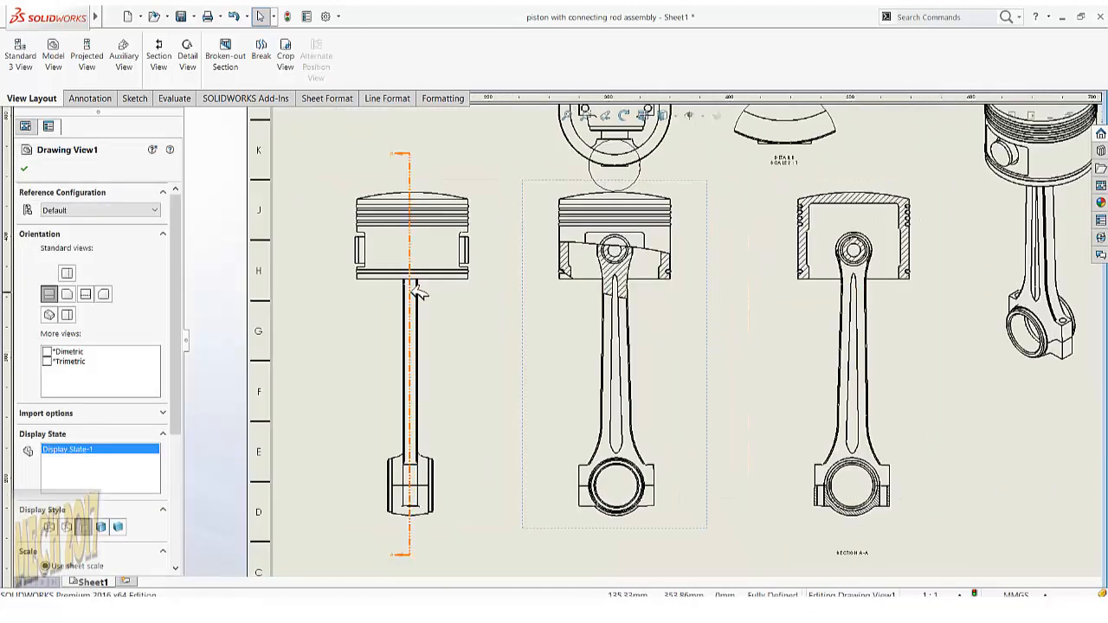
left_click(343, 307)
left_click(235, 272)
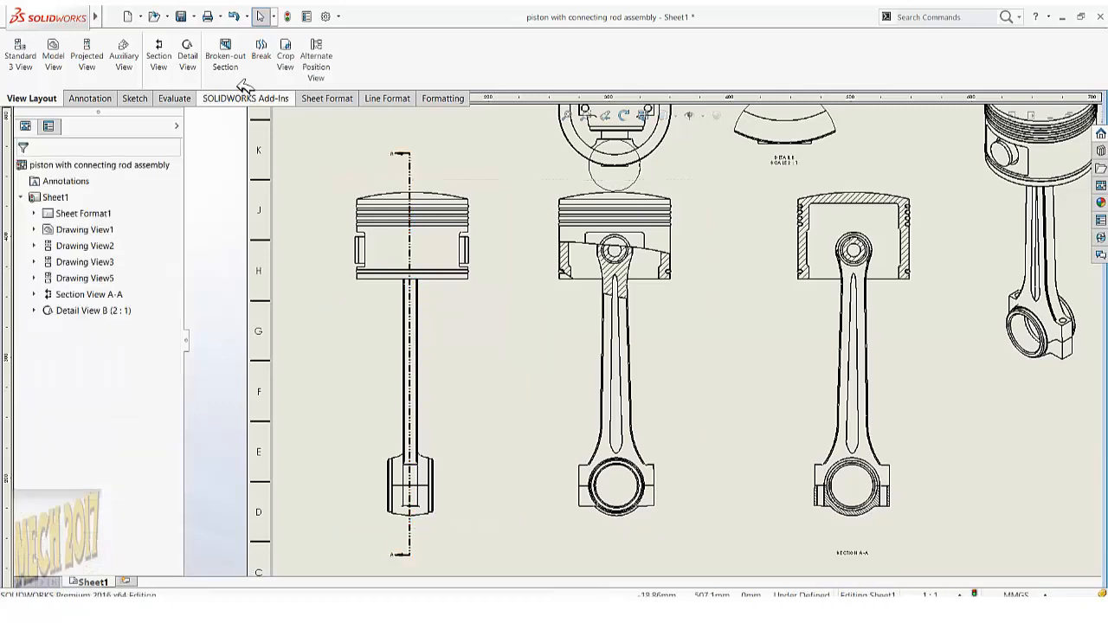
Break the view carrying section line A-A with two horizontal zig zag break lines across the rod shank, using a 12.7 mm gap.
left_click(260, 53)
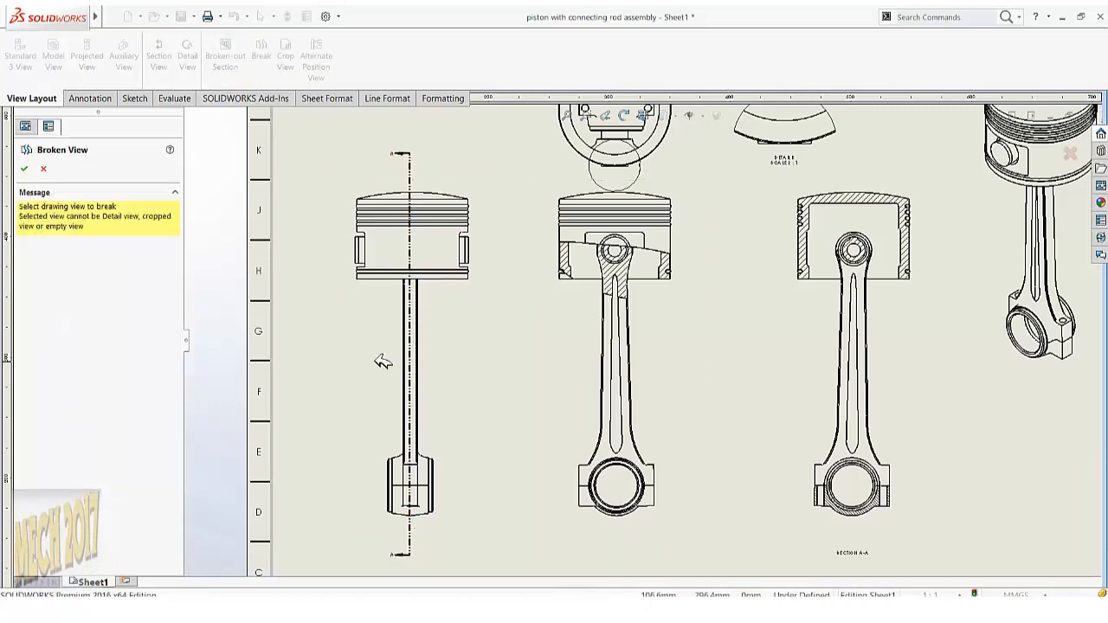
key("f")
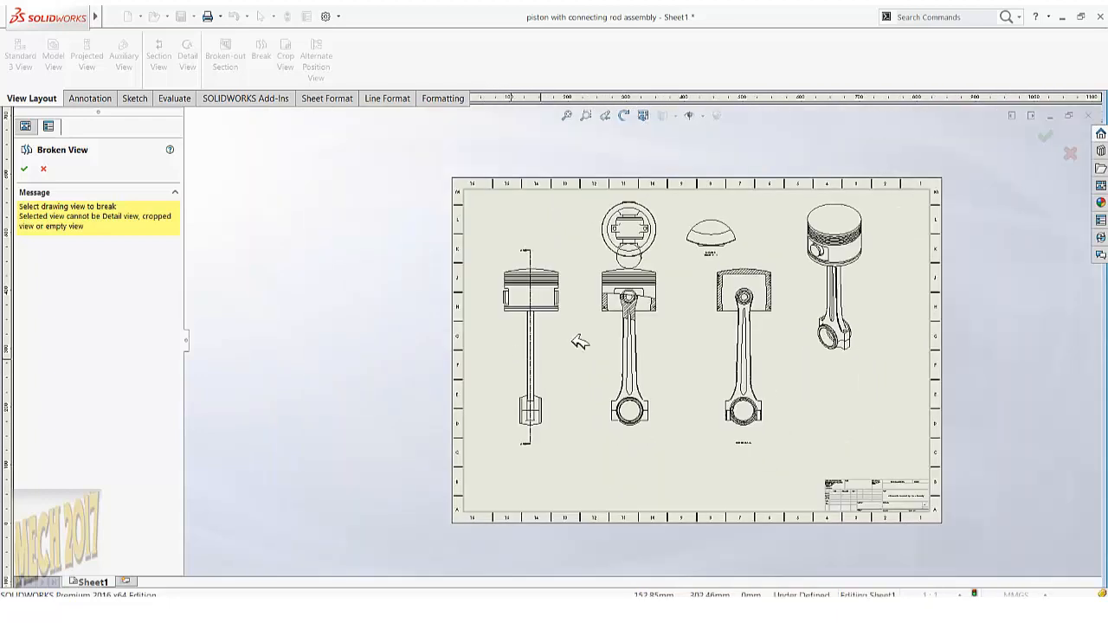
scroll(445, 334, "up", 3)
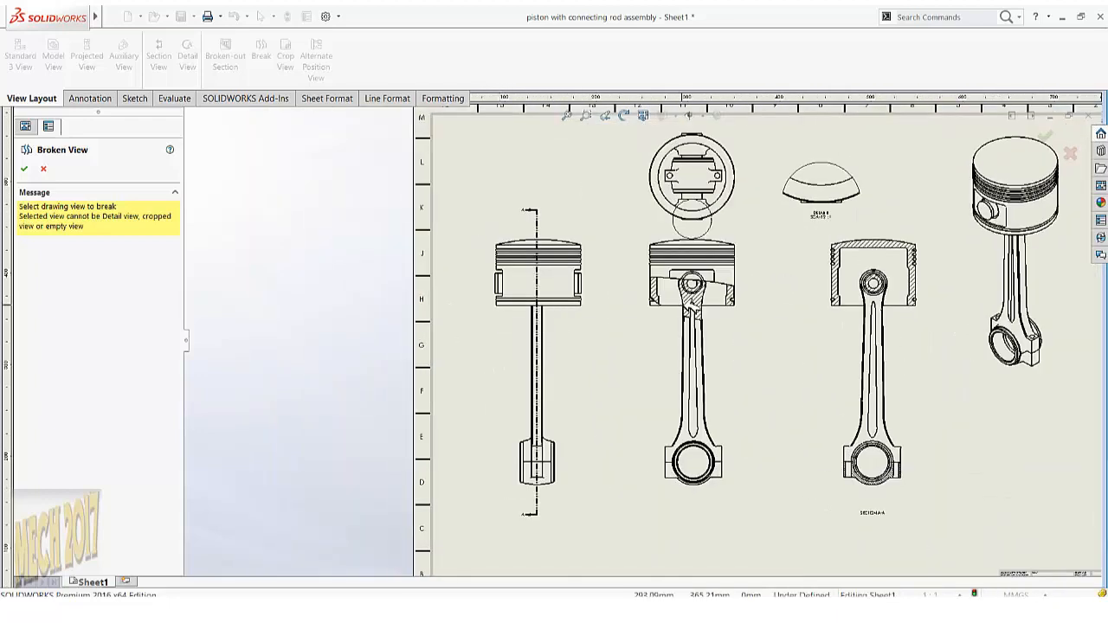
key("f")
scroll(635, 338, "up", 2)
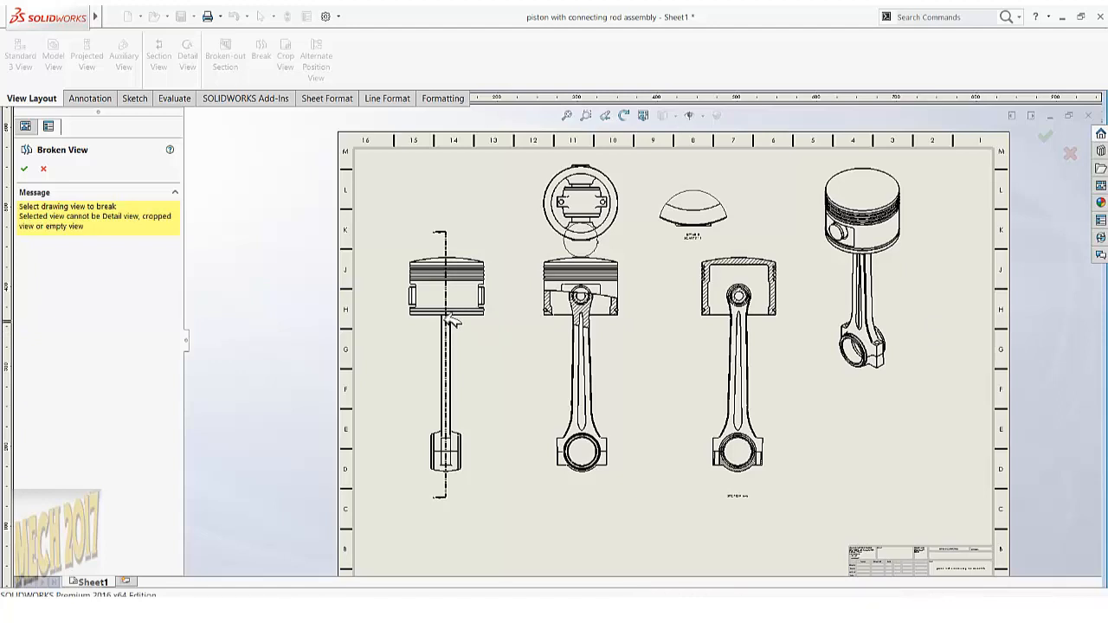
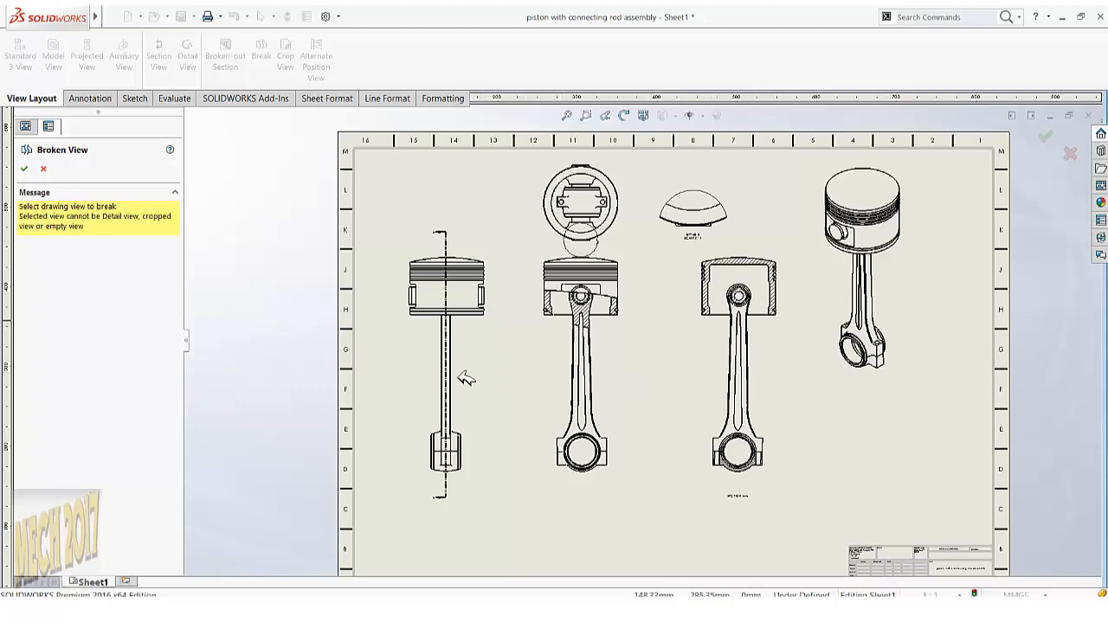
scroll(480, 362, "down", 4)
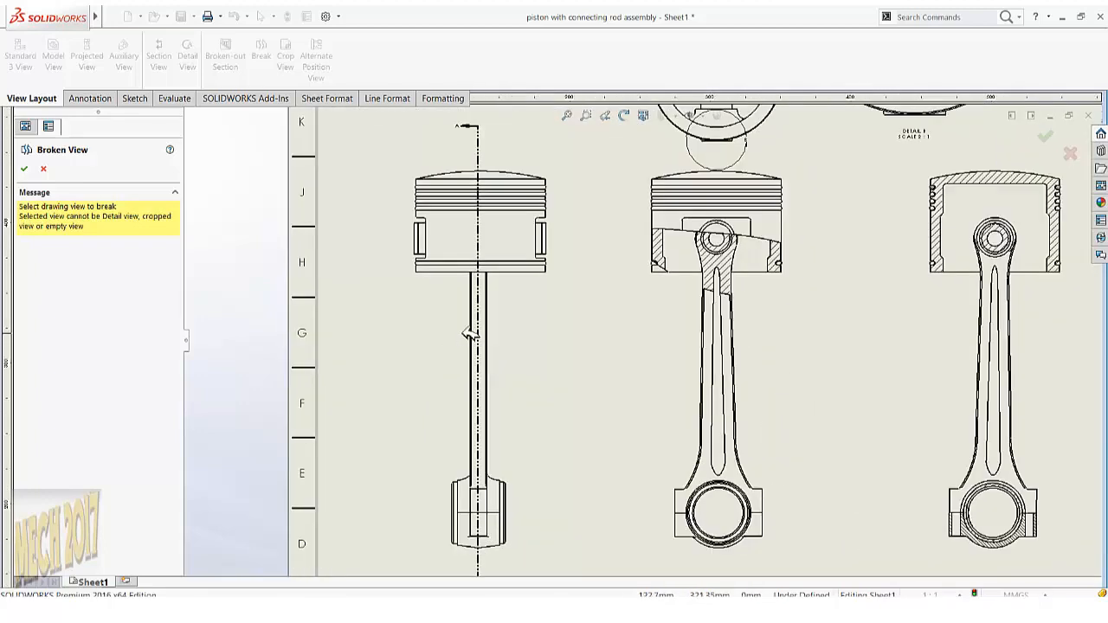
left_click(468, 335)
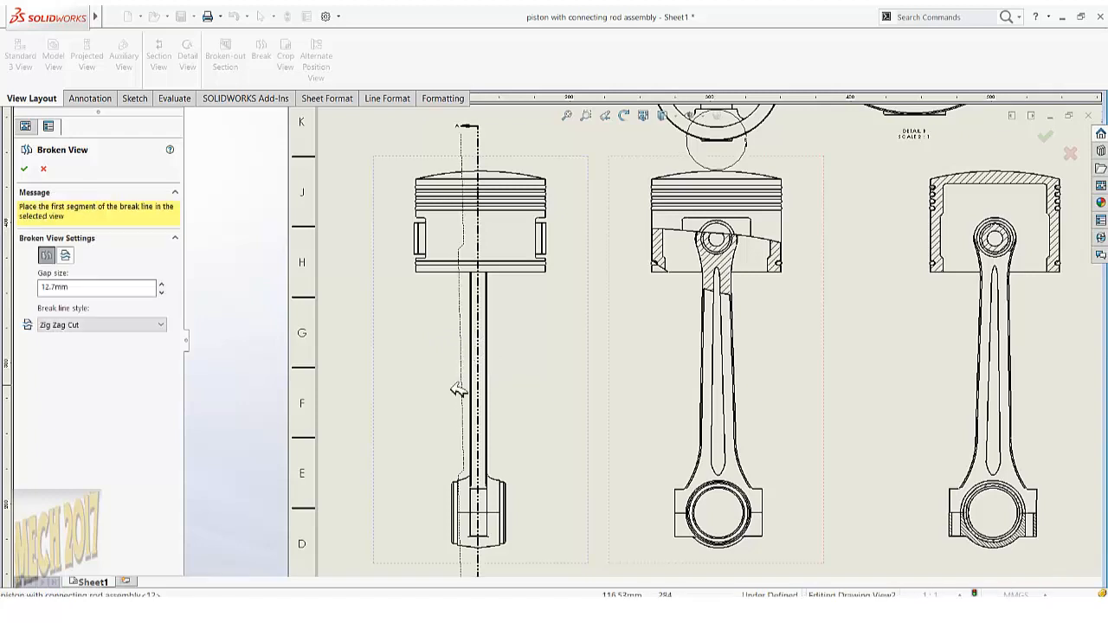
left_click(70, 254)
left_click(453, 350)
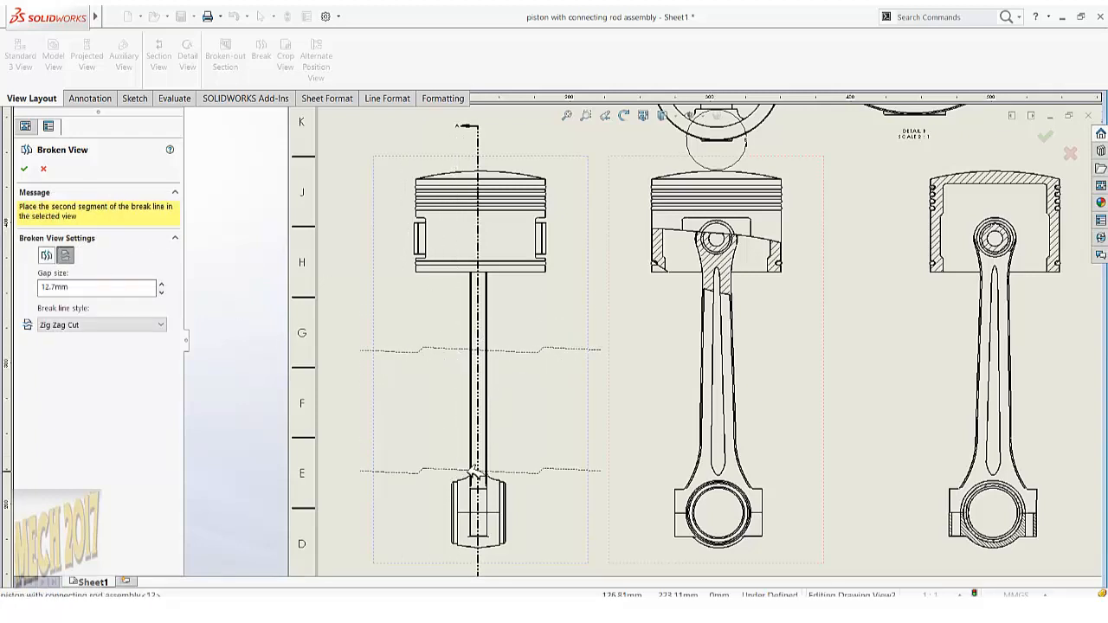
left_click(438, 460)
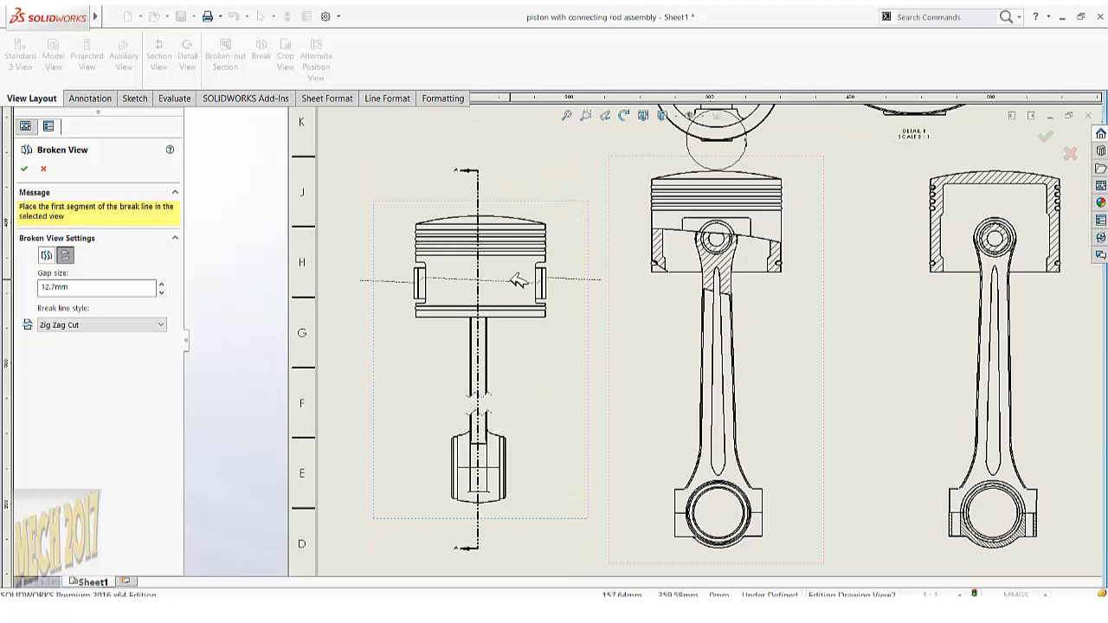
scroll(517, 279, "up", 3)
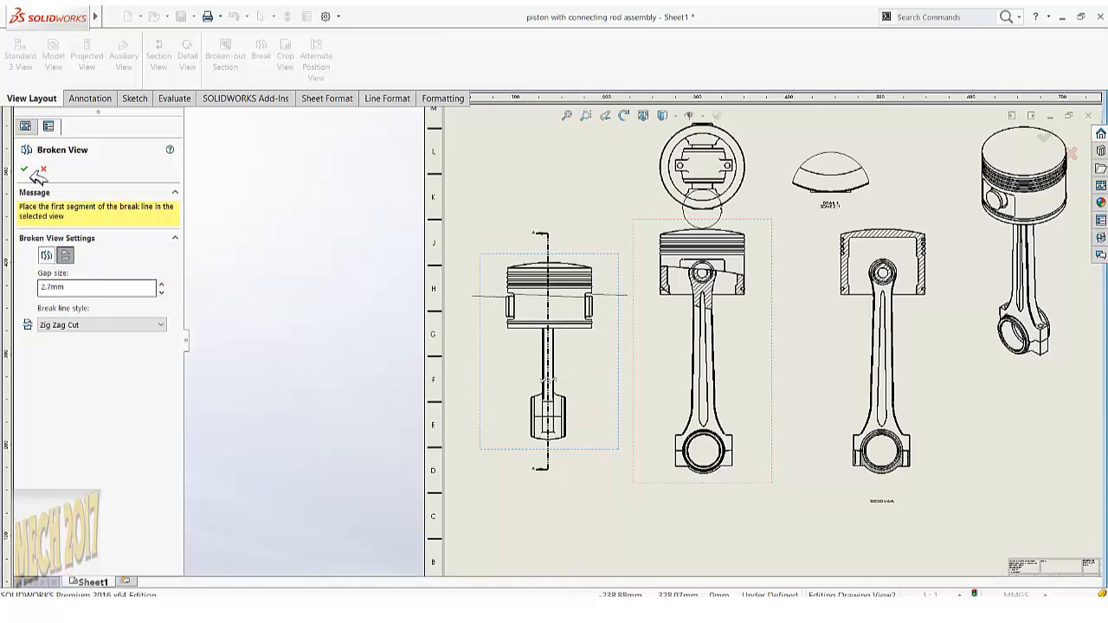
left_click(42, 170)
scroll(737, 344, "down", 3)
scroll(773, 330, "up", 2)
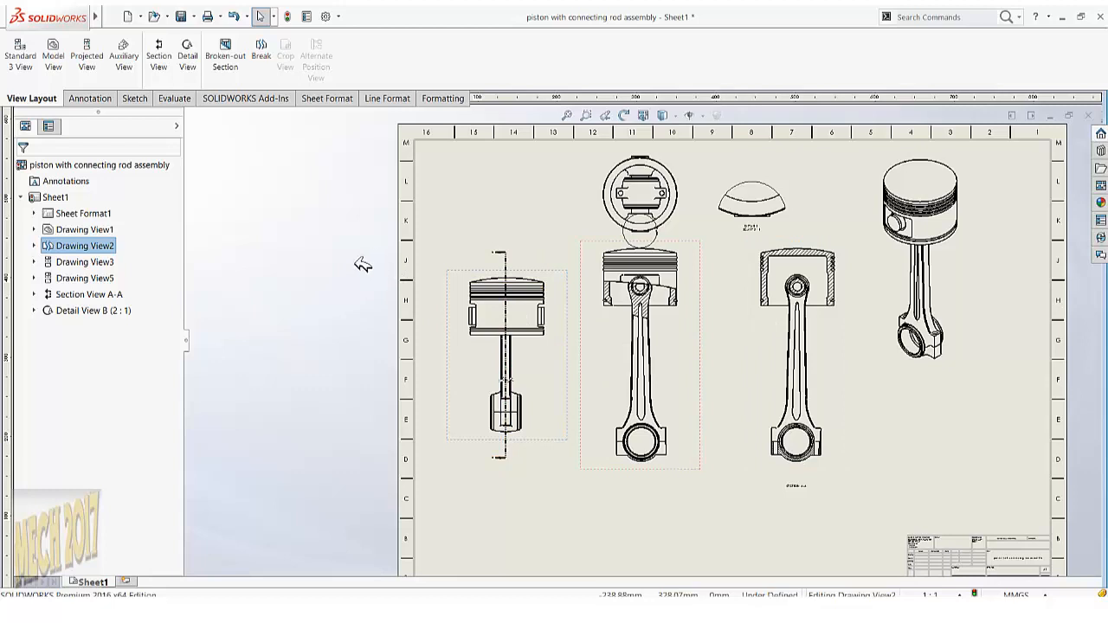
left_click(341, 301)
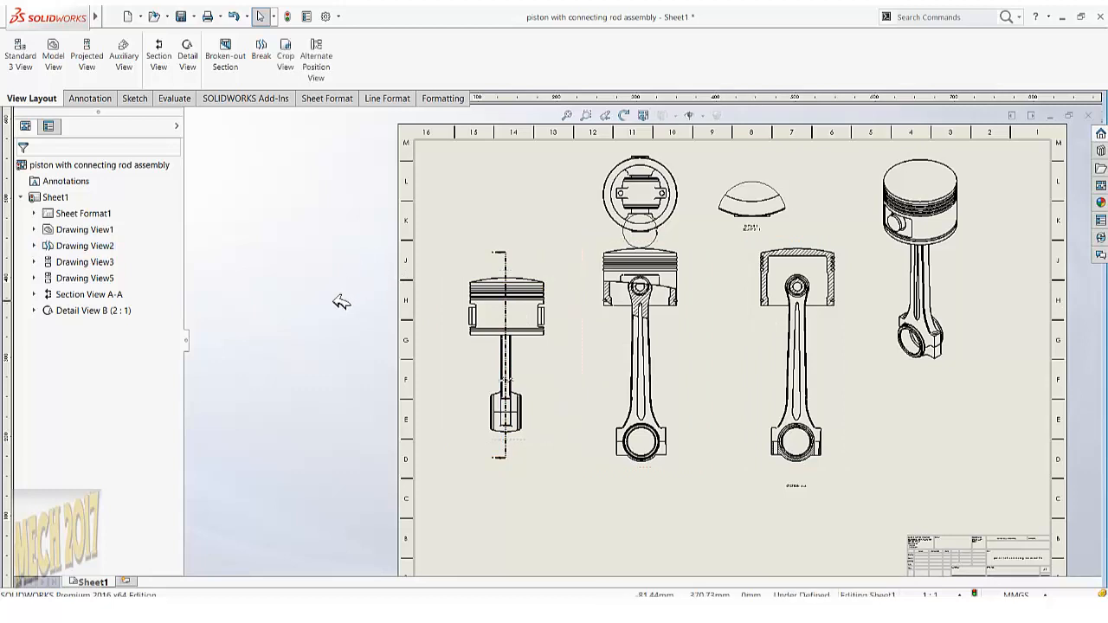
Crop section view A-A with a sketched rectangle enclosing the piston and the upper end of the connecting rod.
left_click(286, 57)
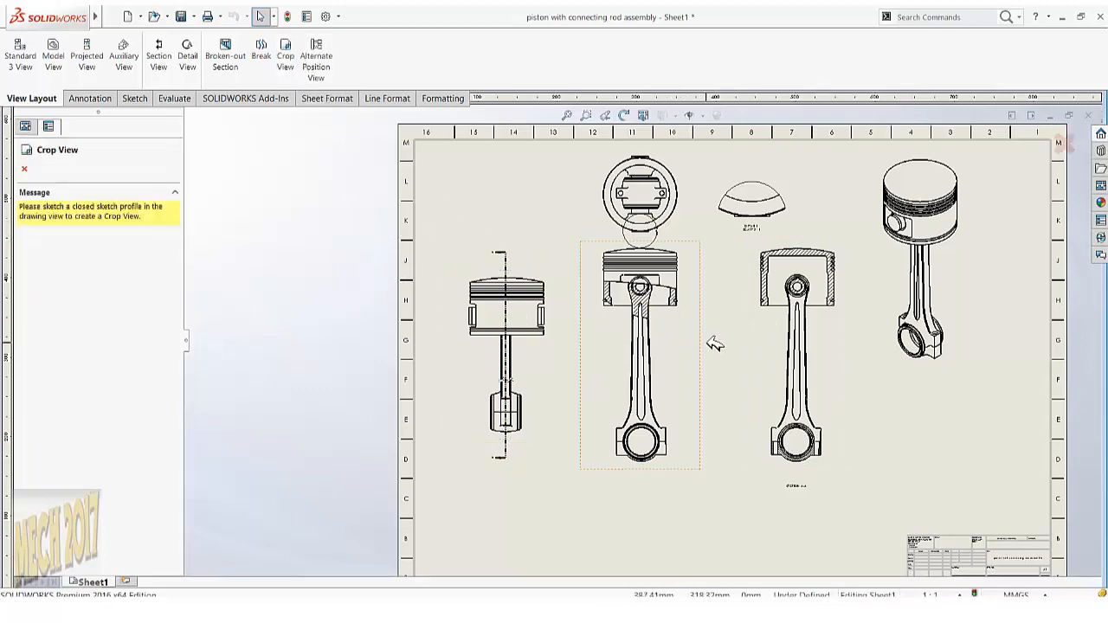
left_click(777, 346)
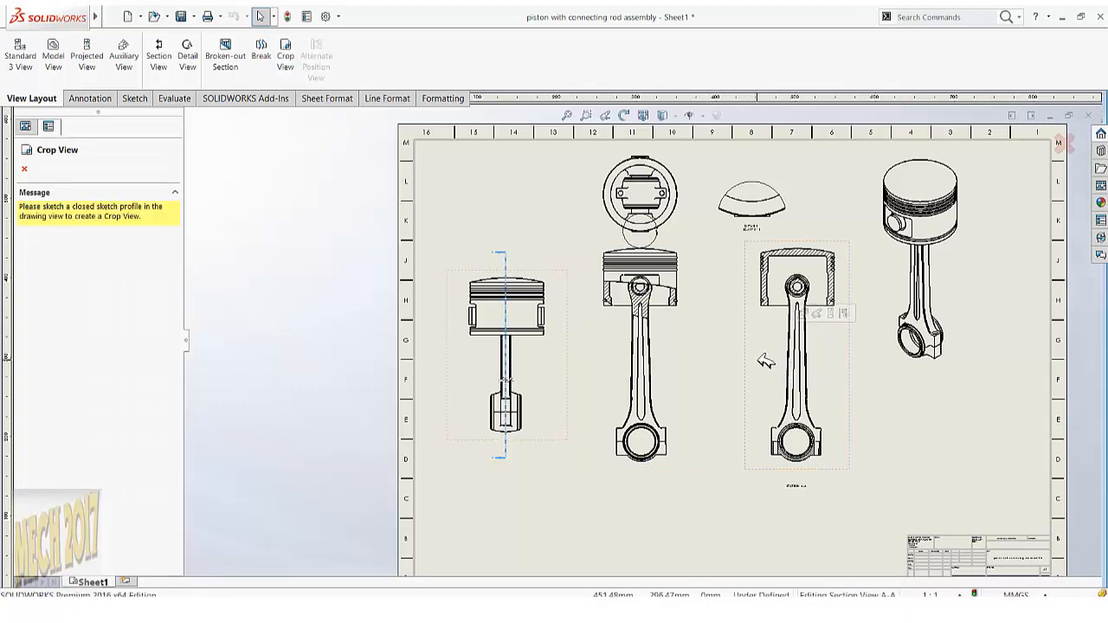
left_click(136, 98)
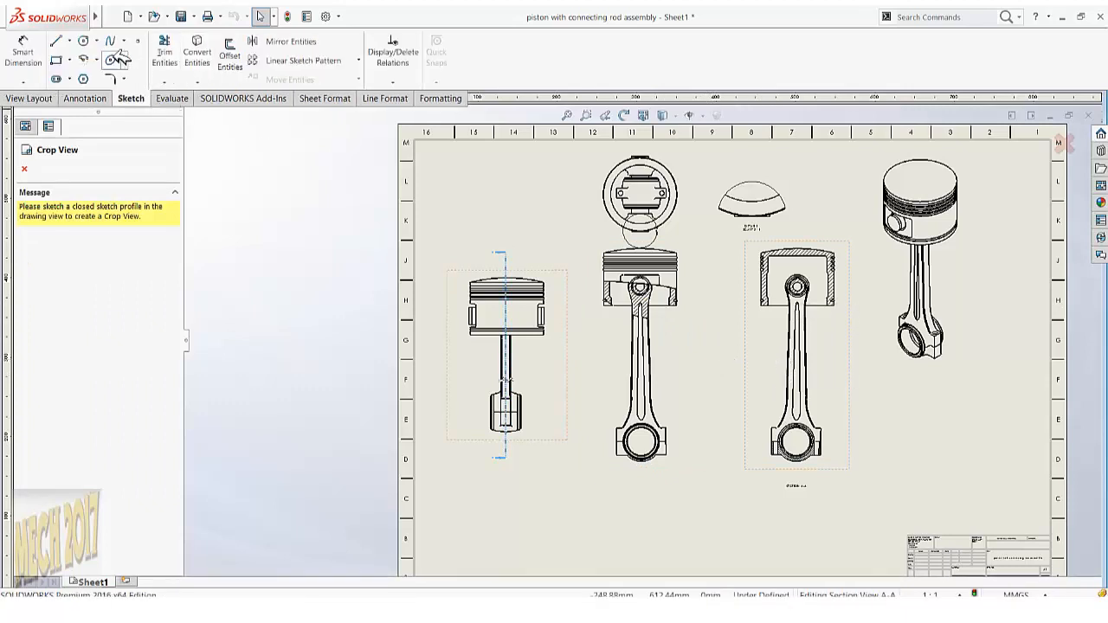
left_click(59, 60)
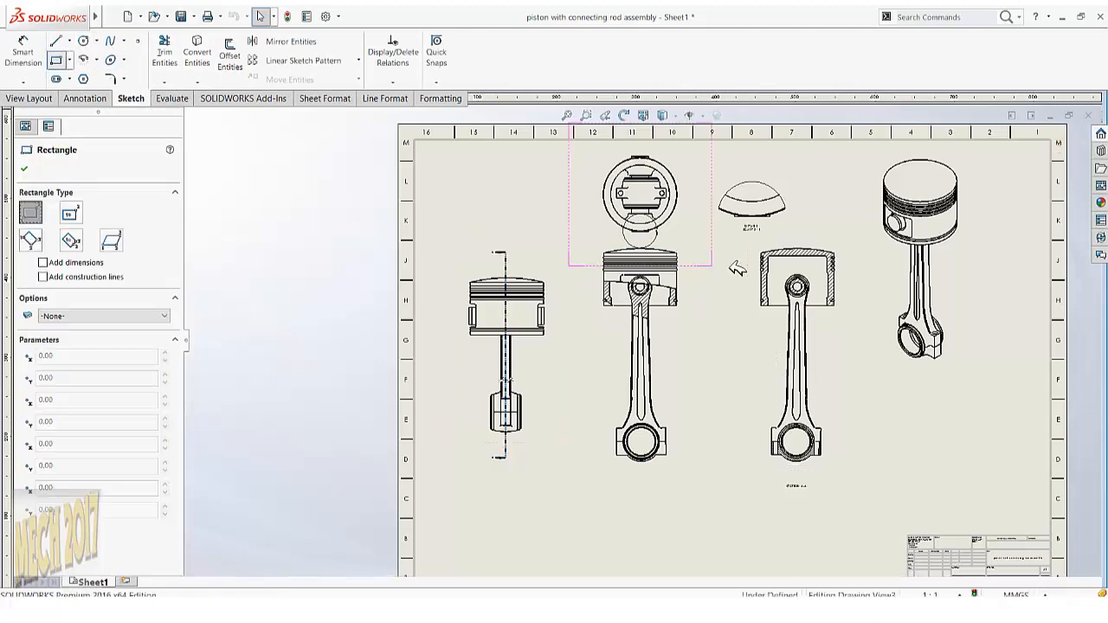
left_click(741, 242)
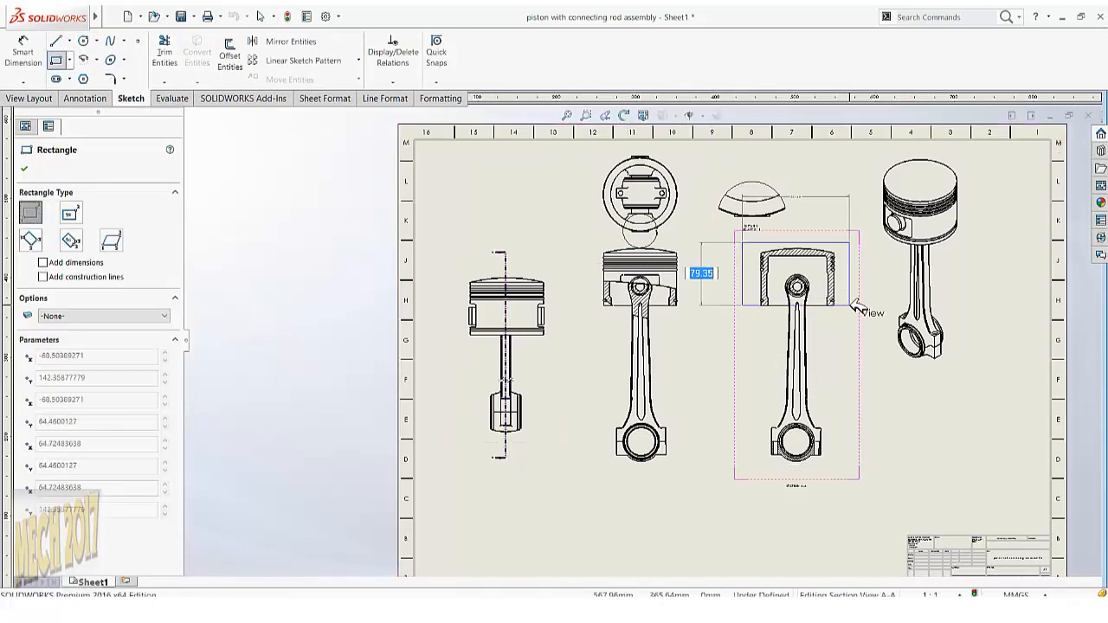
left_click(849, 324)
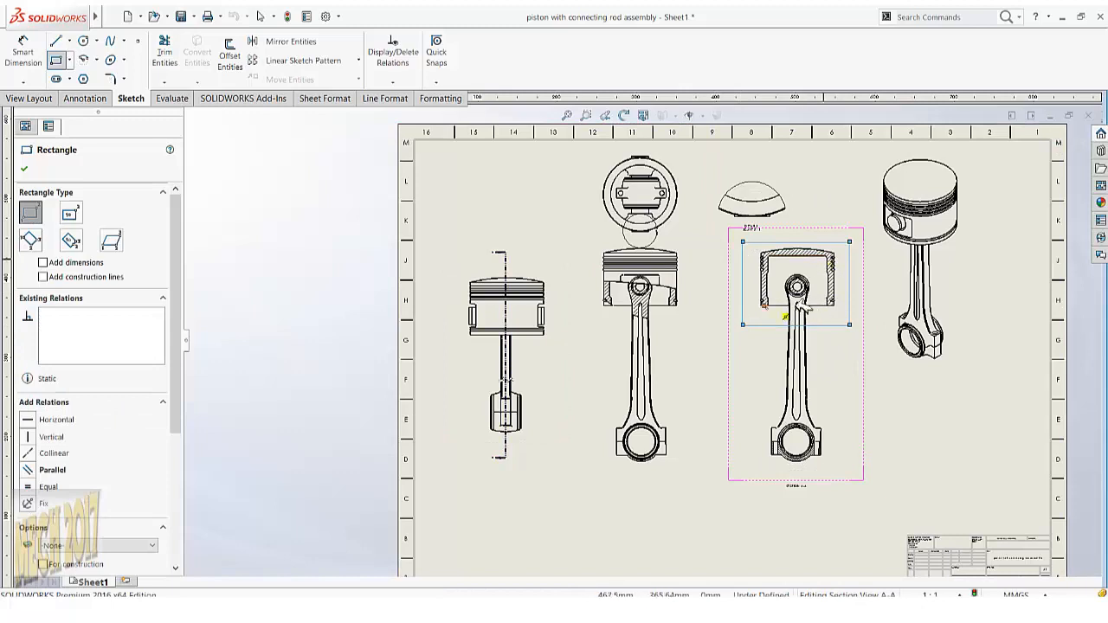
left_click(30, 99)
left_click(285, 54)
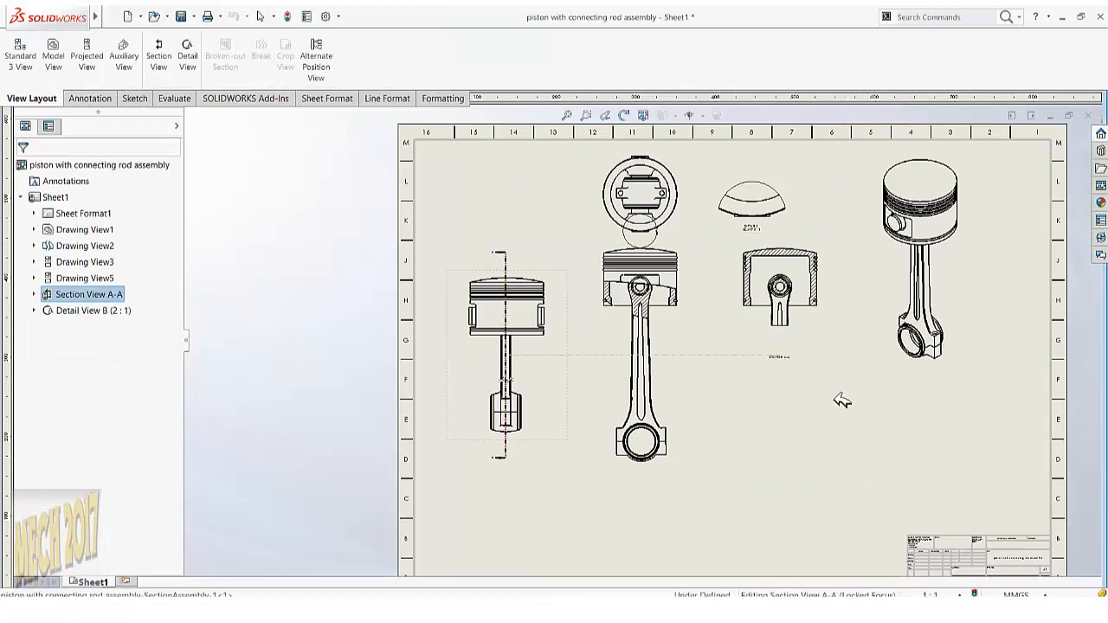
Break the alignment of the cropped section view A-A and move it below the isometric view.
left_click_drag(828, 381, 831, 381)
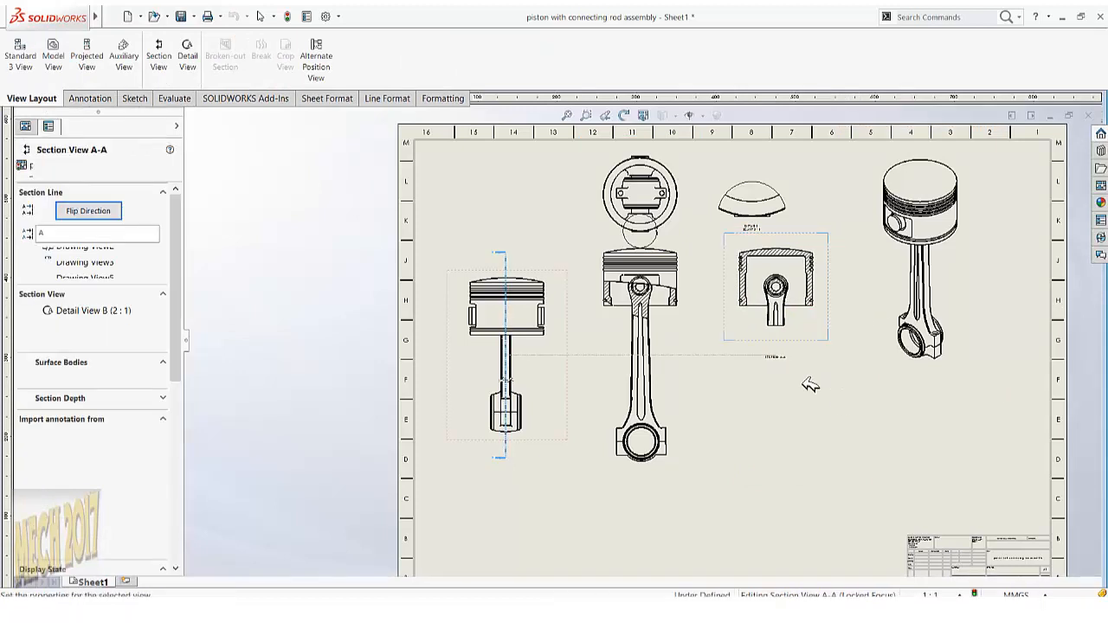
mouse_move(759, 335)
left_mouse_down()
mouse_move(799, 346)
mouse_move(761, 310)
mouse_move(722, 333)
mouse_move(784, 336)
mouse_move(765, 324)
left_mouse_up()
right_click(765, 323)
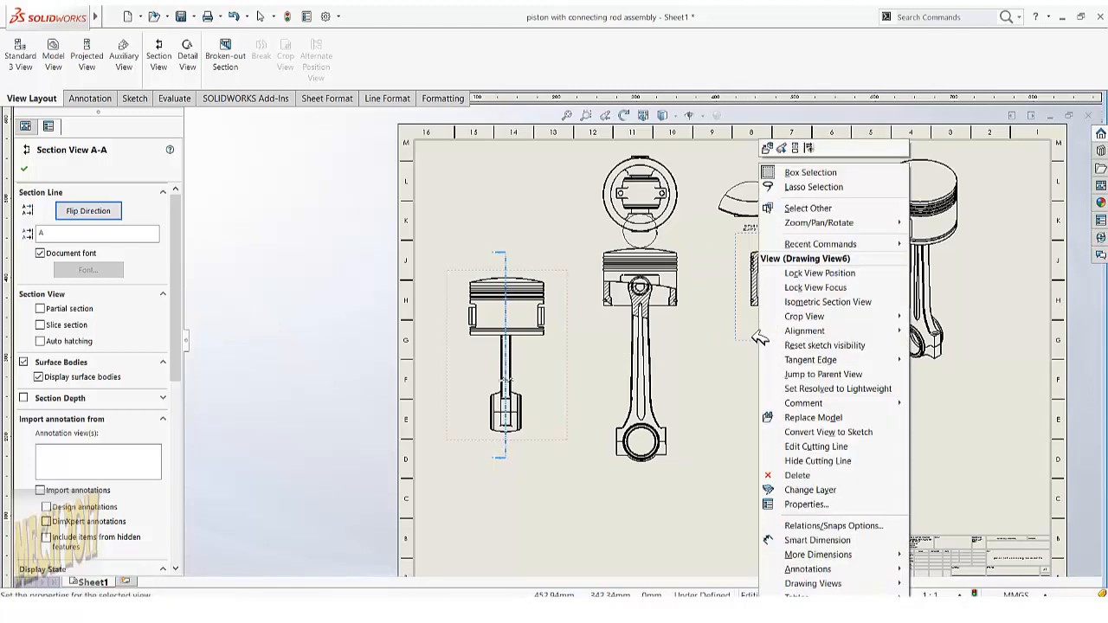
mouse_move(847, 331)
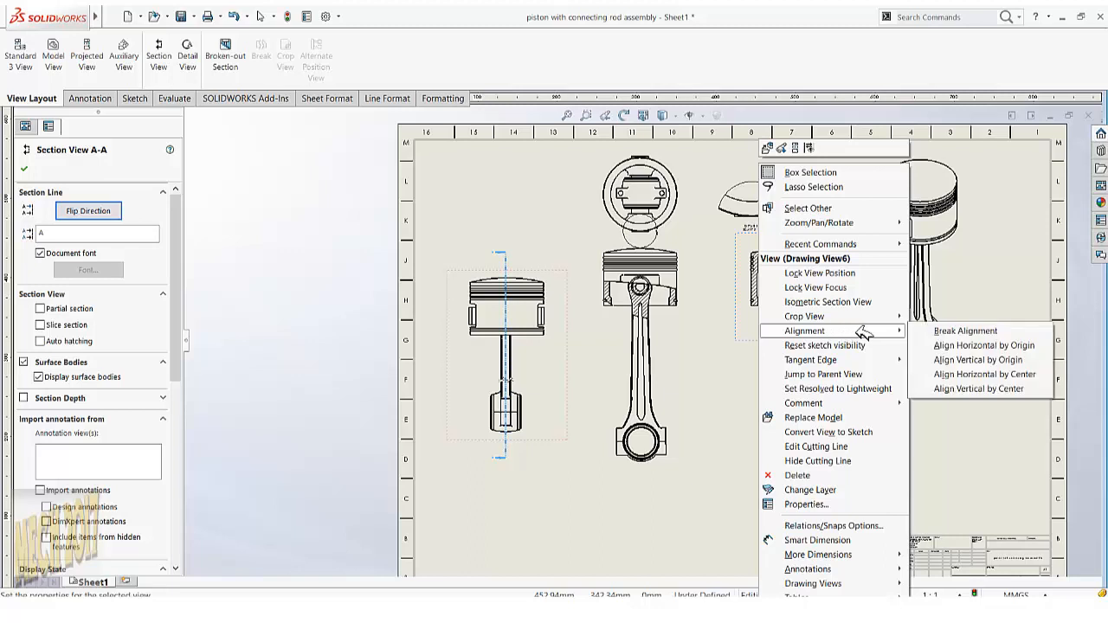
left_click(934, 334)
left_click_drag(828, 343, 989, 485)
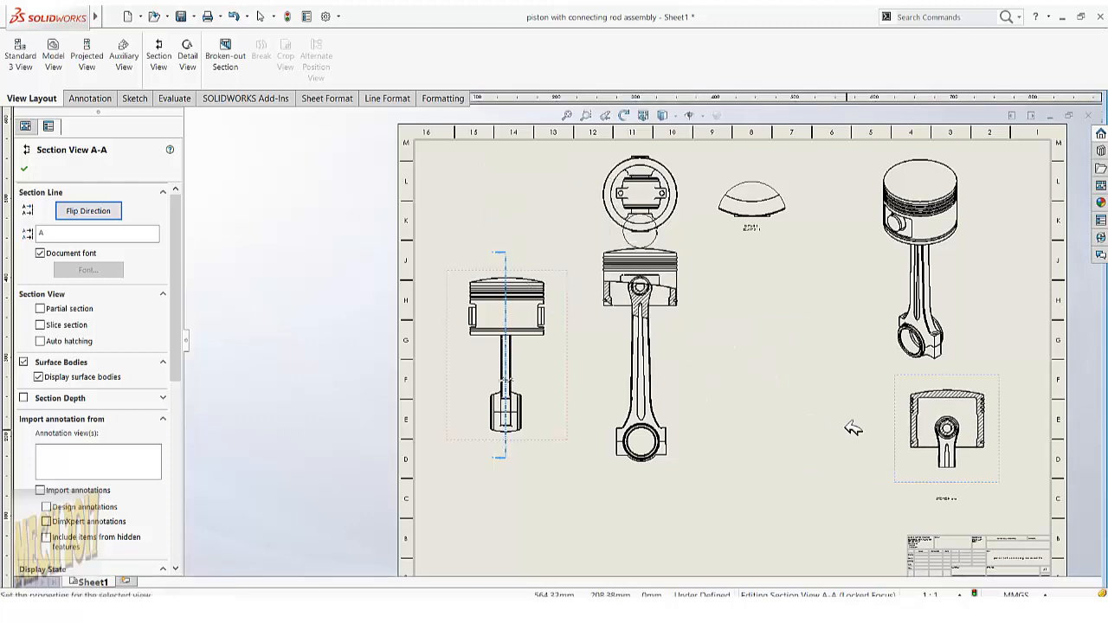
left_click(820, 403)
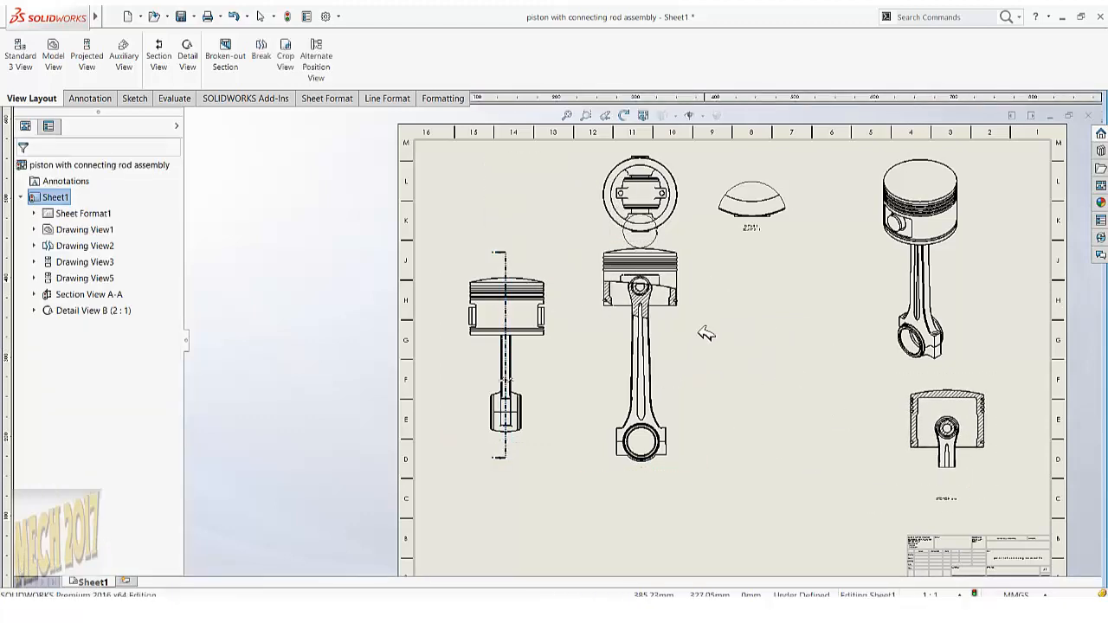
right_click(775, 307)
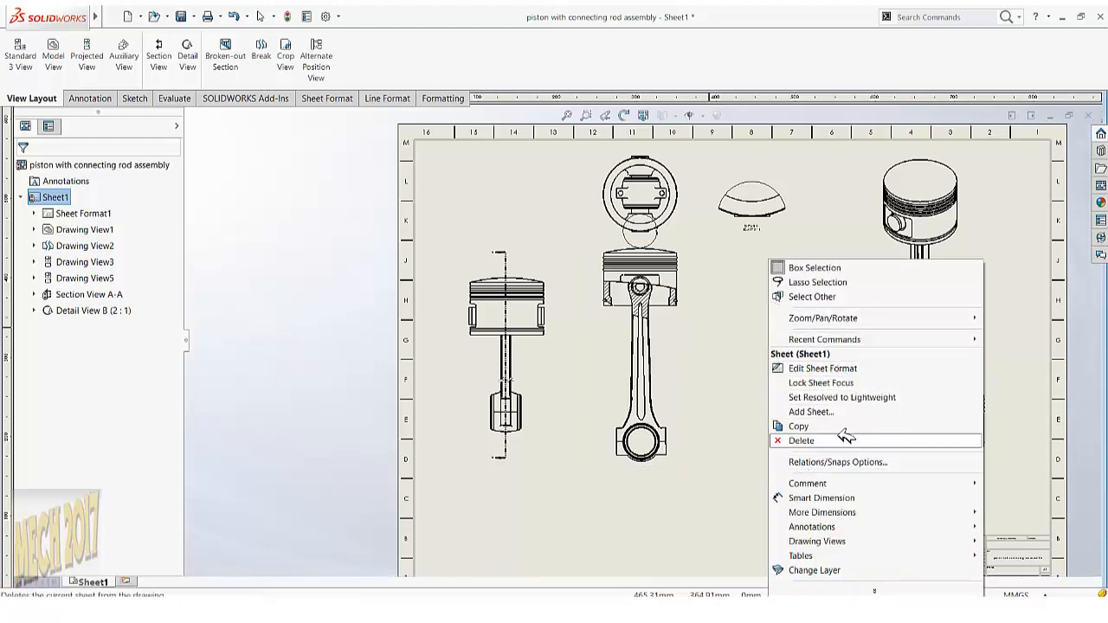
left_click(746, 391)
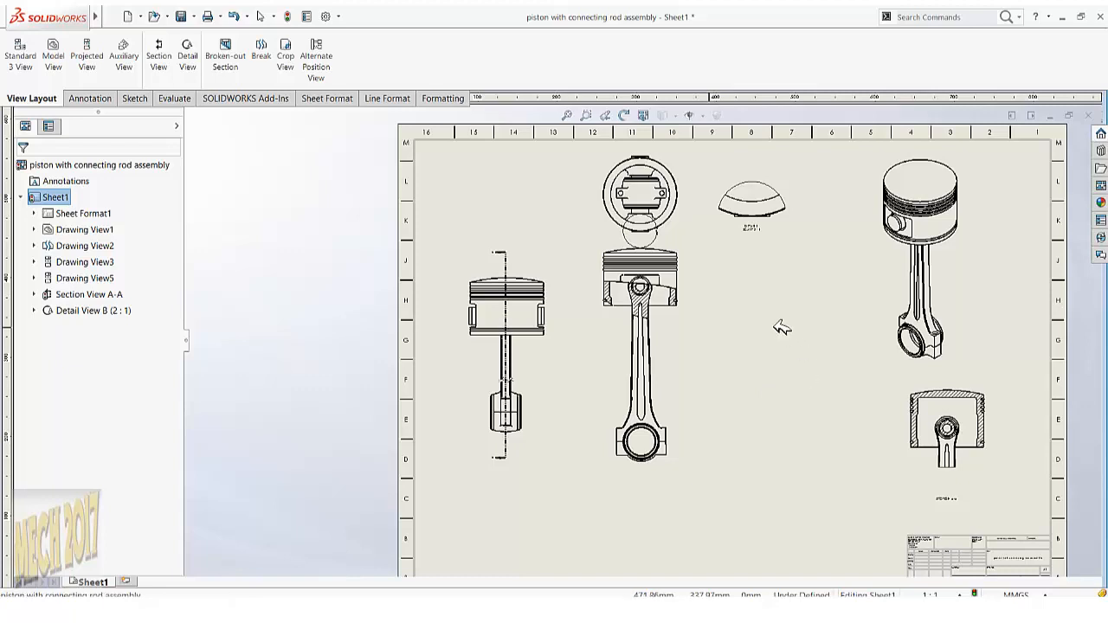
key("f")
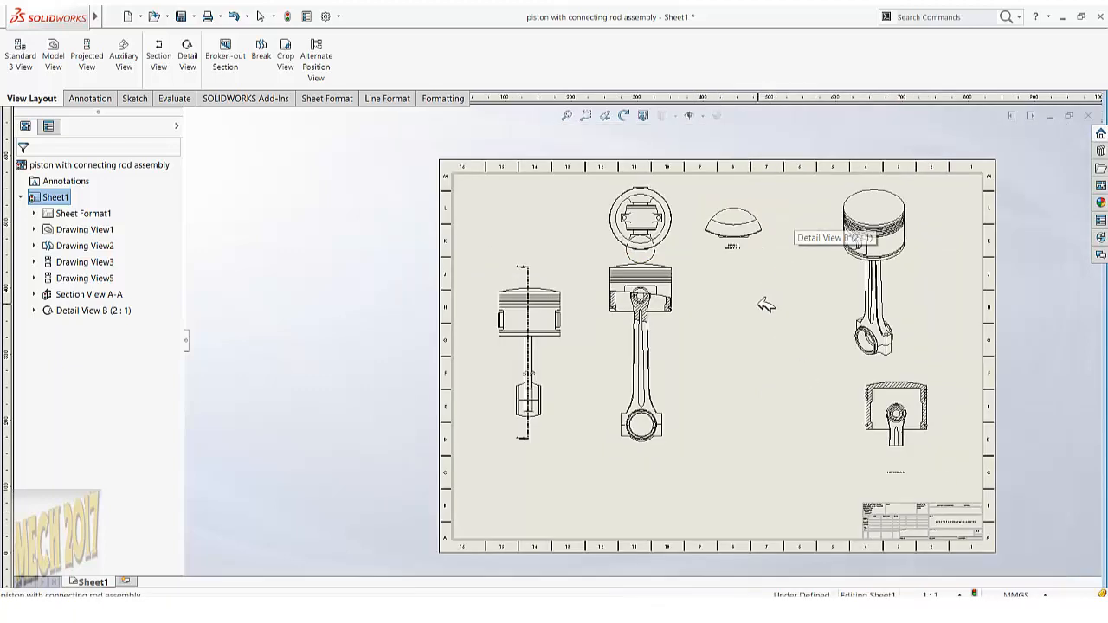
Hide the top view, Drawing View3, together with its dependent views.
scroll(723, 251, "down", 2)
left_click(670, 259)
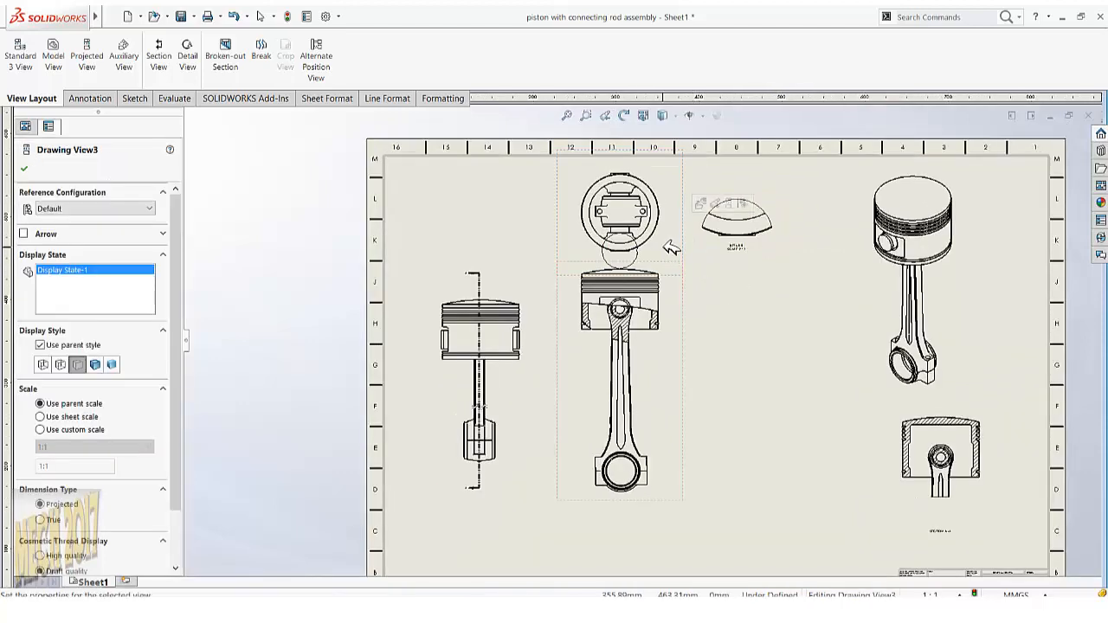
right_click(669, 186)
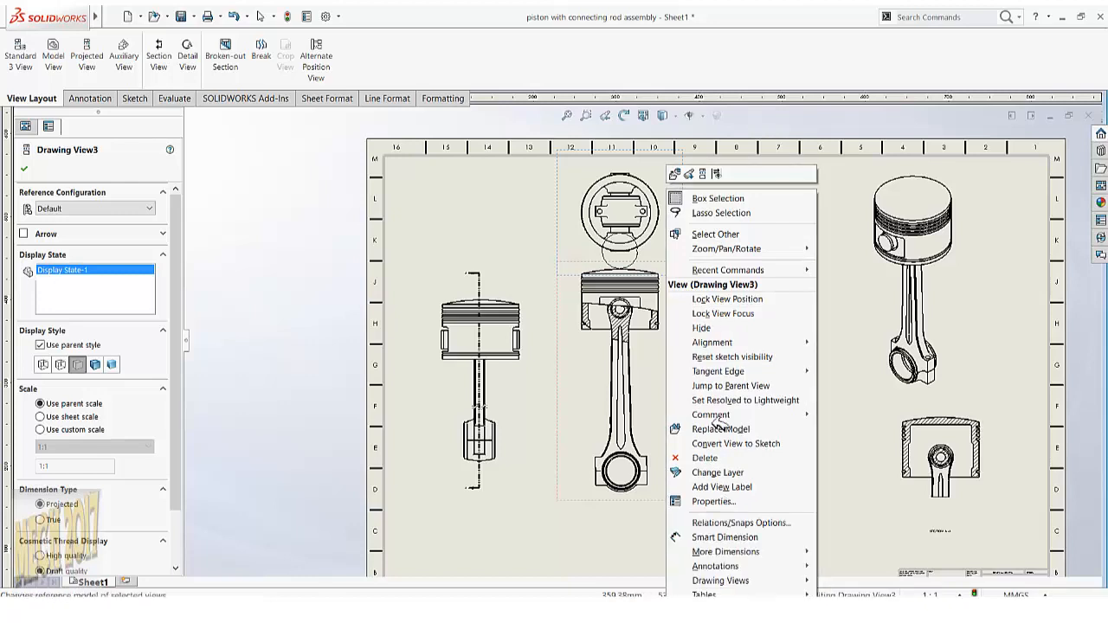
left_click(697, 328)
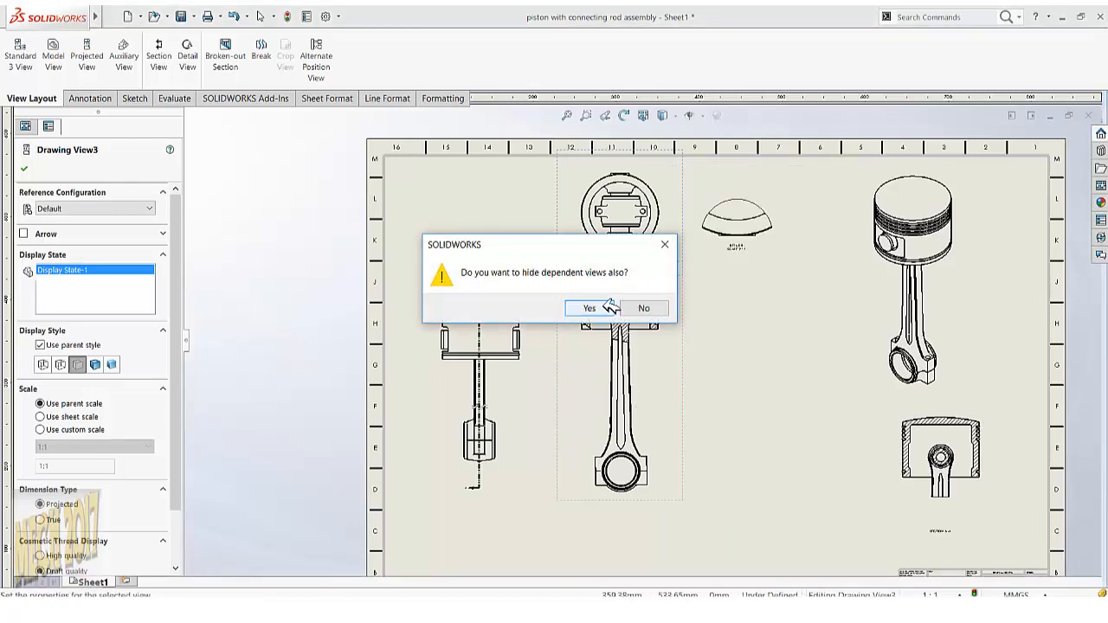
left_click(608, 308)
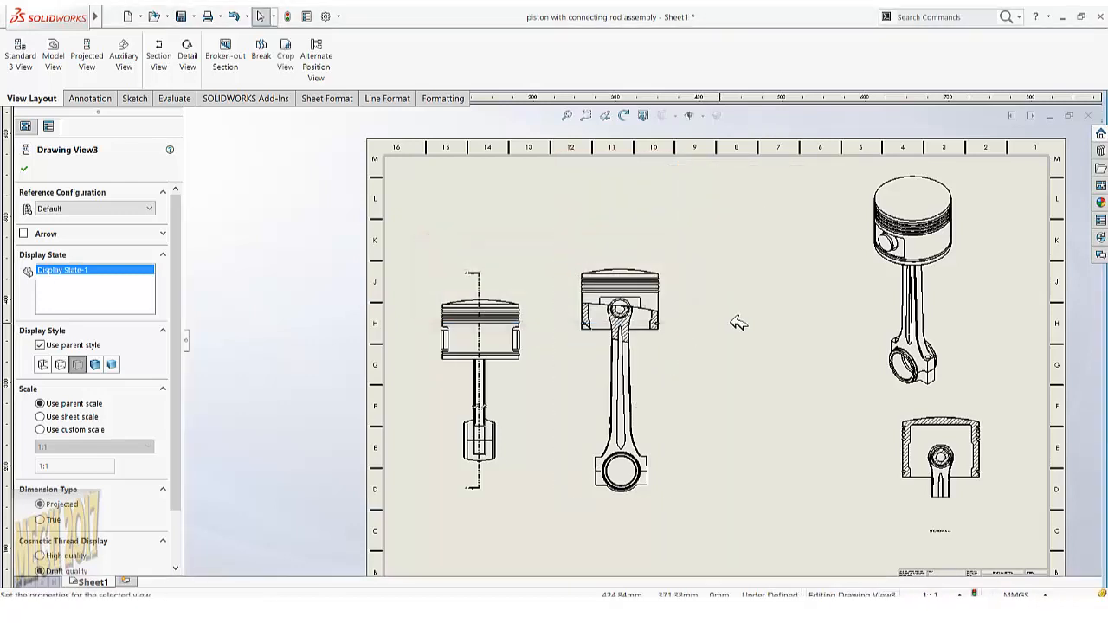
left_click(239, 176)
Show the hidden Drawing View3 again together with its dependent views.
right_click(89, 262)
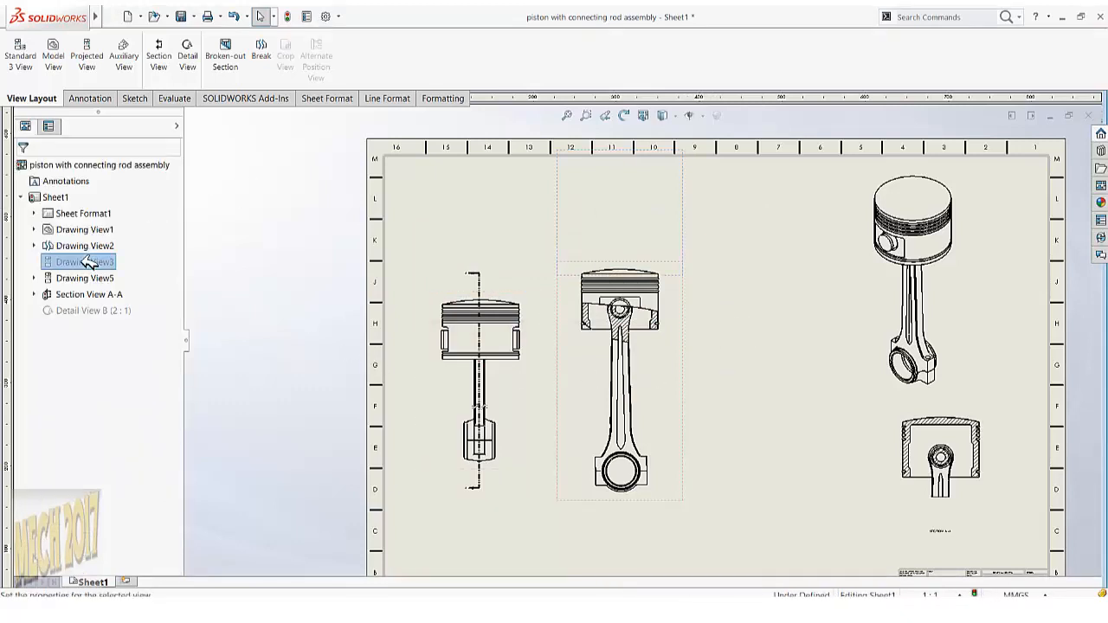
left_click(130, 328)
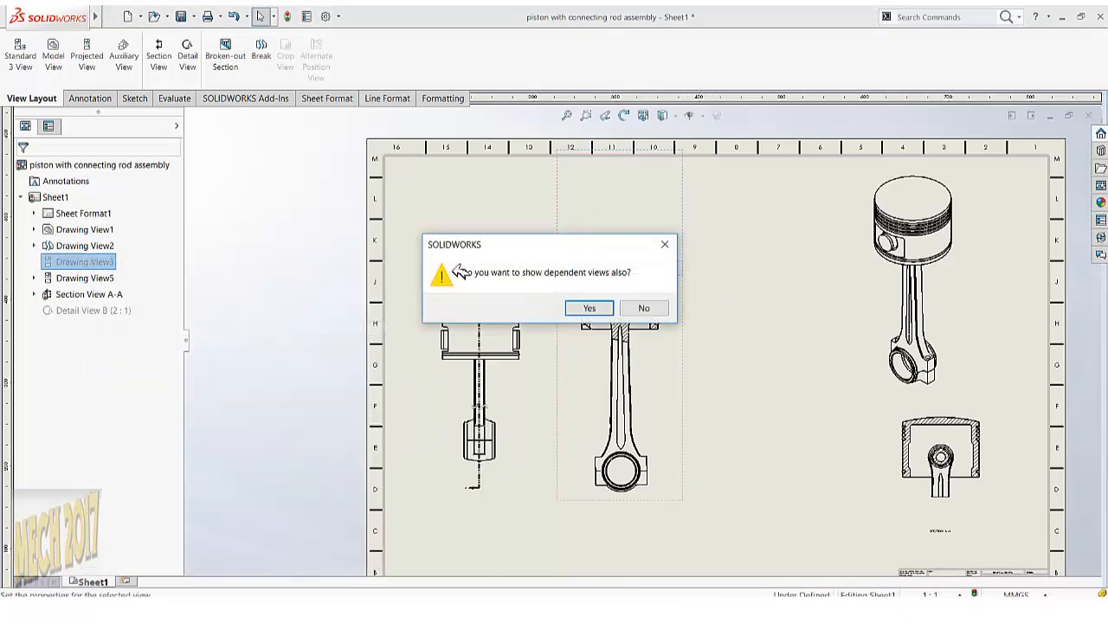
left_click(588, 308)
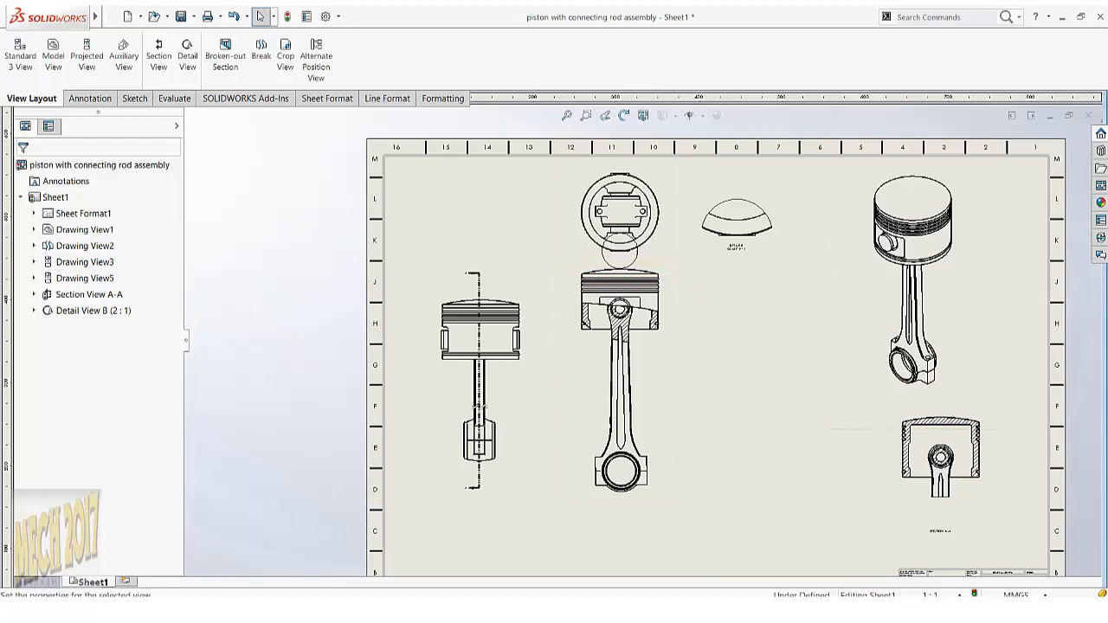
Switch to the Notepad topic list and check the entry about inserting dimensions into views.
key("alt+Tab")
left_click(222, 343)
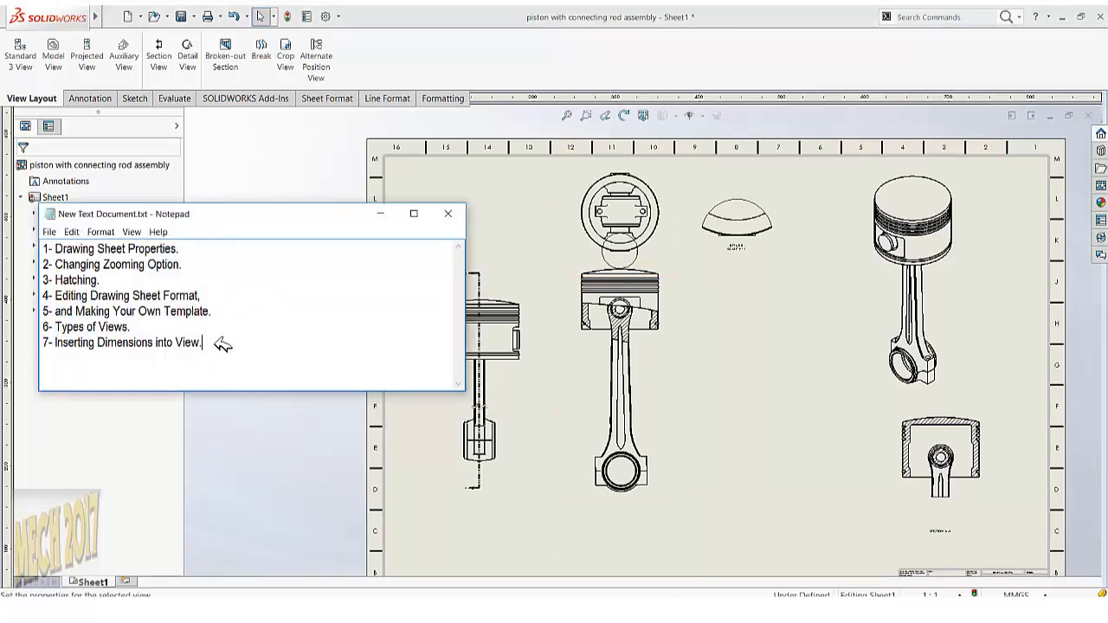
Highlight the Notepad entry "Inserting Dimensions into View." and return to the SOLIDWORKS drawing.
left_click_drag(161, 344, 89, 346)
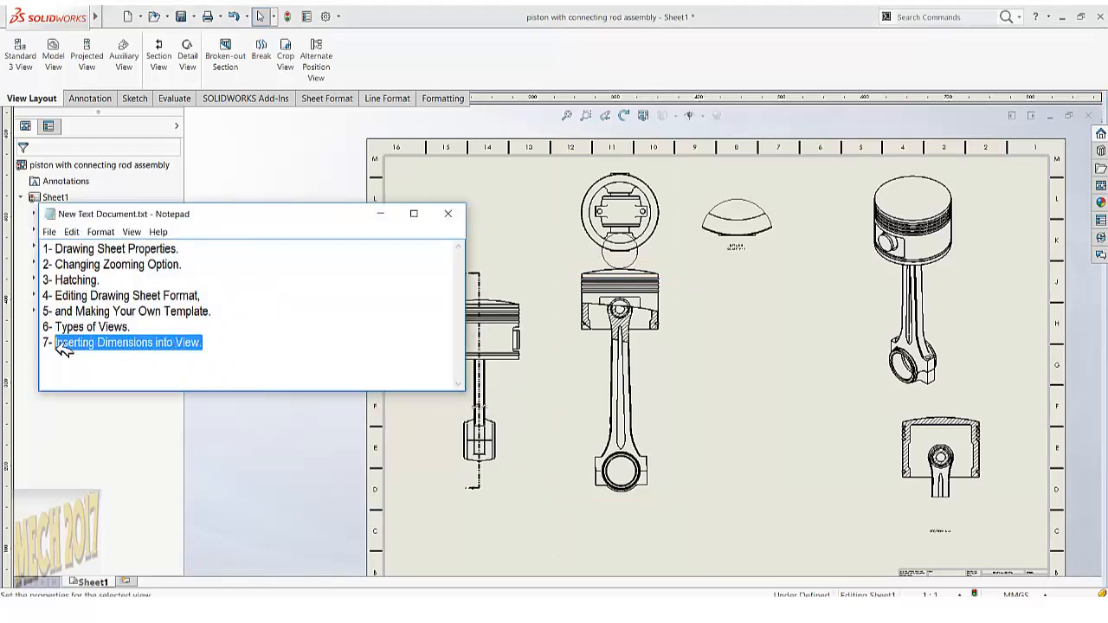
left_click(380, 213)
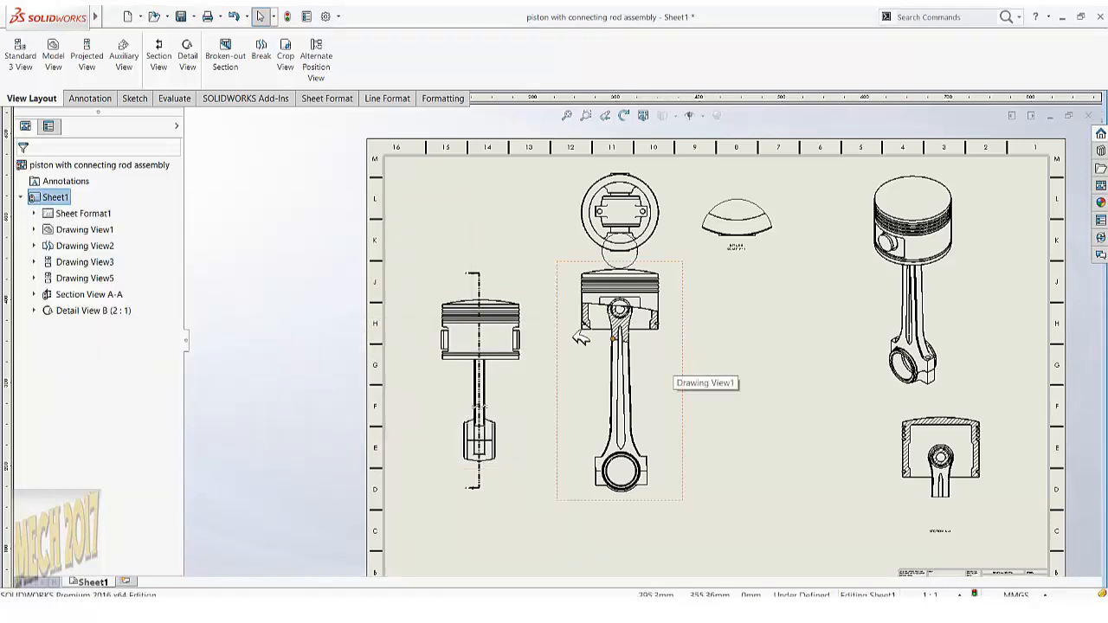
Insert the piston's dimensions marked for drawing into the broken side view, Drawing View2, using Model Items with Selected component as source.
scroll(497, 368, "down", 5)
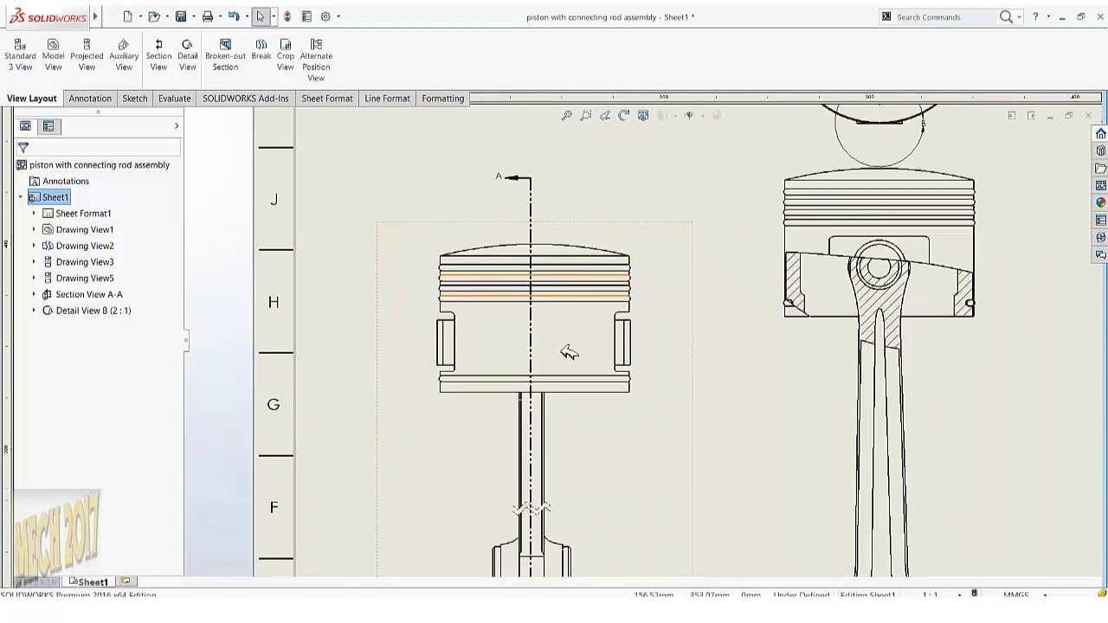
left_click(418, 294)
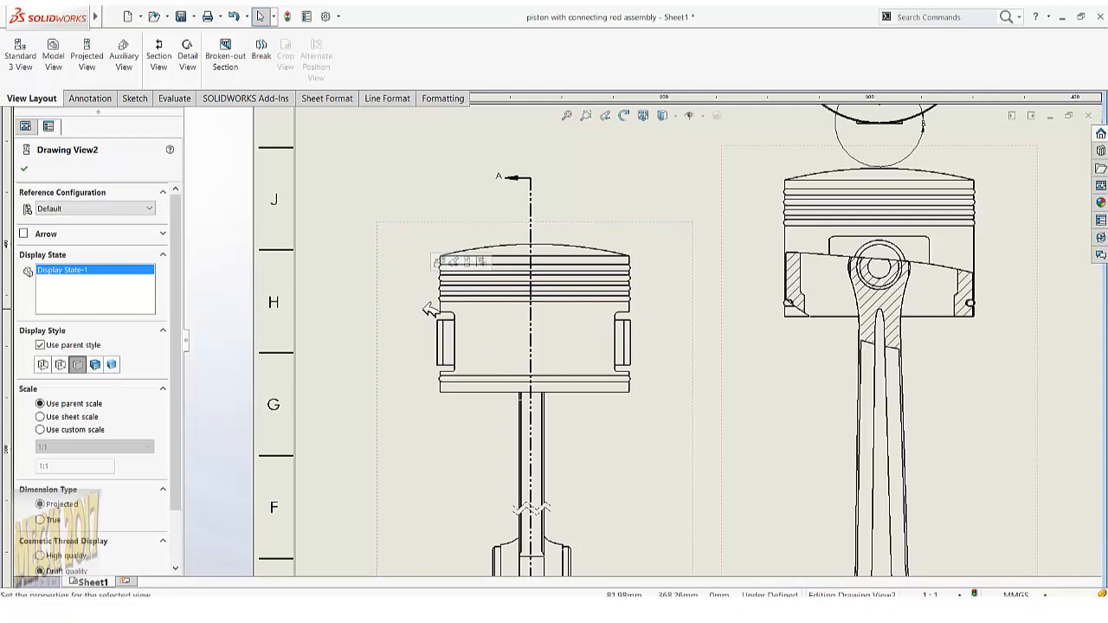
left_click(113, 99)
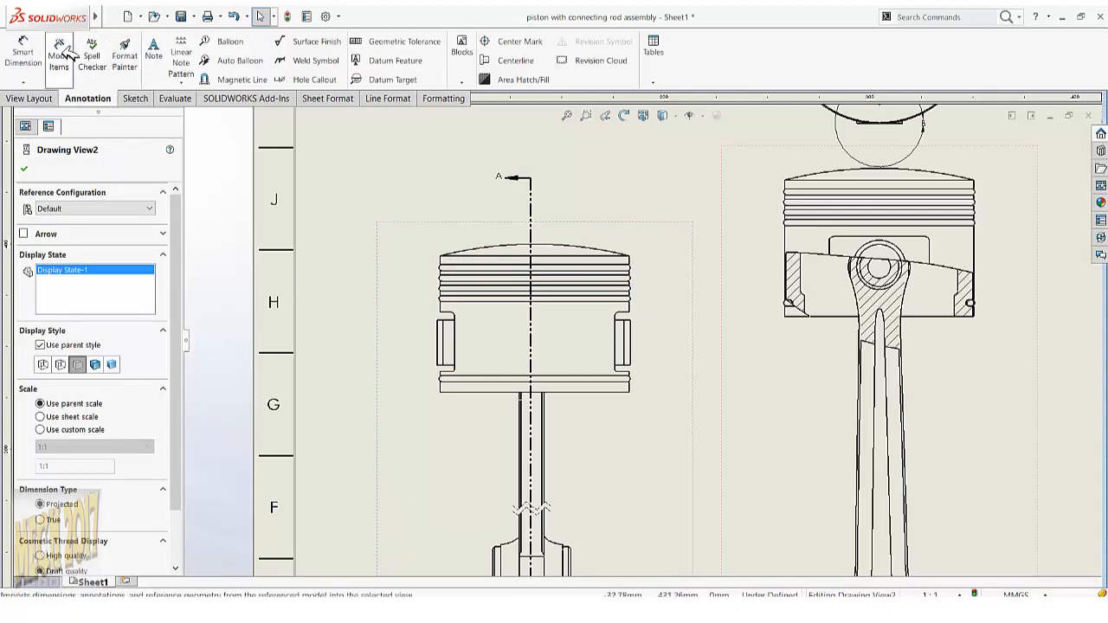
left_click(66, 53)
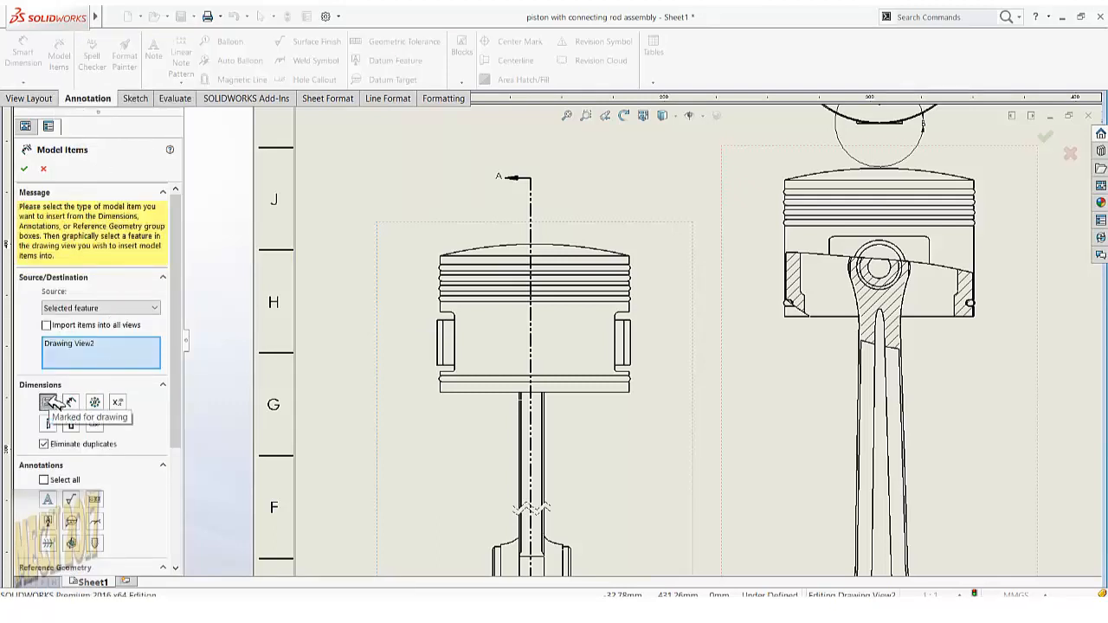
left_click(402, 279)
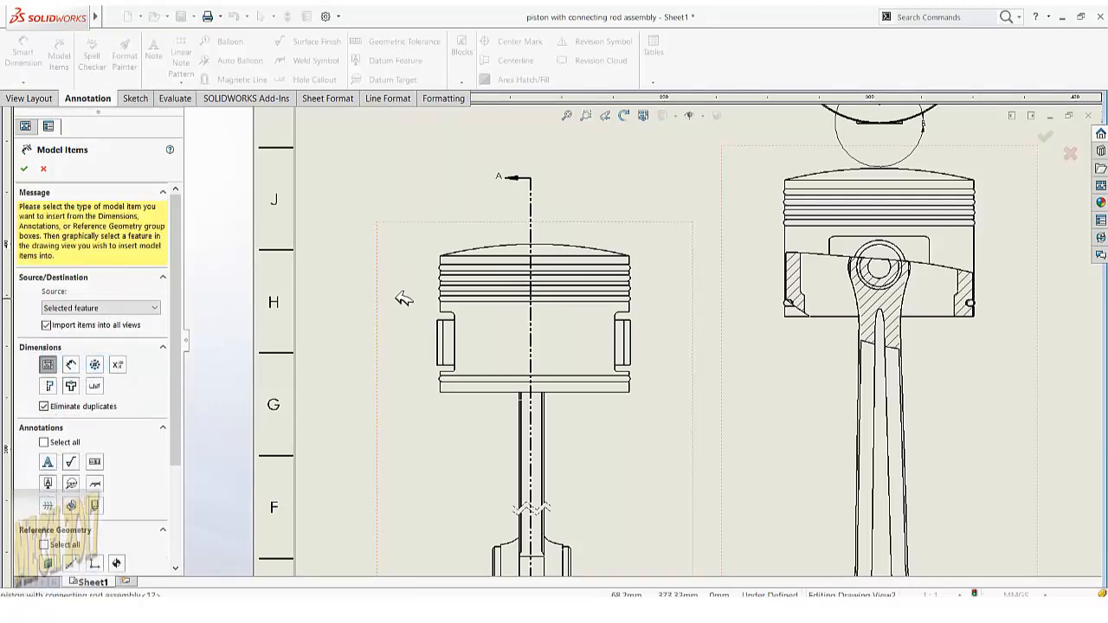
left_click(402, 297)
left_click(110, 309)
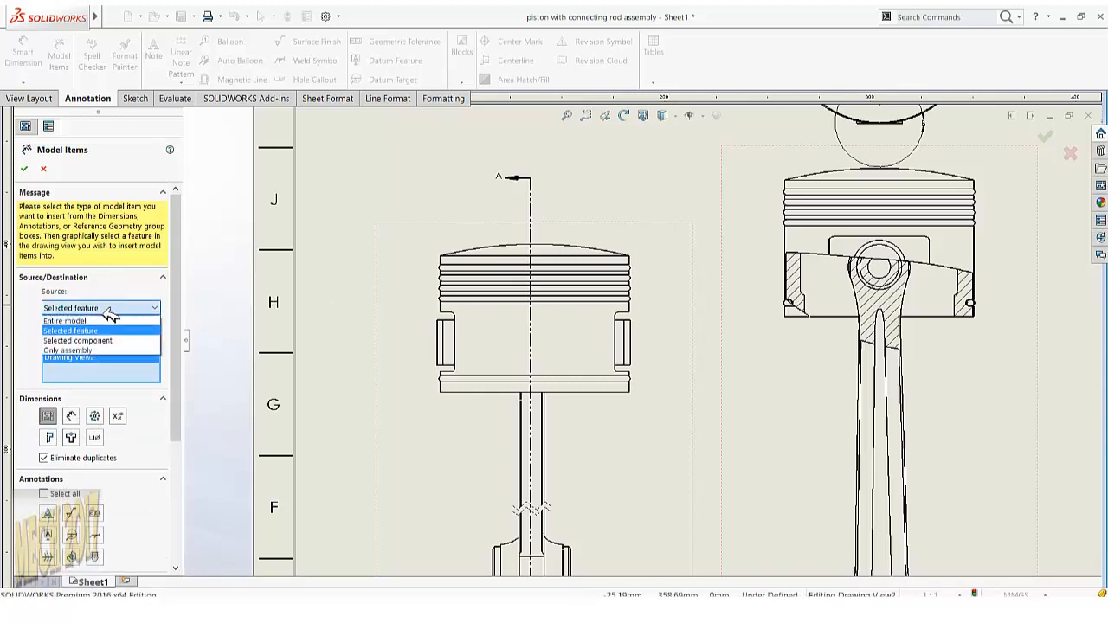
left_click(99, 340)
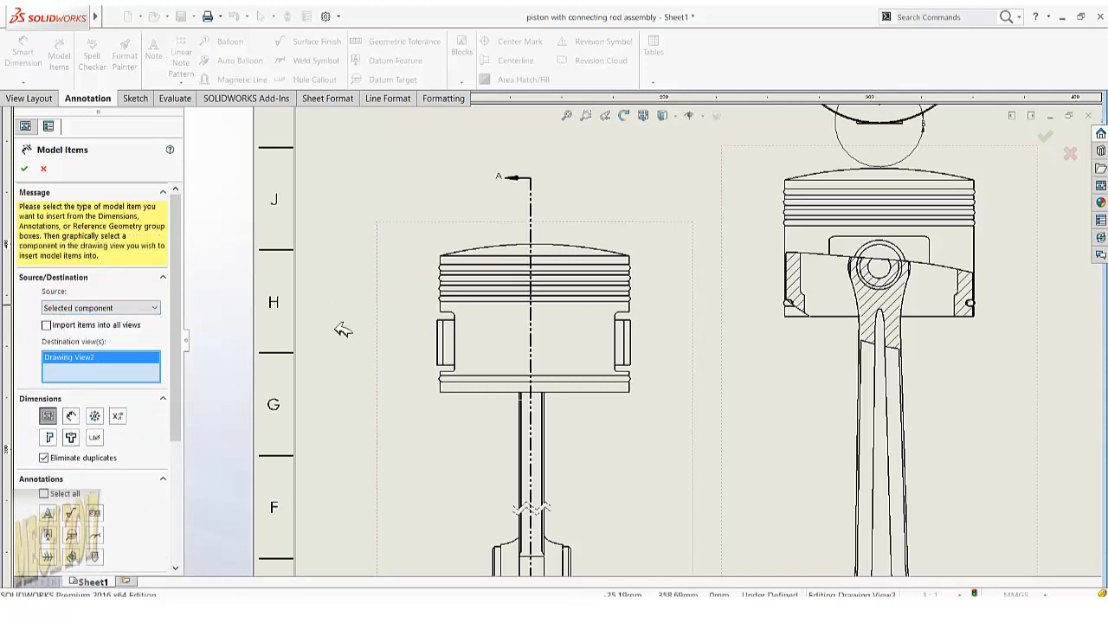
left_click(485, 319)
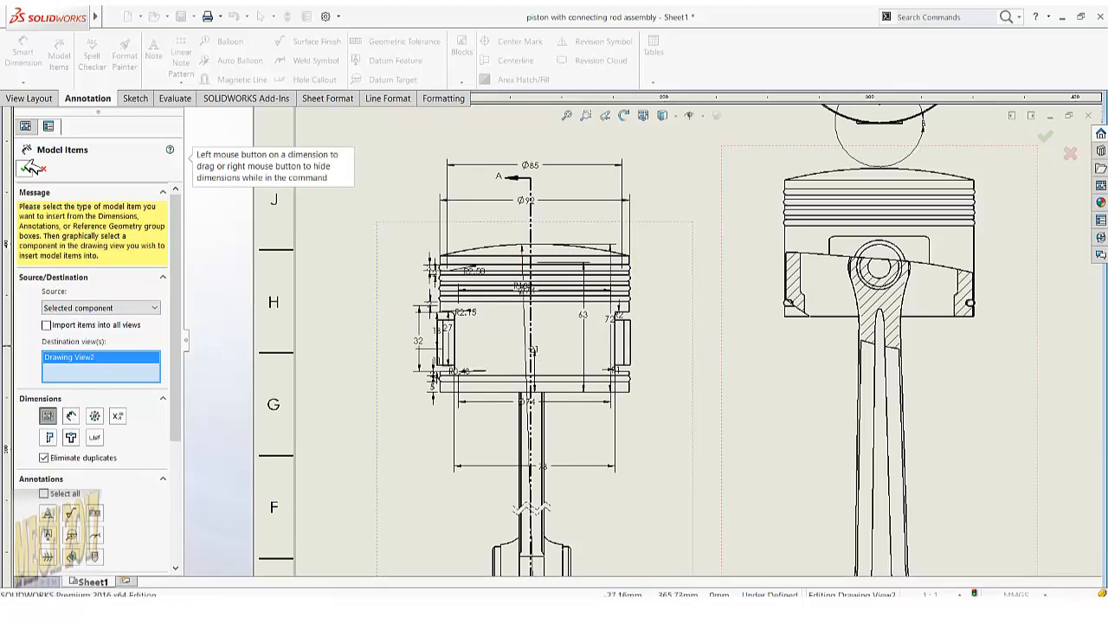
left_click(31, 167)
Delete the R2.15 and R0.48 radius dimensions beside the piston's notch in Drawing View2.
scroll(564, 286, "down", 3)
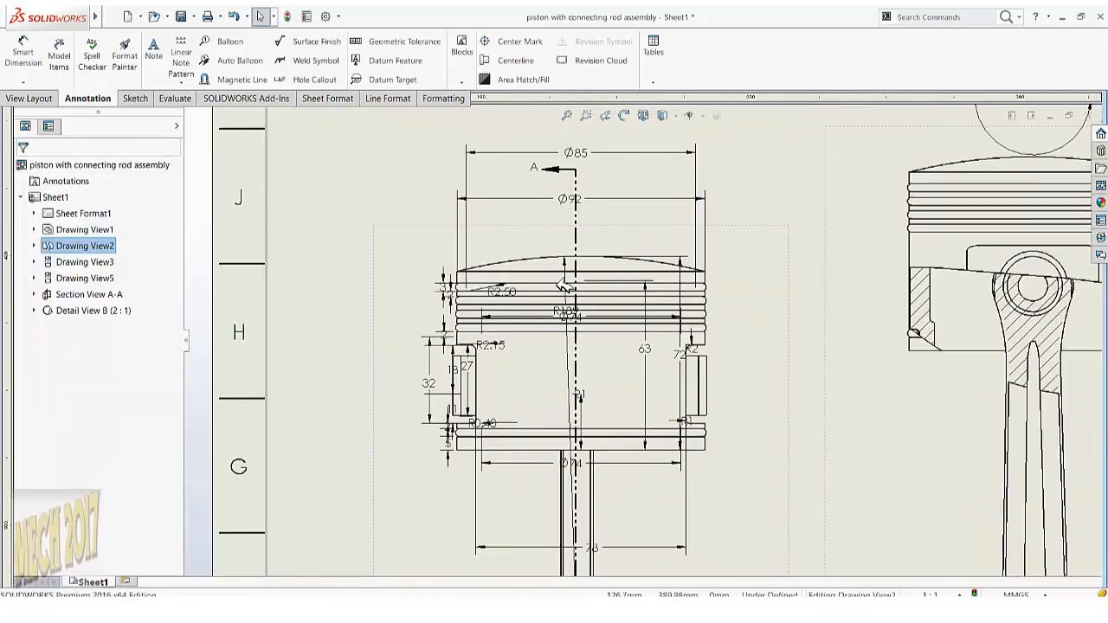
scroll(554, 342, "down", 4)
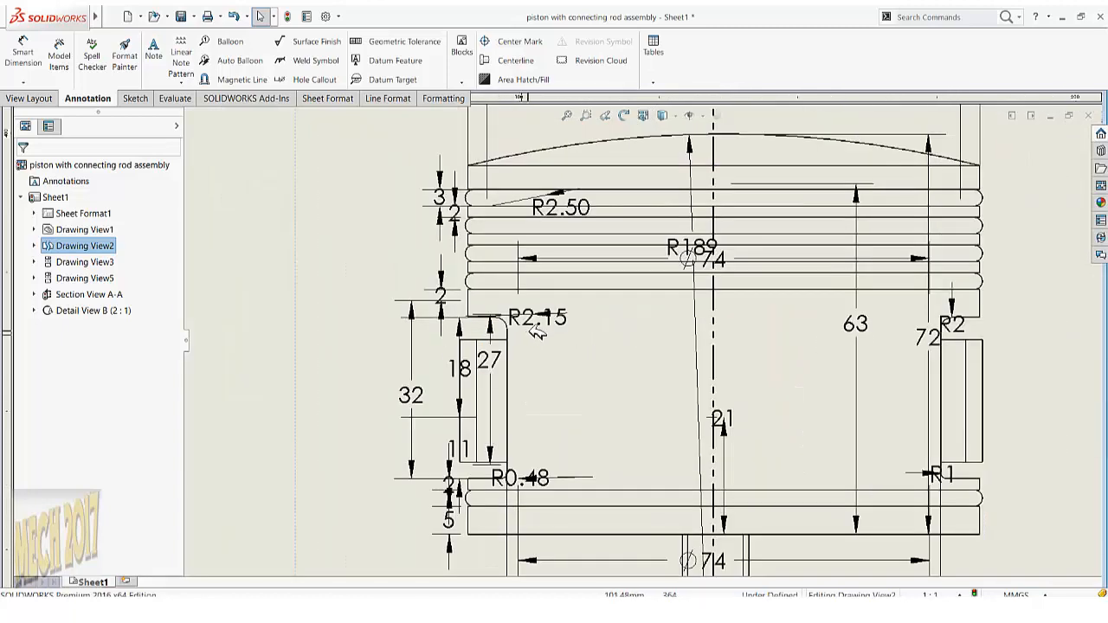
left_click_drag(537, 333, 578, 338)
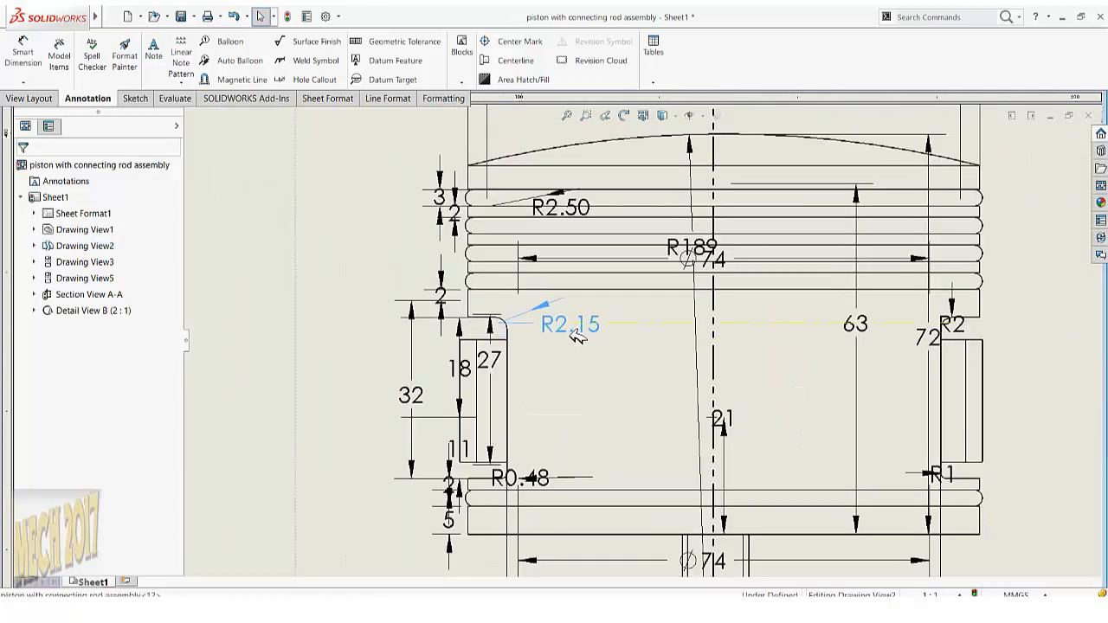
key("Delete")
left_click_drag(554, 476, 598, 406)
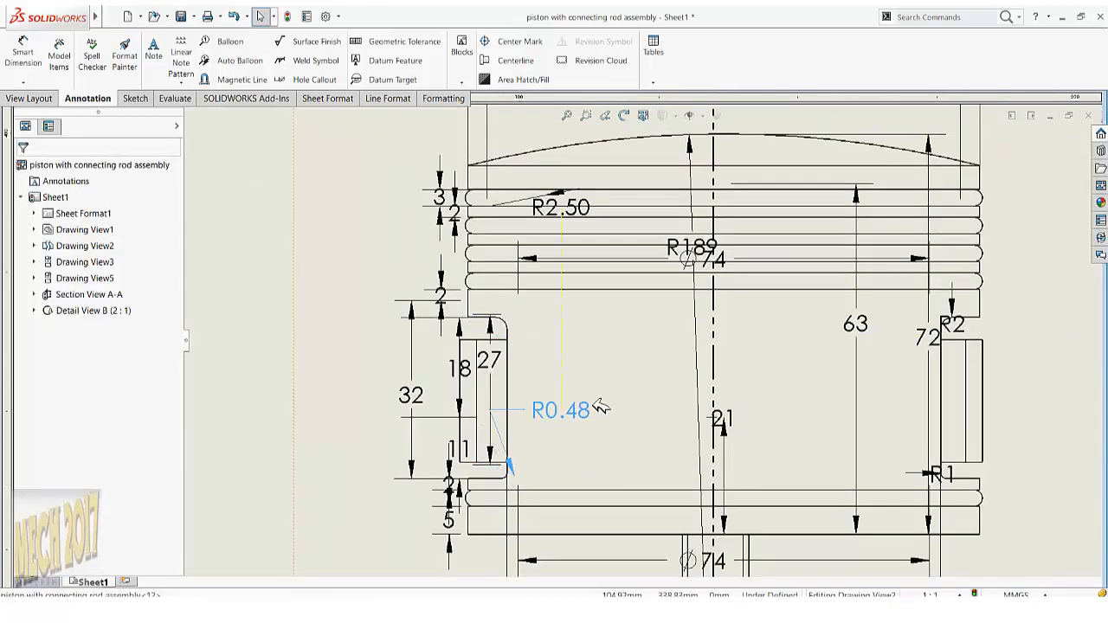
key("Delete")
Move the 32 dimension farther outside the piston outline and delete the 18 and 27 dimensions at the notch.
left_click_drag(411, 395, 366, 385)
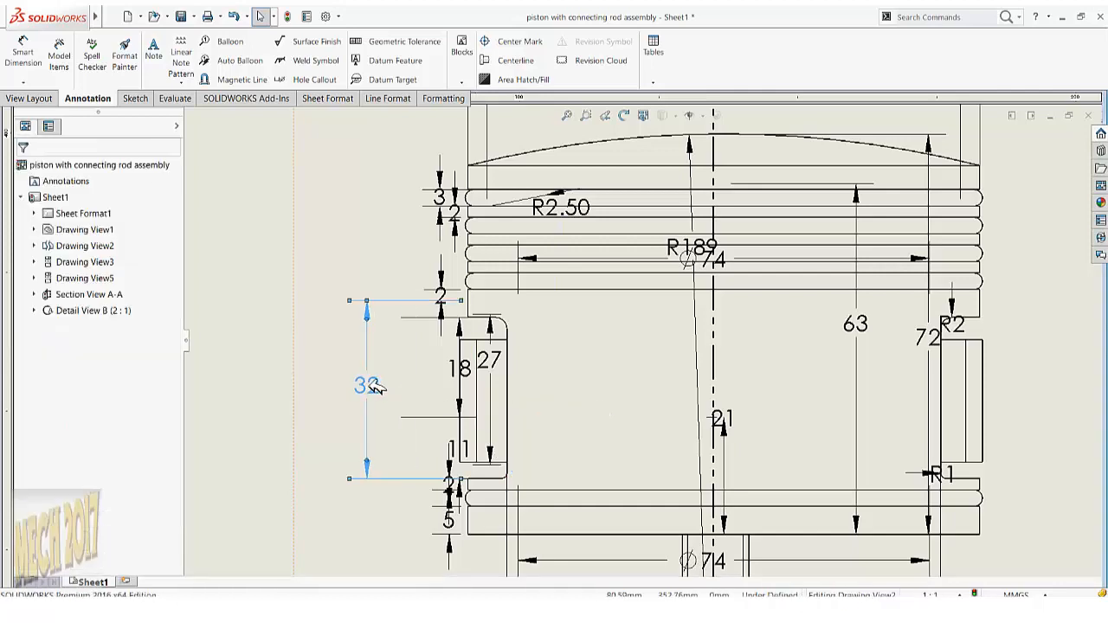
left_click(460, 367)
key("Delete")
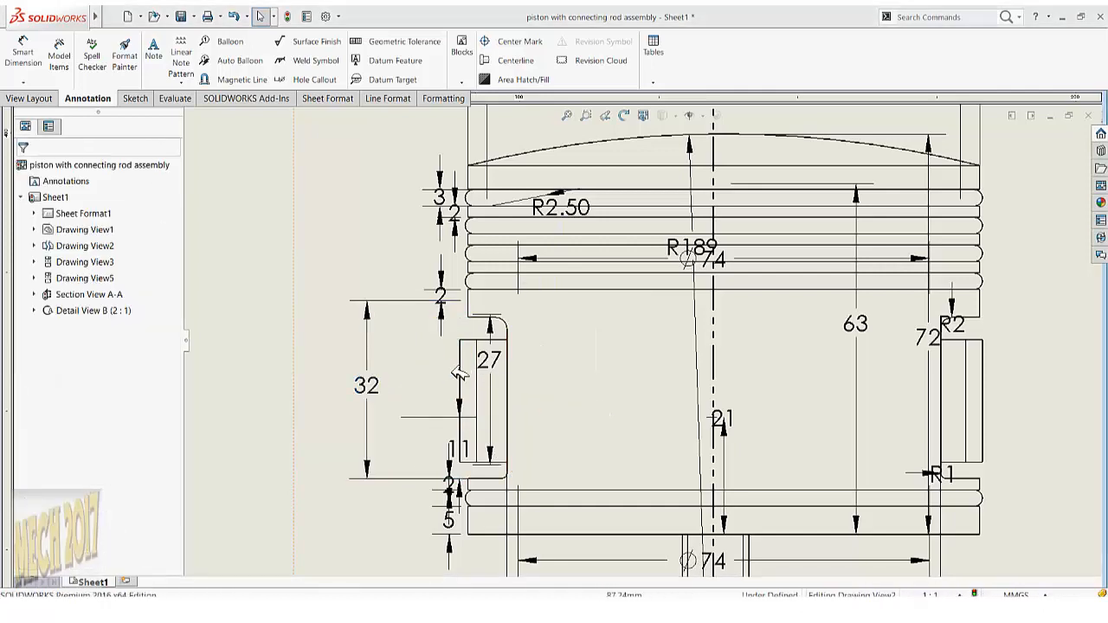
left_click_drag(489, 360, 426, 353)
key("Delete")
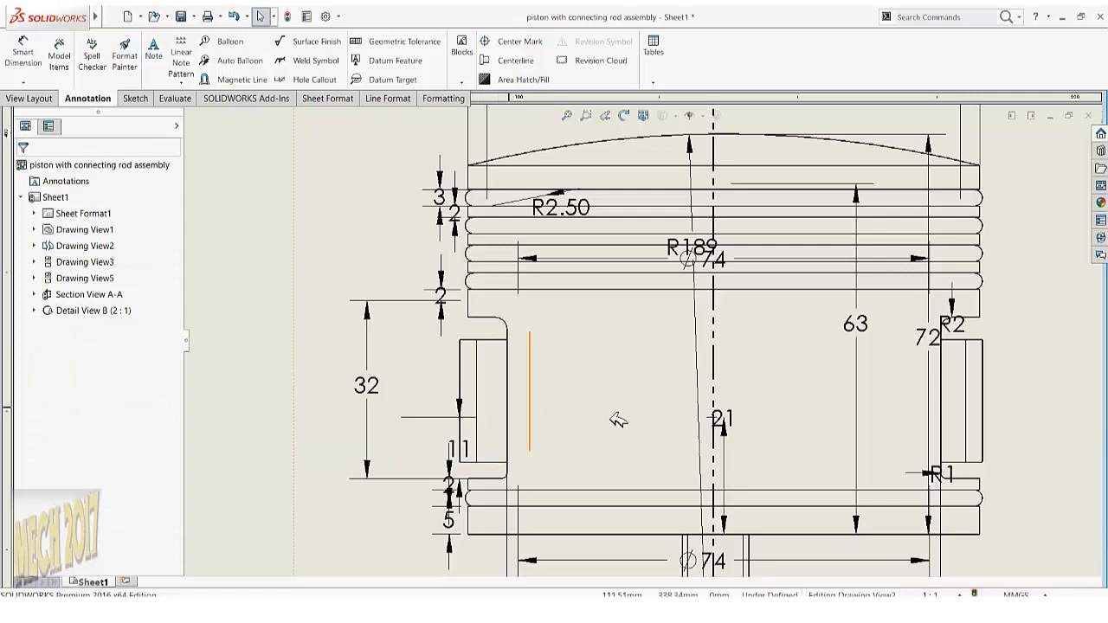
Move the 63 and 72 height dimensions outside the piston outline and delete the R2 radius dimension.
scroll(675, 391, "up", 5)
scroll(675, 391, "down", 3)
left_click_drag(724, 321, 855, 320)
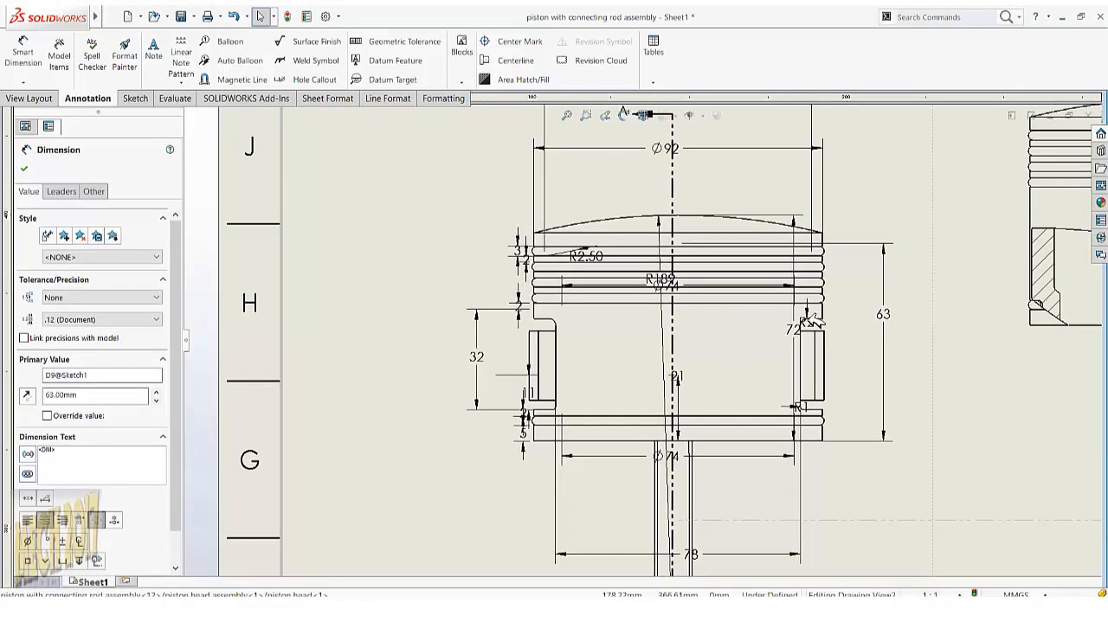
left_click_drag(769, 320, 805, 306)
key("Delete")
left_click_drag(747, 328, 887, 330)
Move the lower Ø74 dimension farther below the piston so it sits above the 78 dimension.
mouse_move(619, 456)
left_mouse_down()
mouse_move(628, 520)
mouse_move(681, 518)
left_mouse_up()
left_click(718, 505)
scroll(730, 500, "up", 3)
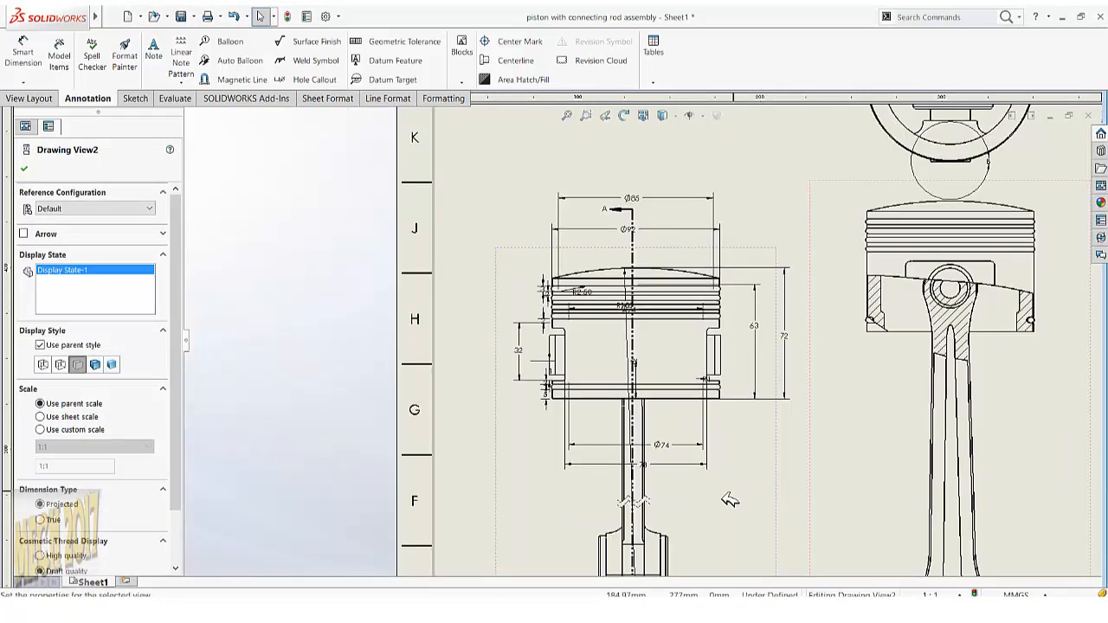
Switch to Foxit Reader and examine the dimensioned drawings in piston head.pdf and connecting rod.pdf, then minimize the reader.
left_click(568, 609)
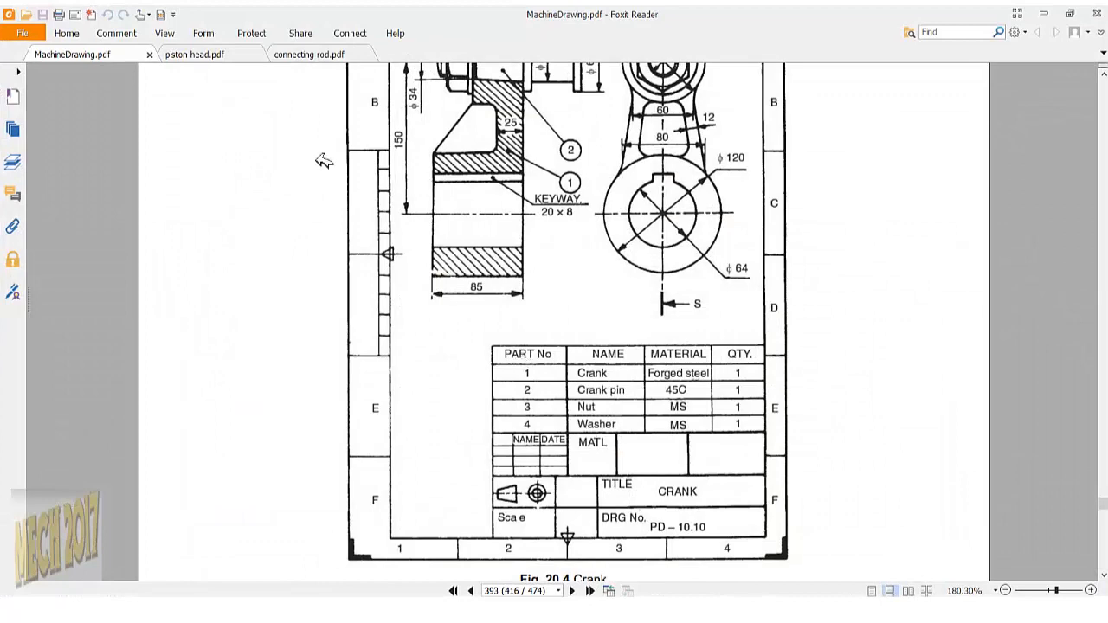
left_click(206, 52)
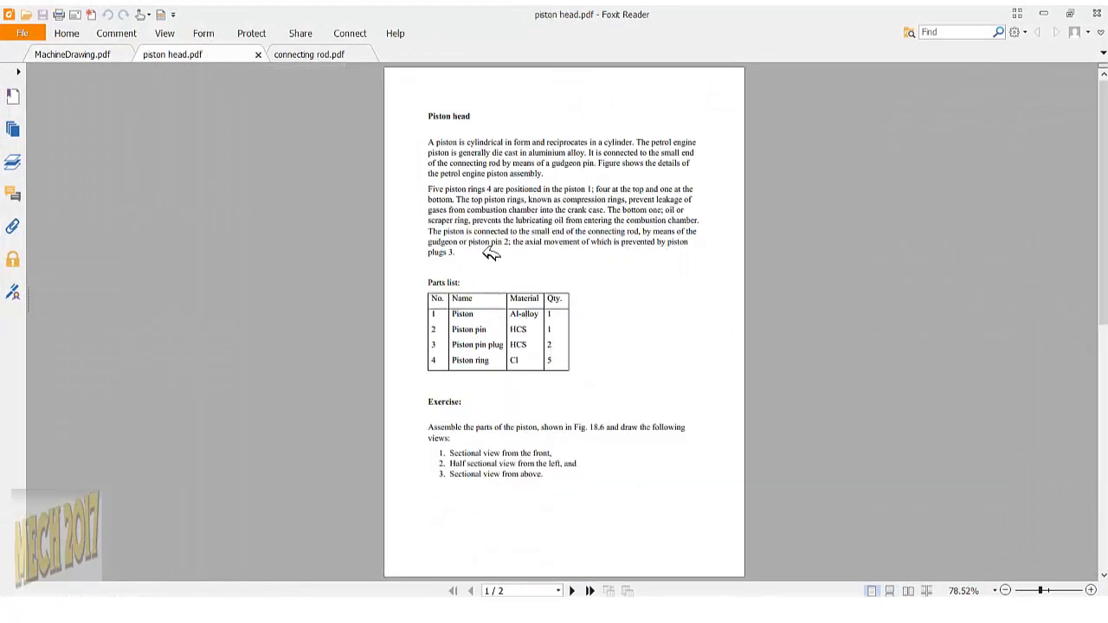
scroll(508, 275, "down", 3)
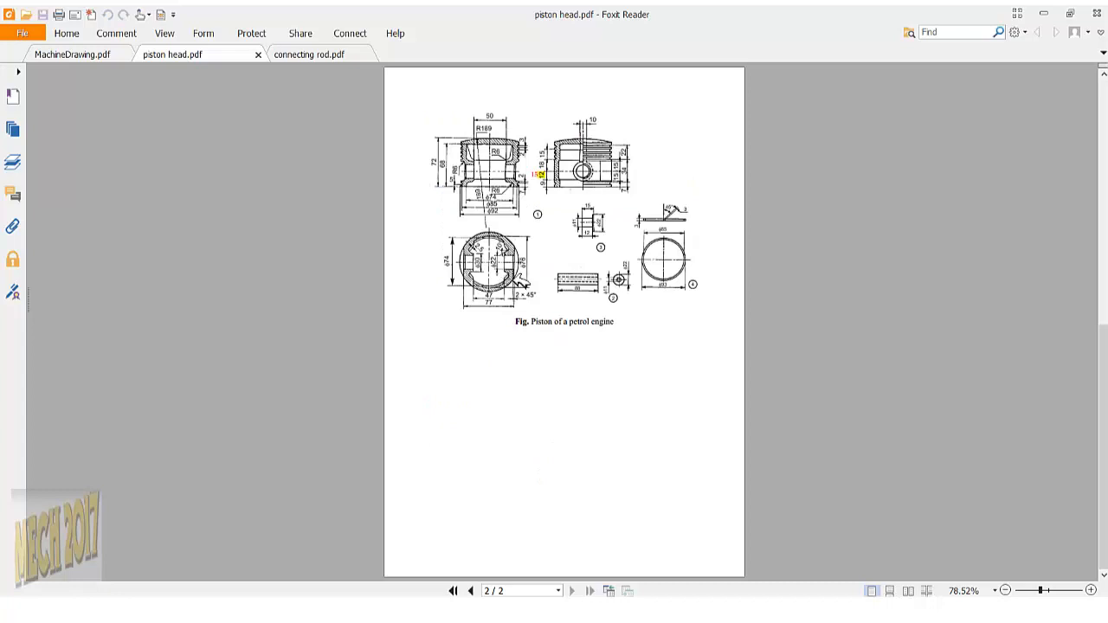
scroll(550, 277, "up", 3)
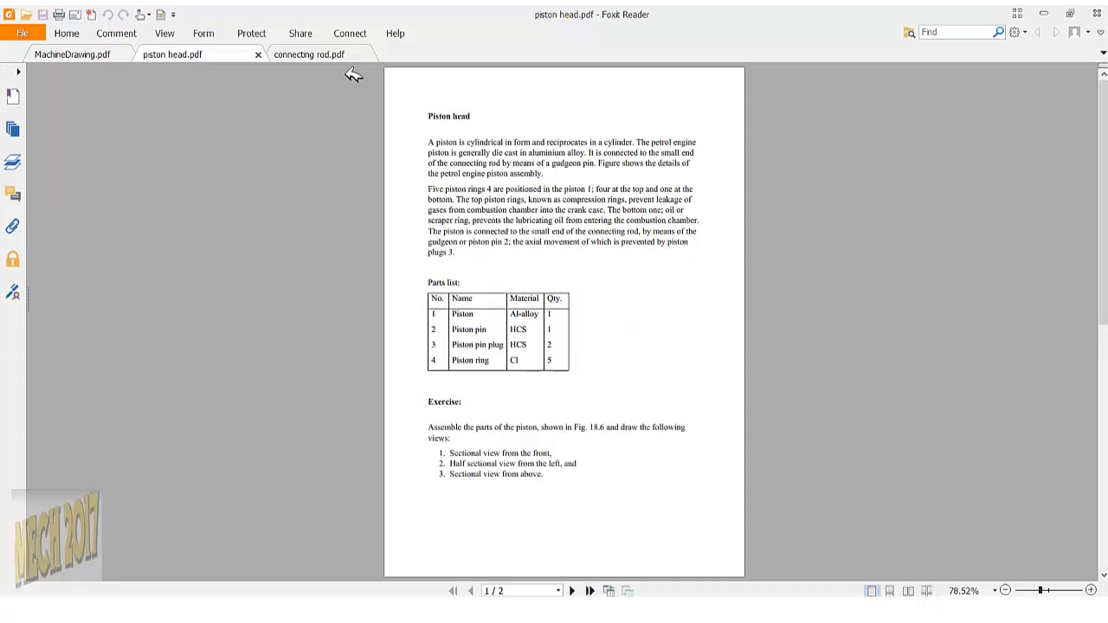
left_click(309, 54)
scroll(592, 342, "down", 3)
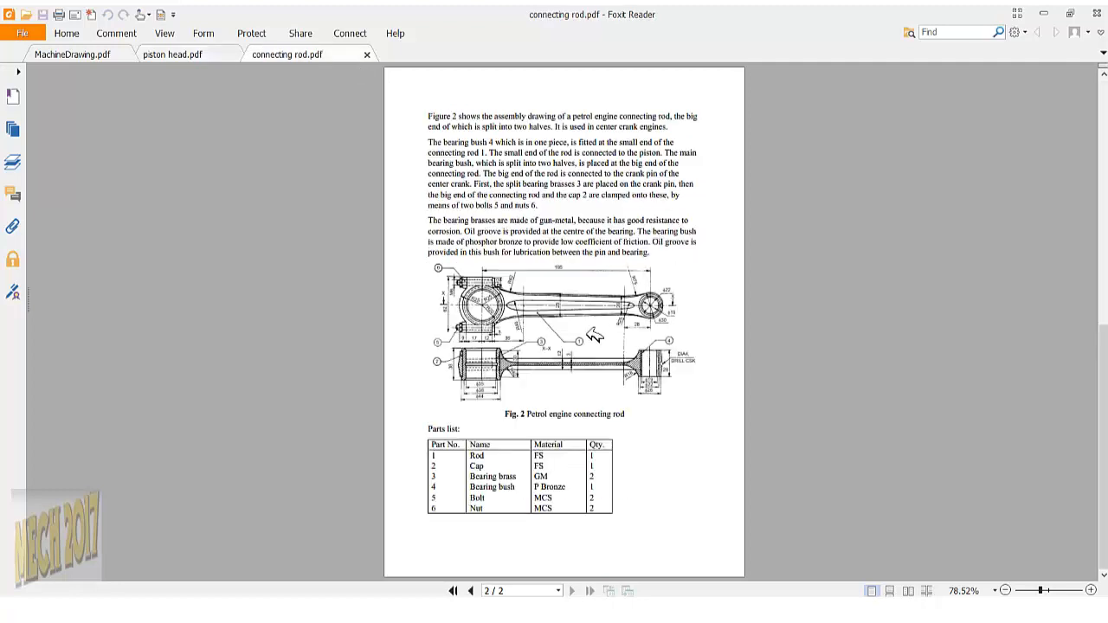
left_click(1044, 13)
Shift the isometric view slightly toward the front view and start an Alternate Position view of it with new configuration AltPosition_Default_1.
scroll(888, 412, "up", 5)
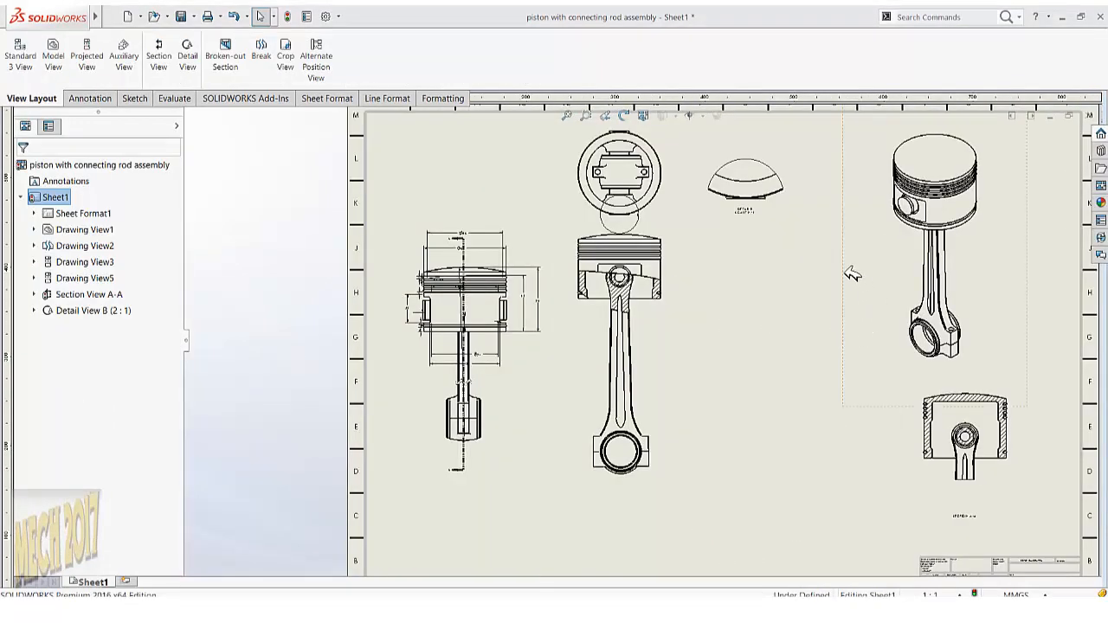
left_click_drag(852, 273, 829, 274)
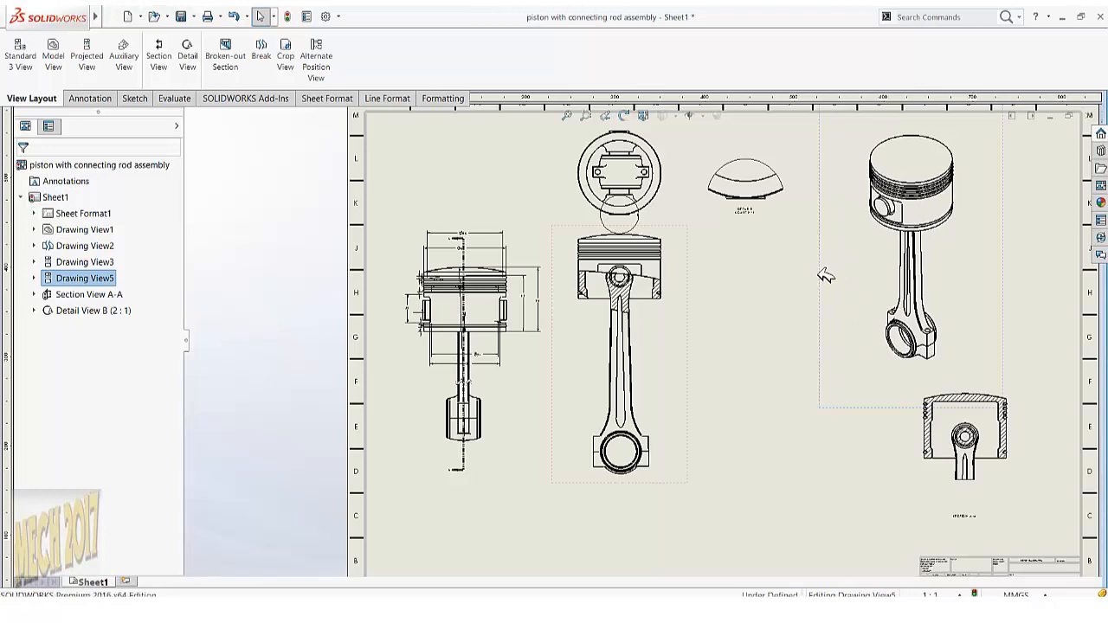
left_click(325, 57)
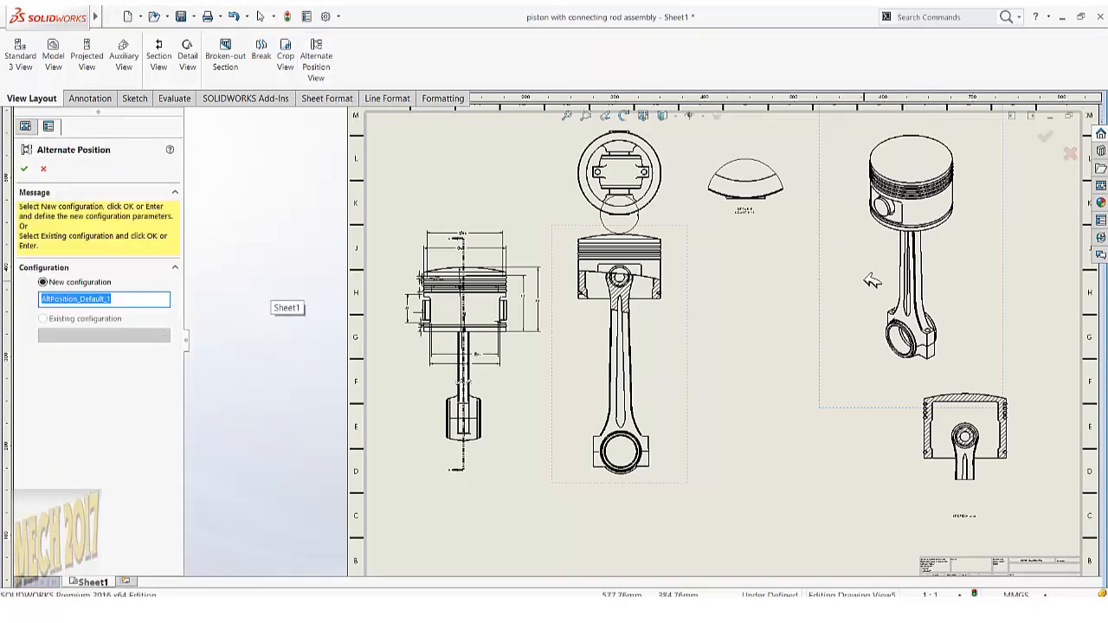
left_click(31, 168)
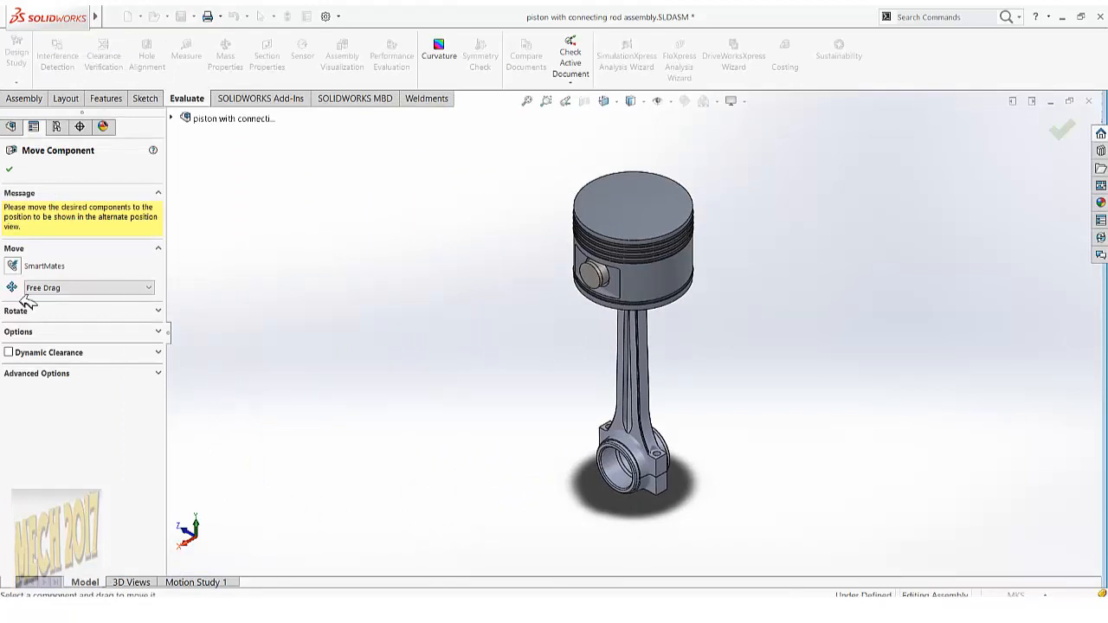
Swing the connecting rod sideways about the piston pin with Move Component, accept it as the alternate position, and select the isometric view.
left_click(74, 312)
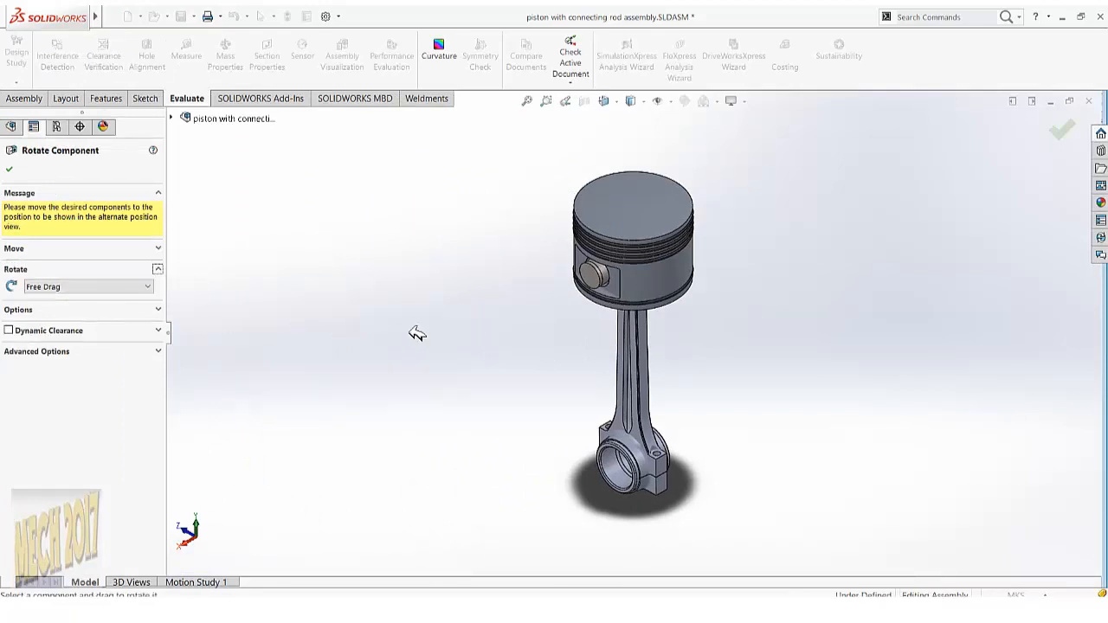
key("ctrl+4")
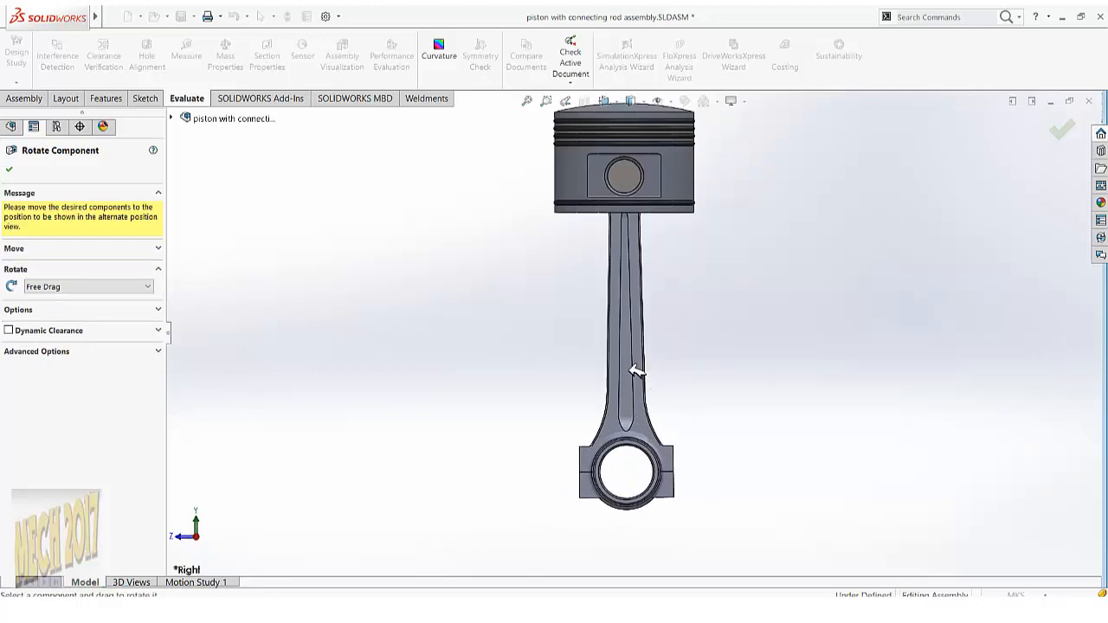
left_click(73, 251)
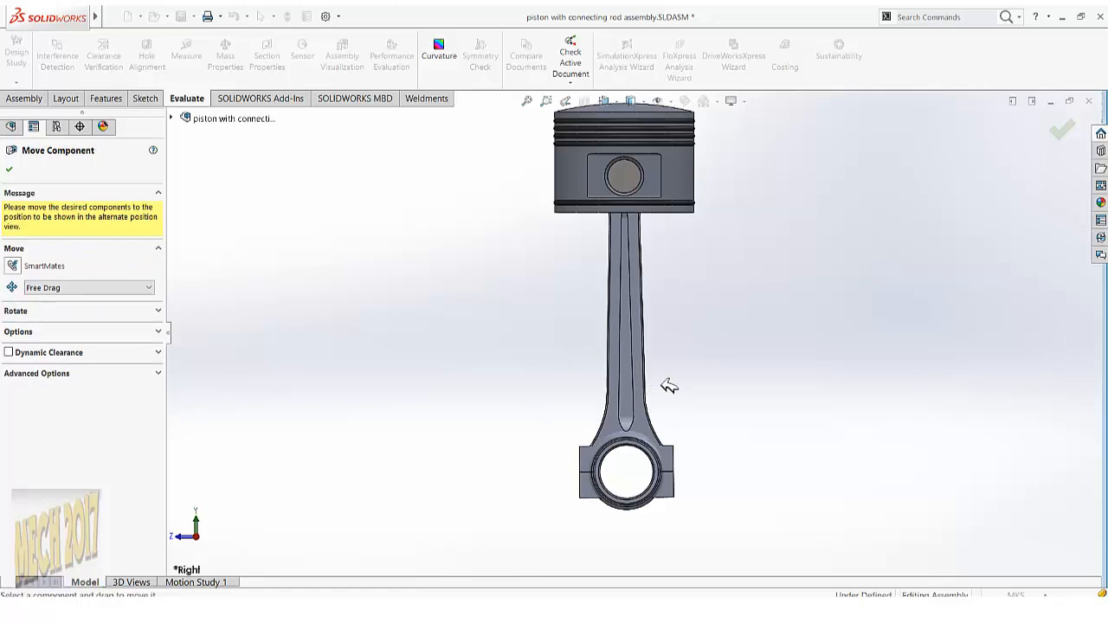
left_click_drag(668, 386, 731, 380)
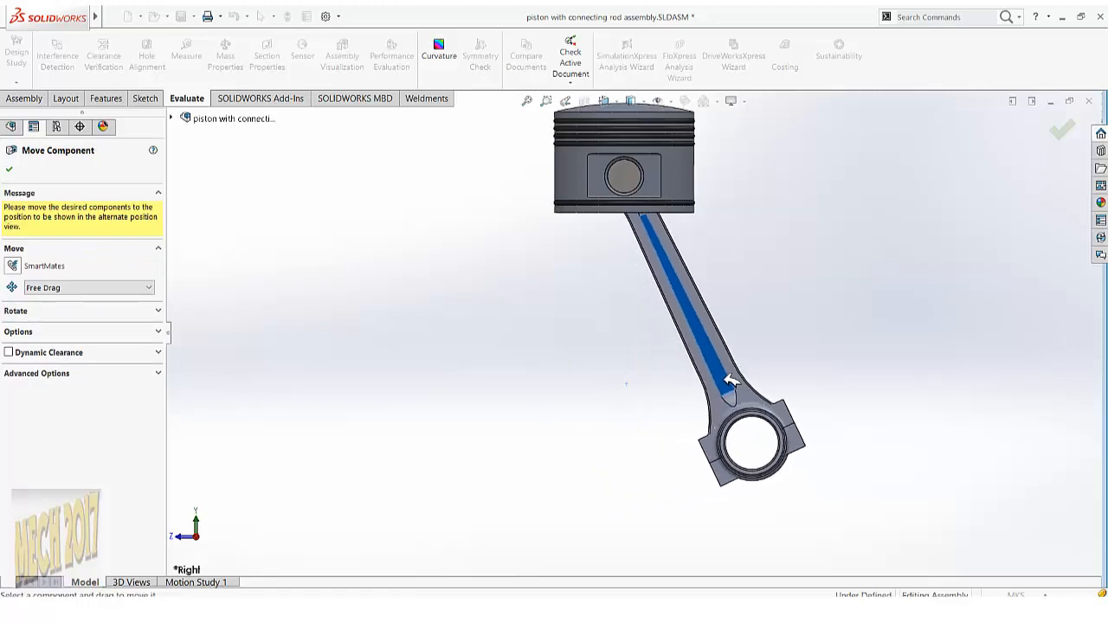
left_click(1063, 130)
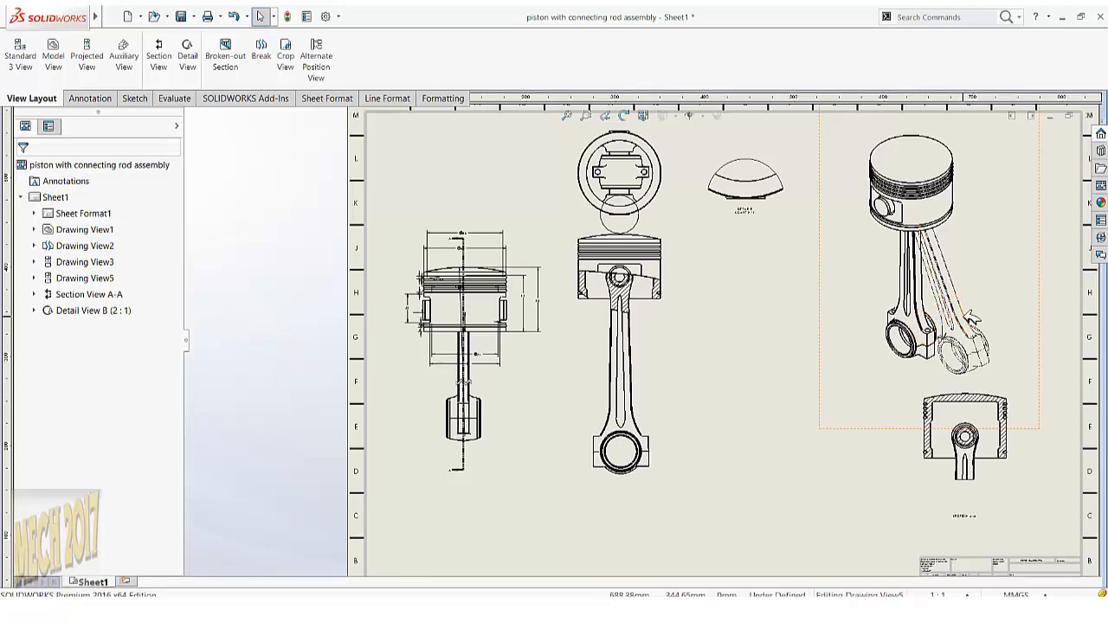
left_click(969, 317)
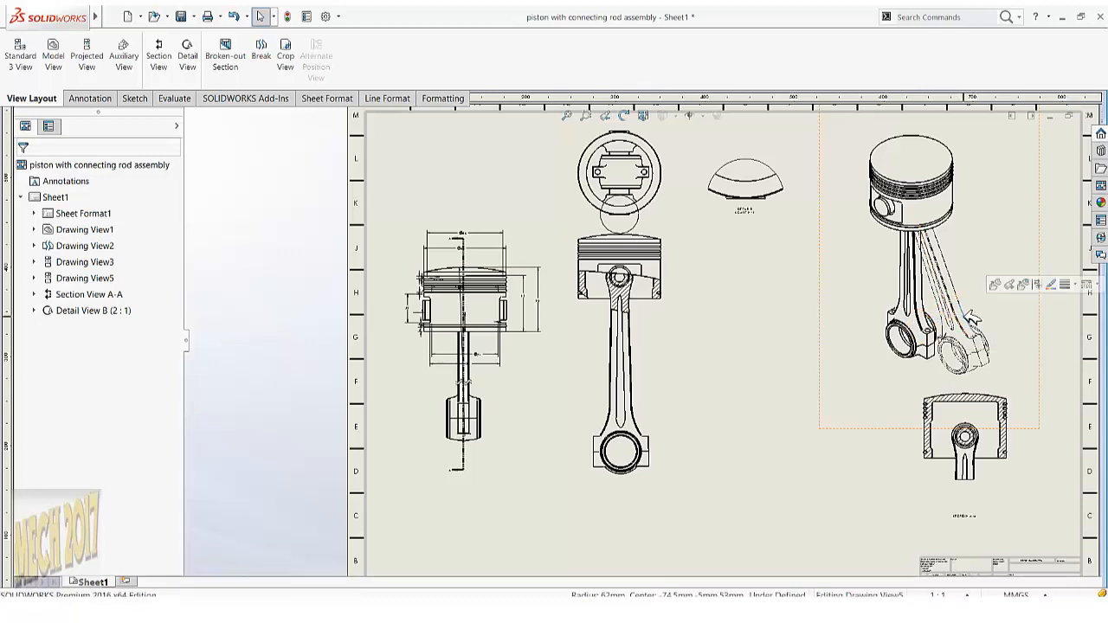
left_click(933, 368)
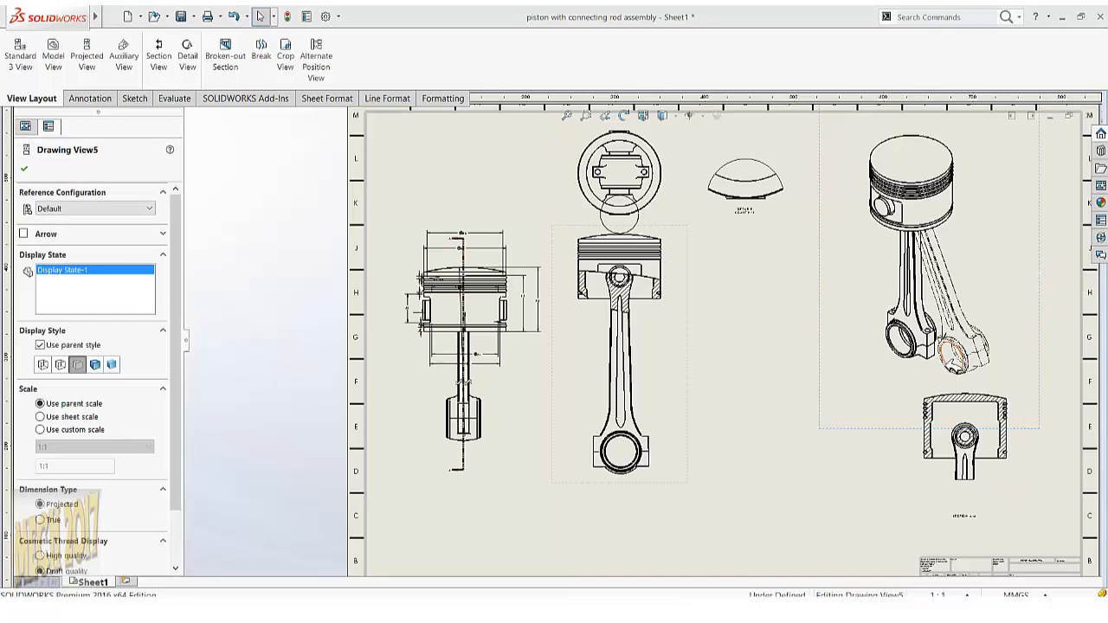
Set the isometric drawing view to use the model's in-use or last saved configuration.
right_click(971, 299)
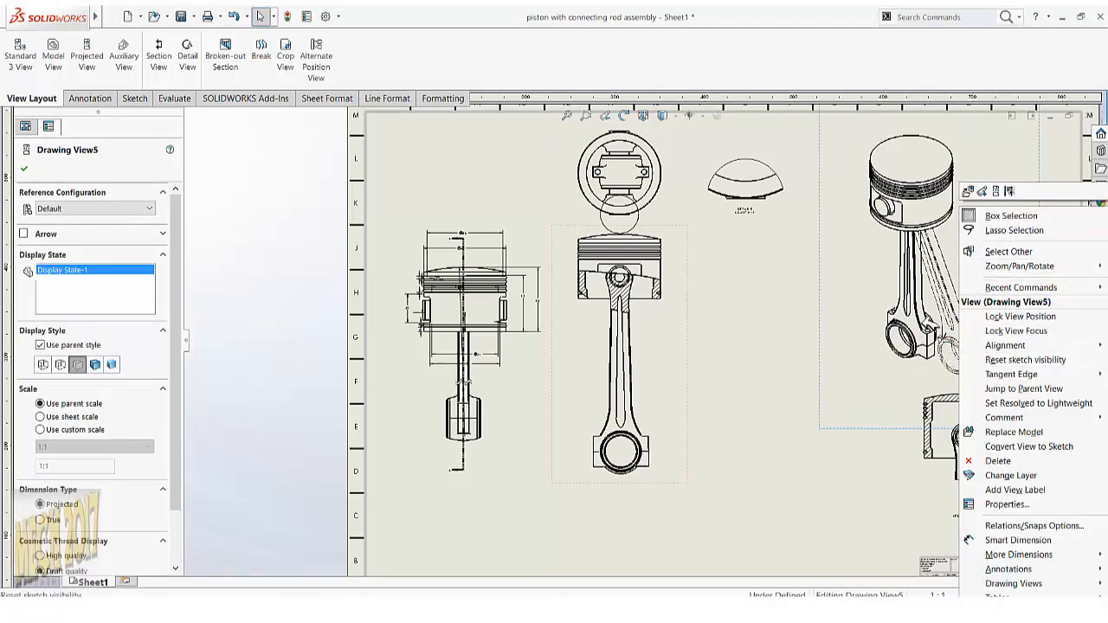
left_click(973, 503)
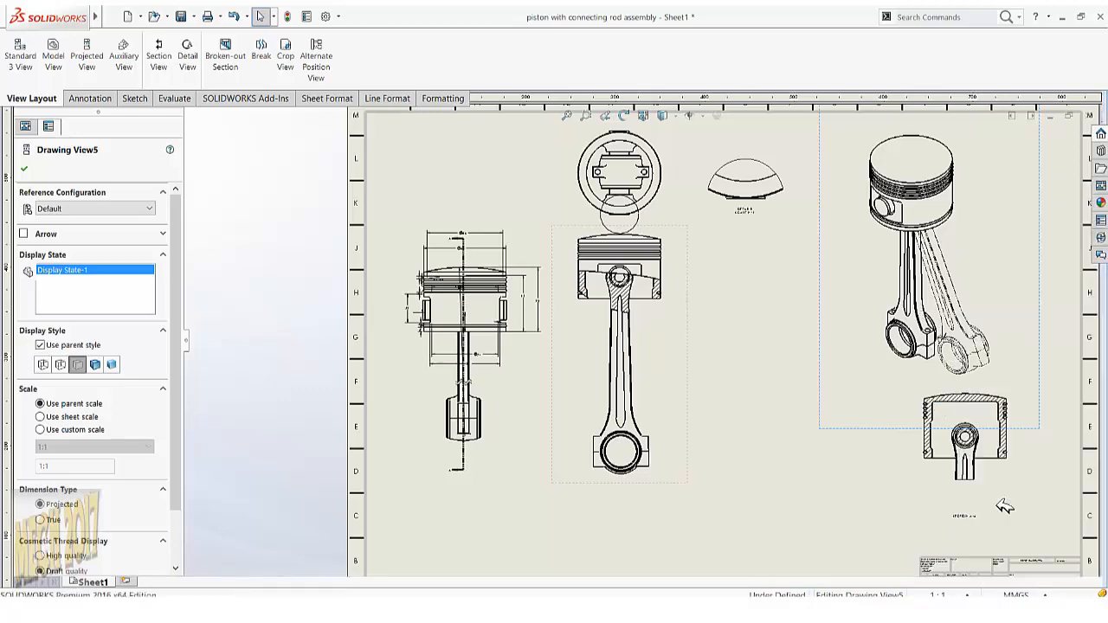
left_click(144, 301)
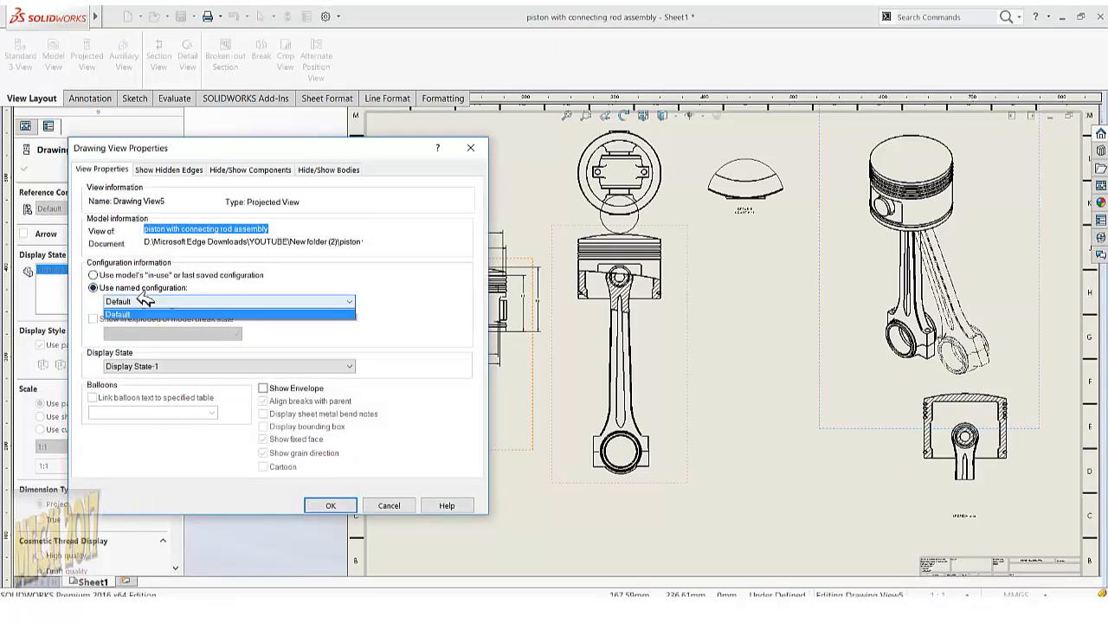
left_click(153, 301)
left_click(94, 276)
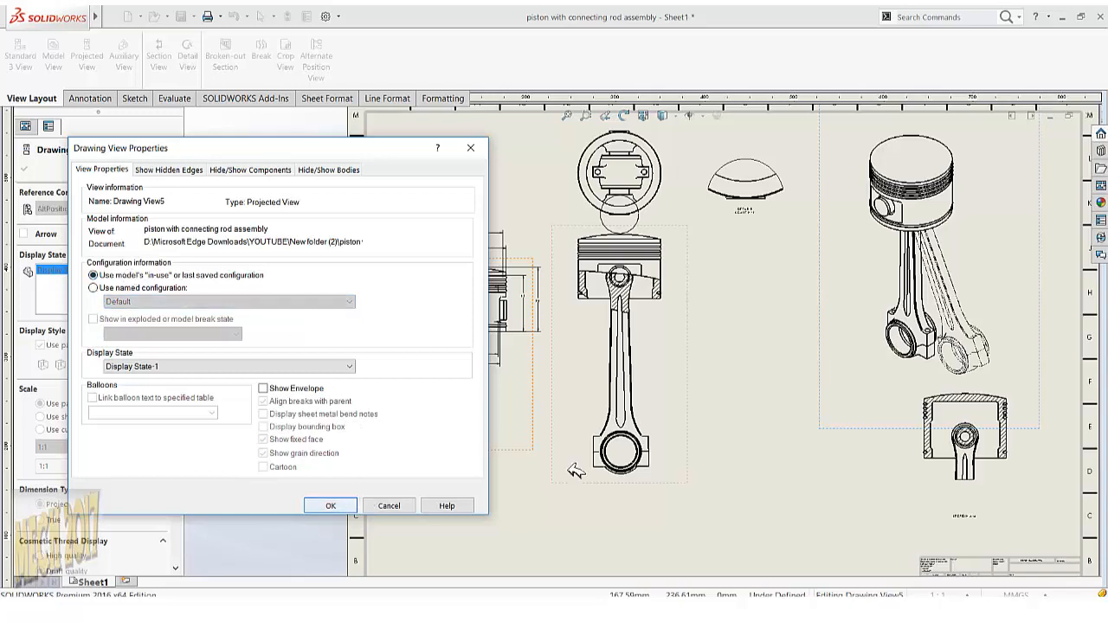
key("Return")
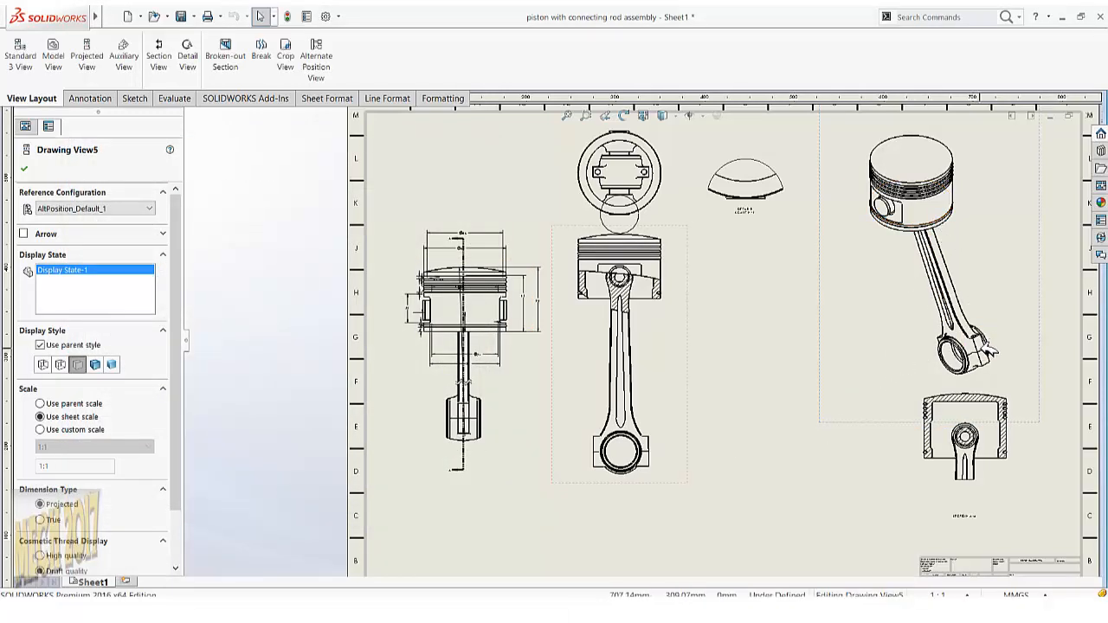
Set the isometric drawing view to use the named configuration Default.
right_click(960, 206)
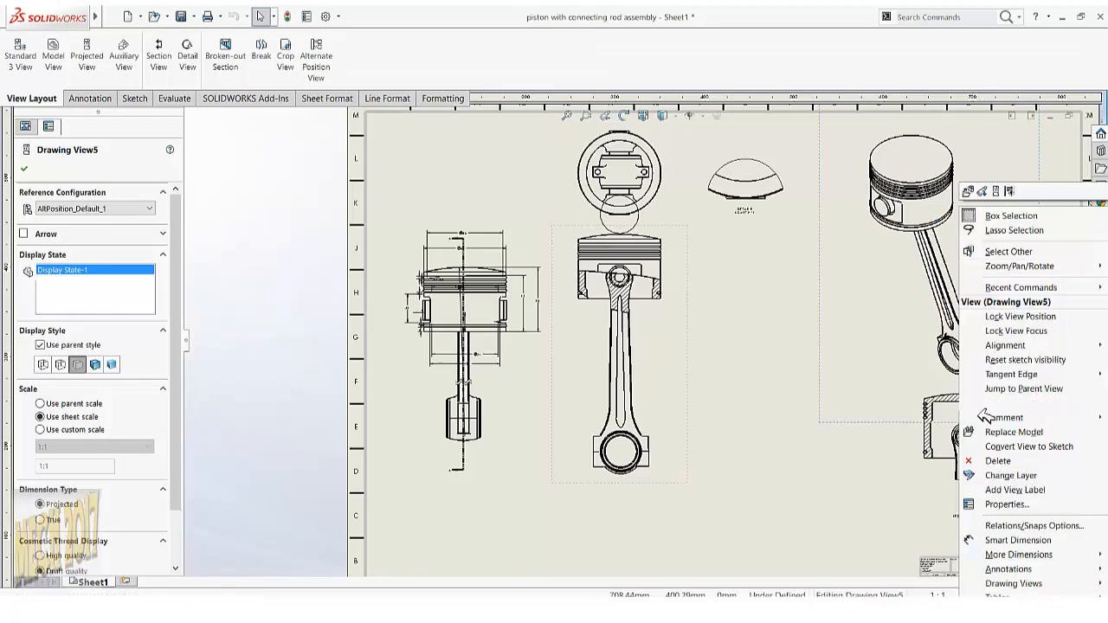
left_click(1006, 504)
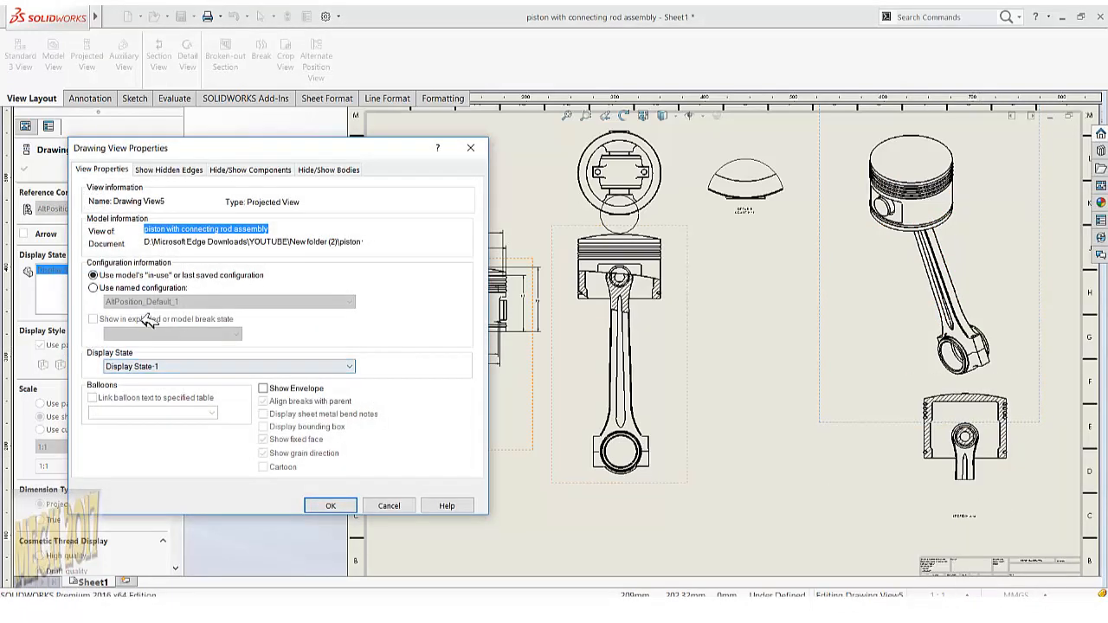
left_click(113, 288)
left_click(143, 301)
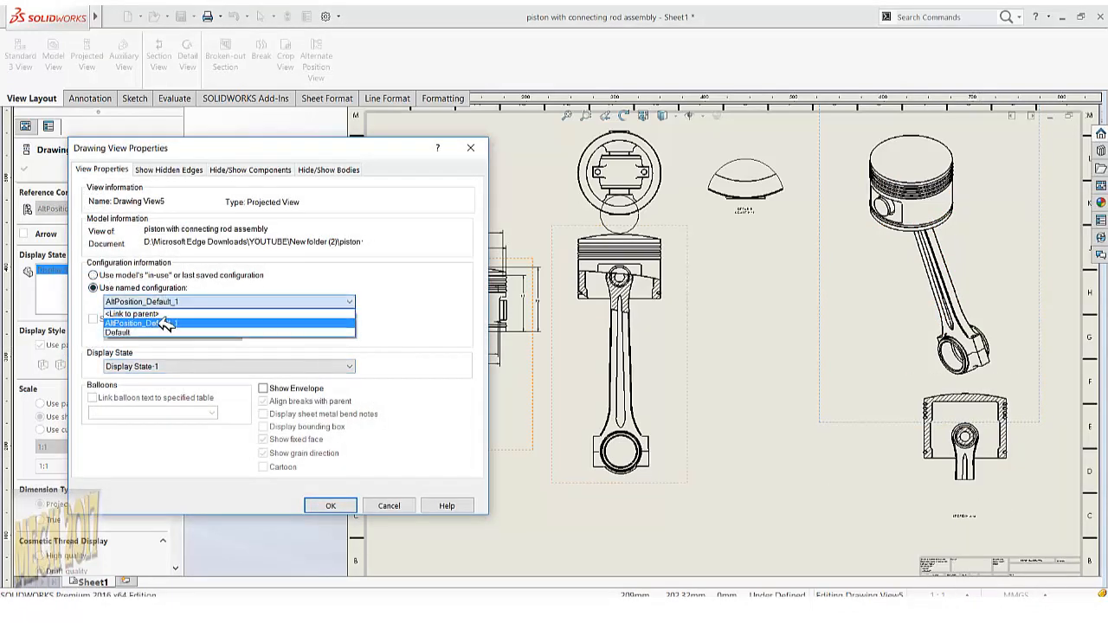
left_click(162, 331)
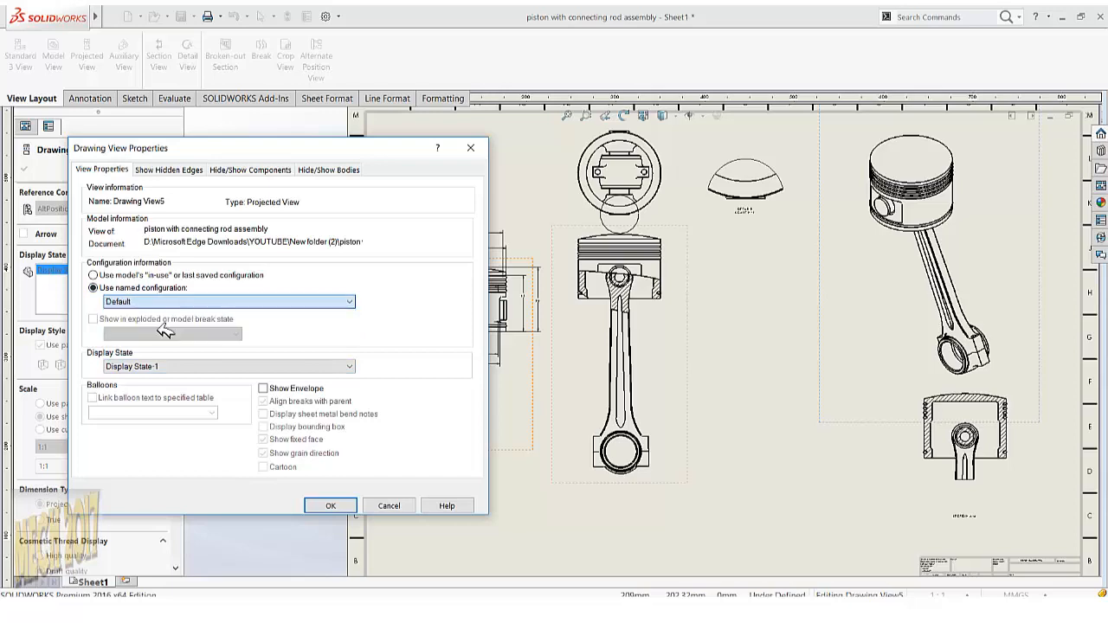
key("Return")
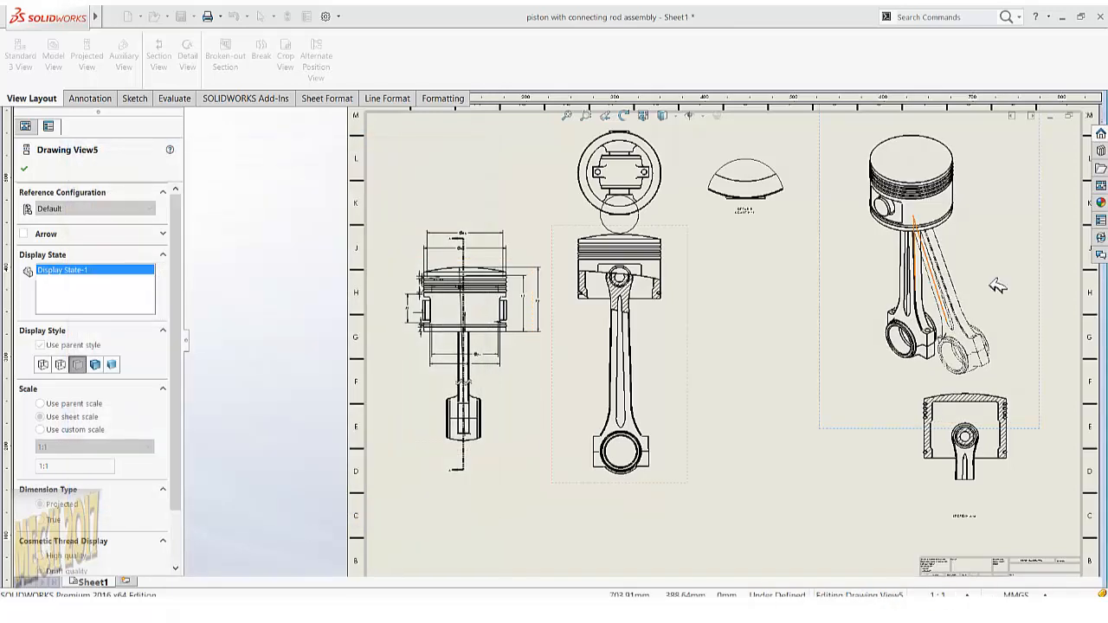
Change the isometric drawing view's named configuration to AltPosition_Default_1.
right_click(989, 273)
left_click(1007, 504)
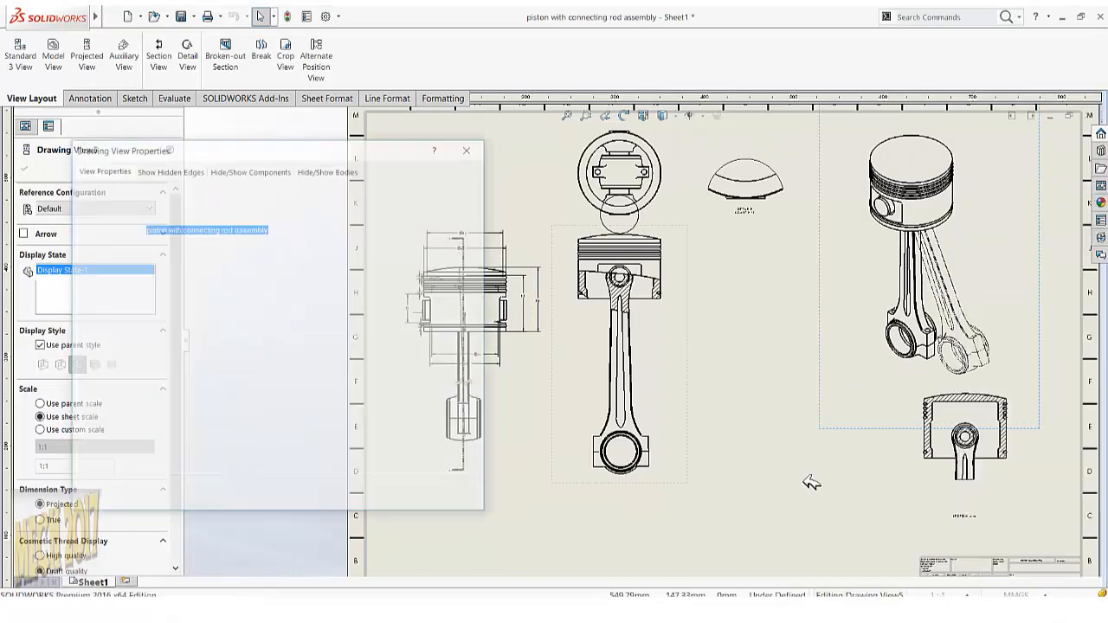
left_click(152, 301)
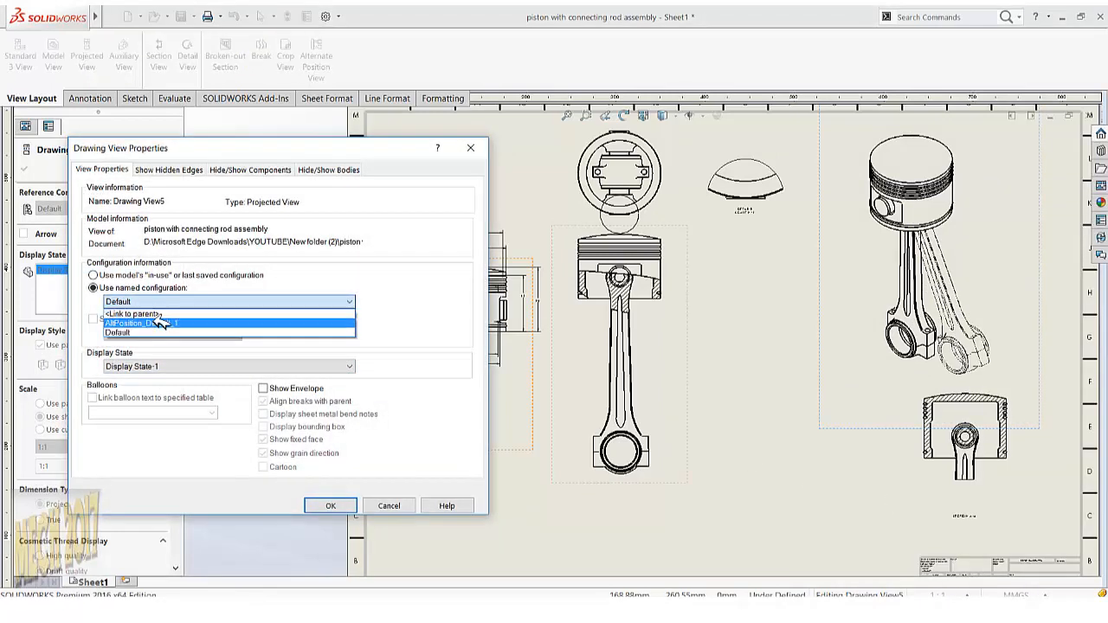
left_click(160, 312)
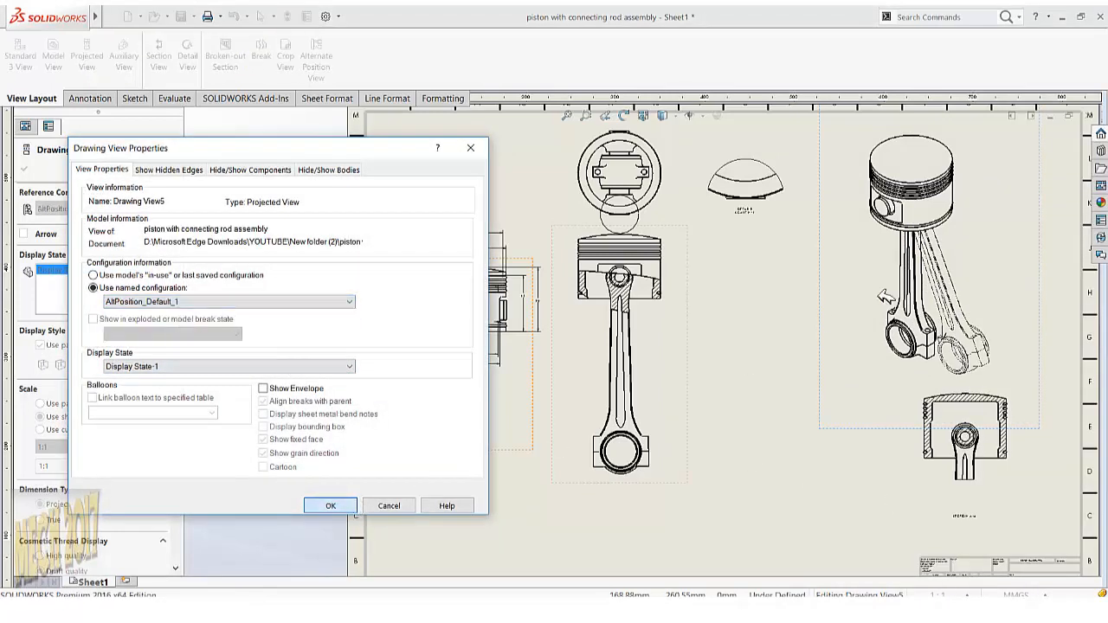
key("Return")
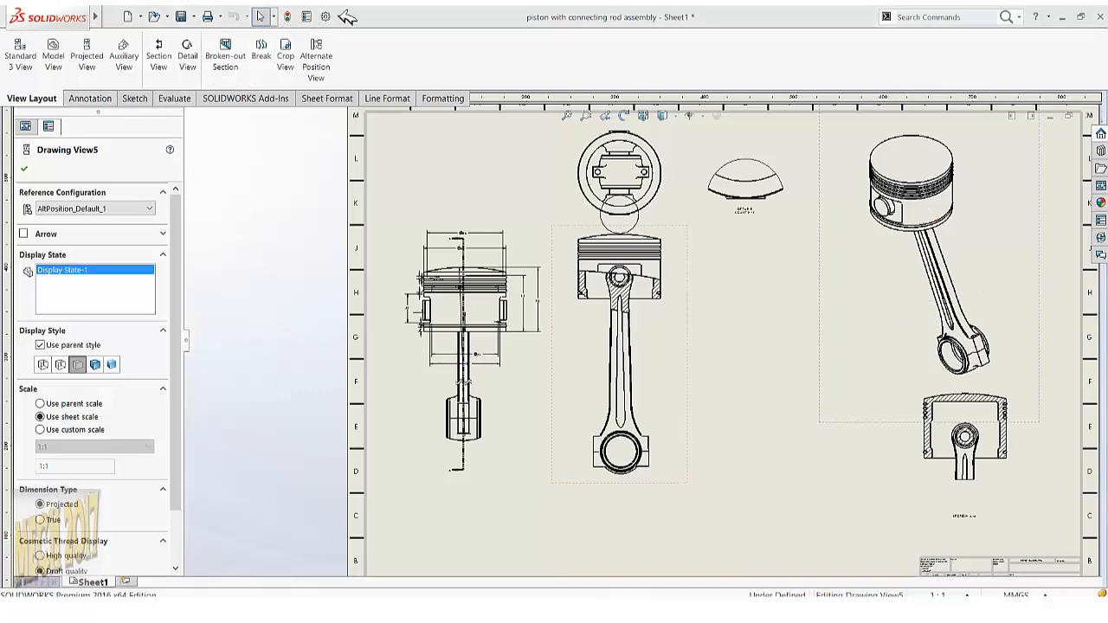
left_click(325, 17)
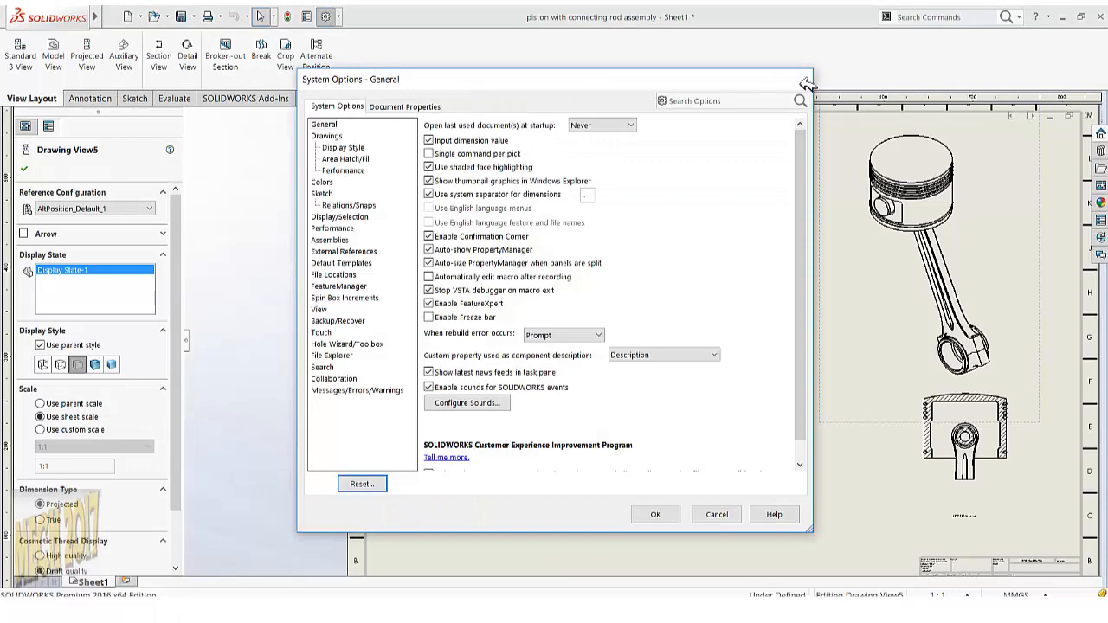
left_click(718, 514)
key("f")
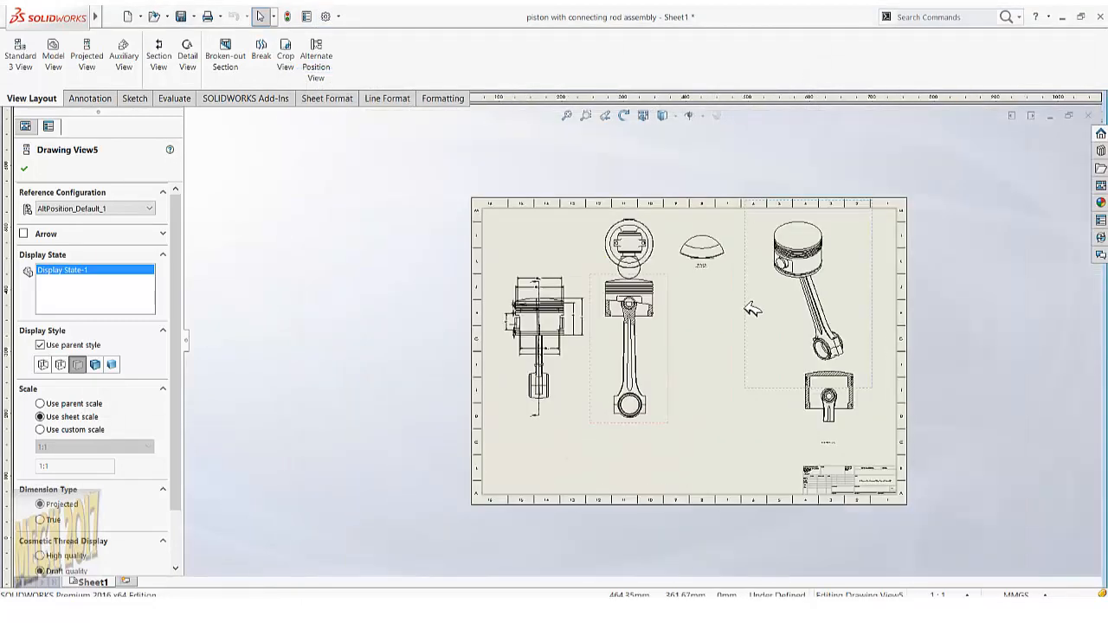
Switch from the drawing to the piston with connecting rod assembly.
left_click(1088, 115)
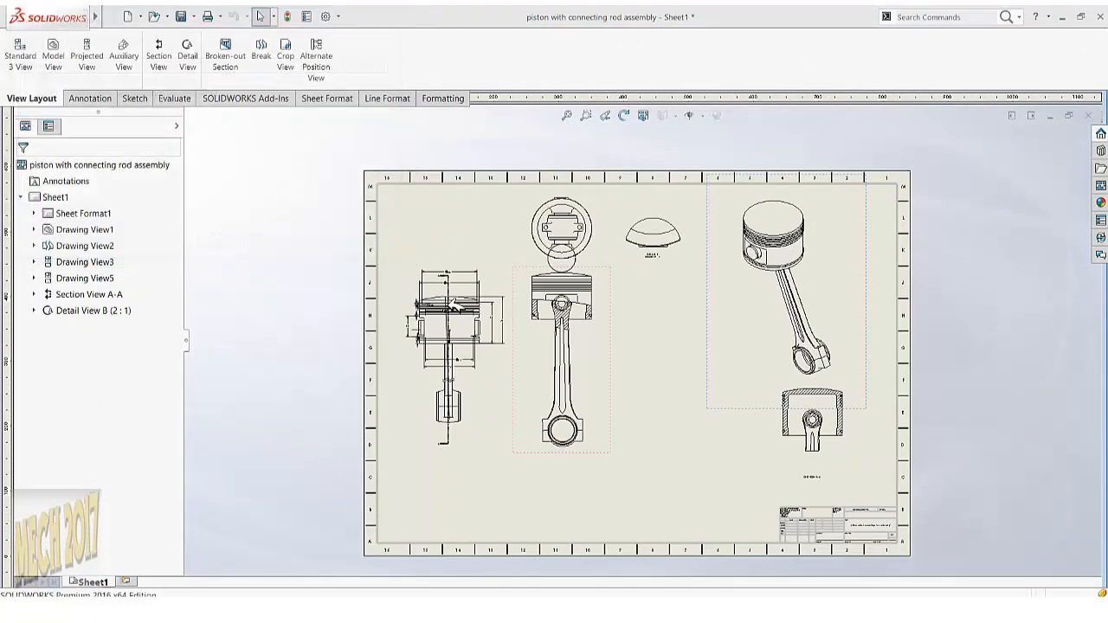
scroll(568, 282, "up", 2)
scroll(569, 281, "up", 2)
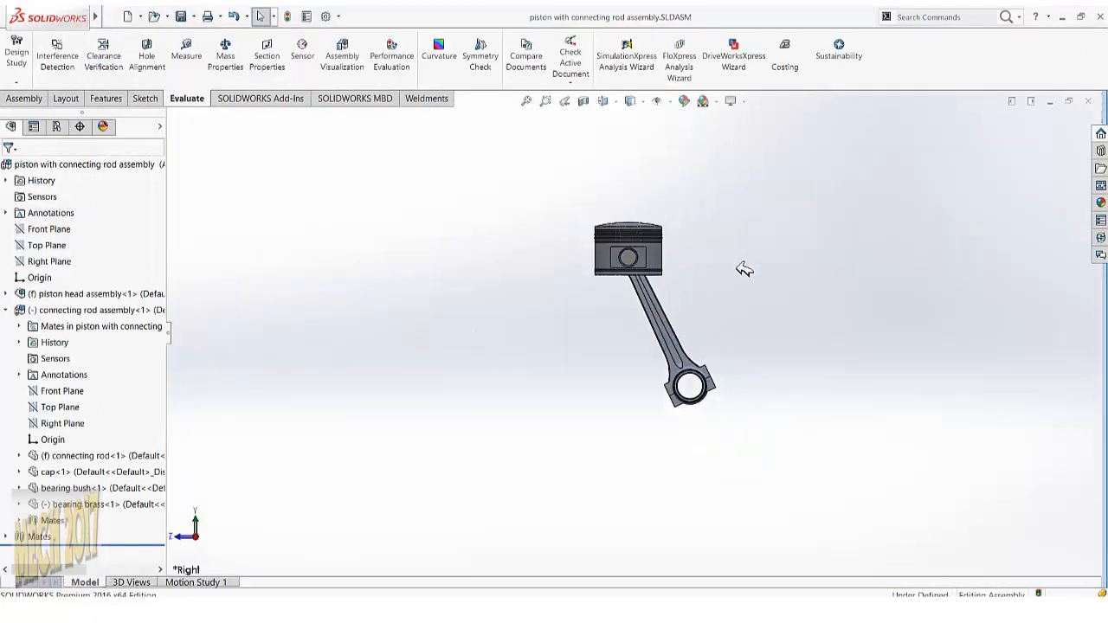
scroll(739, 268, "down", 2)
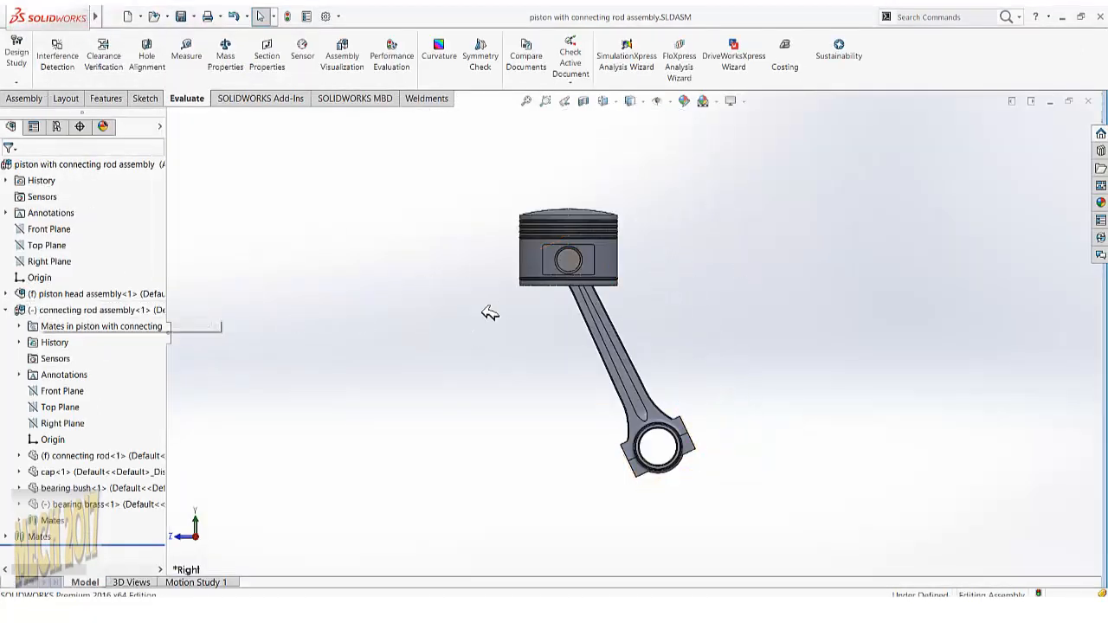
middle_click_drag(563, 257, 577, 298)
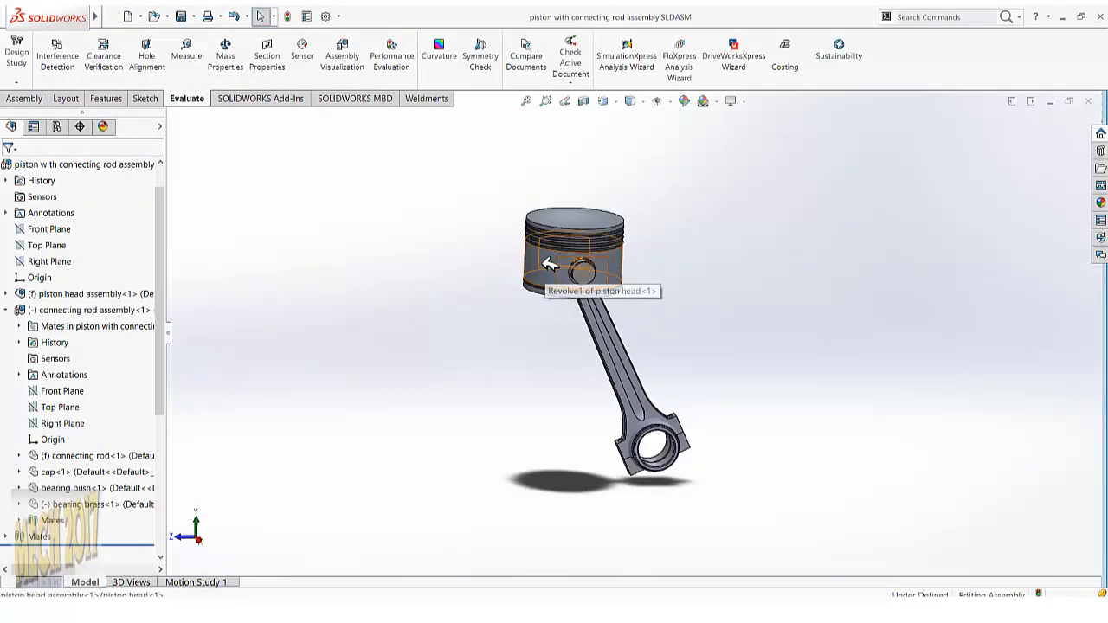
Open the piston head part from the assembly in its own window and show it in trimetric view.
left_click(550, 264)
left_click(573, 199)
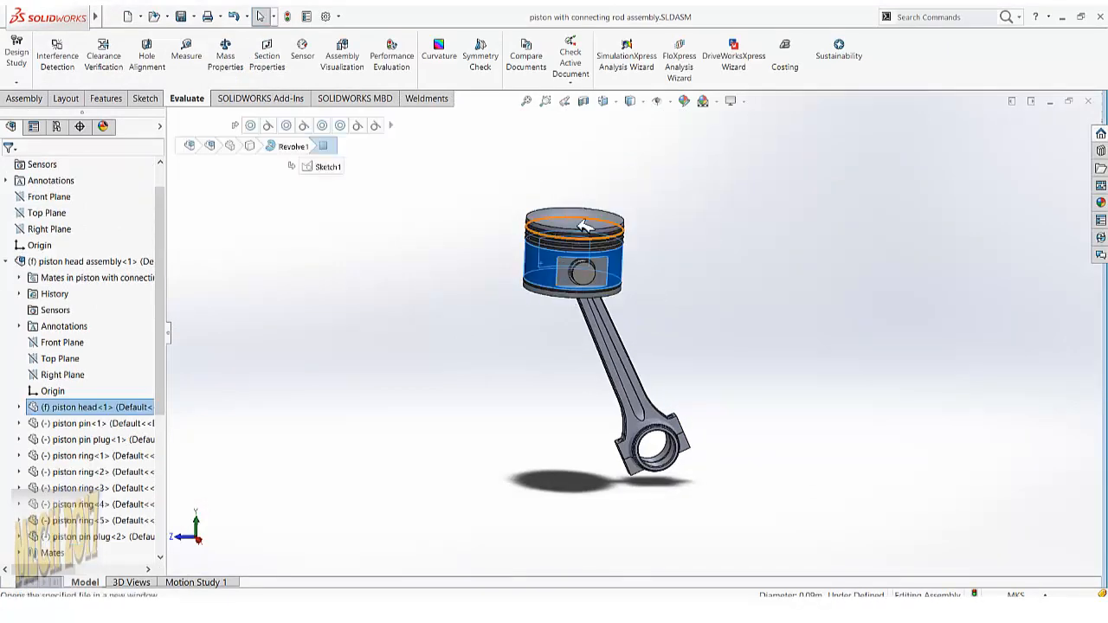
scroll(605, 296, "up", 8)
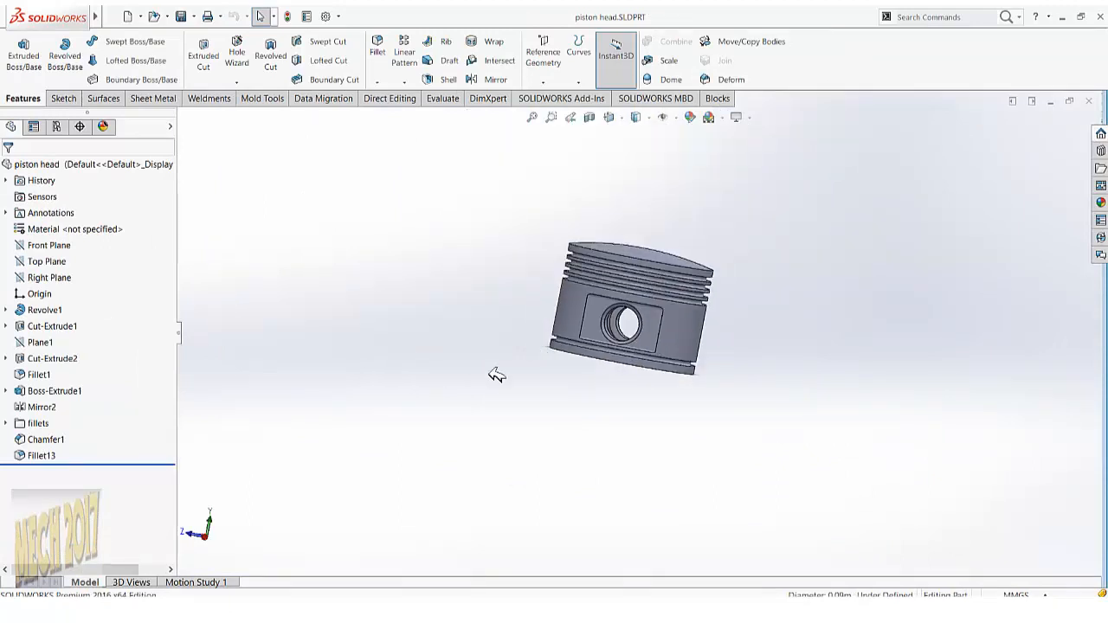
key("ctrl+7")
scroll(588, 320, "up", 2)
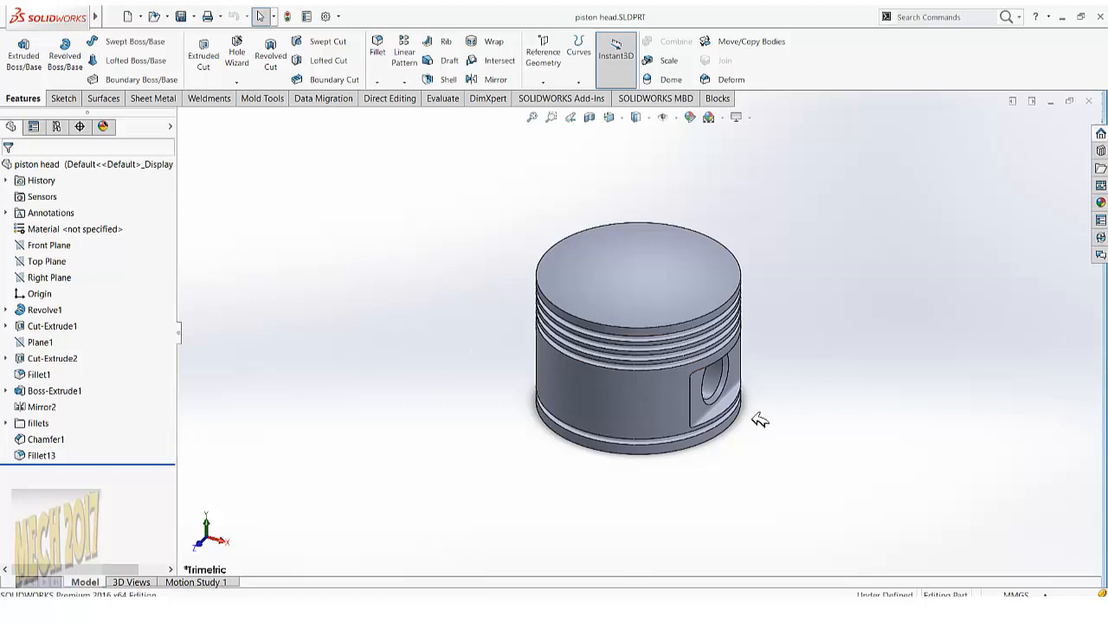
Start a new sketch on the flat rectangular face around the piston head's pin hole.
middle_click_drag(698, 424, 659, 391)
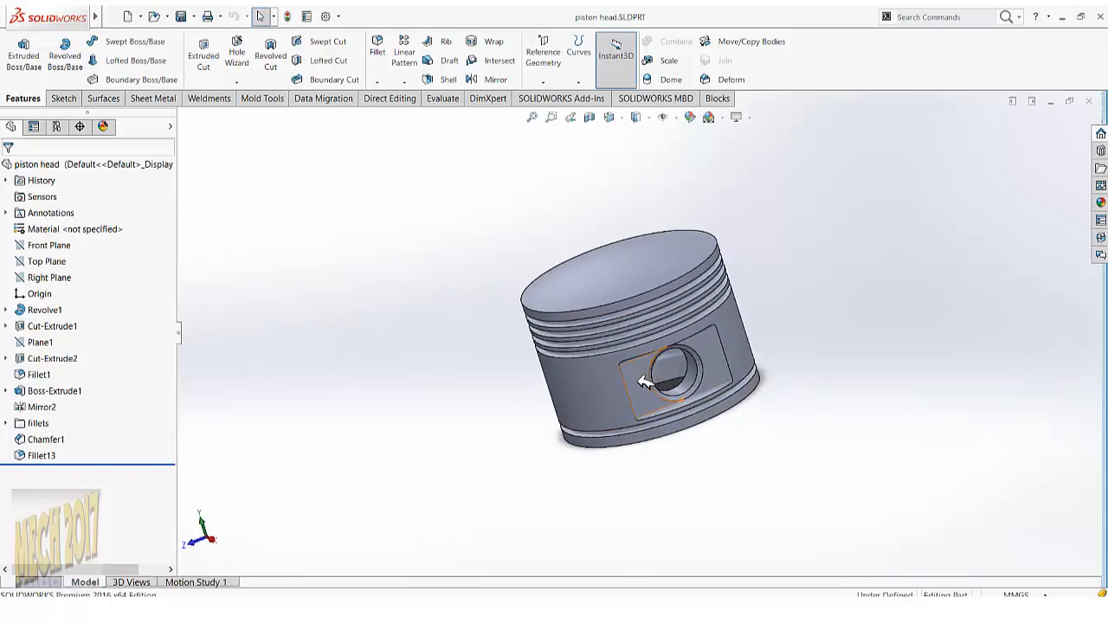
left_click(638, 379)
left_click(682, 347)
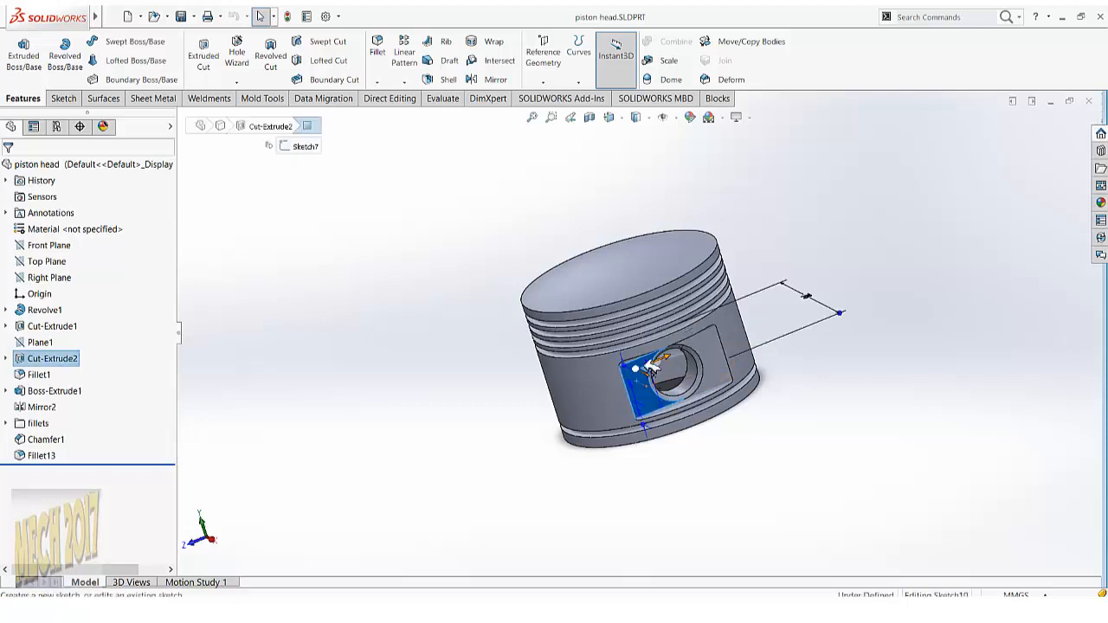
left_click(475, 365)
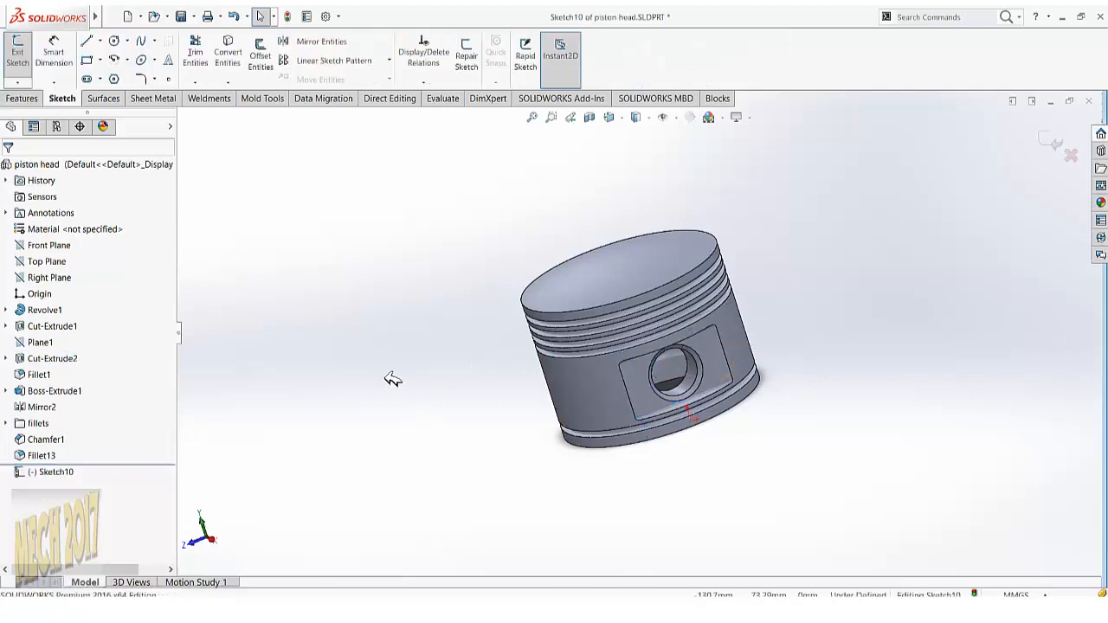
Demonstrate the sketch mouse gestures for Circle, Normal To and Trim on the piston head.
right_click_drag(385, 379, 415, 381)
right_click_drag(416, 381, 410, 361)
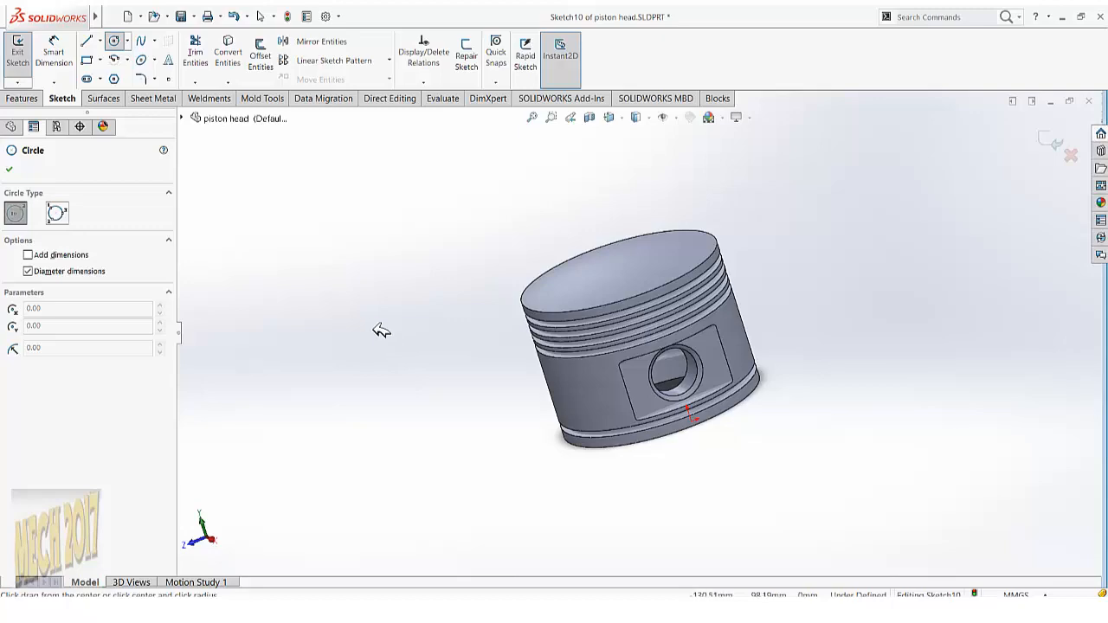
right_click_drag(368, 327, 387, 362)
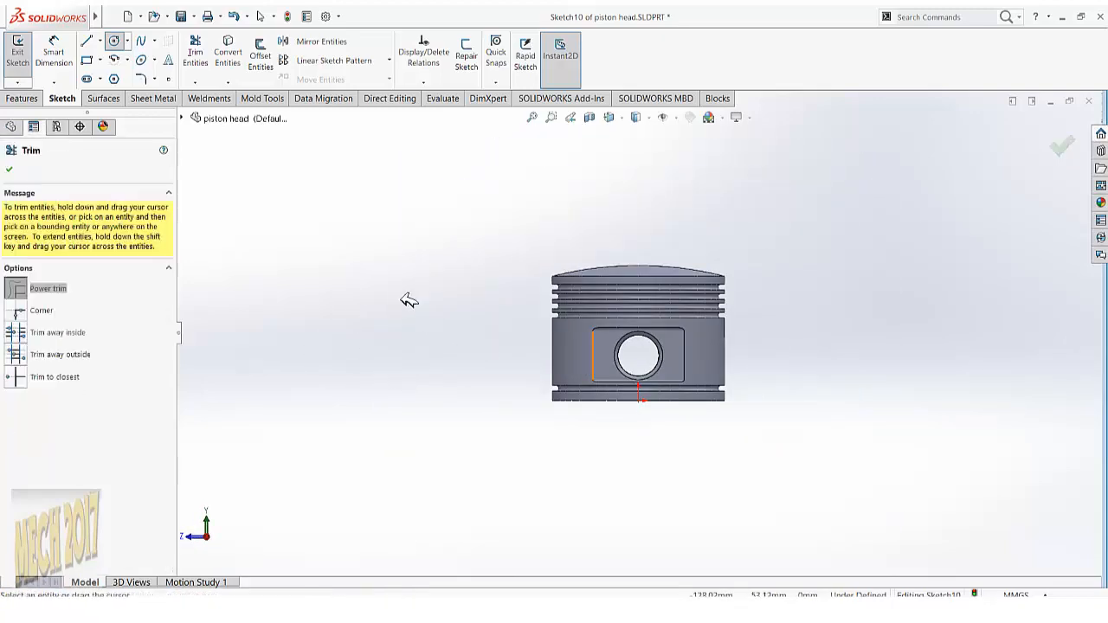
Open the mouse gesture customization and list only the commands that have mouse gestures assigned.
left_click(338, 16)
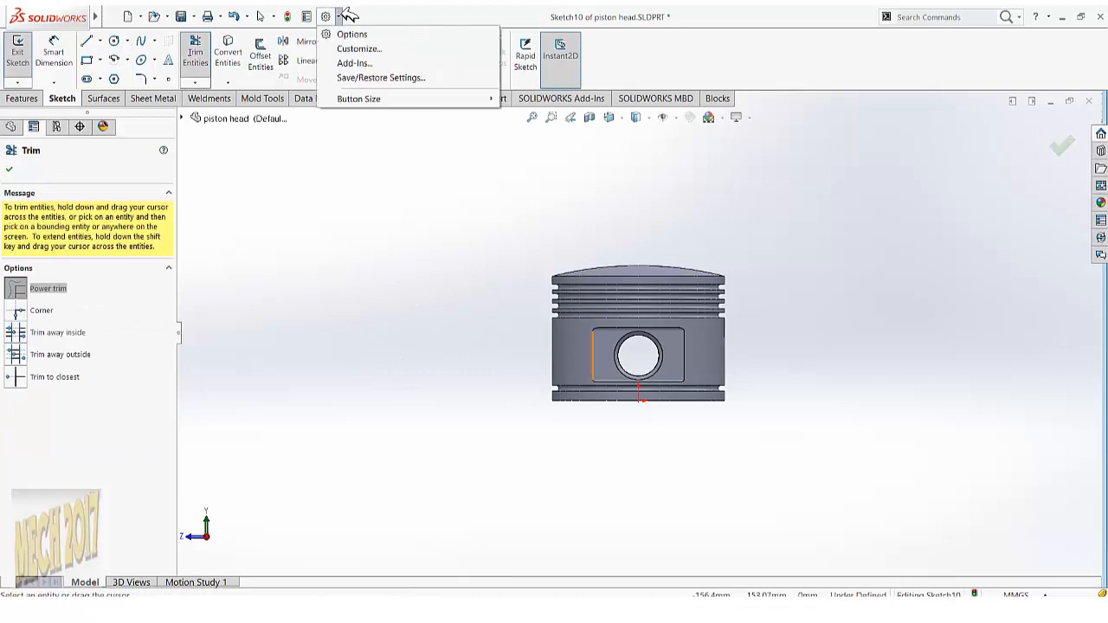
left_click(360, 51)
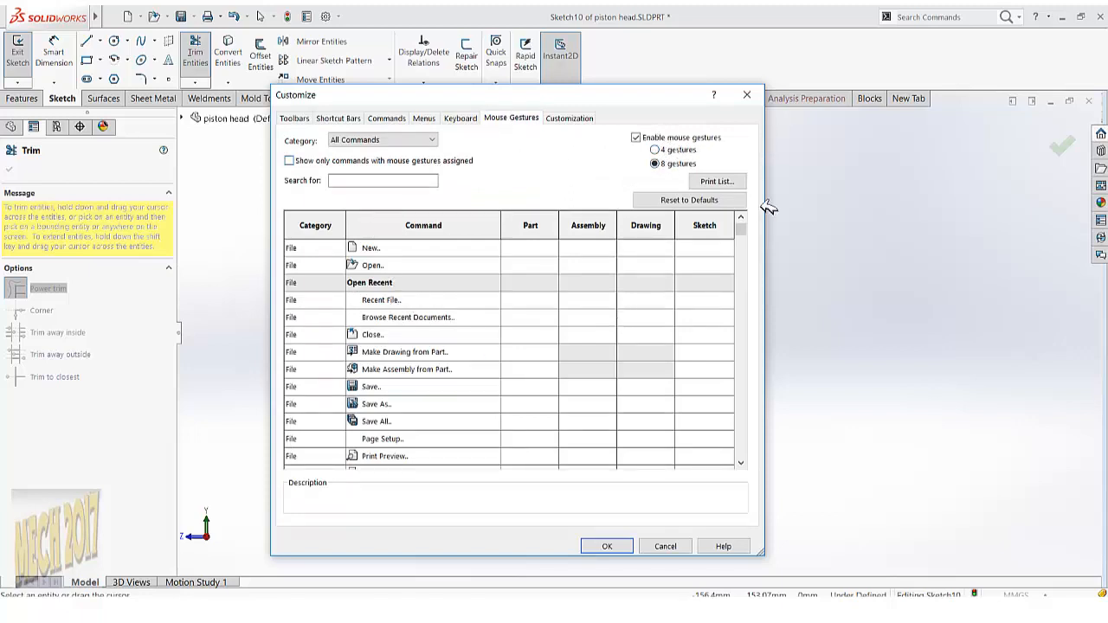
left_click(701, 248)
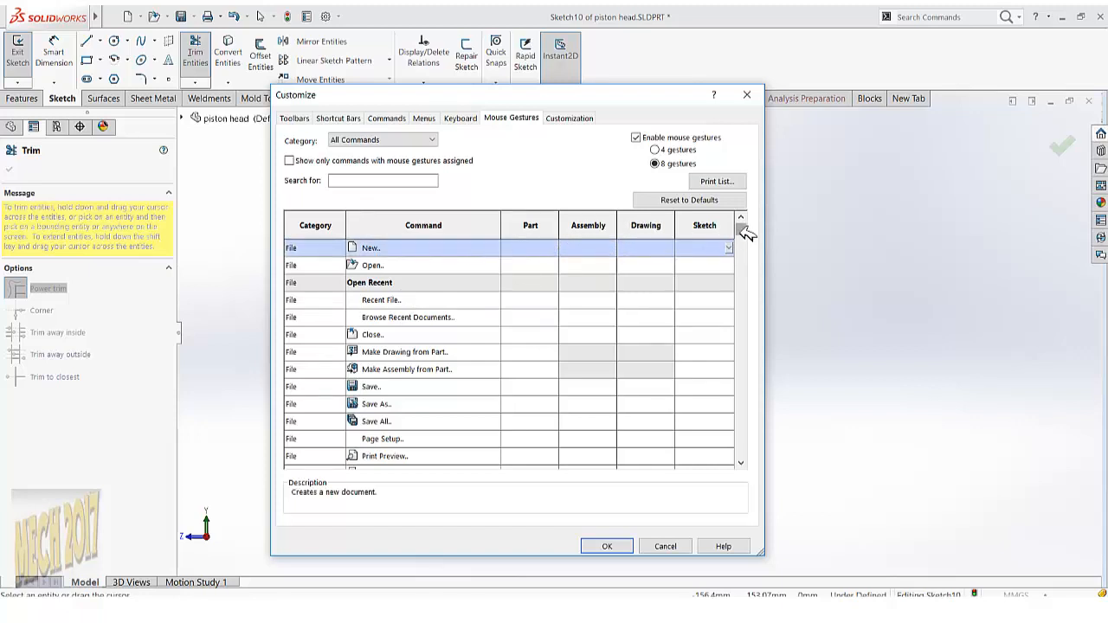
left_click_drag(741, 227, 744, 263)
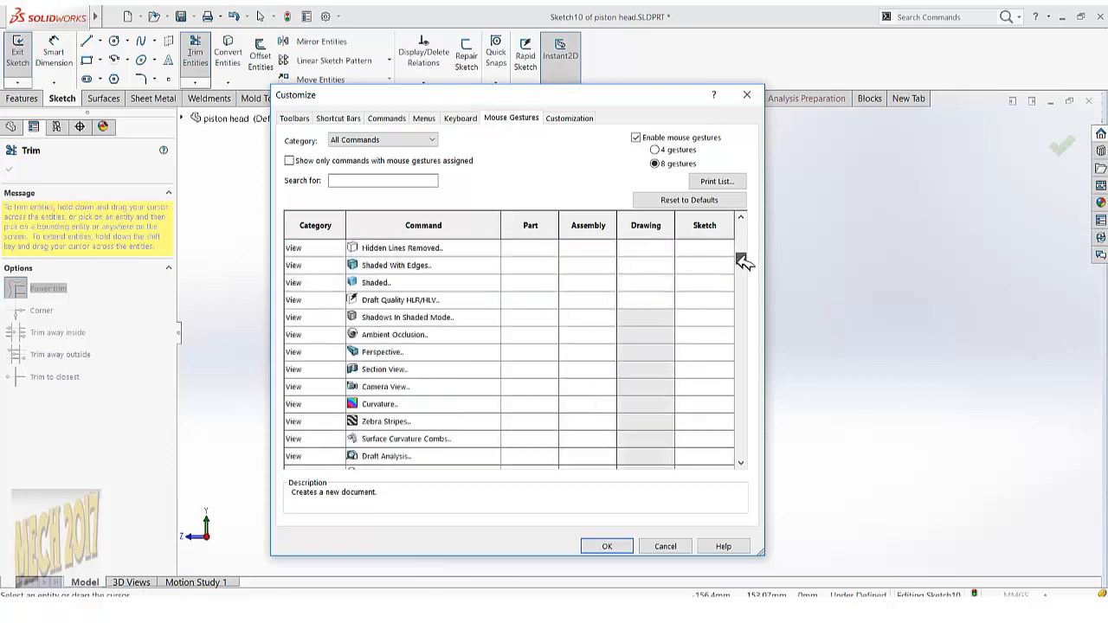
left_click(289, 161)
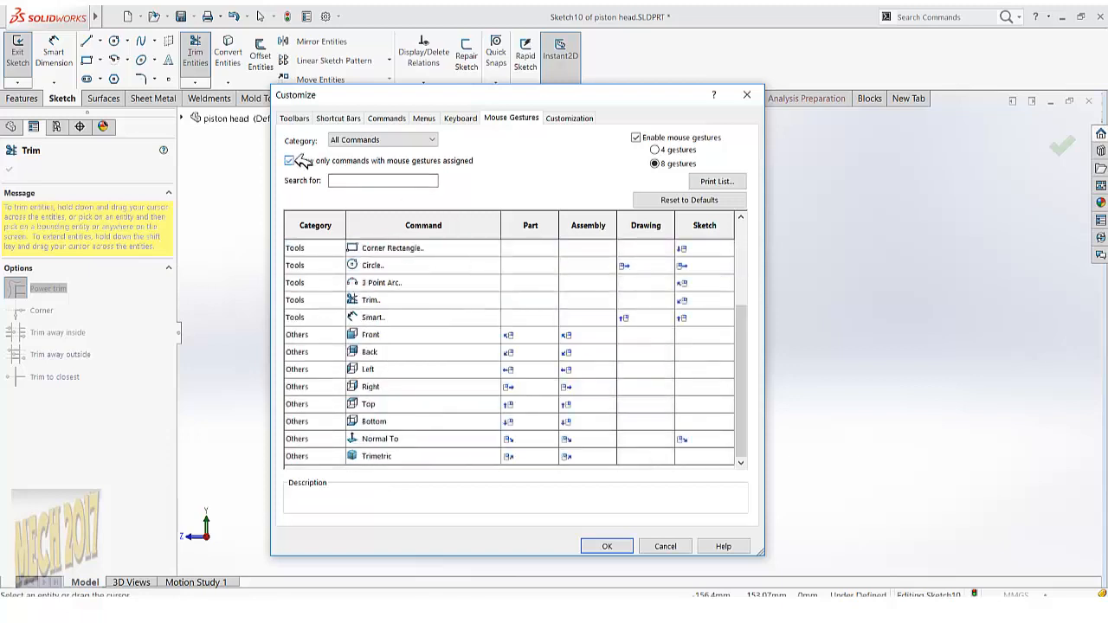
Show the gesture directions available for the Corner Rectangle command in sketches, keeping the current assignment.
left_click(708, 247)
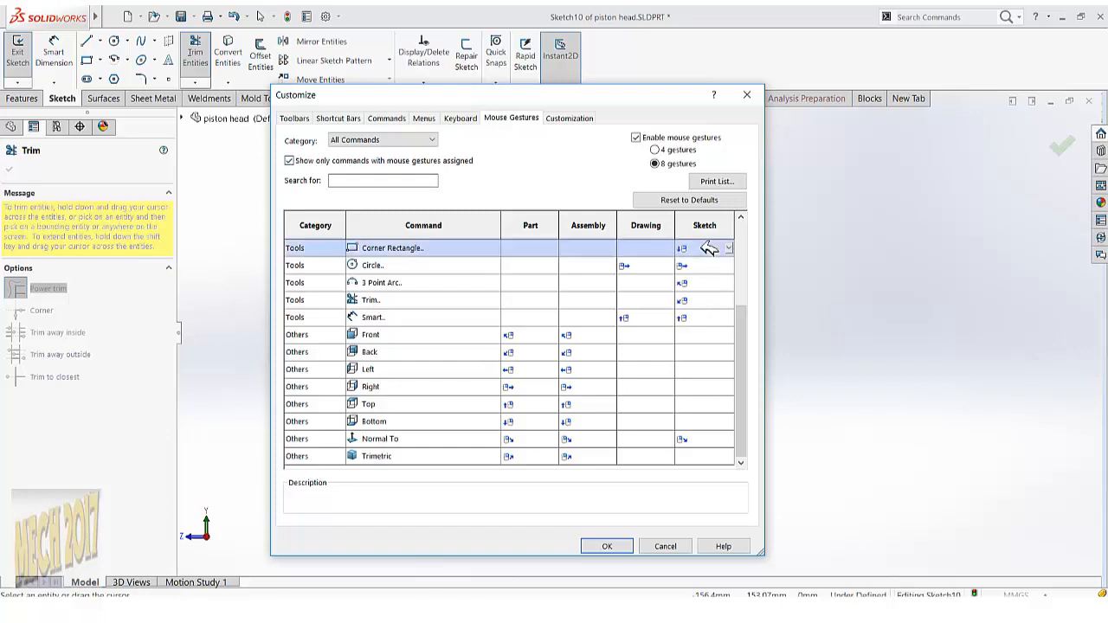
left_click(731, 248)
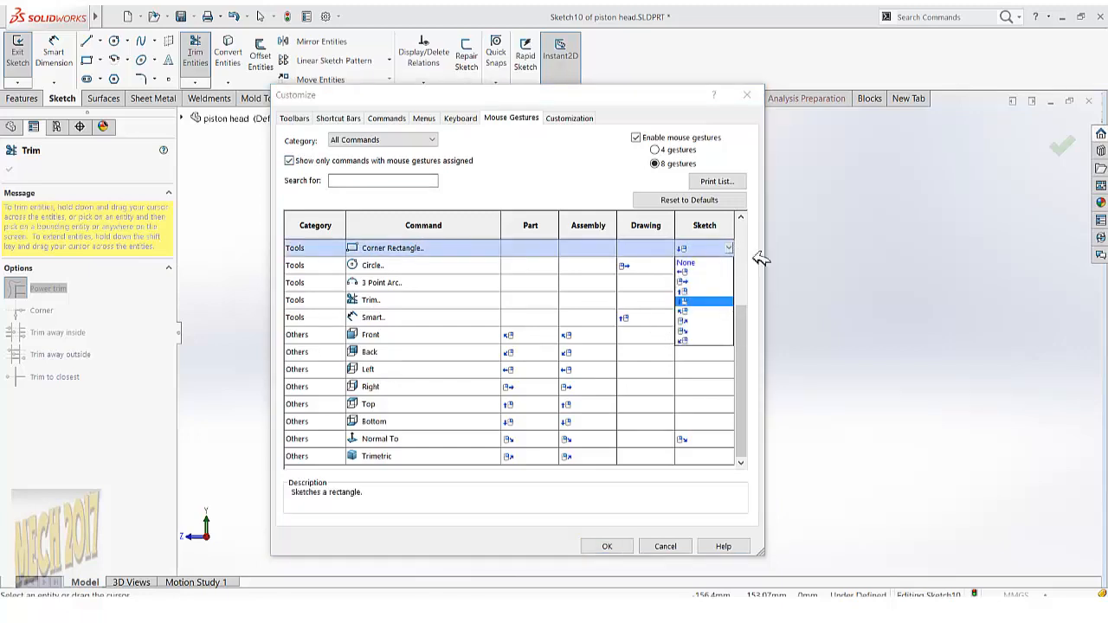
left_click(660, 289)
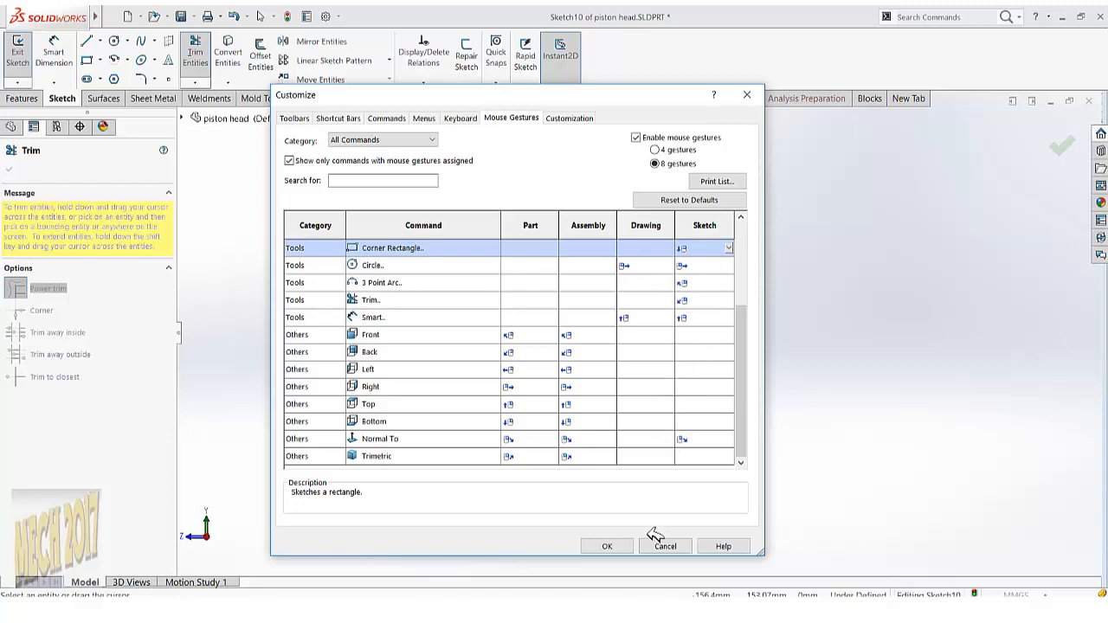
Review the keyboard shortcut and sketch shortcut bar customization, and leave the customization without applying changes.
left_click(468, 118)
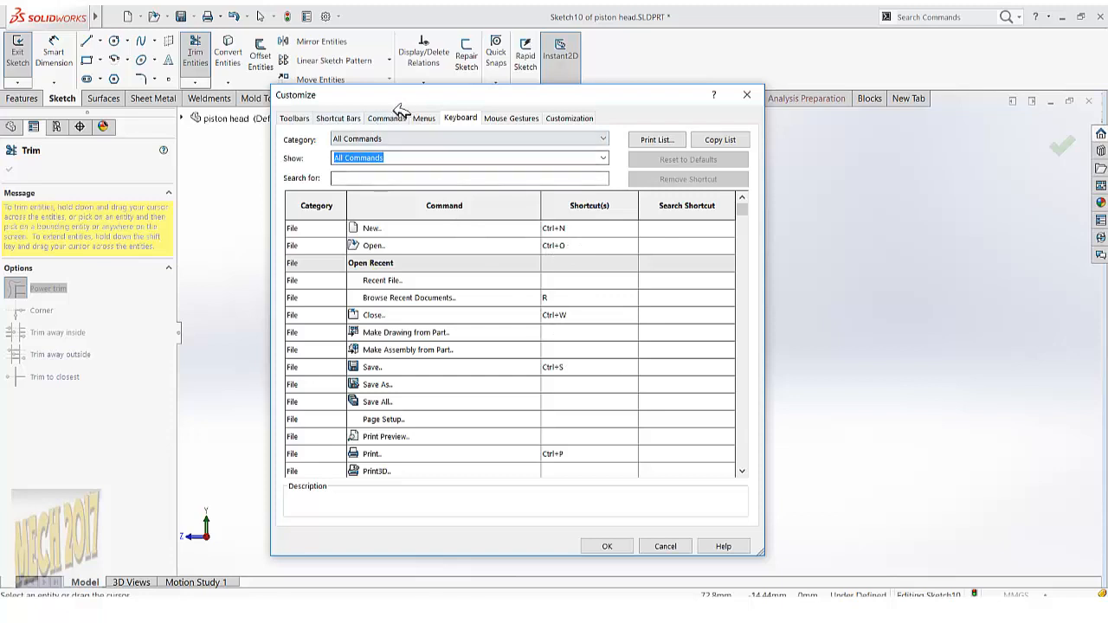
left_click(353, 118)
left_click_drag(479, 212, 586, 234)
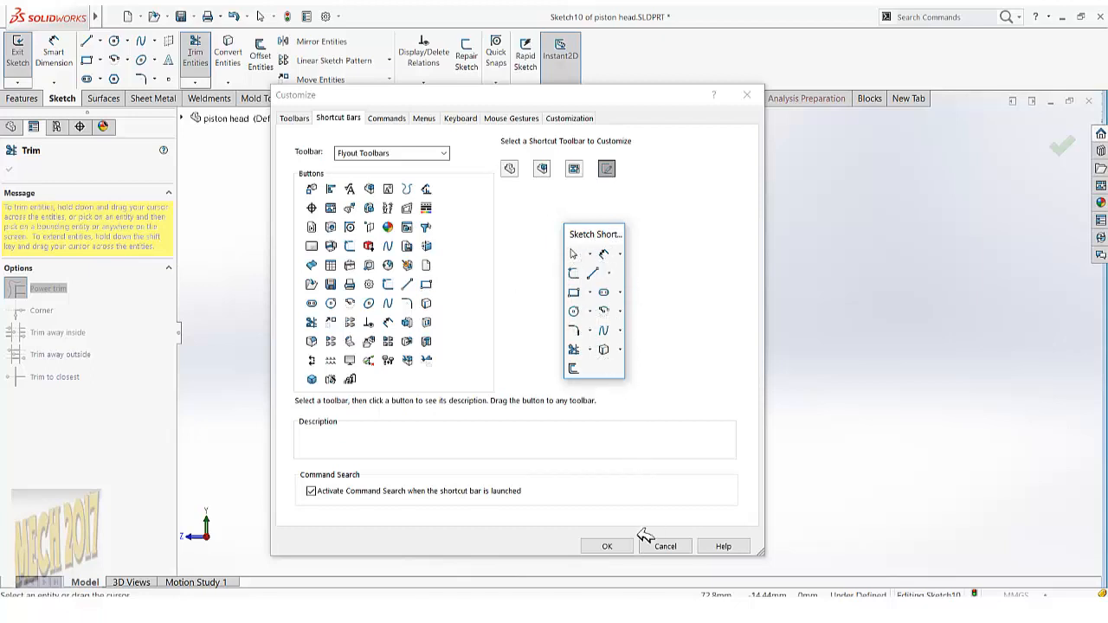
left_click(655, 546)
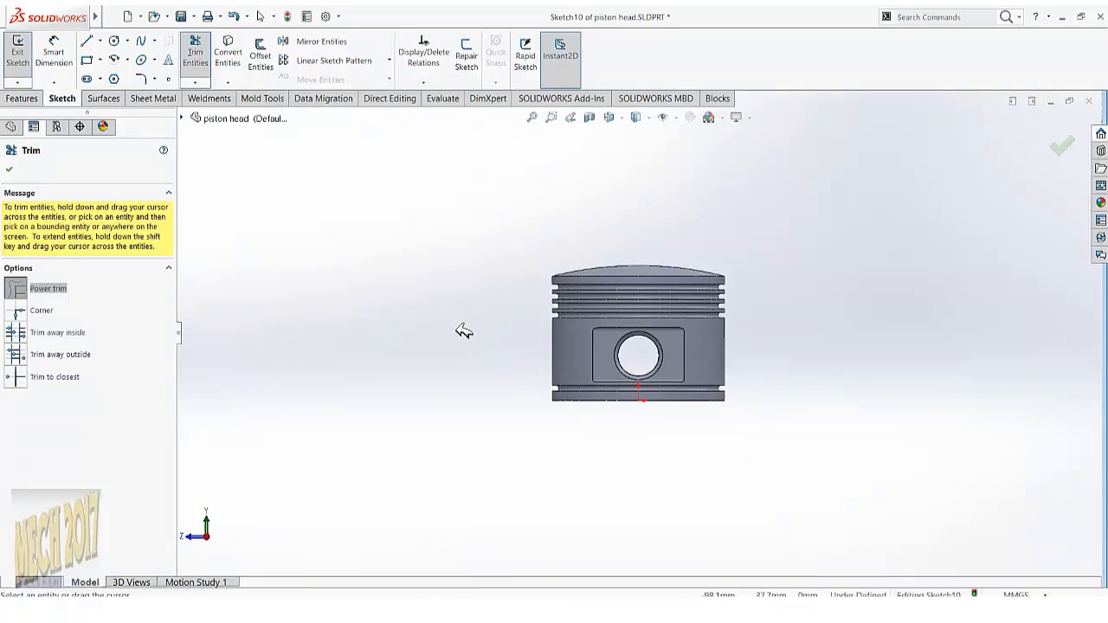
Bring up the sketch shortcut bar, and exit the Trim command and the piston head sketch.
key("s")
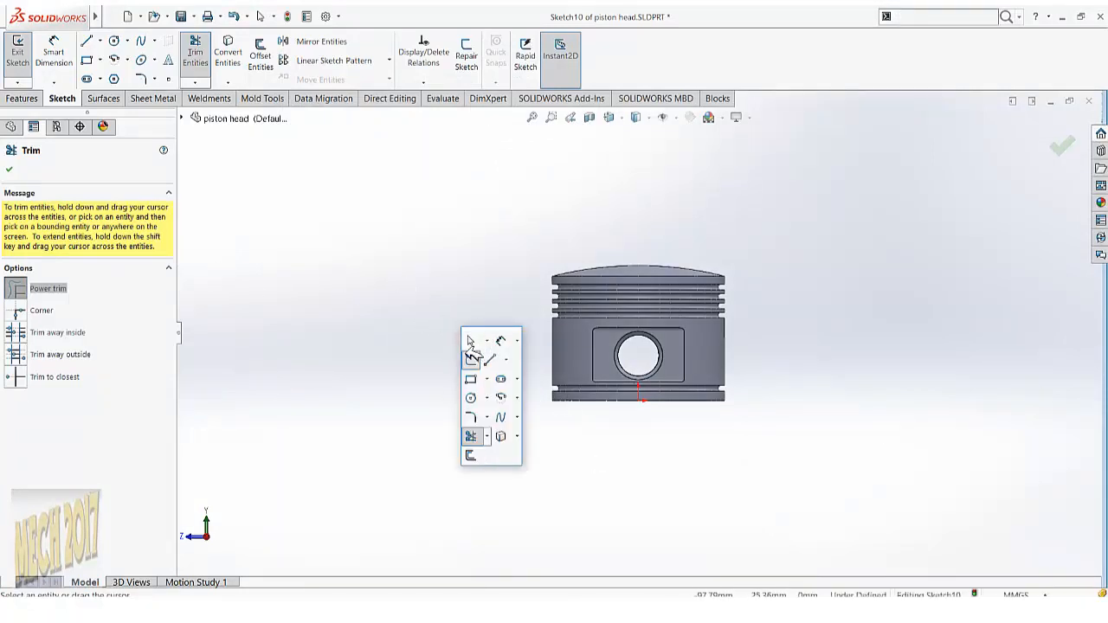
left_click(1061, 145)
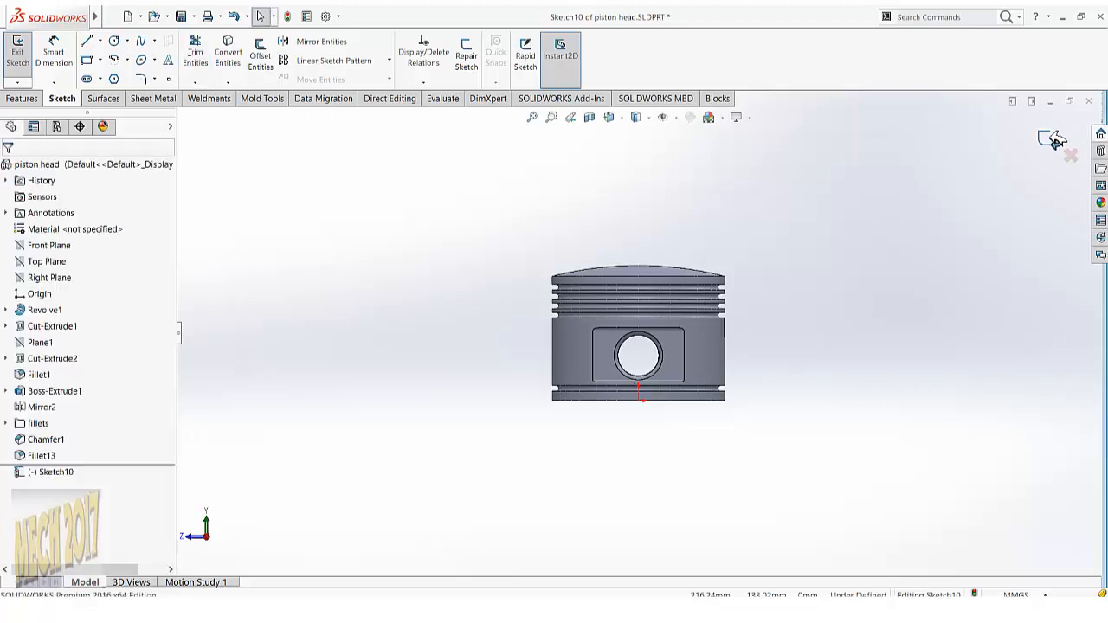
left_click(1054, 141)
Bring up the part shortcut bar beside the piston head and show its boss/base feature commands.
mouse_move(440, 291)
middle_mouse_down()
mouse_move(548, 289)
mouse_move(551, 344)
middle_mouse_up()
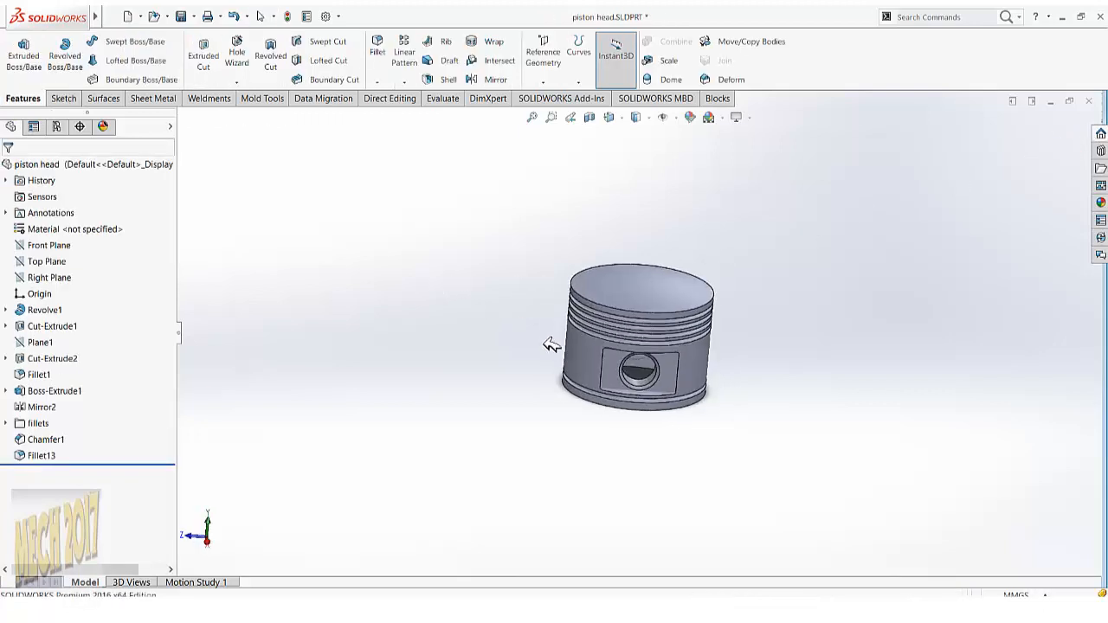
key("s")
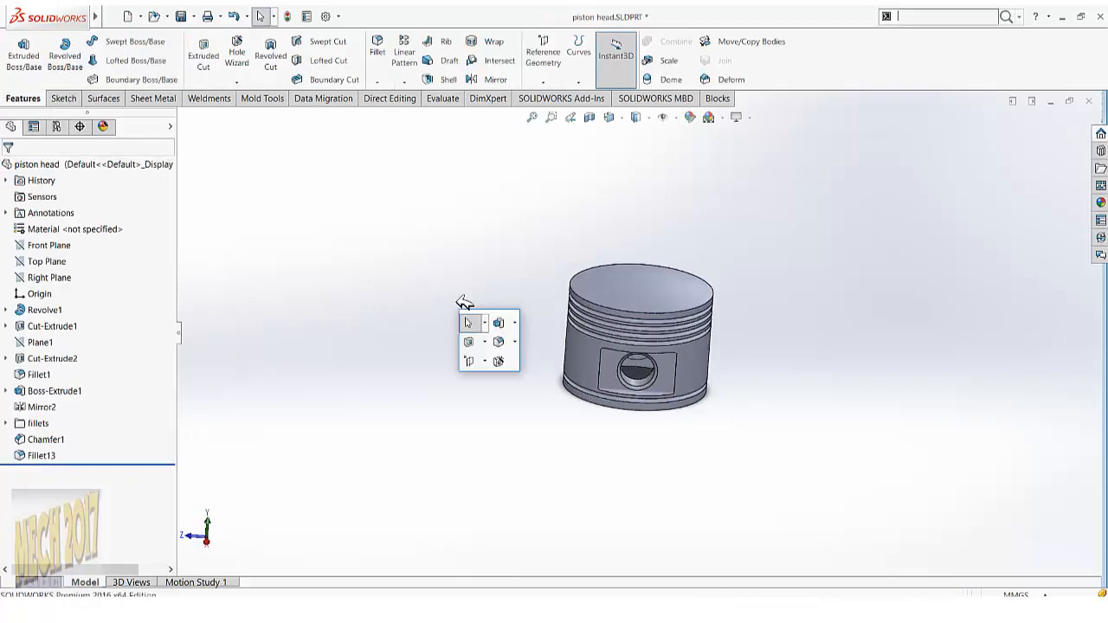
left_click(516, 323)
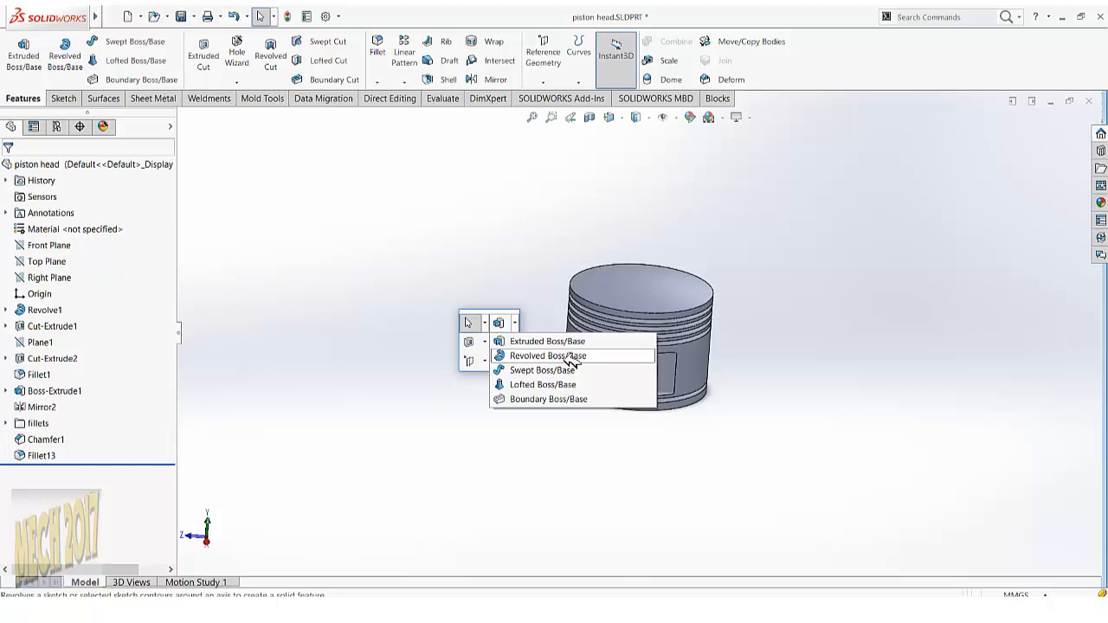
left_click(507, 247)
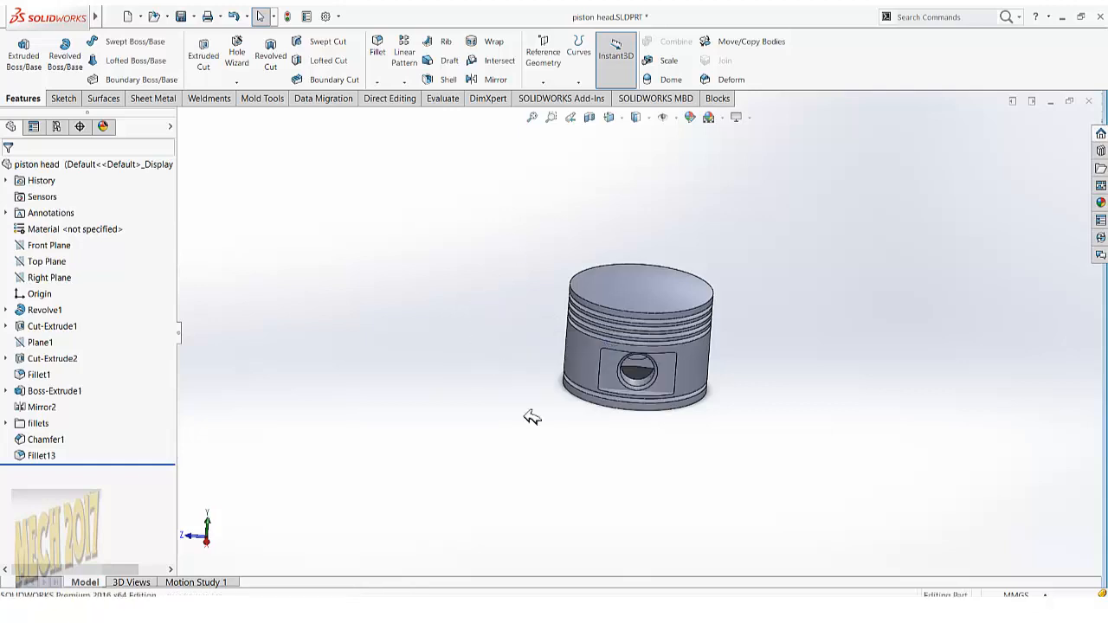
middle_click_drag(579, 350, 544, 400)
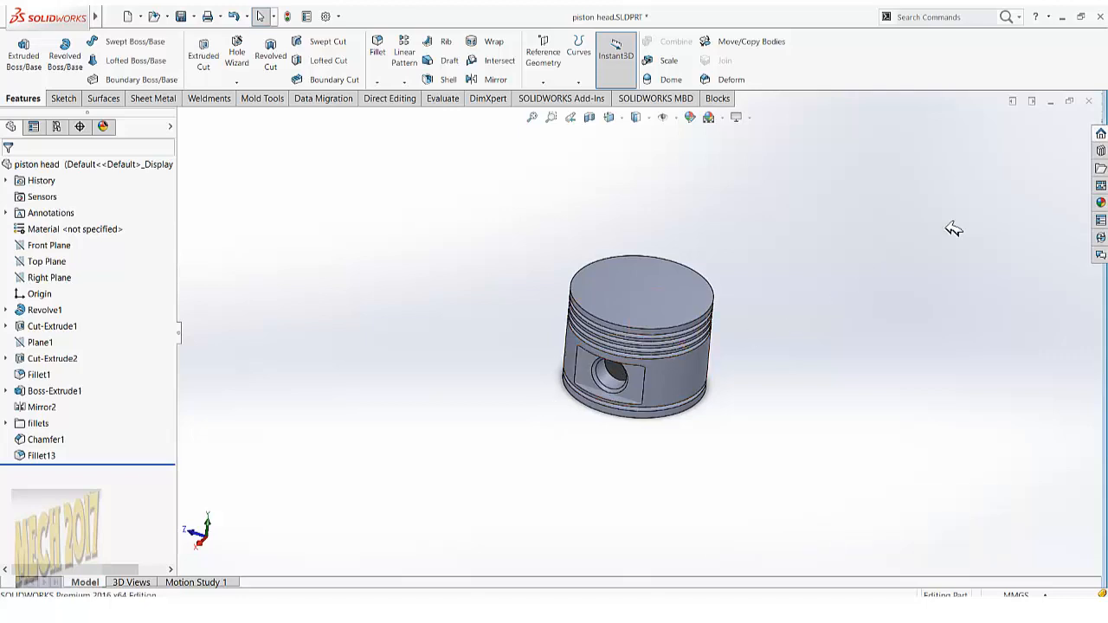
Close the piston head part without saving changes and return to the piston with connecting rod assembly.
left_click(1093, 102)
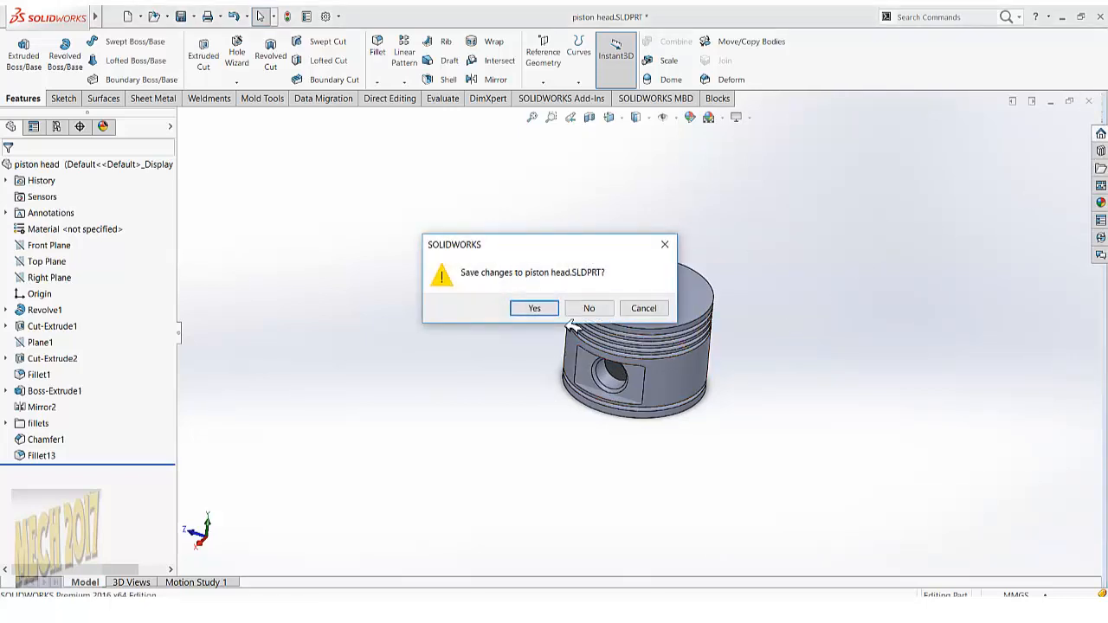
left_click(591, 307)
left_click(563, 326)
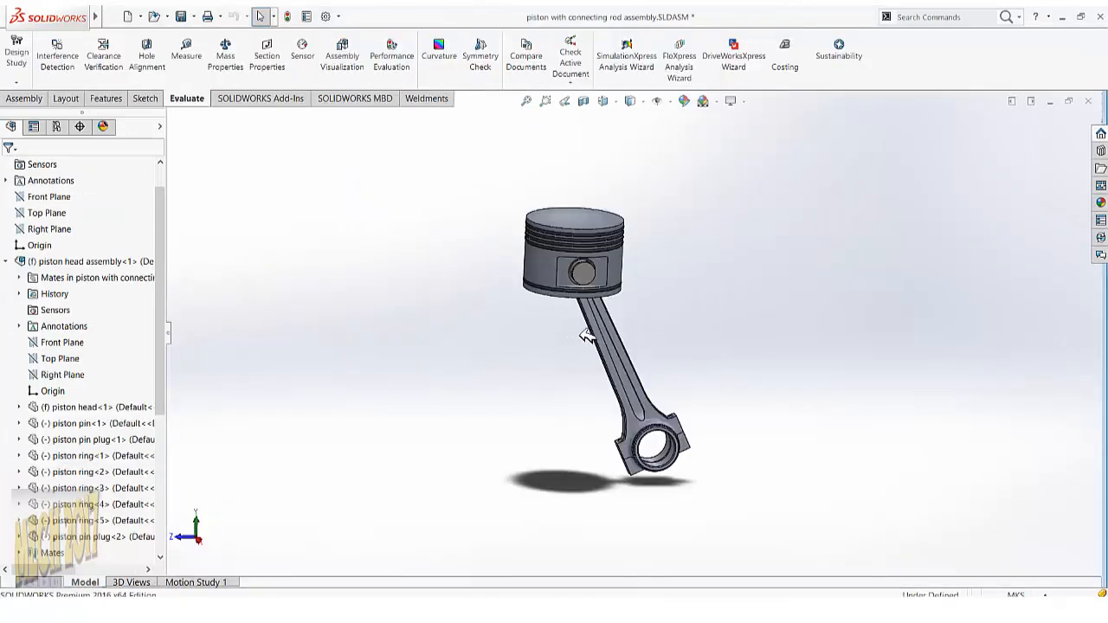
middle_click_drag(587, 337, 659, 406)
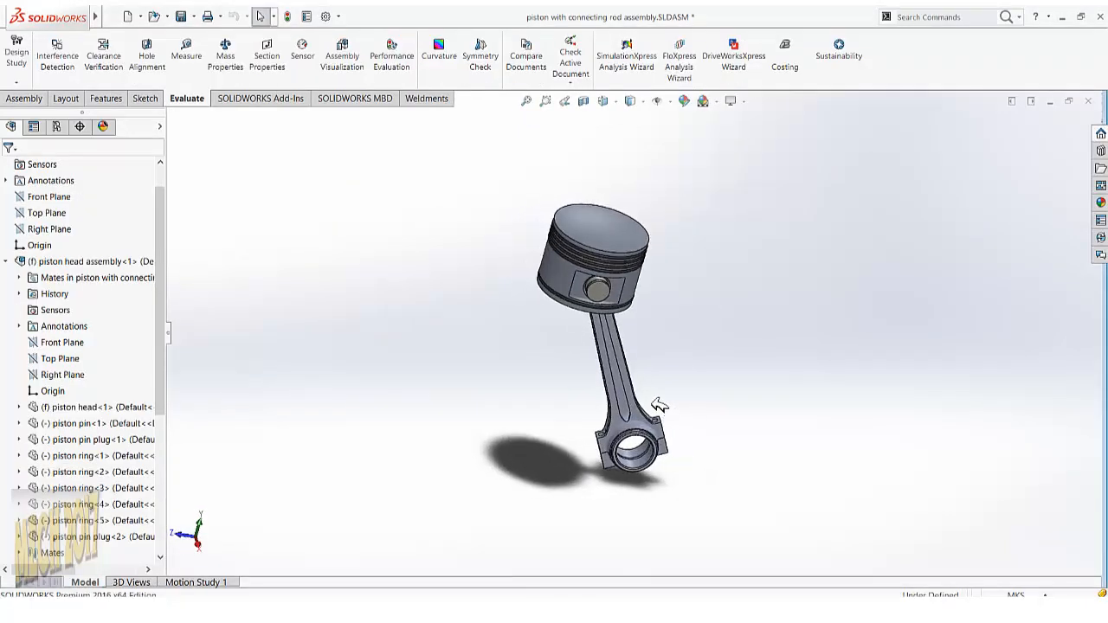